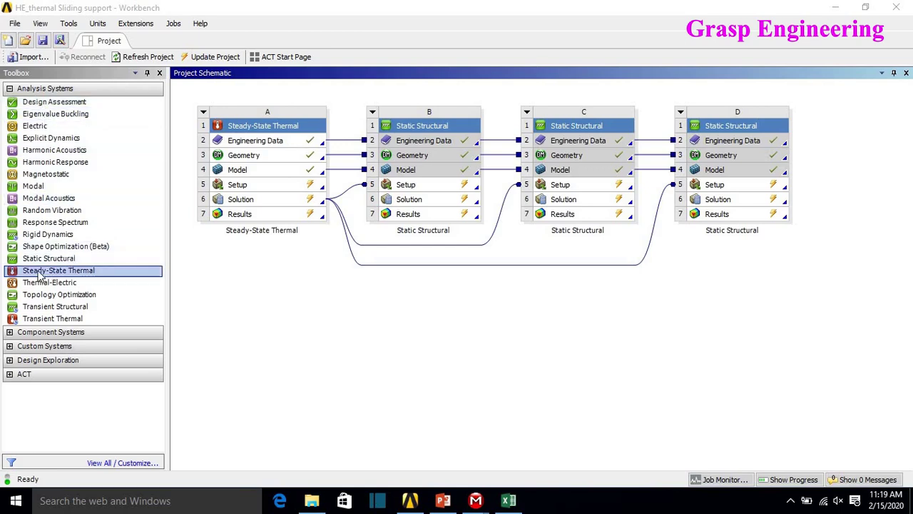
Step: Add a Steady-State Thermal system and two Static Structural systems linked to it
{"action": "left_click_drag", "start_coordinate": [40, 277], "coordinate": [263, 255]}
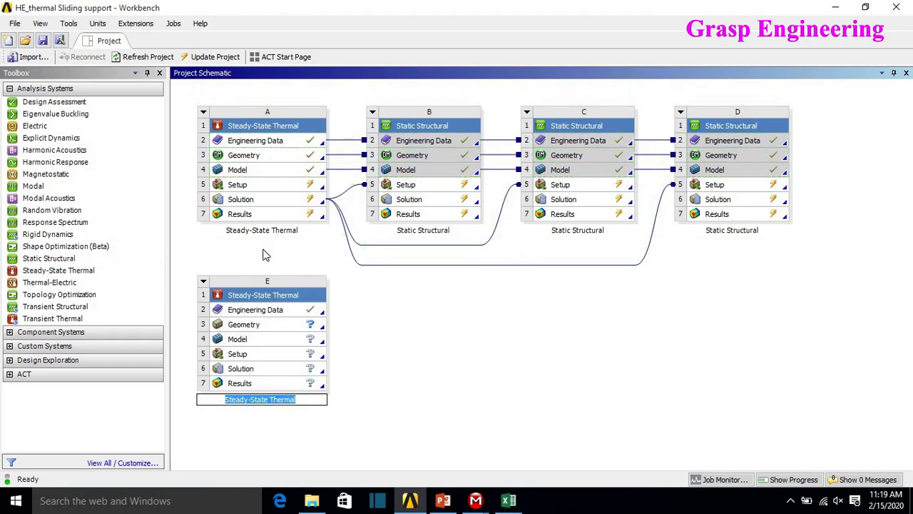
{"action": "left_click_drag", "start_coordinate": [53, 258], "coordinate": [319, 376]}
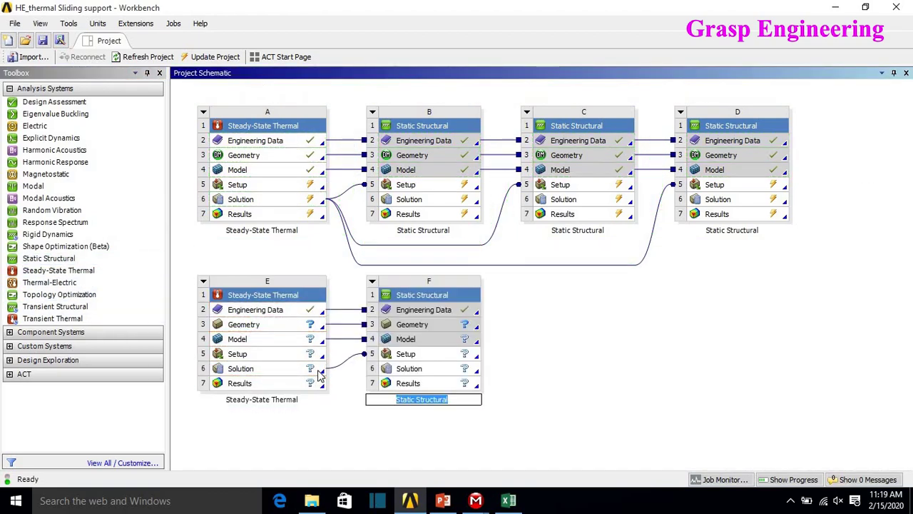
{"action": "left_click_drag", "start_coordinate": [60, 259], "coordinate": [319, 368]}
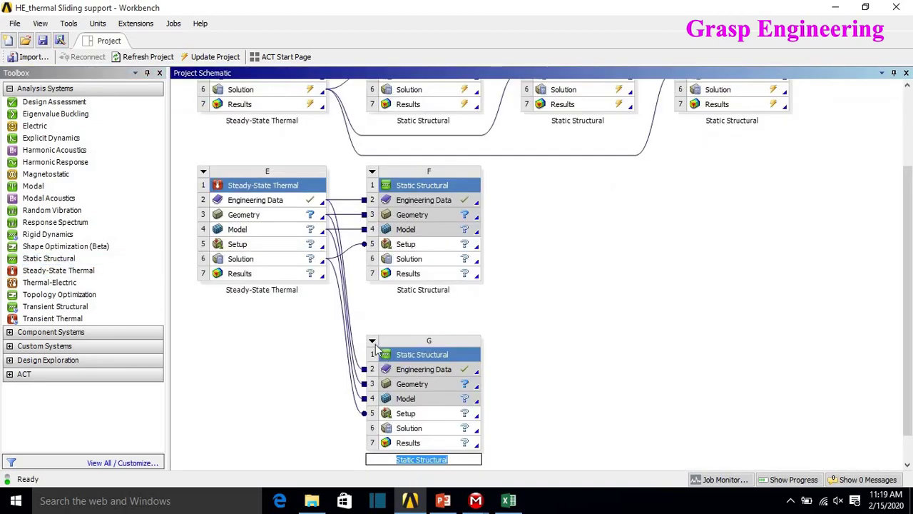
Step: Delete systems G, F and E from the project
{"action": "left_click", "coordinate": [372, 341]}
{"action": "left_click", "coordinate": [428, 378]}
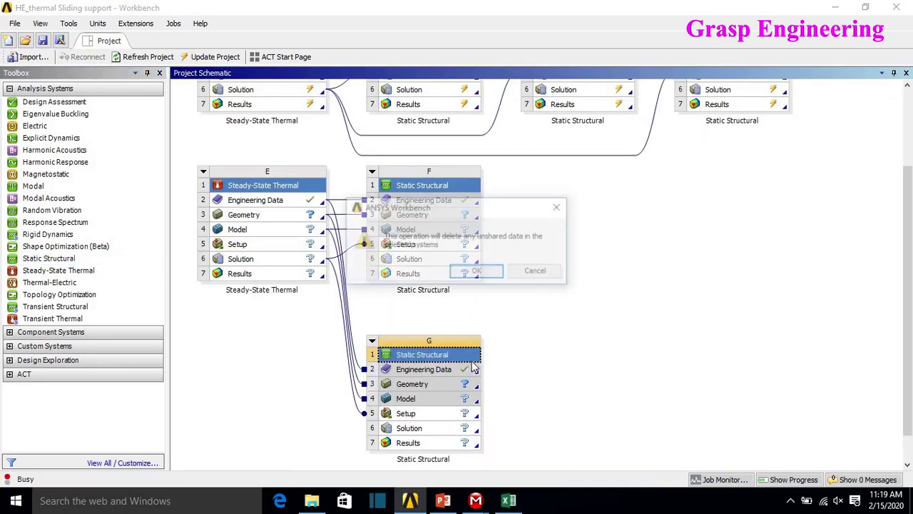
{"action": "left_click", "coordinate": [491, 272]}
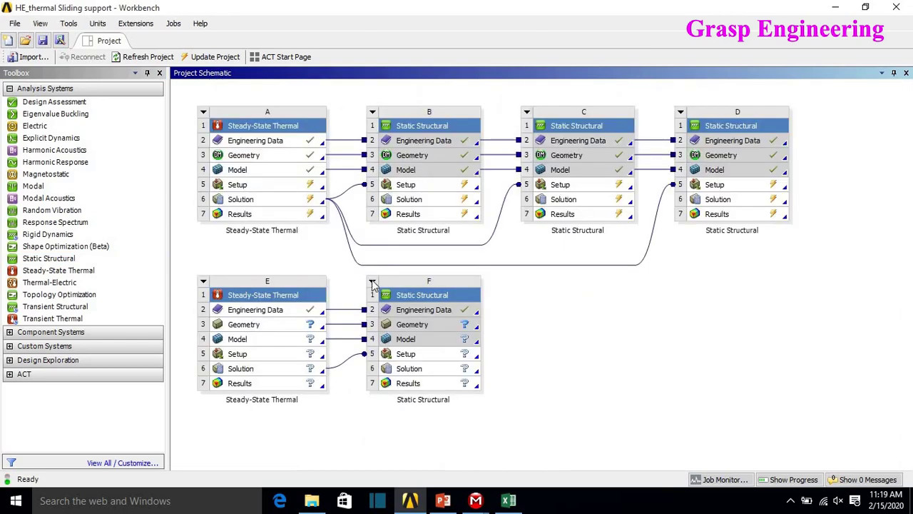
{"action": "left_click", "coordinate": [372, 282]}
{"action": "left_click", "coordinate": [399, 376]}
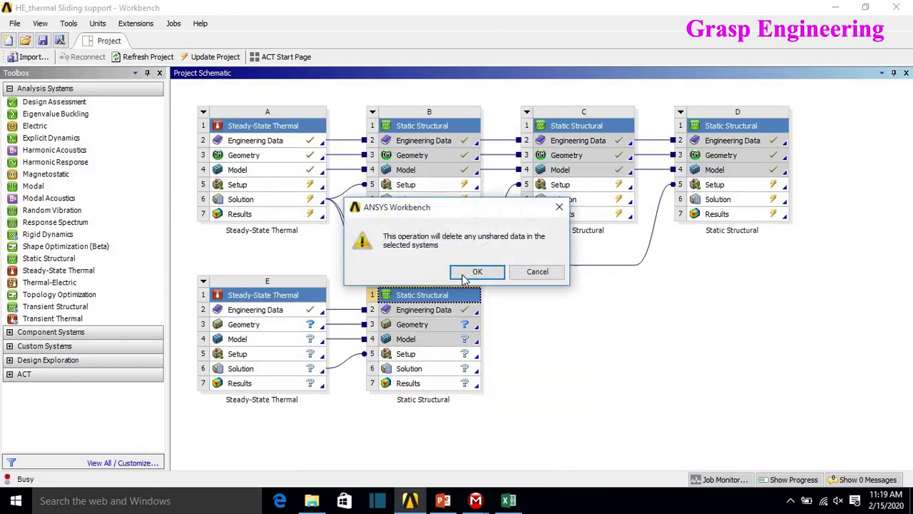
{"action": "left_click", "coordinate": [476, 271]}
{"action": "left_click", "coordinate": [203, 281]}
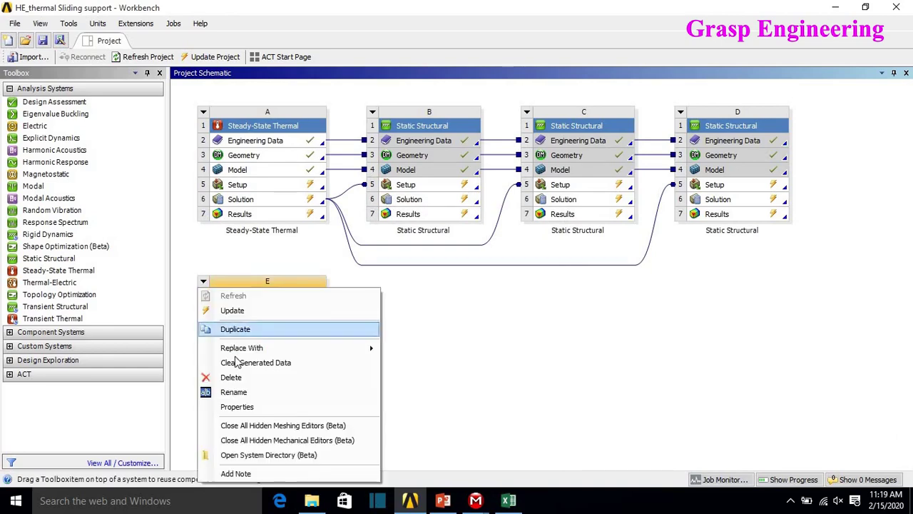
{"action": "left_click", "coordinate": [231, 377]}
{"action": "left_click", "coordinate": [475, 272]}
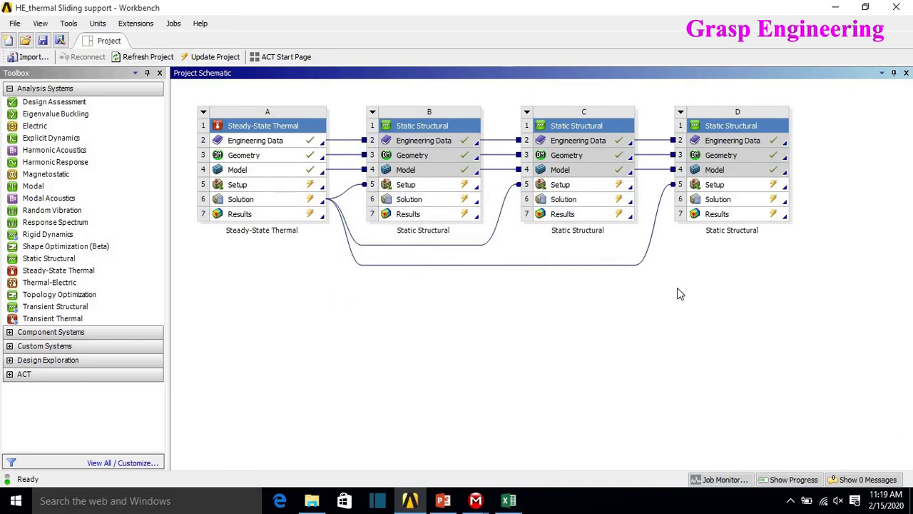
Step: Open system A's geometry in DesignModeler and select the flange ring with the Body filter
{"action": "double_click", "coordinate": [262, 158]}
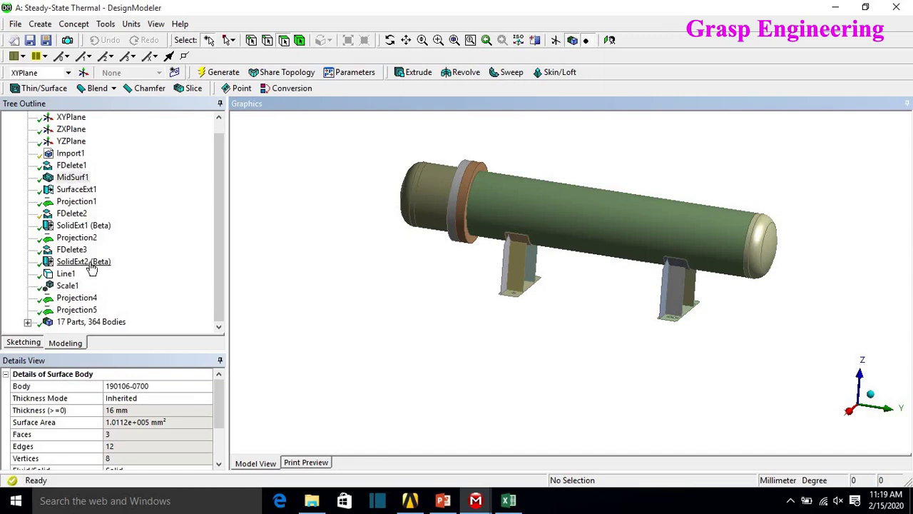
{"action": "scroll", "coordinate": [435, 312], "scroll_direction": "up", "scroll_amount": 3}
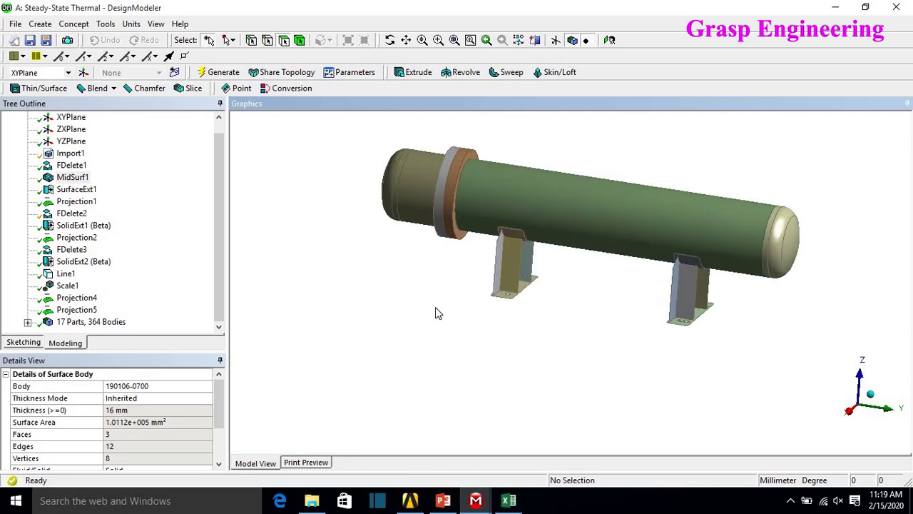
{"action": "left_click", "coordinate": [300, 40]}
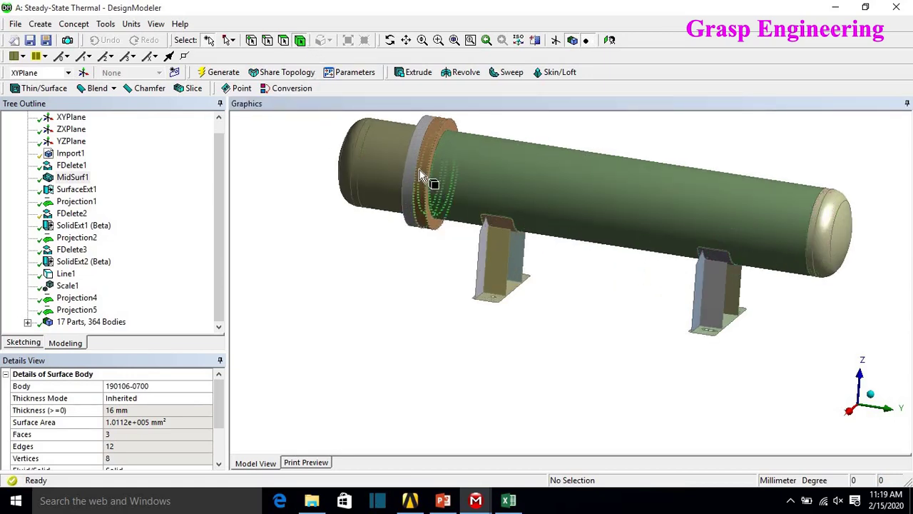
{"action": "scroll", "coordinate": [318, 193], "scroll_direction": "down", "scroll_amount": 3}
{"action": "middle_click_drag", "start_coordinate": [428, 210], "coordinate": [419, 191]}
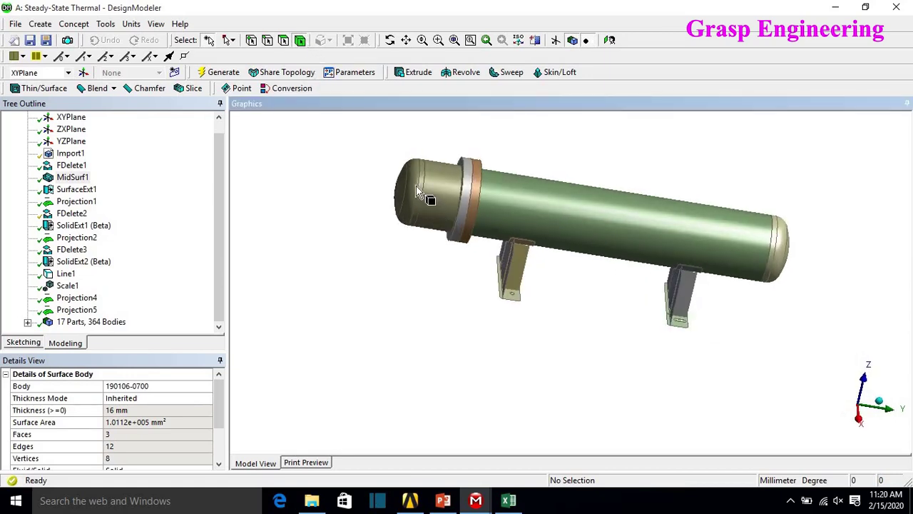
{"action": "left_click", "coordinate": [471, 170]}
Step: Select the left and right saddle supports, then zoom in on the right support's base
{"action": "scroll", "coordinate": [517, 289], "scroll_direction": "up", "scroll_amount": 5}
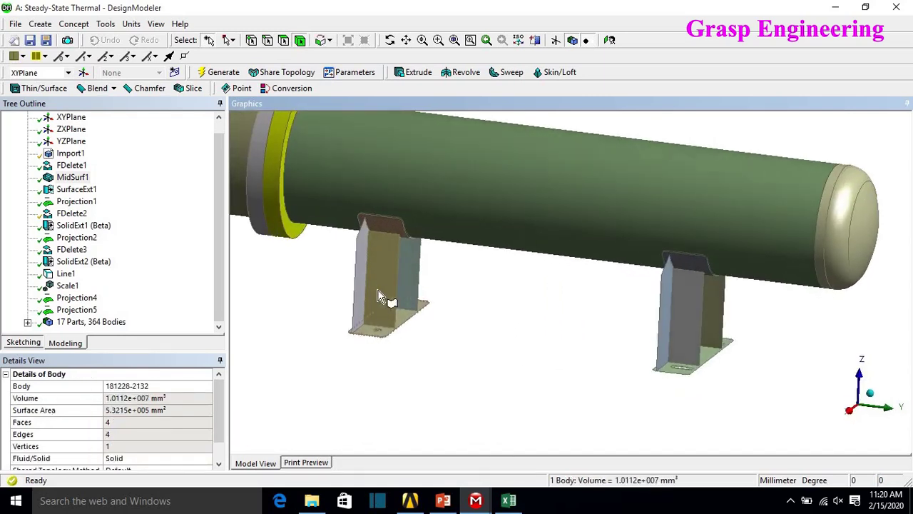
{"action": "left_click", "coordinate": [391, 299]}
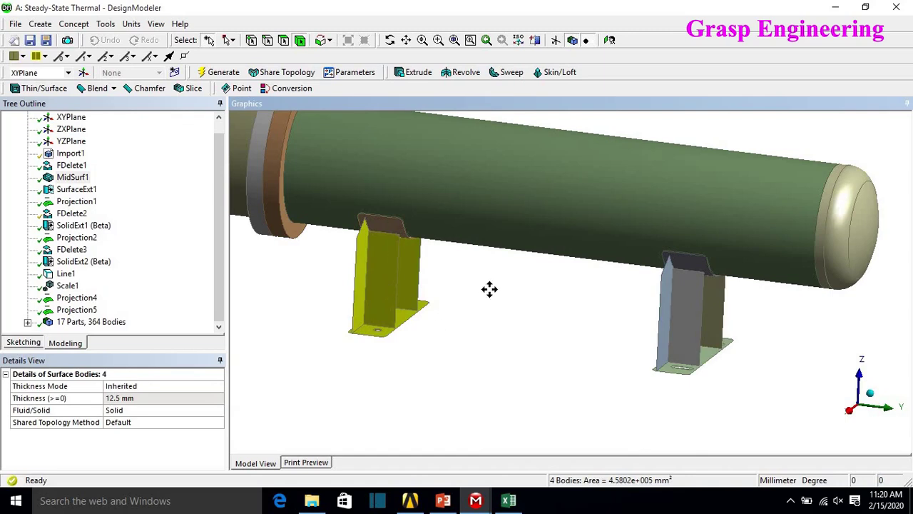
{"action": "scroll", "coordinate": [488, 289], "scroll_direction": "up", "scroll_amount": 2}
{"action": "left_click", "coordinate": [601, 300], "text": "ctrl"}
{"action": "left_click", "coordinate": [592, 285], "text": "ctrl"}
{"action": "left_click", "coordinate": [648, 278], "text": "ctrl"}
{"action": "left_click", "coordinate": [646, 228], "text": "ctrl"}
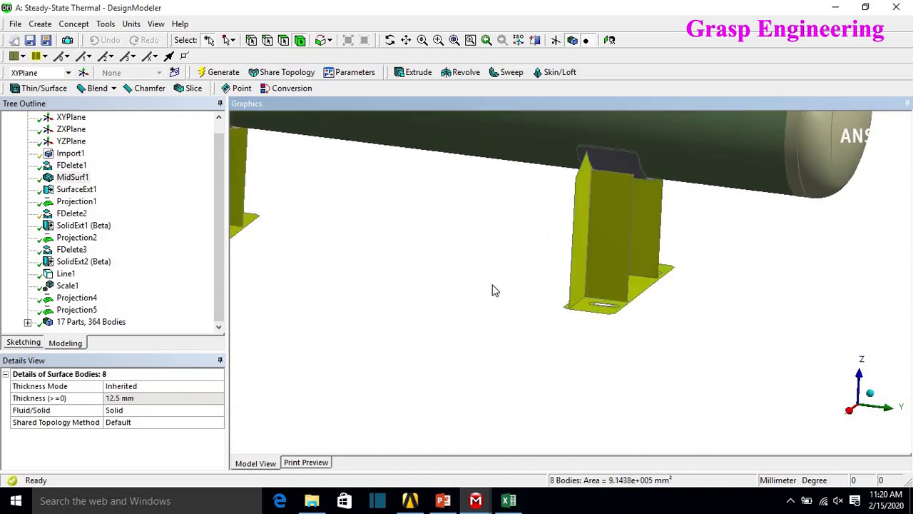
{"action": "left_click", "coordinate": [489, 290]}
{"action": "middle_click_drag", "start_coordinate": [489, 289], "coordinate": [530, 313], "text": "ctrl"}
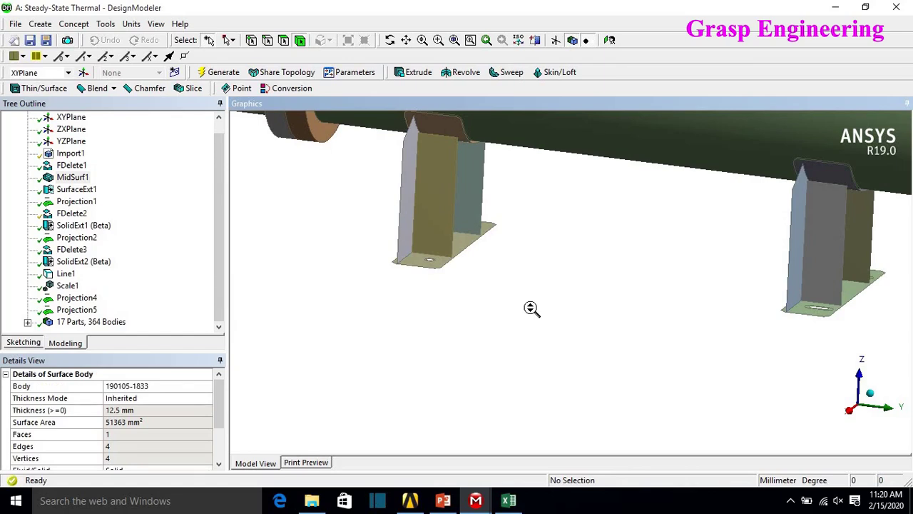
{"action": "middle_click_drag", "start_coordinate": [531, 308], "coordinate": [479, 333], "text": "shift"}
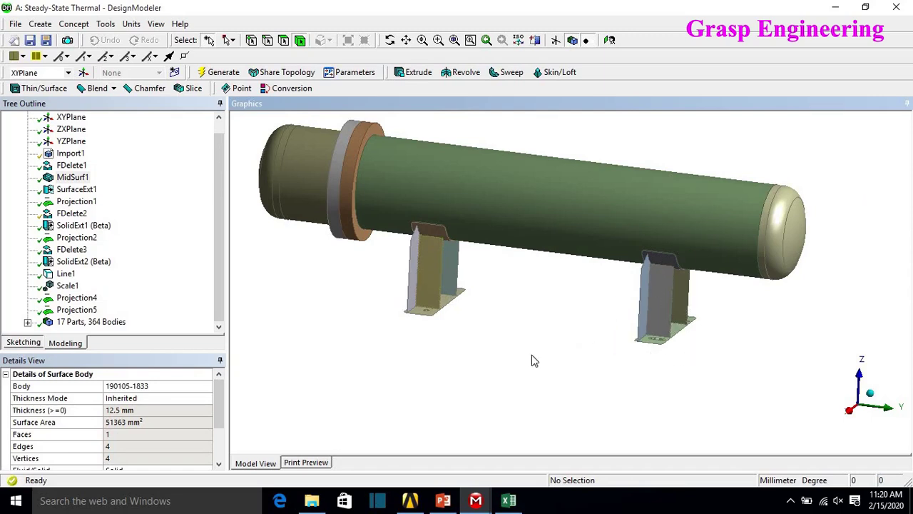
{"action": "middle_click_drag", "start_coordinate": [532, 355], "coordinate": [542, 292], "text": "shift"}
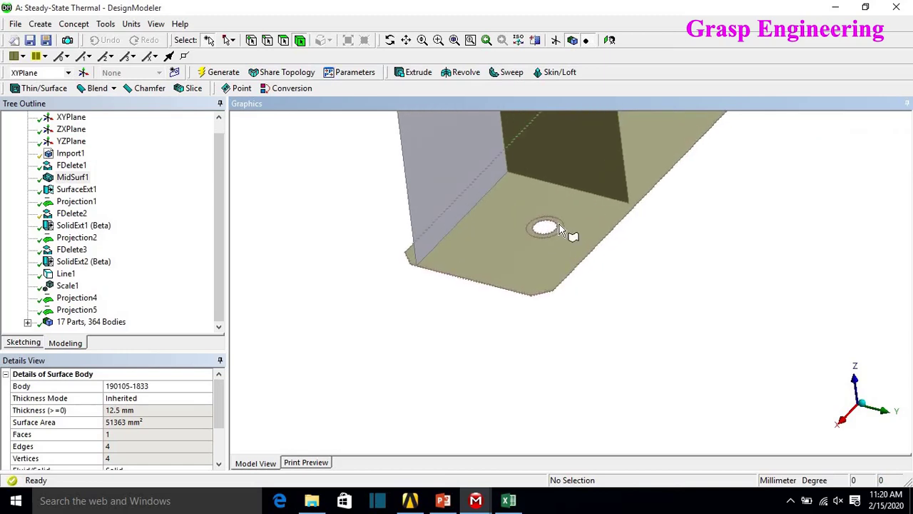
Step: Select the support base plate beside the hole, then view the tank side-on
{"action": "left_click", "coordinate": [563, 232]}
{"action": "middle_click_drag", "start_coordinate": [612, 249], "coordinate": [560, 218], "text": "ctrl"}
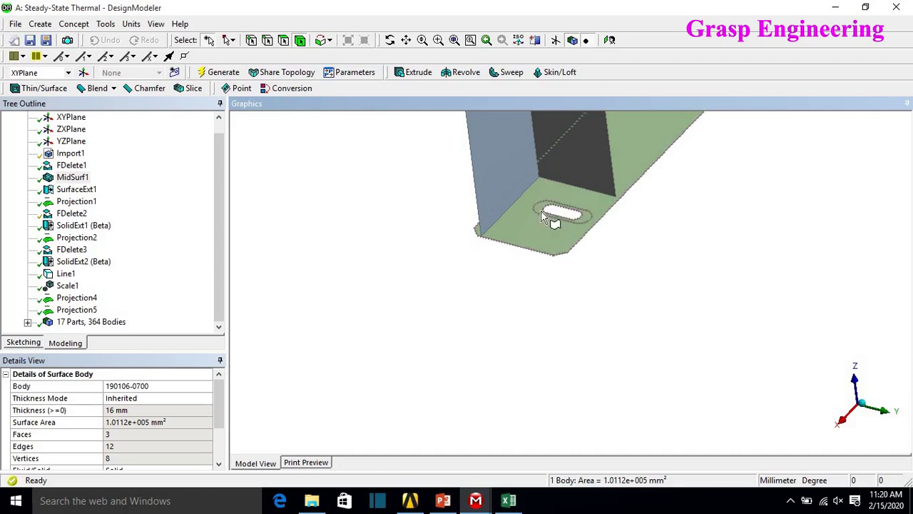
{"action": "scroll", "coordinate": [652, 307], "scroll_direction": "down", "scroll_amount": 5}
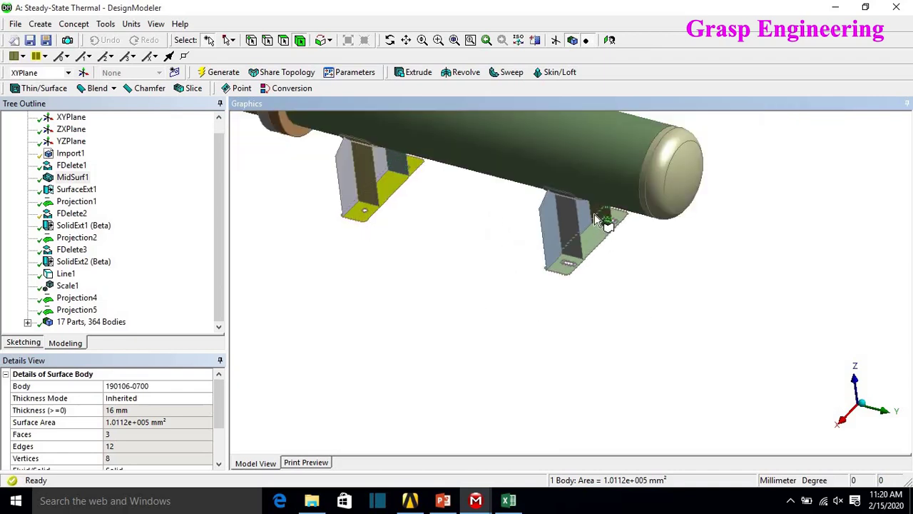
{"action": "left_click", "coordinate": [591, 285]}
{"action": "middle_click_drag", "start_coordinate": [582, 236], "coordinate": [612, 223]}
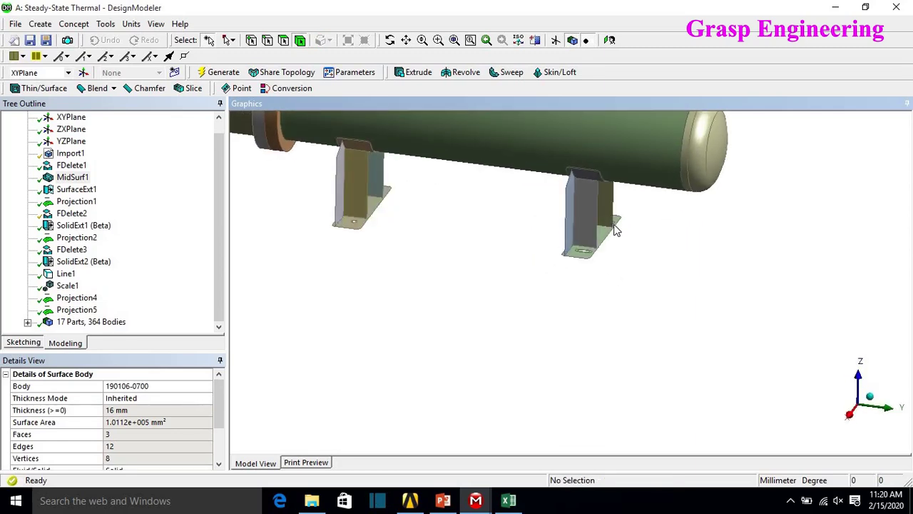
{"action": "scroll", "coordinate": [563, 321], "scroll_direction": "up", "scroll_amount": 5}
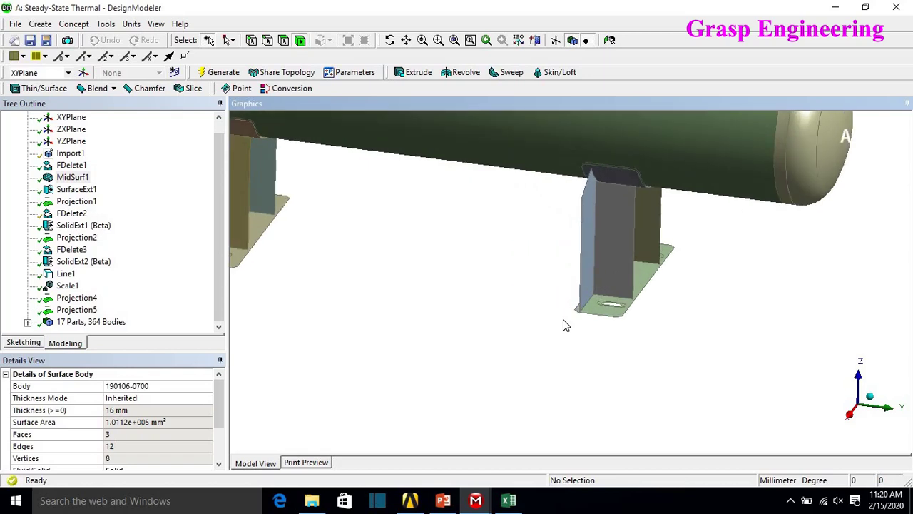
{"action": "scroll", "coordinate": [562, 320], "scroll_direction": "down", "scroll_amount": 4}
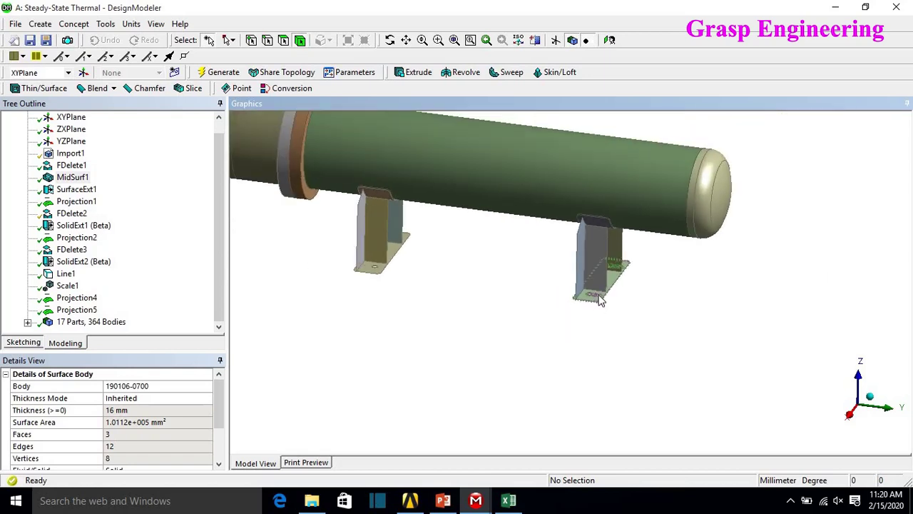
{"action": "scroll", "coordinate": [585, 346], "scroll_direction": "up", "scroll_amount": 2}
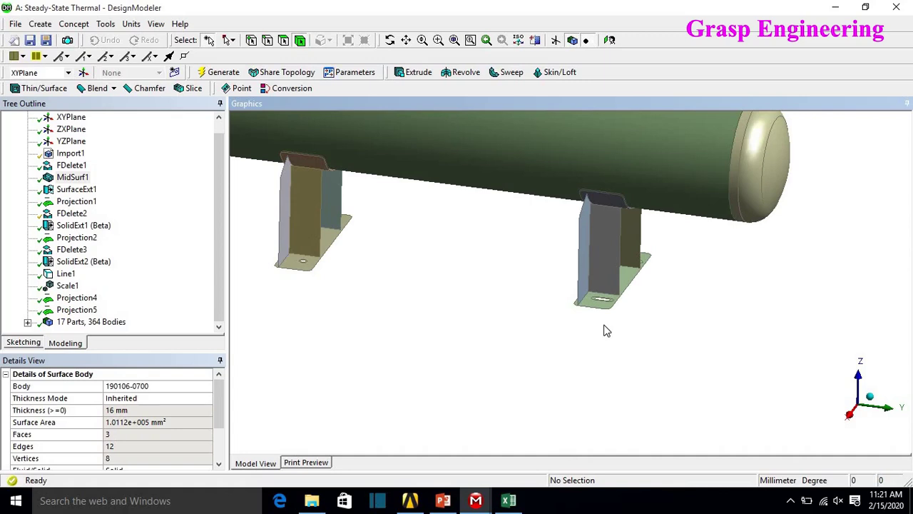
{"action": "scroll", "coordinate": [614, 330], "scroll_direction": "up", "scroll_amount": 3}
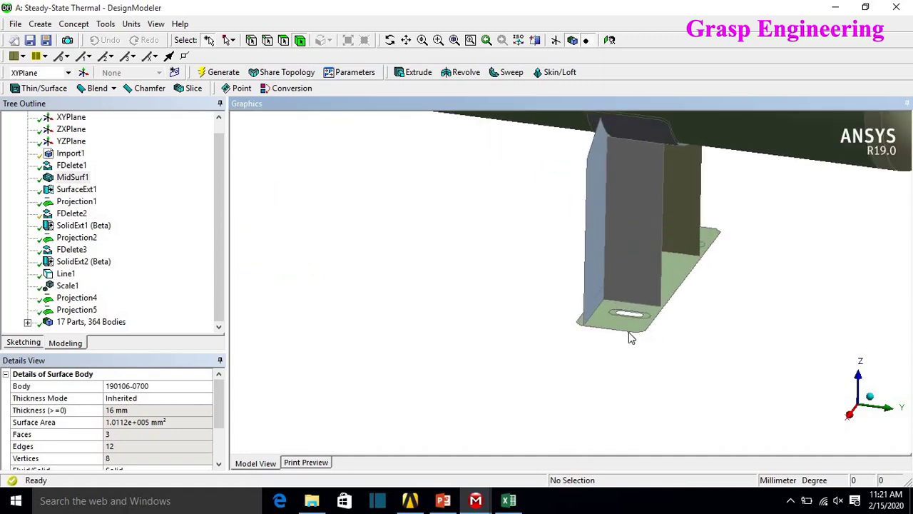
{"action": "scroll", "coordinate": [629, 348], "scroll_direction": "down", "scroll_amount": 3}
{"action": "scroll", "coordinate": [629, 346], "scroll_direction": "down", "scroll_amount": 2}
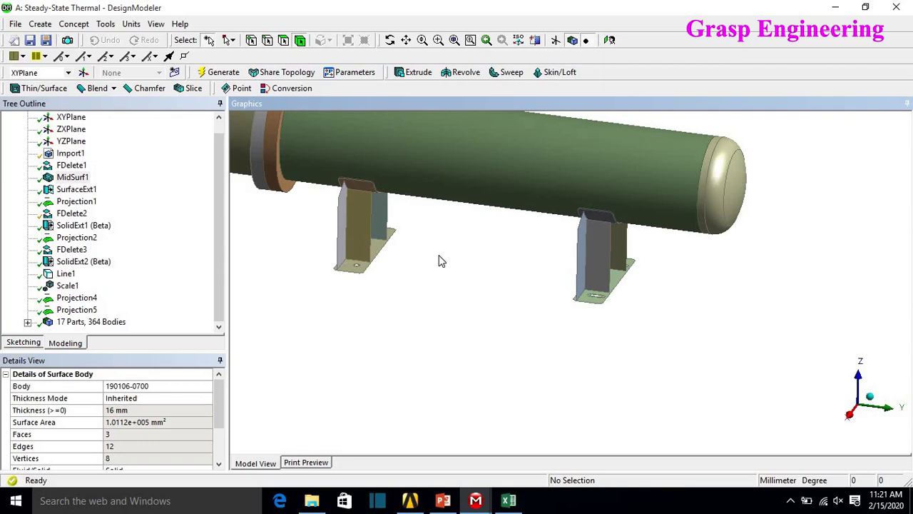
{"action": "scroll", "coordinate": [438, 337], "scroll_direction": "down", "scroll_amount": 2}
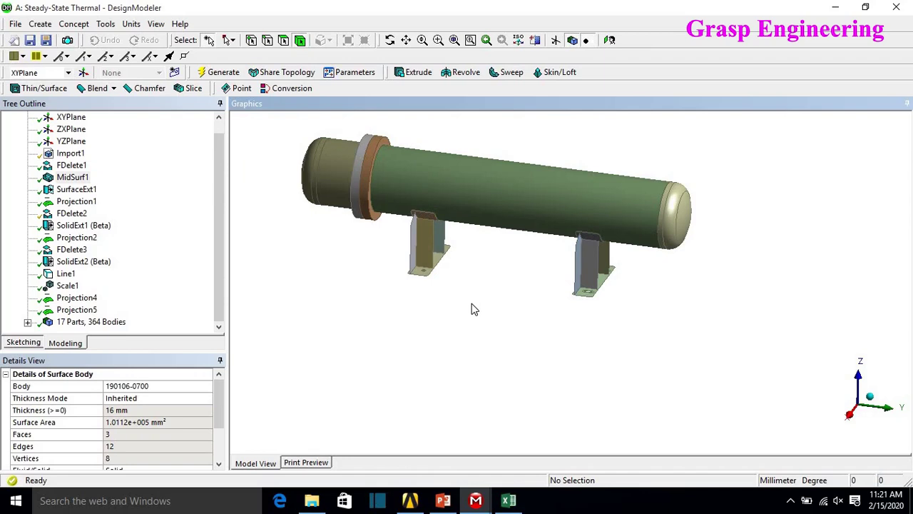
{"action": "scroll", "coordinate": [471, 309], "scroll_direction": "up", "scroll_amount": 1}
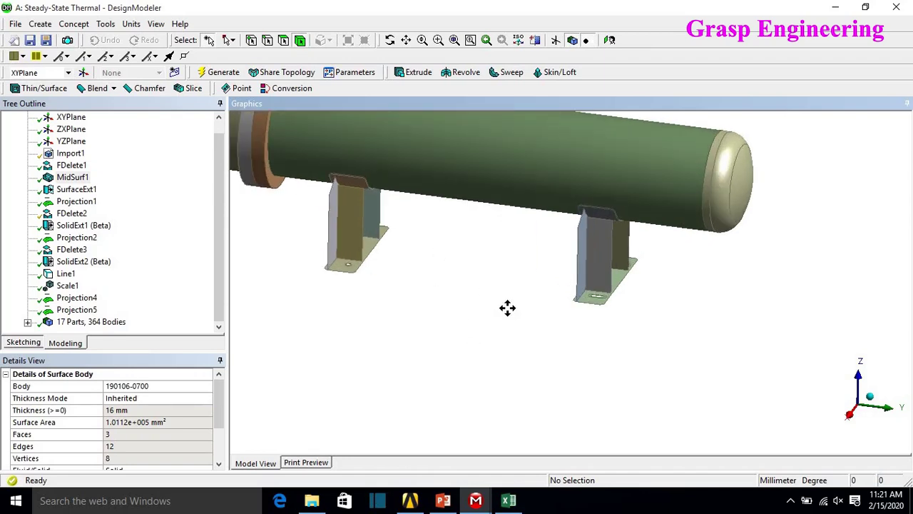
Step: Select the pad and the tank shell, then expand the '17 Parts, 364 Bodies' node
{"action": "middle_click_drag", "start_coordinate": [506, 307], "coordinate": [491, 273]}
{"action": "scroll", "coordinate": [533, 244], "scroll_direction": "up", "scroll_amount": 2}
{"action": "scroll", "coordinate": [534, 244], "scroll_direction": "down", "scroll_amount": 3}
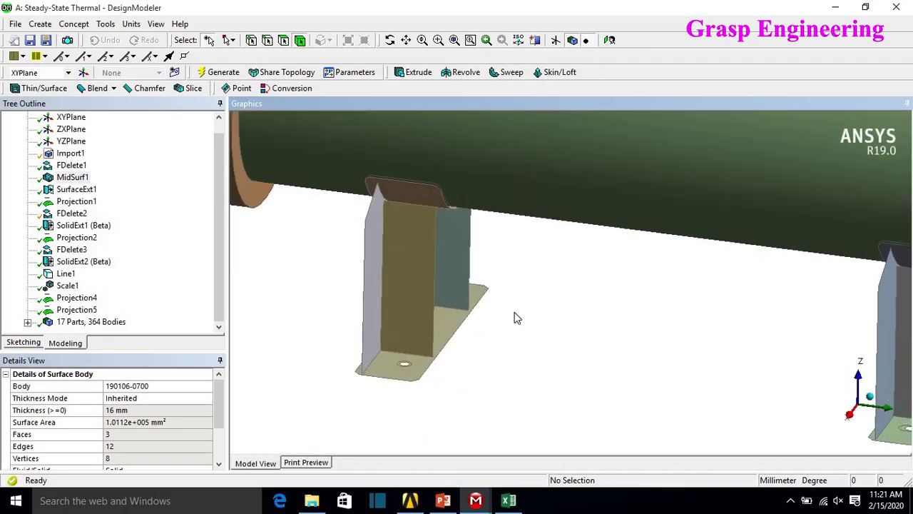
{"action": "scroll", "coordinate": [489, 271], "scroll_direction": "up", "scroll_amount": 3}
{"action": "scroll", "coordinate": [491, 298], "scroll_direction": "up", "scroll_amount": 1}
{"action": "left_click", "coordinate": [368, 187]}
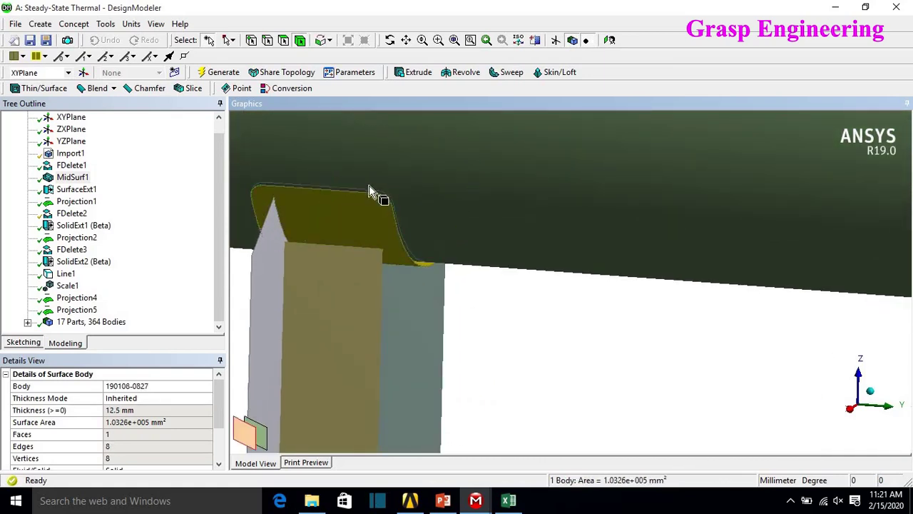
{"action": "left_click", "coordinate": [479, 265]}
{"action": "scroll", "coordinate": [479, 264], "scroll_direction": "down", "scroll_amount": 5}
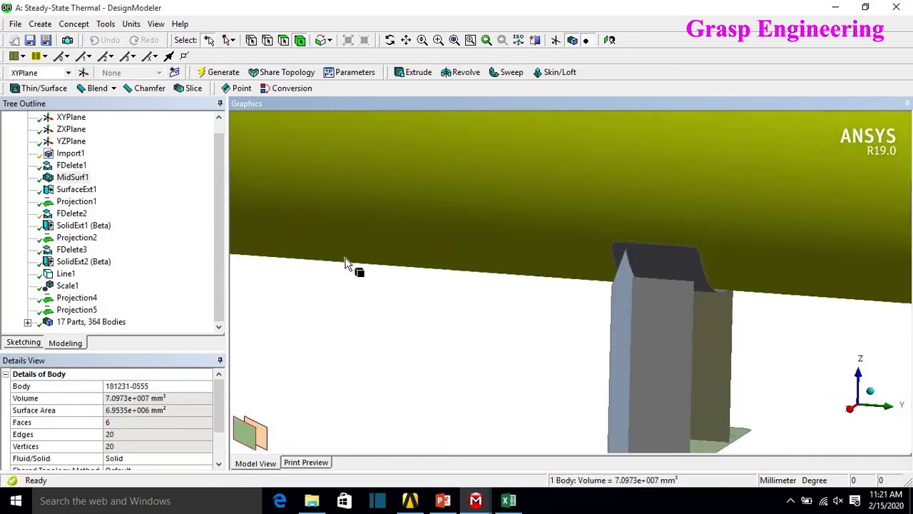
{"action": "left_click", "coordinate": [27, 322]}
Step: Check Part 2's bodies, then rename Part 3 to 'Shell body'
{"action": "scroll", "coordinate": [121, 282], "scroll_direction": "up", "scroll_amount": 1}
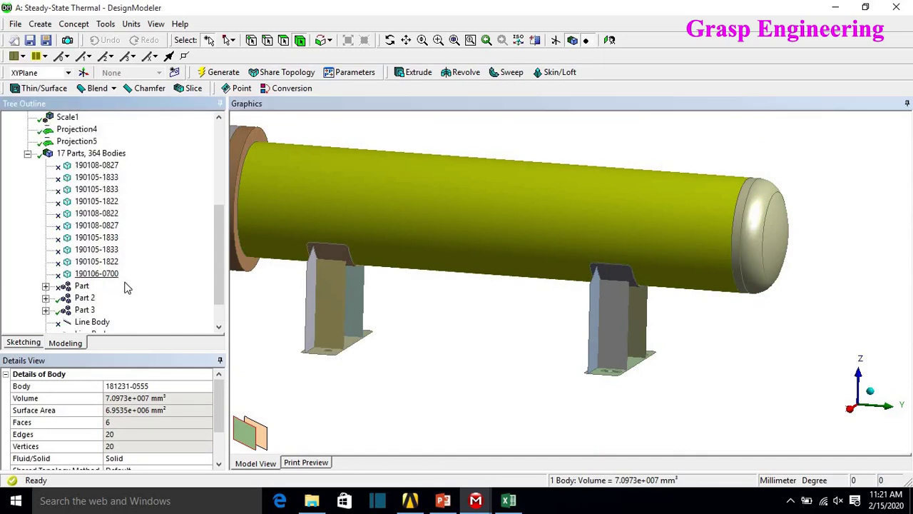
{"action": "left_click", "coordinate": [83, 297]}
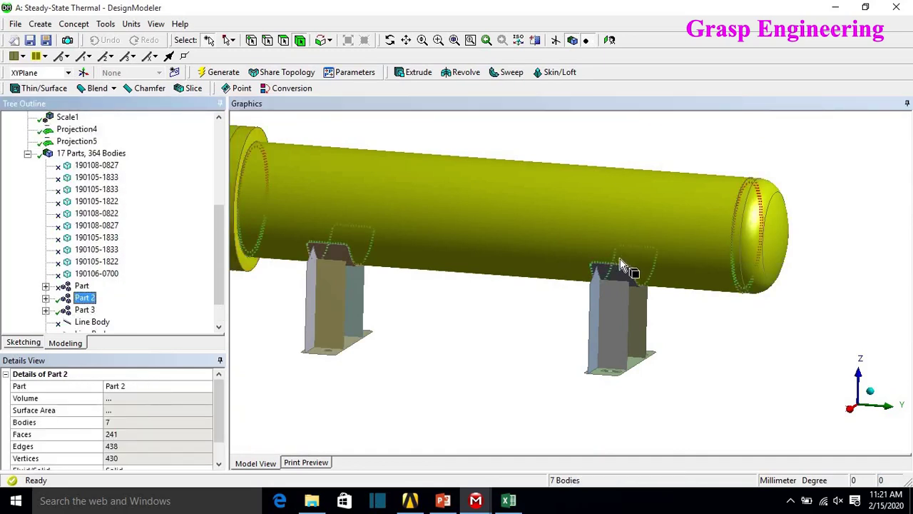
{"action": "scroll", "coordinate": [335, 235], "scroll_direction": "down", "scroll_amount": 3}
{"action": "left_click", "coordinate": [689, 176]}
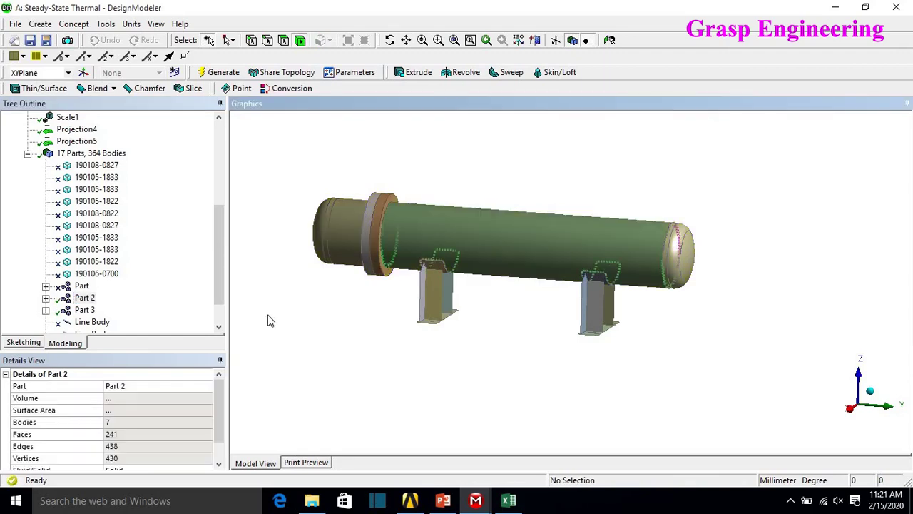
{"action": "left_click", "coordinate": [84, 311]}
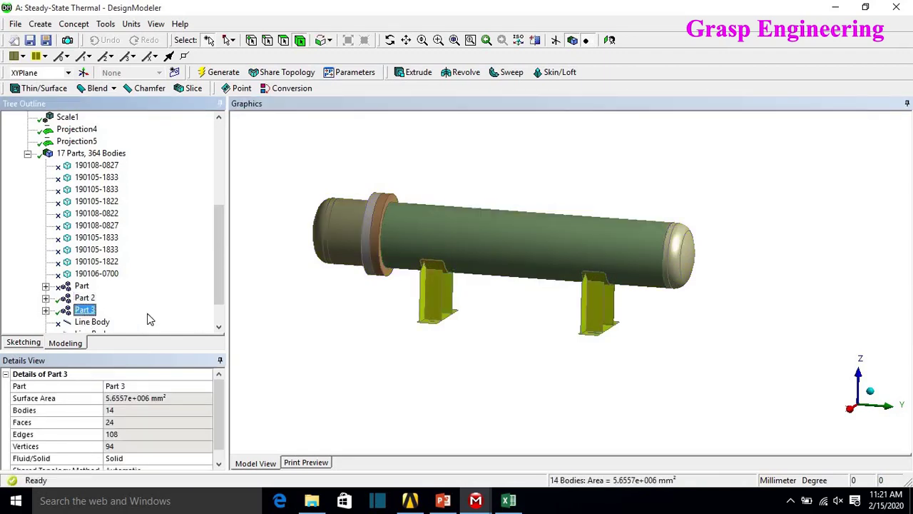
{"action": "left_click", "coordinate": [128, 386]}
{"action": "type", "text": "sH"}
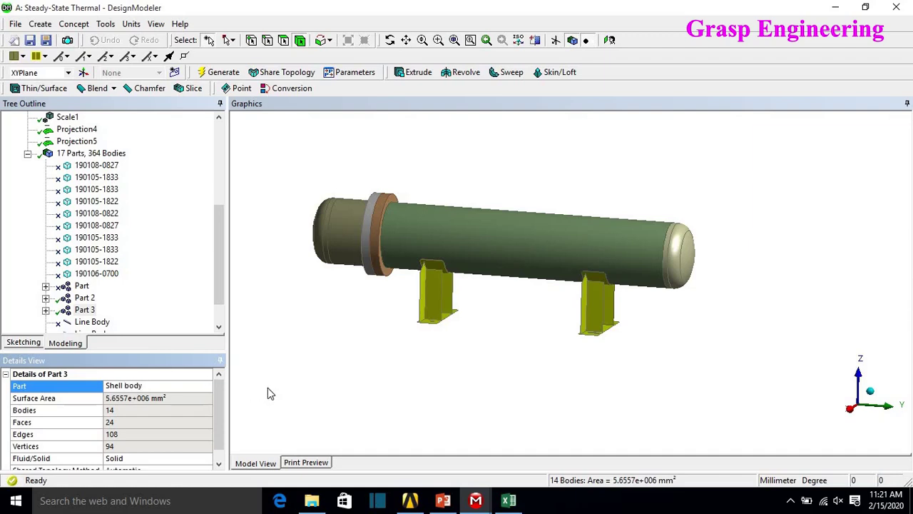
{"action": "key", "text": "Return"}
Step: Rename Part 2 to 'Solid Body' and close DesignModeler
{"action": "left_click", "coordinate": [84, 297]}
{"action": "left_click", "coordinate": [128, 386]}
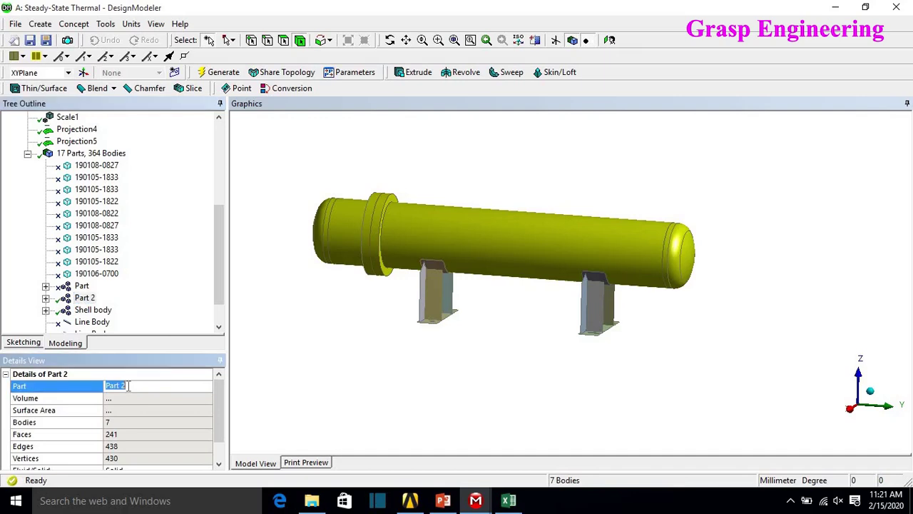
{"action": "type", "text": "Solid Body"}
{"action": "key", "text": "Return"}
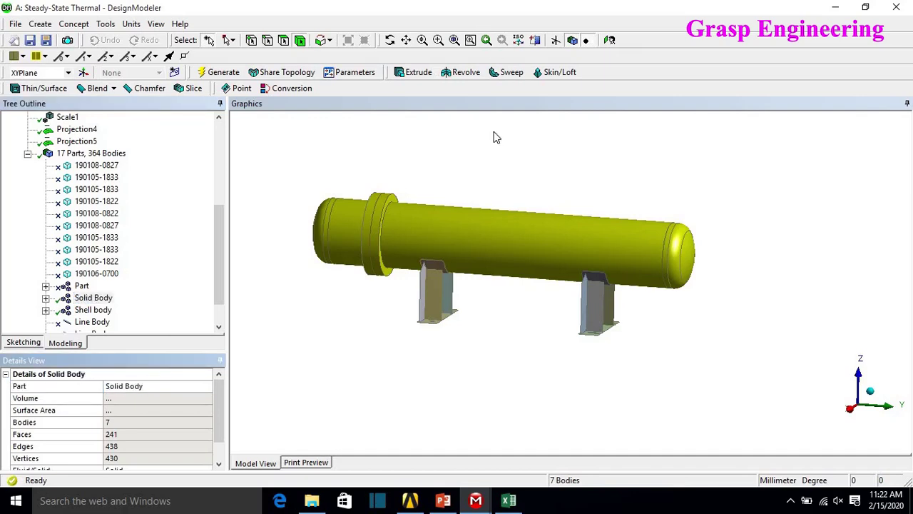
{"action": "left_click", "coordinate": [491, 161]}
{"action": "left_click", "coordinate": [834, 9]}
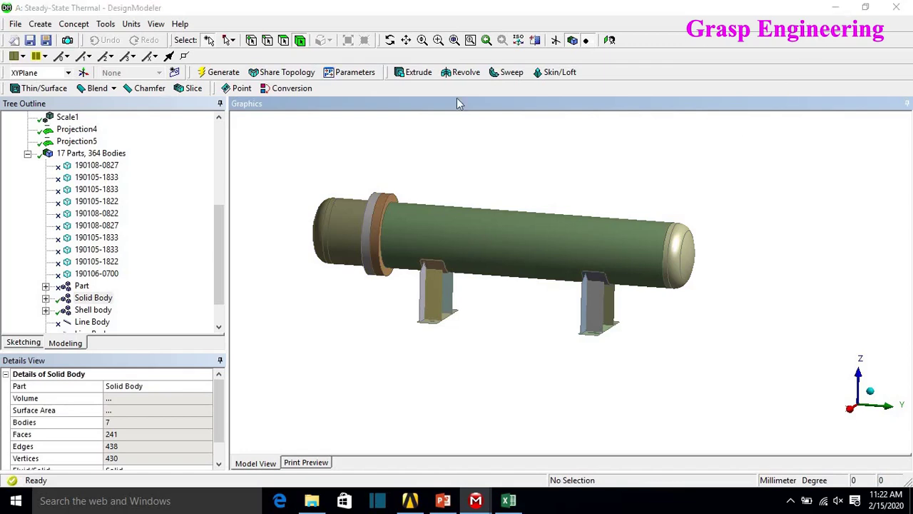
Step: Open system A's Model cell (A4) in Mechanical, agreeing to read the upstream data
{"action": "double_click", "coordinate": [275, 170]}
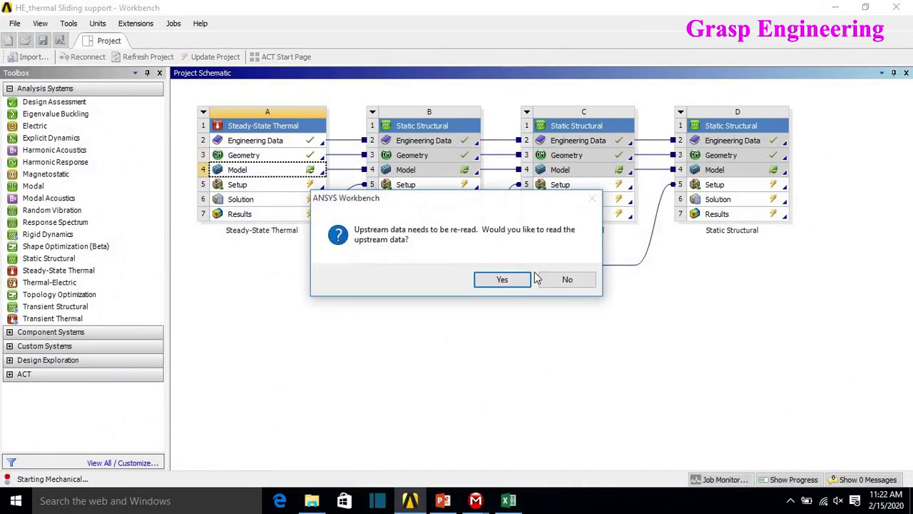
{"action": "left_click", "coordinate": [502, 279]}
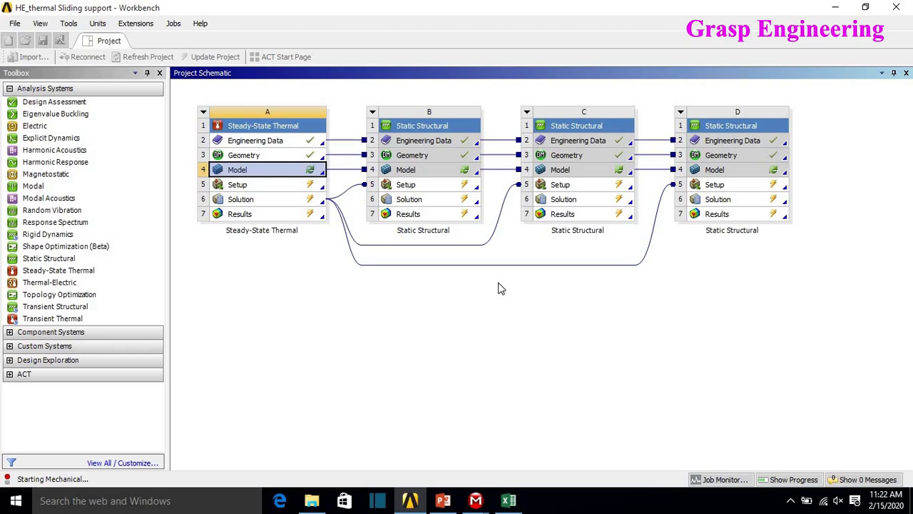
Step: Bring Mechanical forward, select the Model node, and return to Workbench
{"action": "mouse_move", "coordinate": [476, 503]}
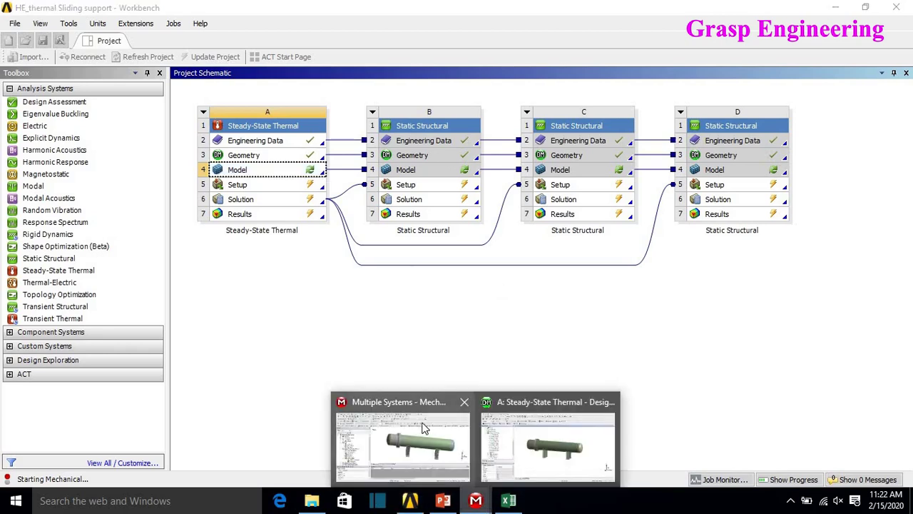
{"action": "left_click", "coordinate": [421, 428]}
{"action": "scroll", "coordinate": [210, 258], "scroll_direction": "up", "scroll_amount": 1}
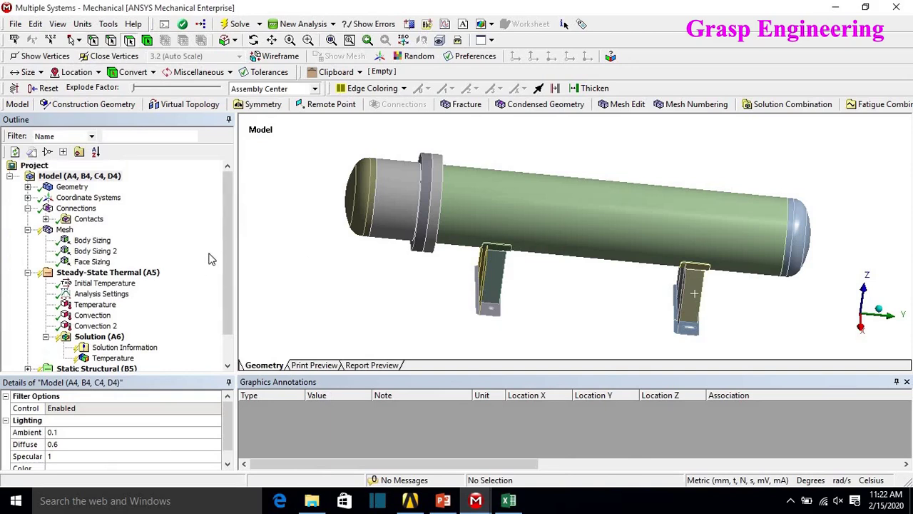
{"action": "left_click", "coordinate": [85, 178]}
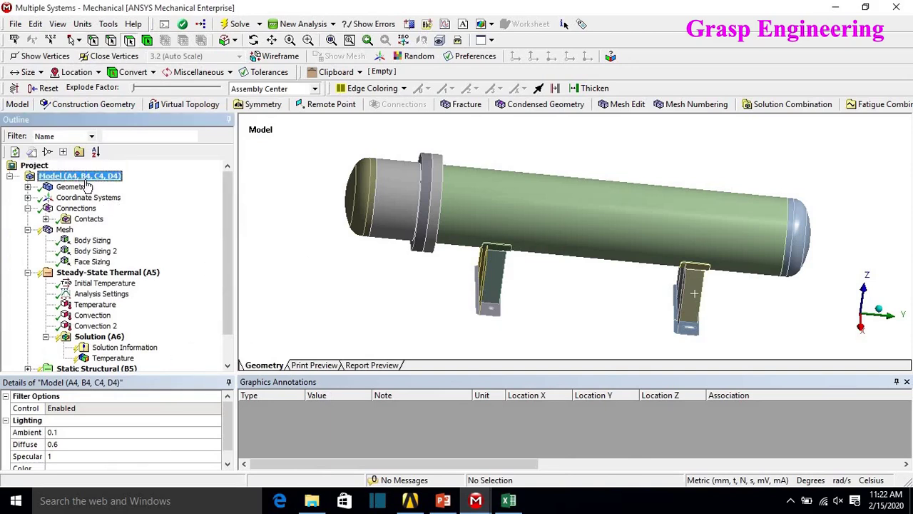
{"action": "left_click", "coordinate": [410, 500]}
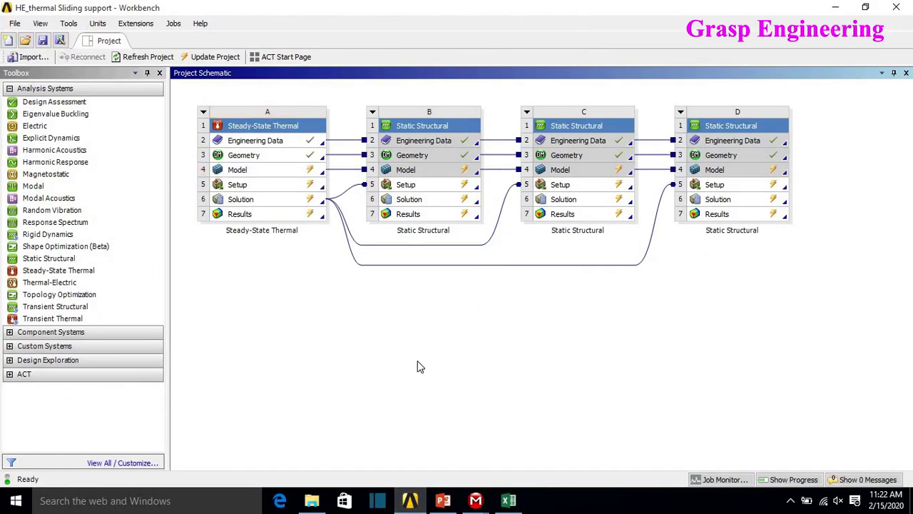
Step: Reopen the thermal model, collapse the Mesh and Steady-State Thermal (A5) branches, and return
{"action": "double_click", "coordinate": [286, 175]}
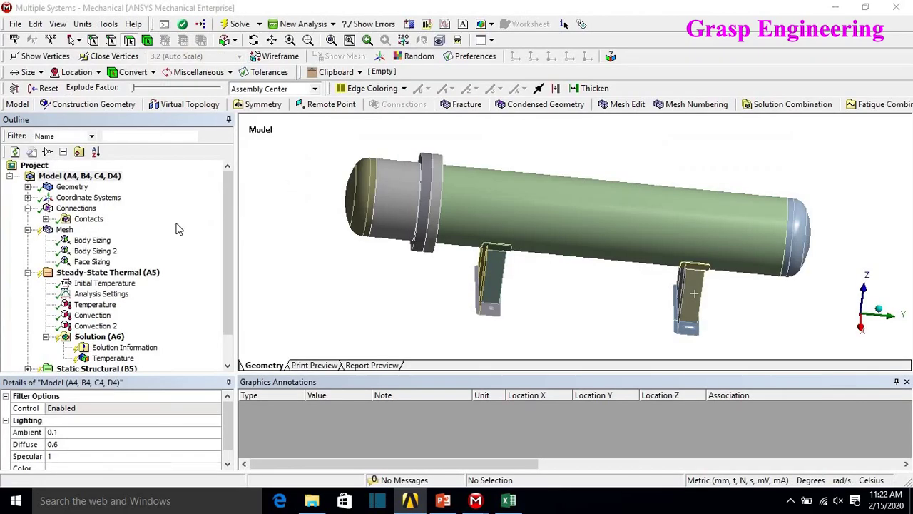
{"action": "left_click", "coordinate": [28, 229]}
{"action": "left_click", "coordinate": [27, 239]}
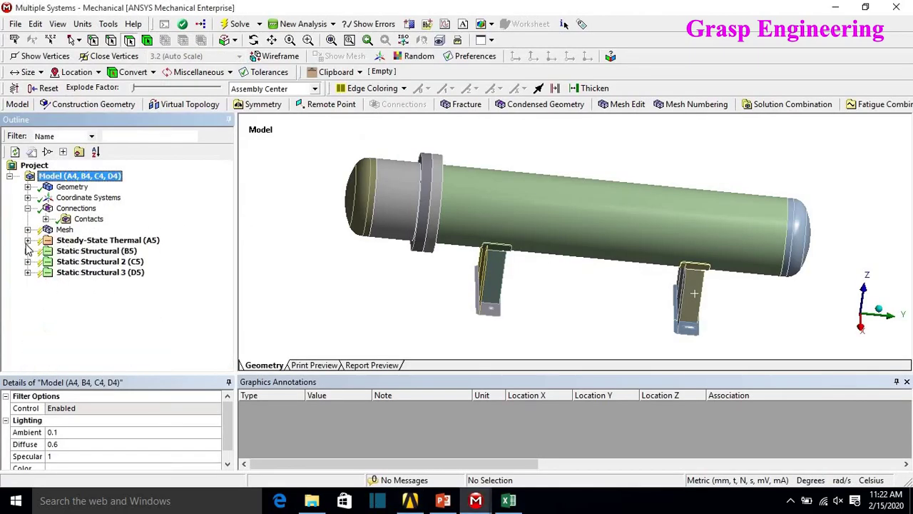
{"action": "left_click", "coordinate": [245, 246]}
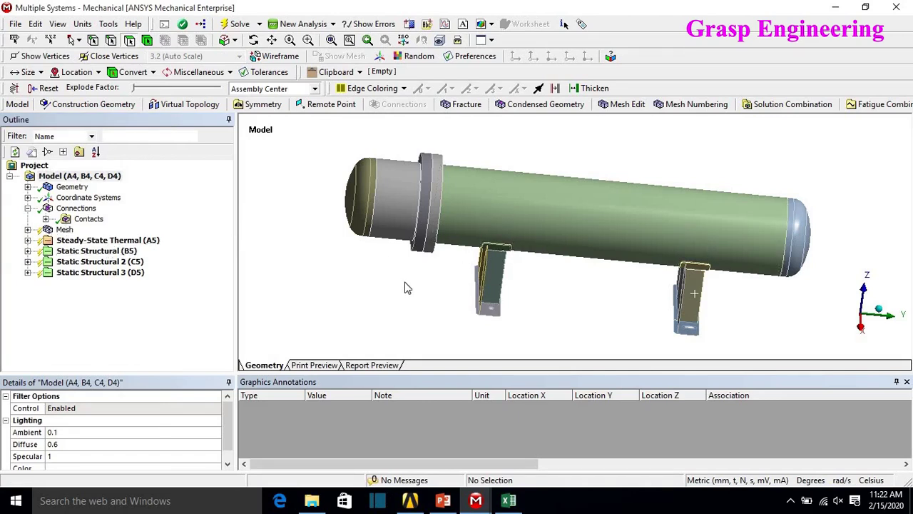
{"action": "left_click", "coordinate": [411, 499]}
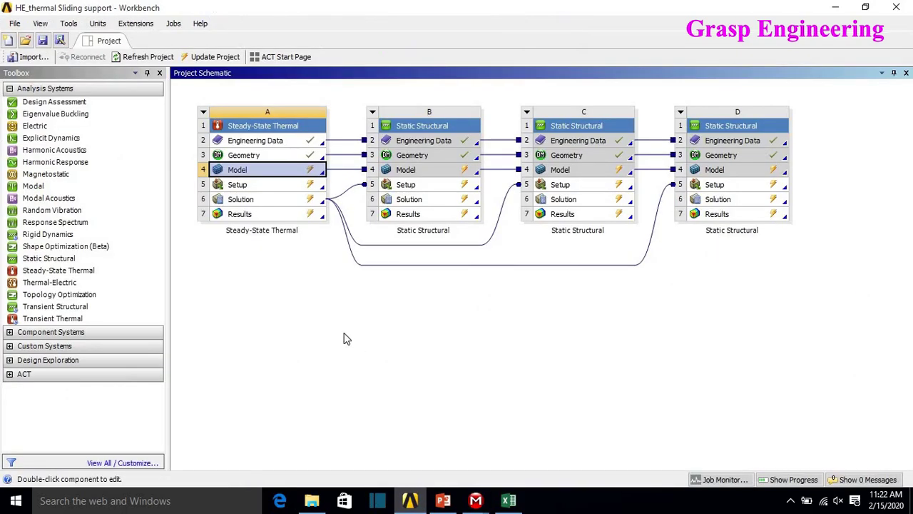
Step: Open system A's Engineering Data and compare Structural Steel and Stainless Steel properties
{"action": "double_click", "coordinate": [243, 141]}
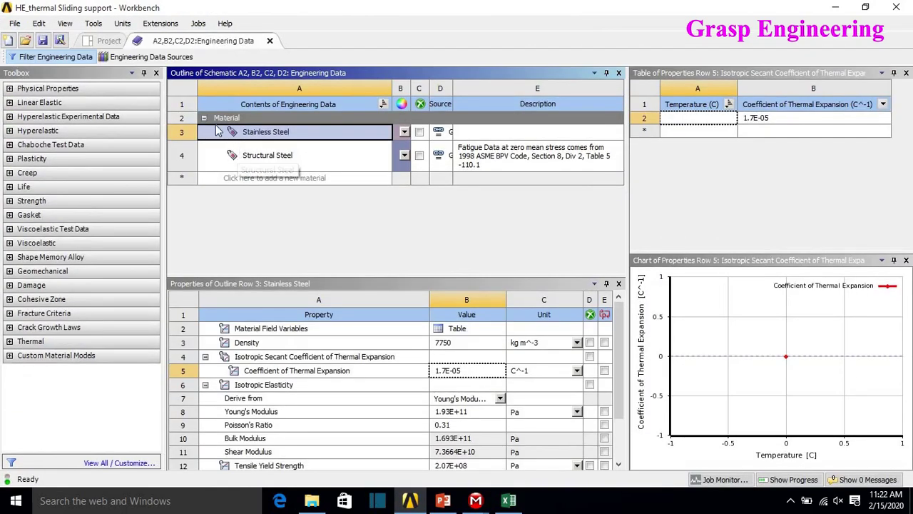
{"action": "left_click", "coordinate": [269, 156]}
{"action": "left_click", "coordinate": [275, 137]}
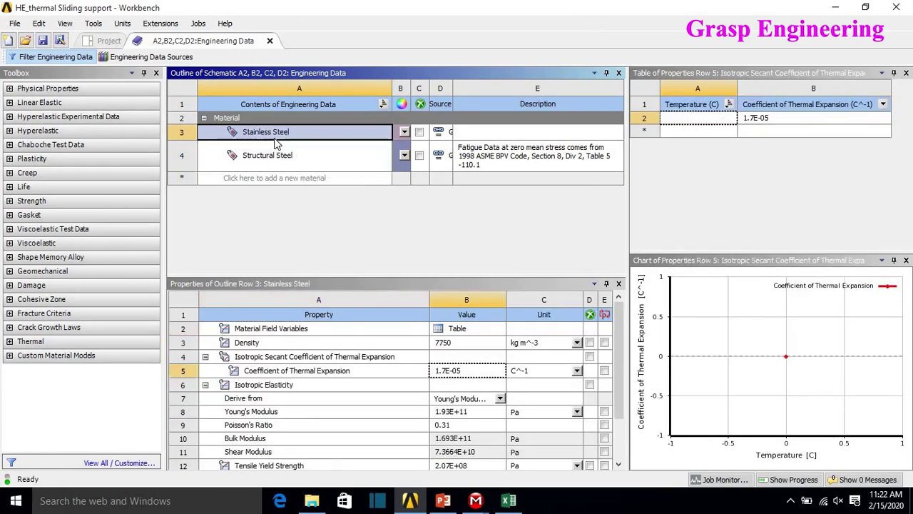
{"action": "left_click", "coordinate": [307, 177]}
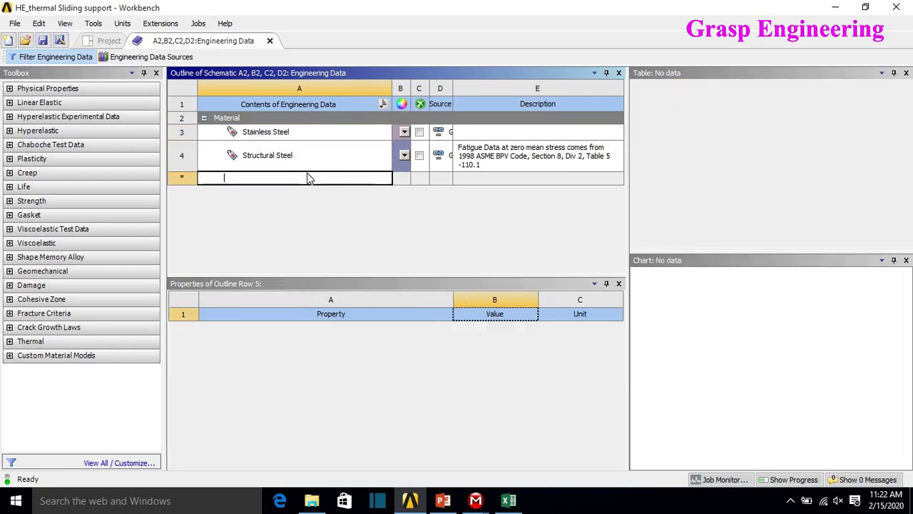
Step: Look up Stainless Steel's properties in the General Materials library
{"action": "left_click", "coordinate": [145, 57]}
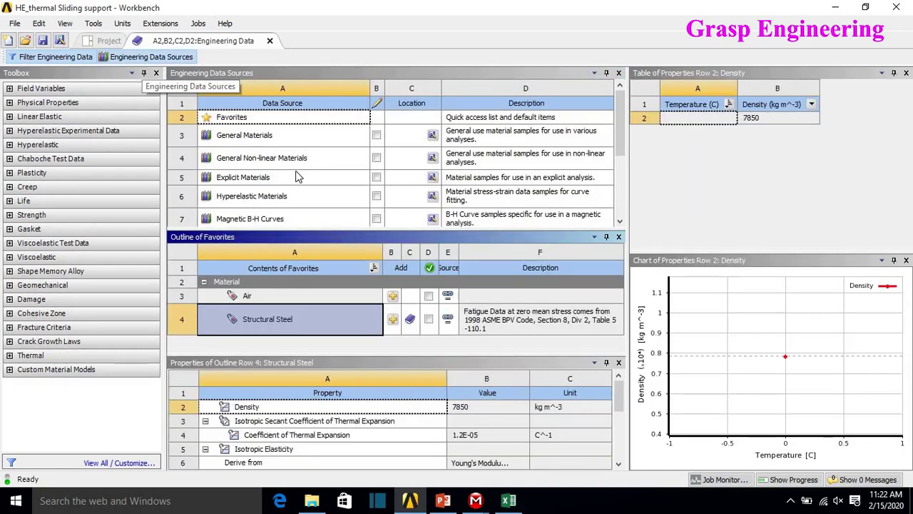
{"action": "left_click", "coordinate": [252, 136]}
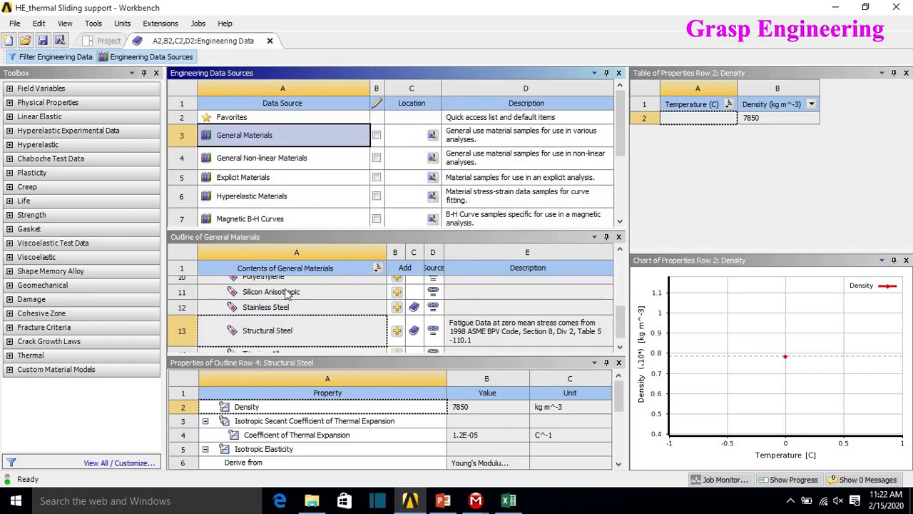
{"action": "left_click_drag", "start_coordinate": [301, 233], "coordinate": [331, 139]}
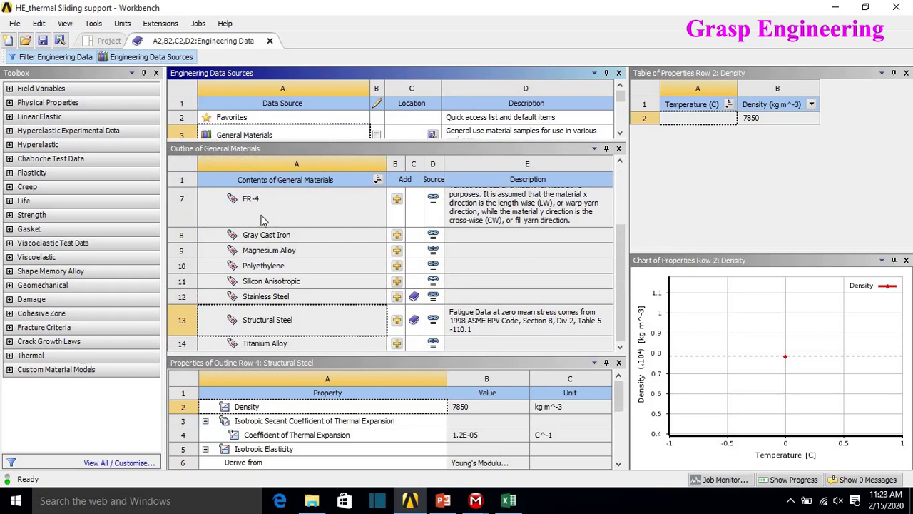
{"action": "left_click", "coordinate": [261, 298]}
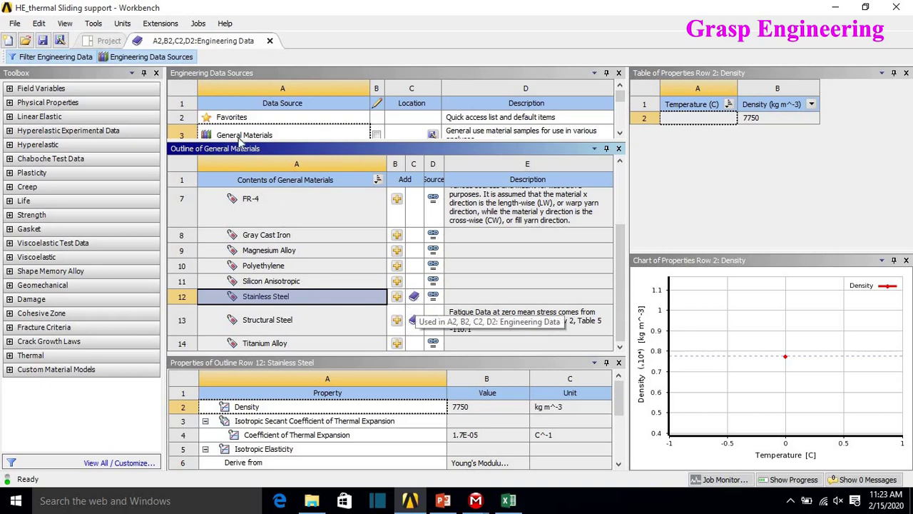
{"action": "left_click", "coordinate": [143, 57]}
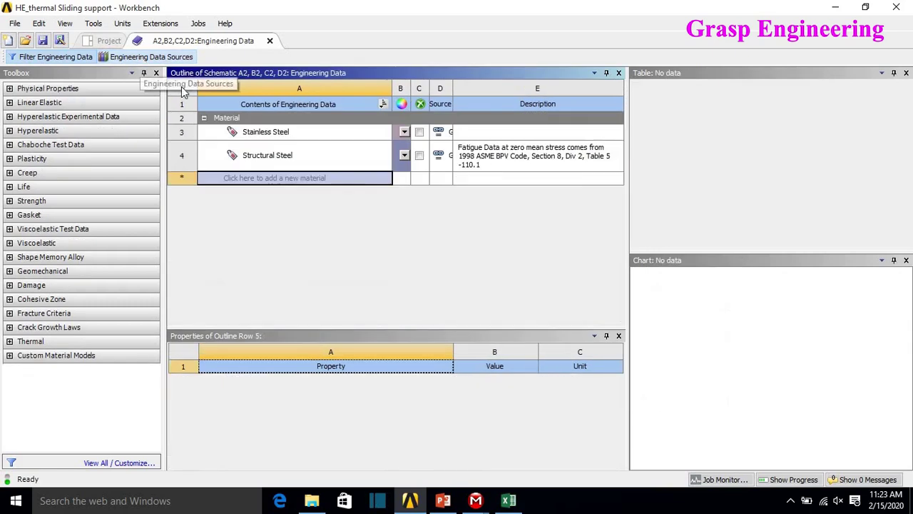
Step: Suppress Structural Steel in the project materials and return to the schematic
{"action": "left_click", "coordinate": [271, 135]}
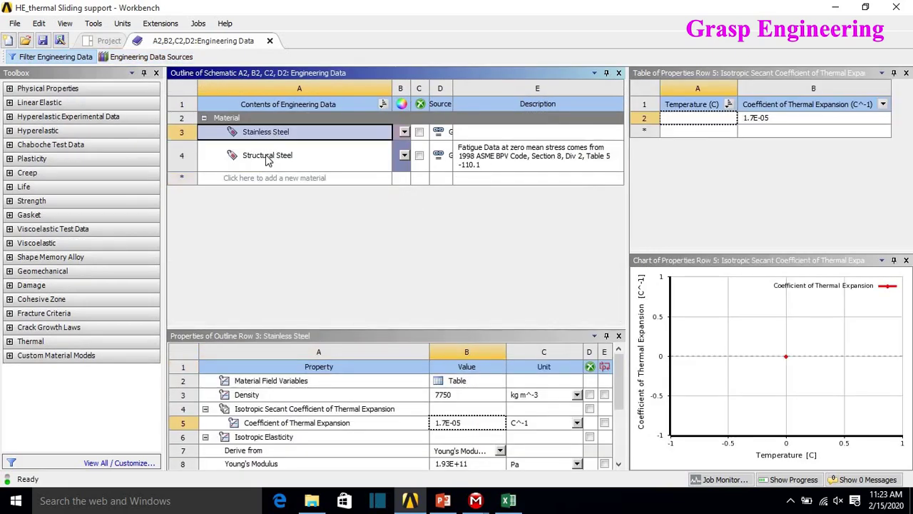
{"action": "left_click", "coordinate": [268, 157]}
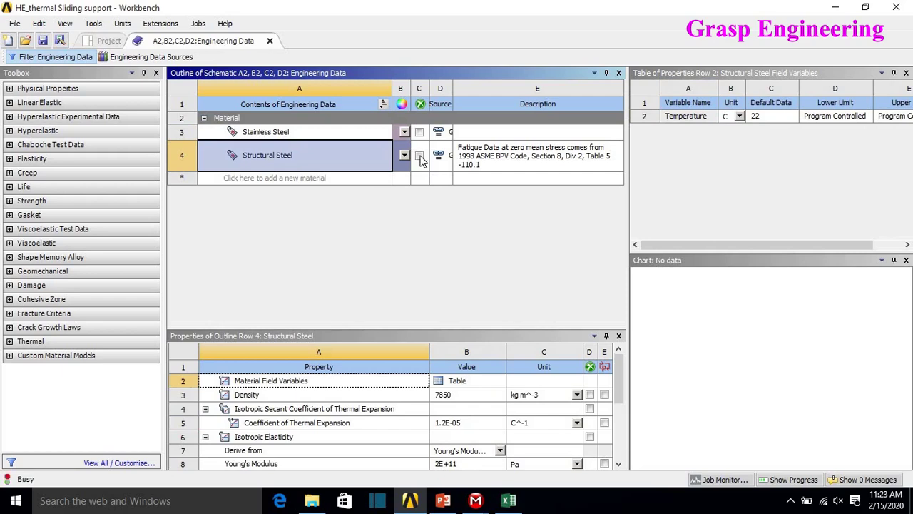
{"action": "left_click", "coordinate": [420, 157]}
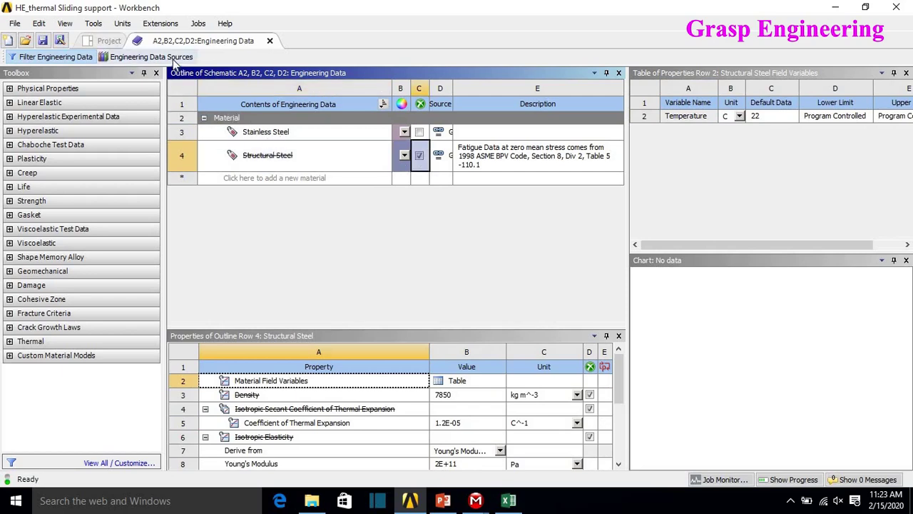
{"action": "left_click", "coordinate": [270, 40]}
{"action": "right_click", "coordinate": [277, 169]}
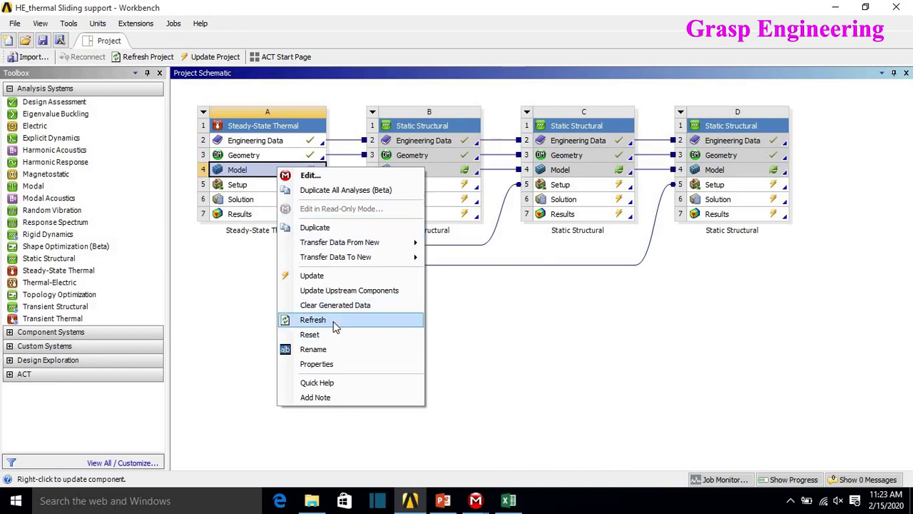
Step: Refresh system A's model and reopen it in Mechanical with the geometry bodies expanded
{"action": "left_click", "coordinate": [333, 320]}
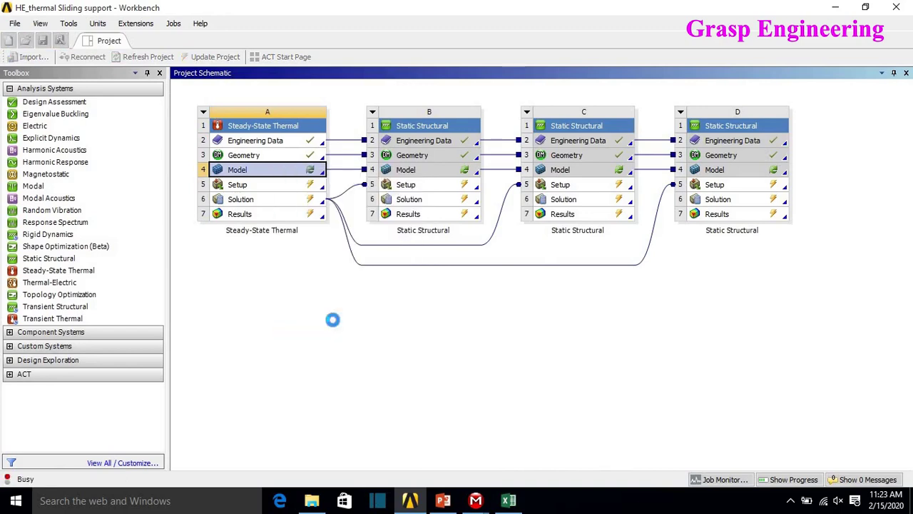
{"action": "double_click", "coordinate": [286, 174]}
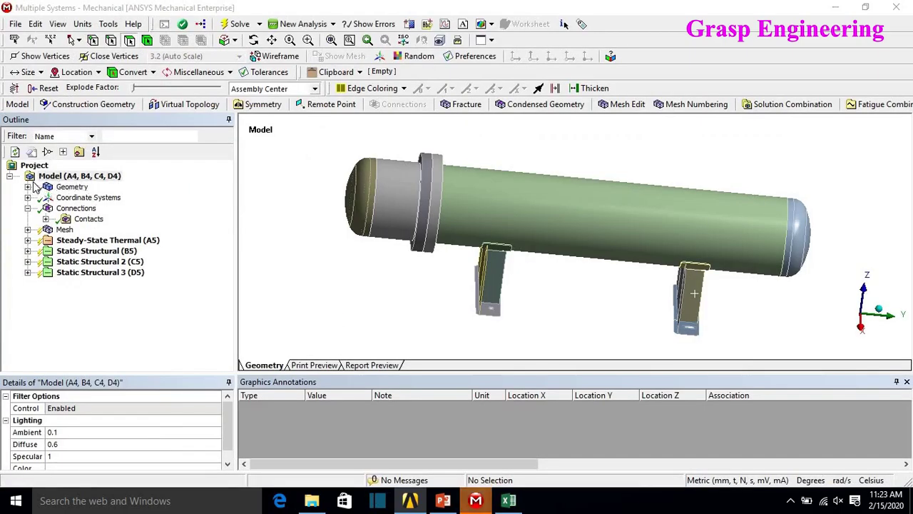
{"action": "left_click", "coordinate": [28, 186]}
Step: Confirm Solid Body and Shell body both use Stainless Steel, then expand Contacts
{"action": "left_click", "coordinate": [89, 197]}
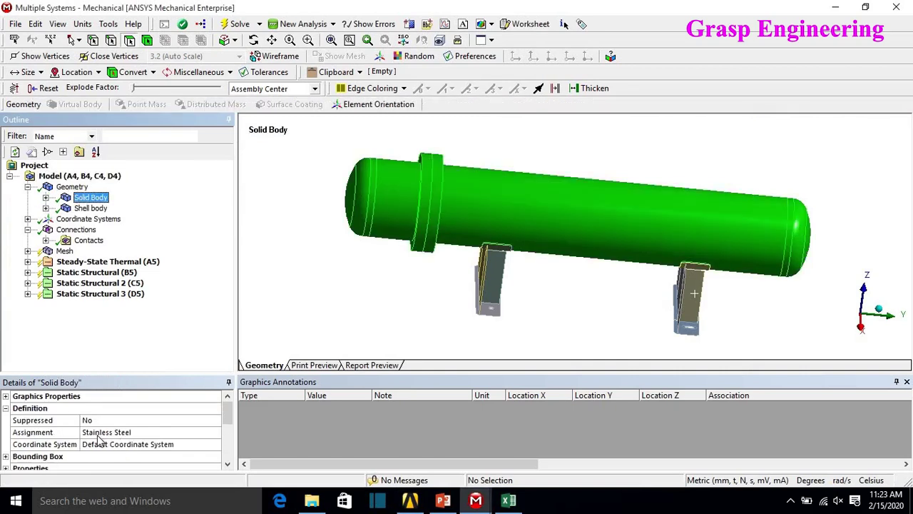
{"action": "left_click", "coordinate": [217, 433]}
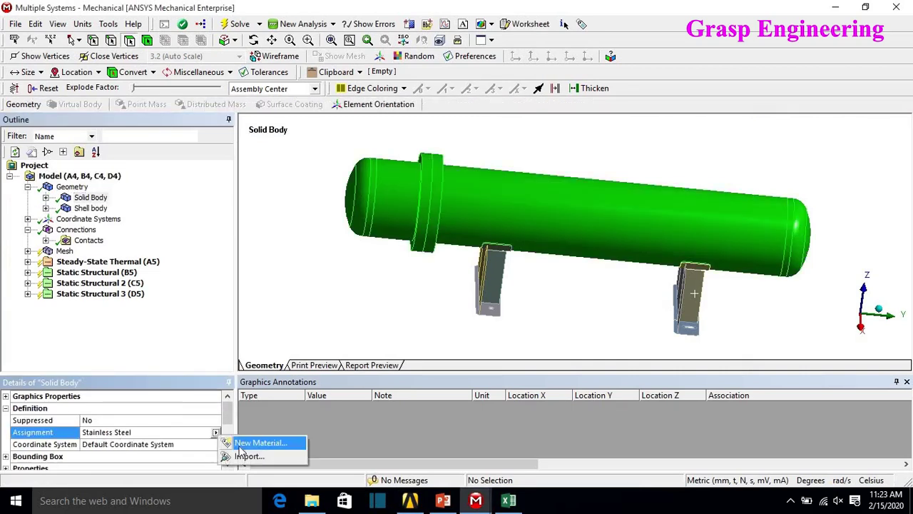
{"action": "left_click", "coordinate": [92, 208]}
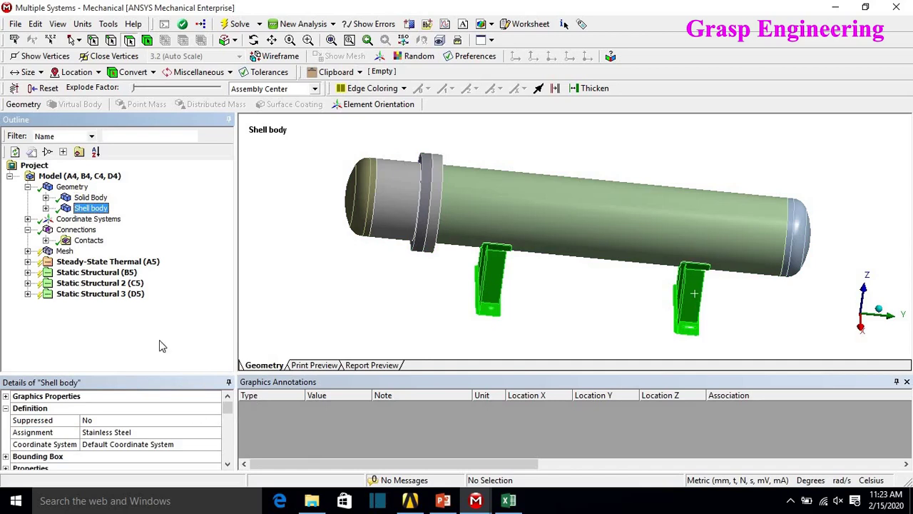
{"action": "left_click", "coordinate": [323, 283]}
{"action": "left_click", "coordinate": [46, 240]}
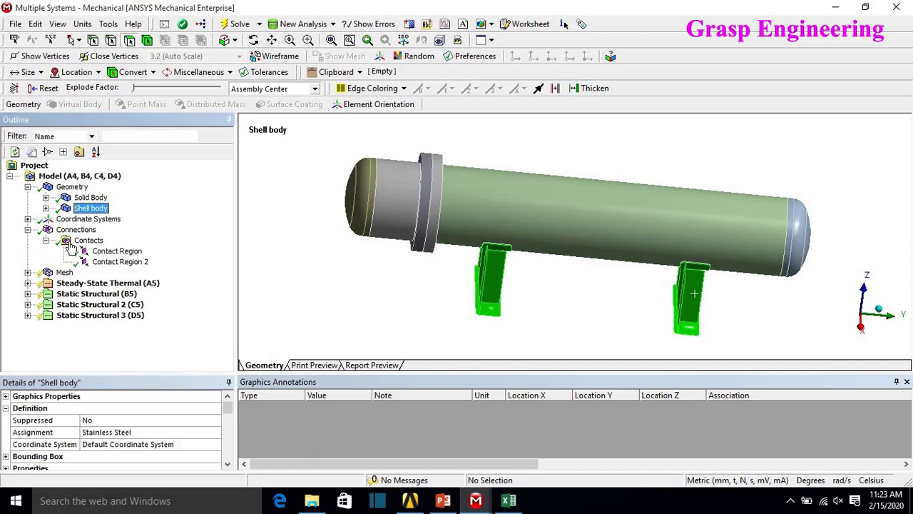
Step: Rescope the first Contact Region to a single contact face and a single target face
{"action": "left_click", "coordinate": [107, 251]}
{"action": "left_click_drag", "start_coordinate": [429, 211], "coordinate": [486, 161]}
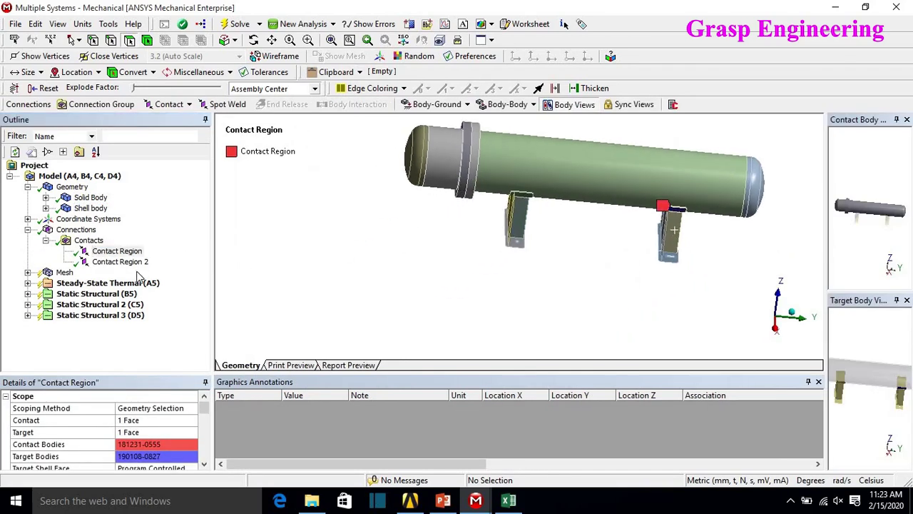
{"action": "left_click_drag", "start_coordinate": [473, 245], "coordinate": [426, 232]}
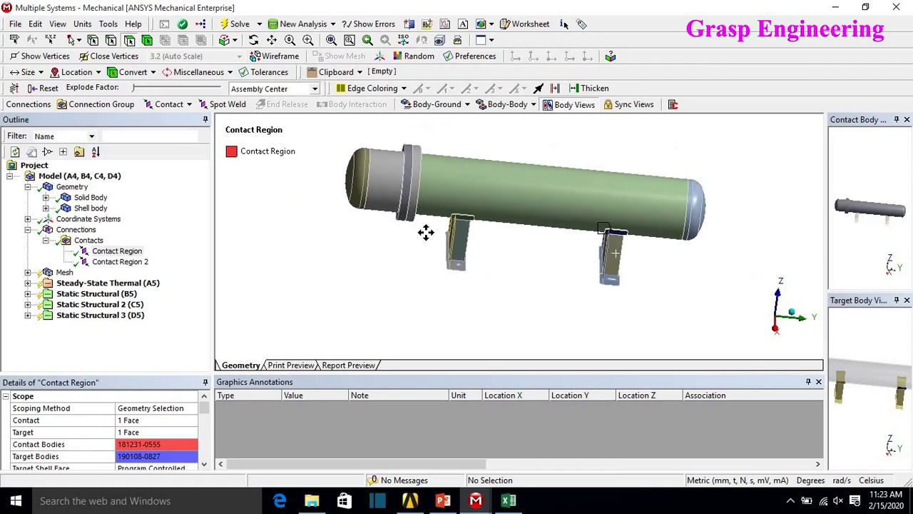
{"action": "left_click", "coordinate": [92, 232]}
{"action": "left_click", "coordinate": [118, 252]}
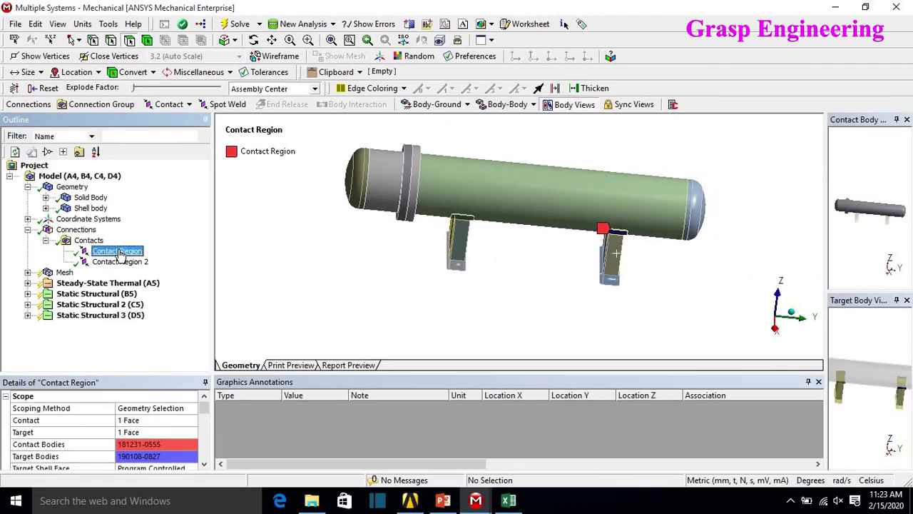
{"action": "left_click", "coordinate": [533, 246]}
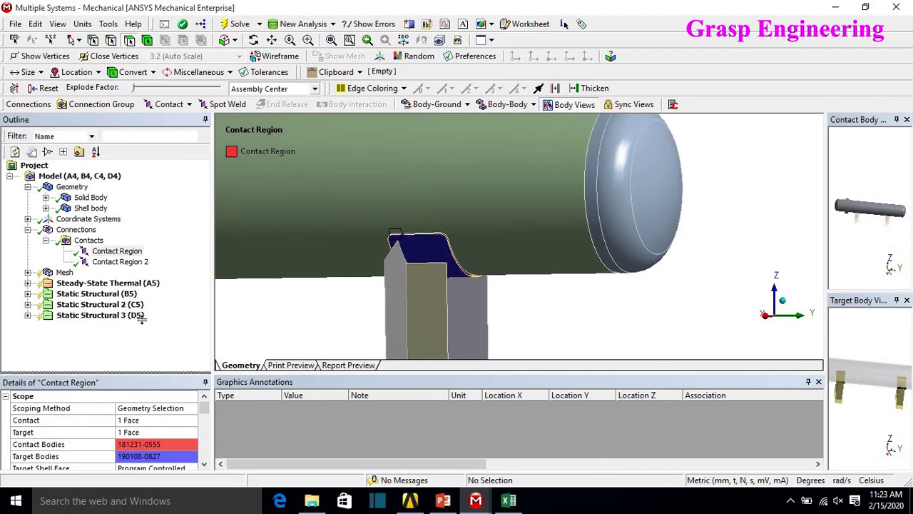
{"action": "left_click_drag", "start_coordinate": [127, 373], "coordinate": [127, 323]}
{"action": "left_click", "coordinate": [136, 367]}
{"action": "left_click", "coordinate": [136, 366]}
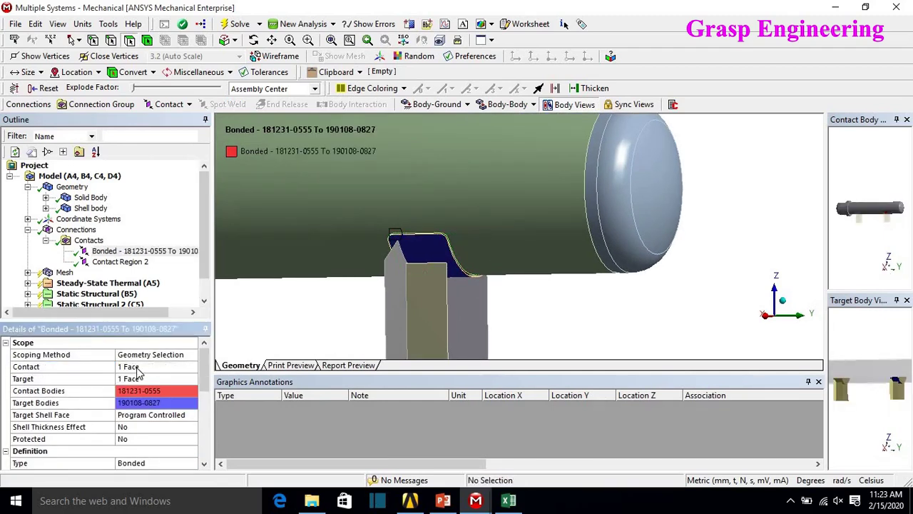
{"action": "left_click", "coordinate": [136, 378]}
{"action": "left_click", "coordinate": [127, 378]}
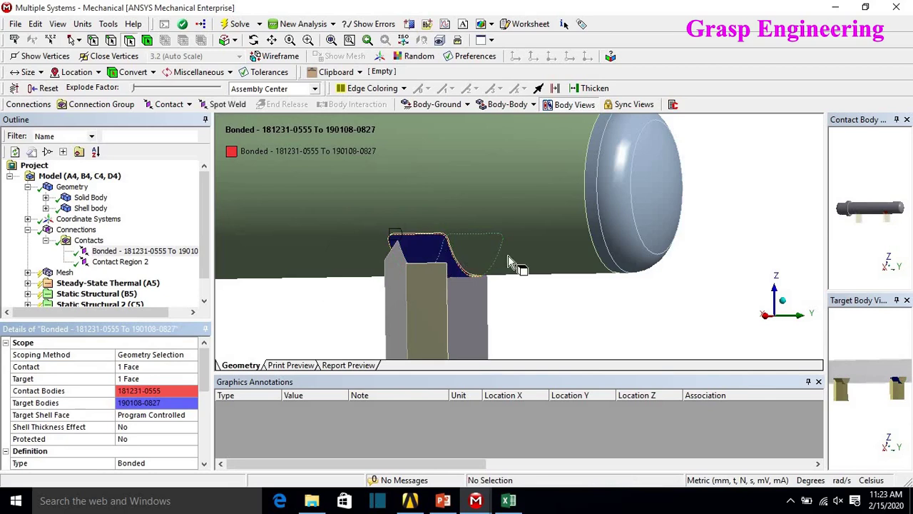
{"action": "scroll", "coordinate": [510, 262], "scroll_direction": "up", "scroll_amount": 3}
{"action": "scroll", "coordinate": [510, 262], "scroll_direction": "down", "scroll_amount": 3}
Step: Rescope Contact Region 2 to one contact face and one target face
{"action": "left_click", "coordinate": [120, 261]}
{"action": "scroll", "coordinate": [357, 235], "scroll_direction": "down", "scroll_amount": 3}
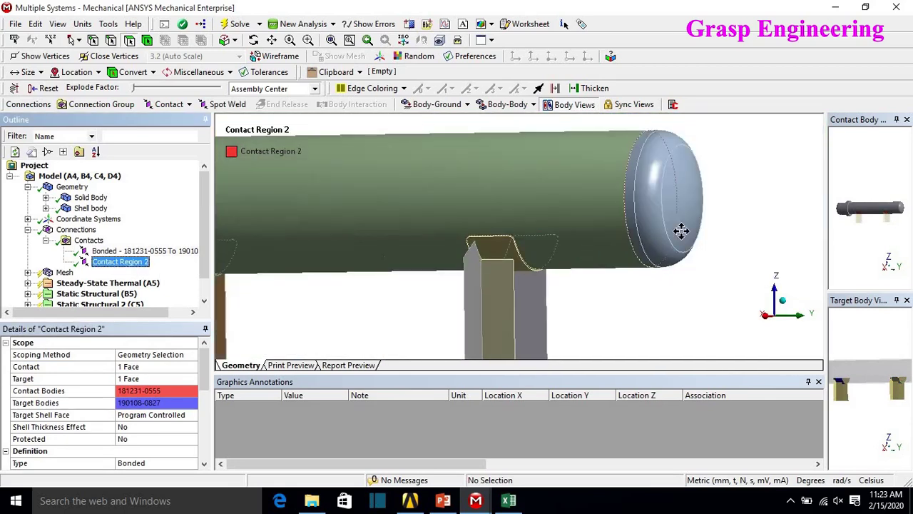
{"action": "scroll", "coordinate": [435, 213], "scroll_direction": "up", "scroll_amount": 3}
{"action": "scroll", "coordinate": [460, 229], "scroll_direction": "up", "scroll_amount": 2}
{"action": "left_click", "coordinate": [132, 366]}
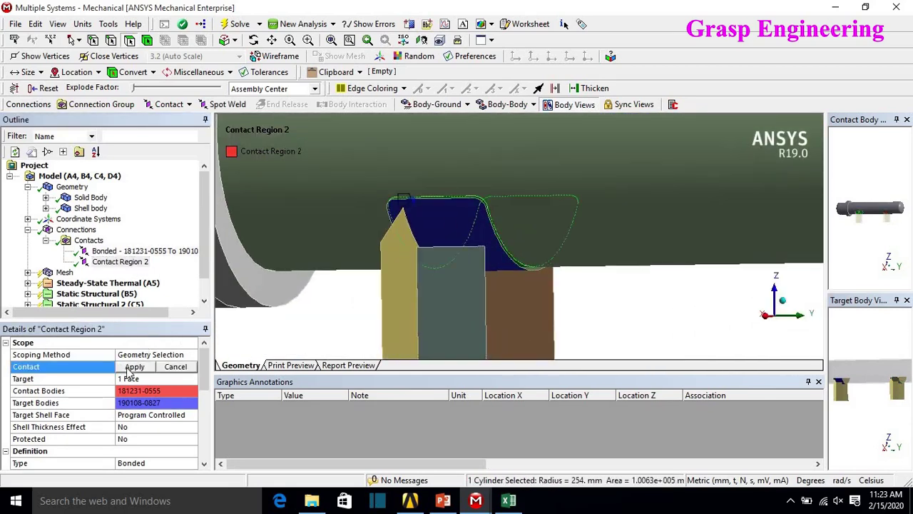
{"action": "left_click", "coordinate": [130, 367]}
{"action": "left_click", "coordinate": [132, 379]}
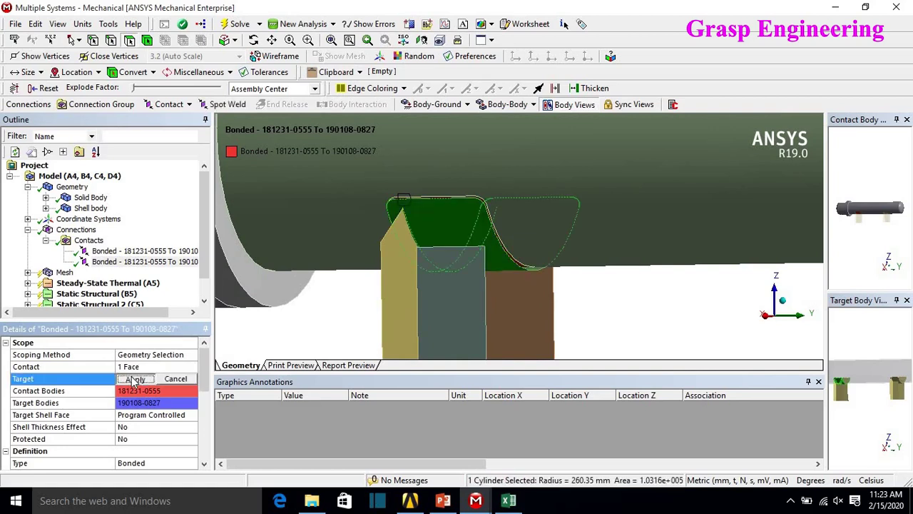
{"action": "left_click", "coordinate": [130, 378]}
{"action": "scroll", "coordinate": [497, 260], "scroll_direction": "down", "scroll_amount": 5}
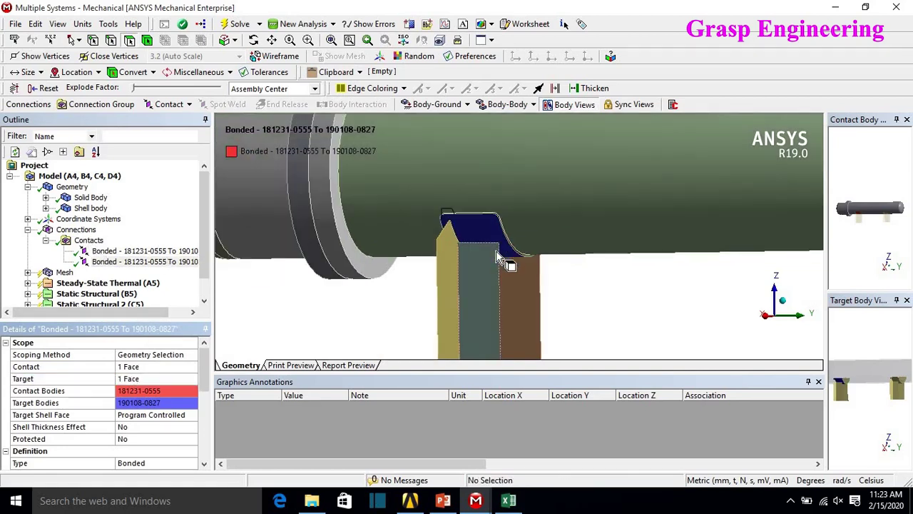
{"action": "left_click", "coordinate": [90, 207]}
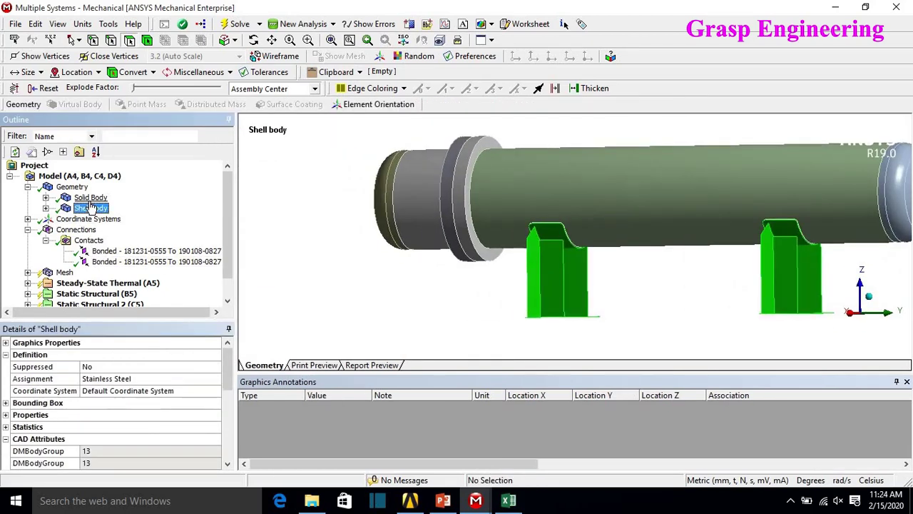
Step: Select the solid and shell bodies, set Edge Coloring to By Connection, and select Geometry
{"action": "left_click", "coordinate": [90, 197]}
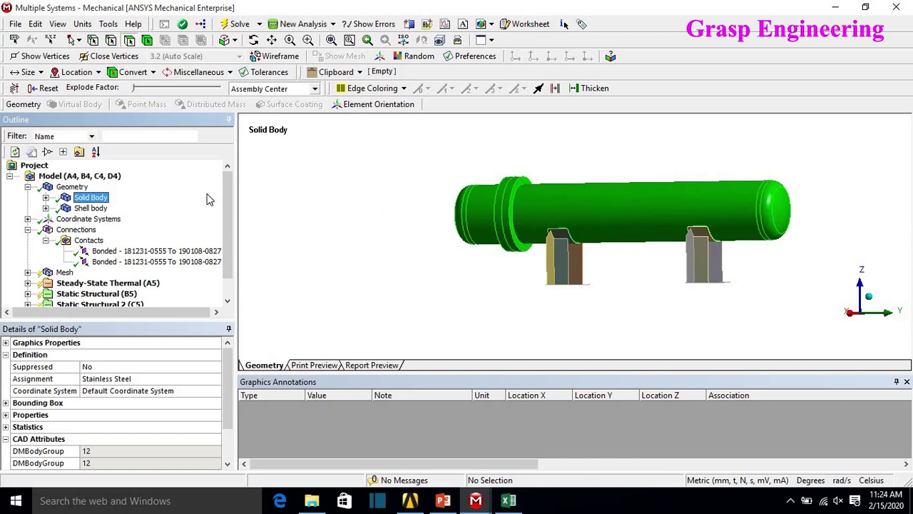
{"action": "left_click", "coordinate": [91, 207]}
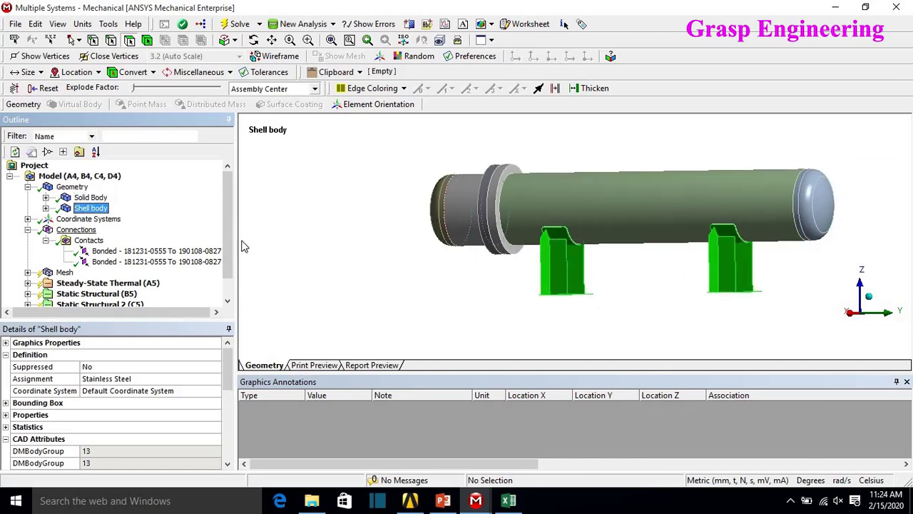
{"action": "left_click", "coordinate": [385, 88]}
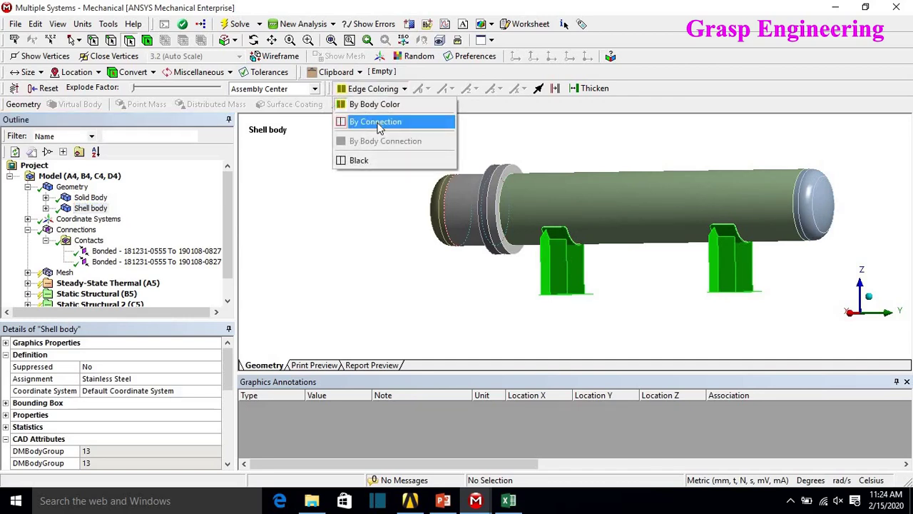
{"action": "left_click", "coordinate": [377, 122]}
{"action": "left_click", "coordinate": [72, 186]}
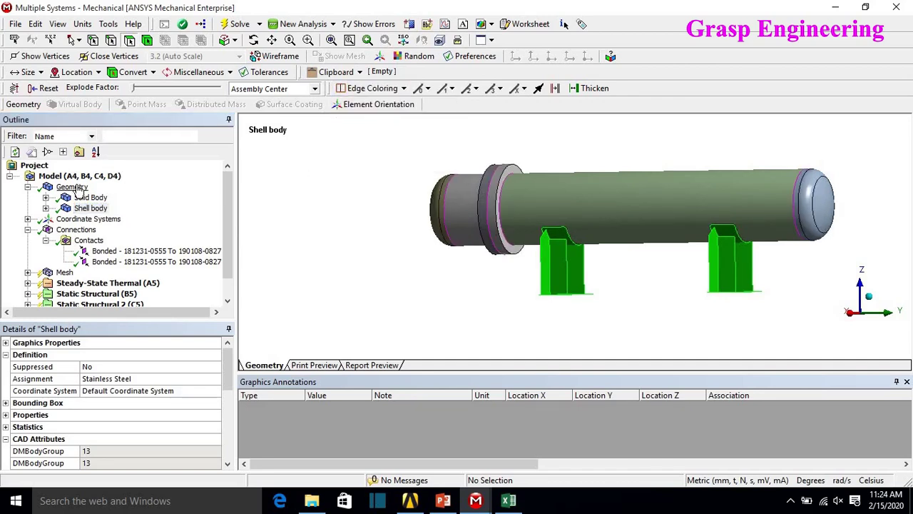
Step: Zoom and orbit around the saddle supports to inspect their single and triple edges
{"action": "middle_click_drag", "start_coordinate": [626, 277], "coordinate": [522, 242], "text": "ctrl"}
{"action": "scroll", "coordinate": [603, 271], "scroll_direction": "up", "scroll_amount": 5}
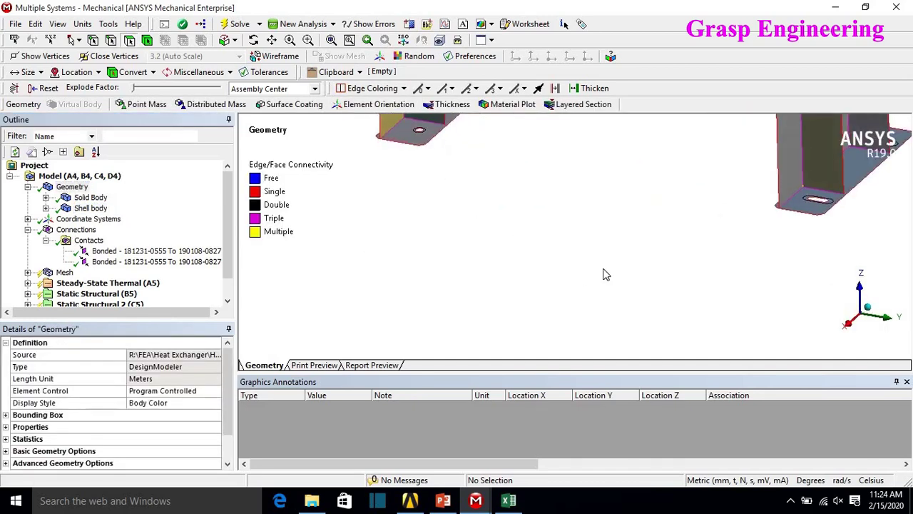
{"action": "scroll", "coordinate": [564, 264], "scroll_direction": "up", "scroll_amount": 5}
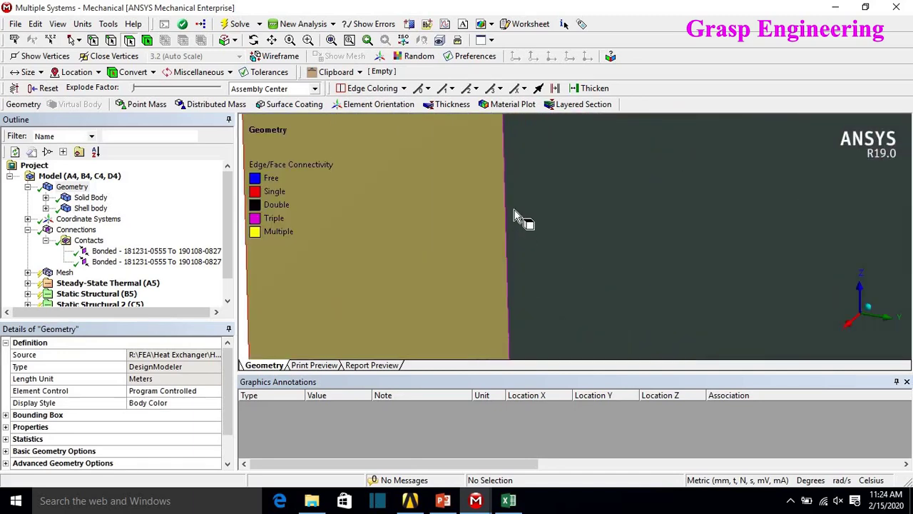
{"action": "scroll", "coordinate": [581, 264], "scroll_direction": "down", "scroll_amount": 5}
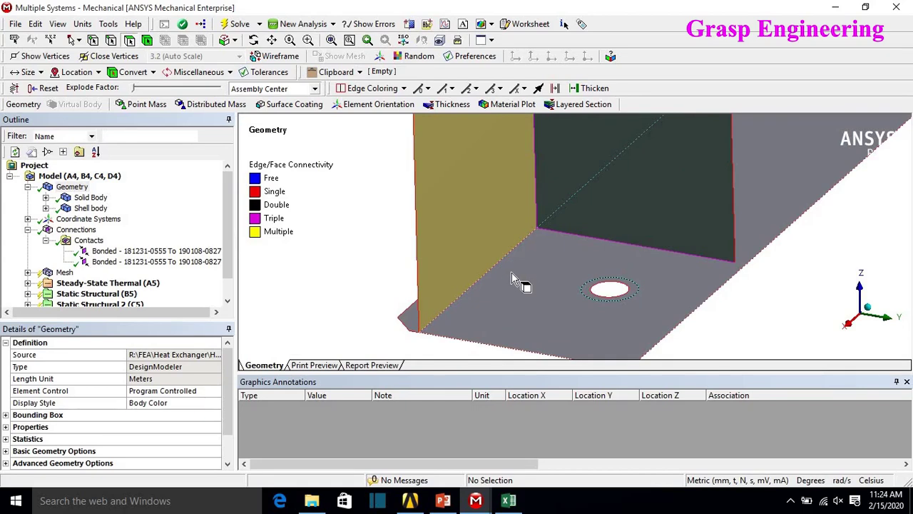
{"action": "scroll", "coordinate": [523, 271], "scroll_direction": "down", "scroll_amount": 5}
{"action": "middle_click_drag", "start_coordinate": [614, 300], "coordinate": [613, 214]}
{"action": "scroll", "coordinate": [614, 239], "scroll_direction": "up", "scroll_amount": 3}
{"action": "scroll", "coordinate": [619, 253], "scroll_direction": "down", "scroll_amount": 2}
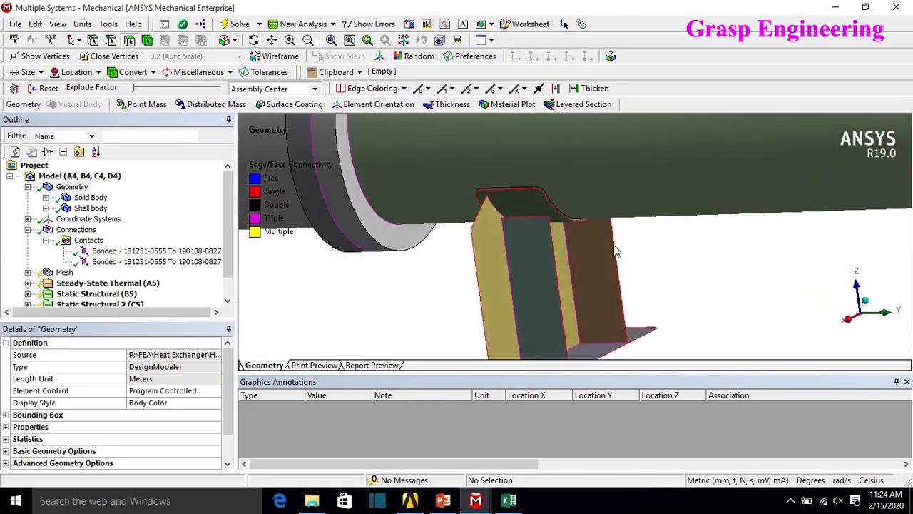
{"action": "scroll", "coordinate": [540, 254], "scroll_direction": "up", "scroll_amount": 4}
{"action": "middle_click_drag", "start_coordinate": [540, 255], "coordinate": [434, 198]}
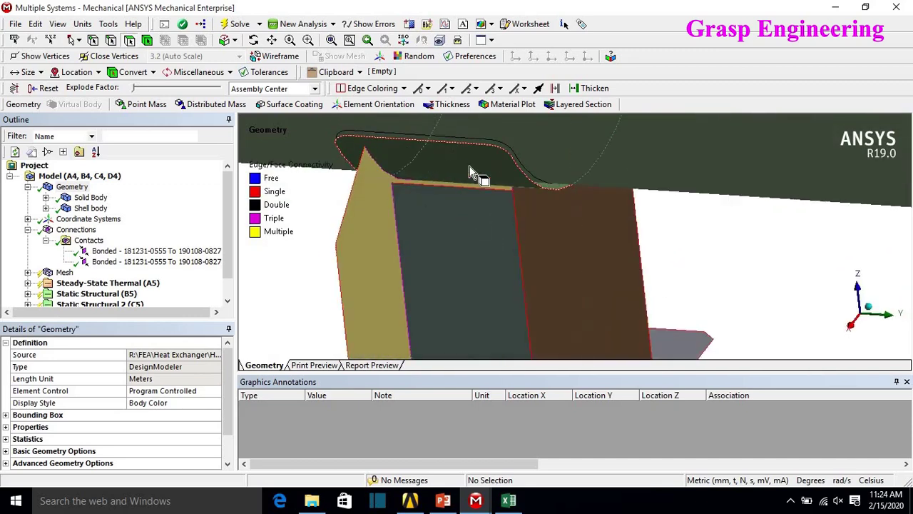
{"action": "scroll", "coordinate": [613, 210], "scroll_direction": "down", "scroll_amount": 5}
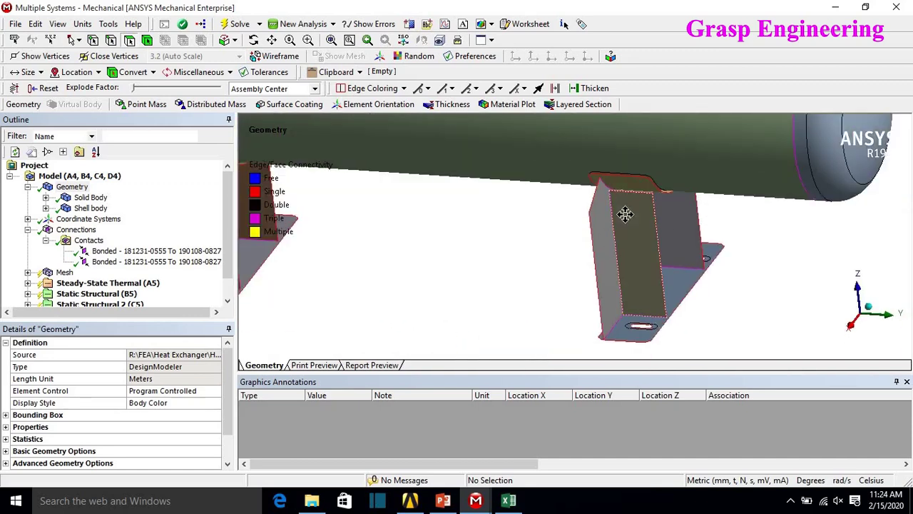
{"action": "middle_click_drag", "start_coordinate": [627, 214], "coordinate": [697, 227]}
{"action": "scroll", "coordinate": [598, 207], "scroll_direction": "up", "scroll_amount": 5}
{"action": "scroll", "coordinate": [616, 251], "scroll_direction": "down", "scroll_amount": 5}
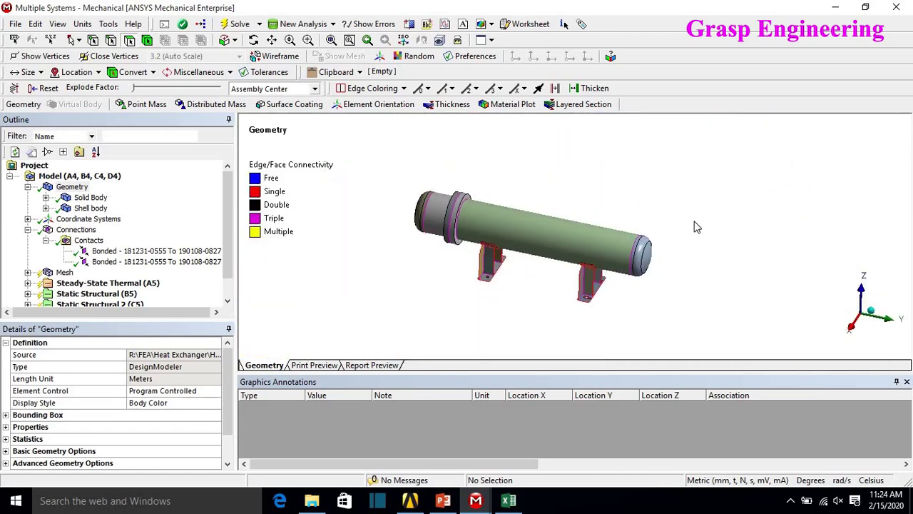
{"action": "left_click", "coordinate": [836, 10]}
Step: Open the vessel geometry in DesignModeler
{"action": "double_click", "coordinate": [262, 157]}
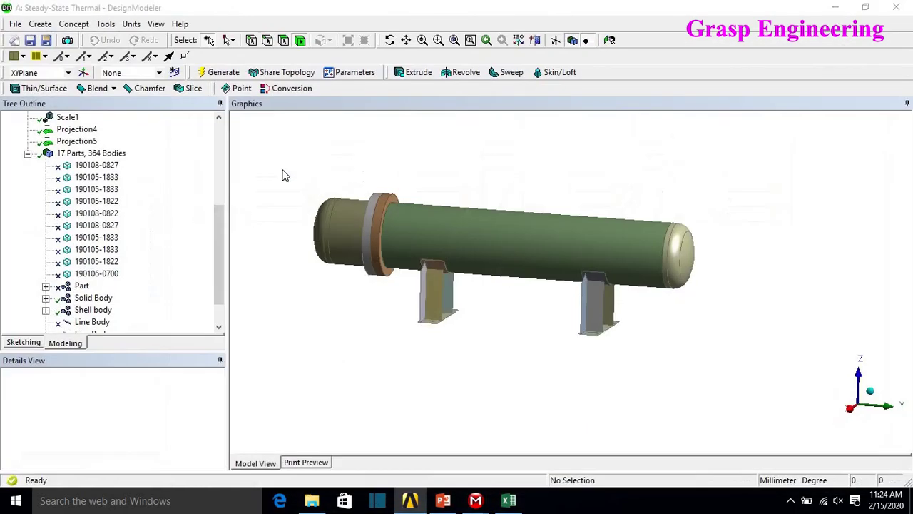
{"action": "scroll", "coordinate": [383, 230], "scroll_direction": "up", "scroll_amount": 3}
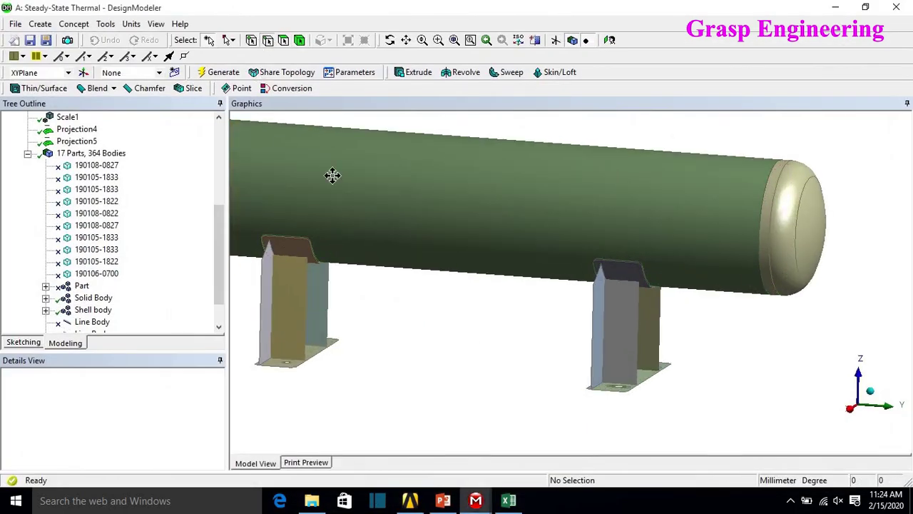
{"action": "scroll", "coordinate": [595, 285], "scroll_direction": "up", "scroll_amount": 4}
Step: Ctrl-select the edges where the saddle supports meet the pipe
{"action": "left_click", "coordinate": [596, 285]}
{"action": "middle_click_drag", "start_coordinate": [596, 285], "coordinate": [645, 200]}
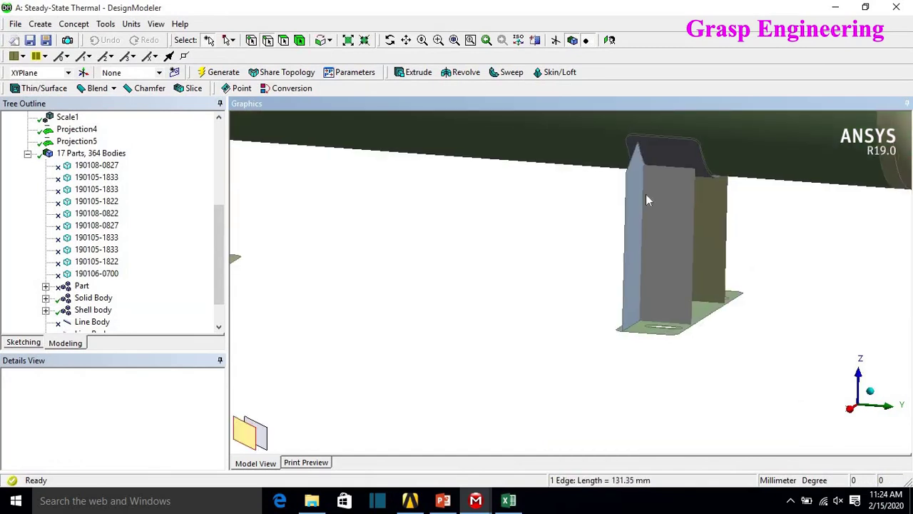
{"action": "left_click", "coordinate": [672, 178], "text": "ctrl"}
{"action": "scroll", "coordinate": [632, 207], "scroll_direction": "up", "scroll_amount": 4}
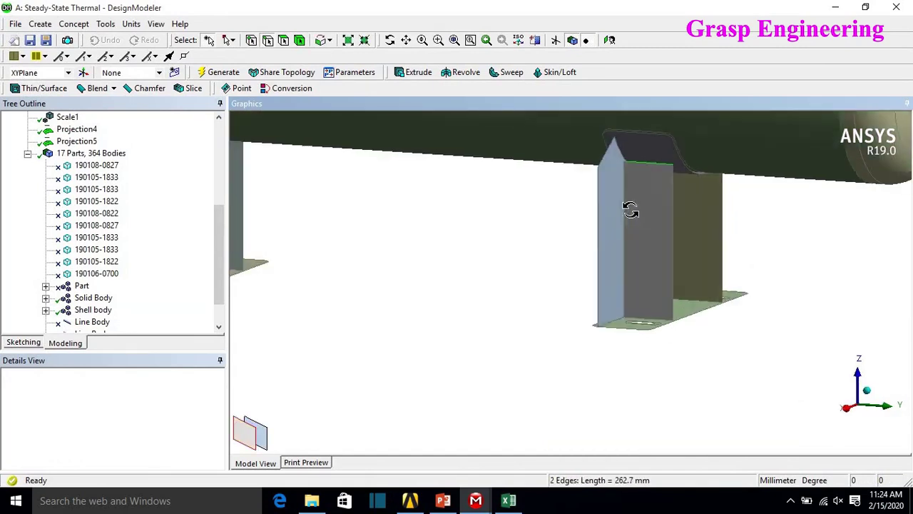
{"action": "middle_click_drag", "start_coordinate": [614, 197], "coordinate": [378, 157]}
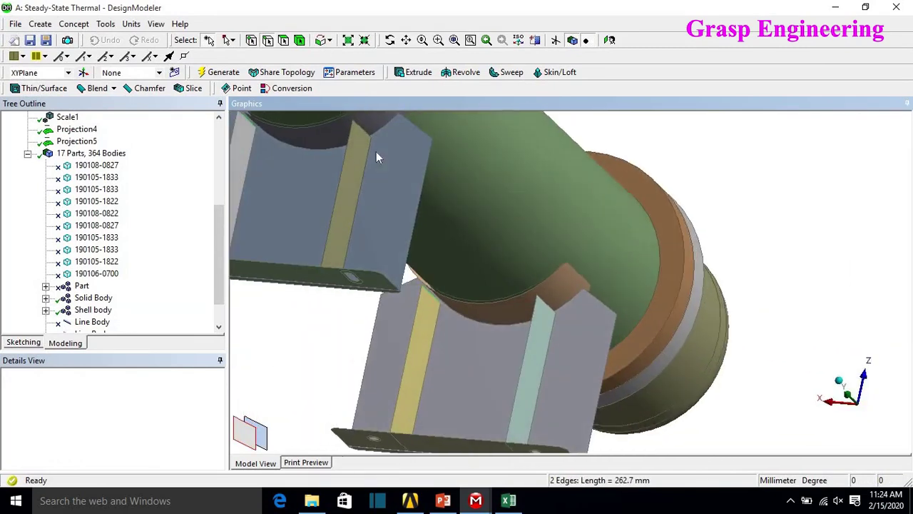
{"action": "left_click", "coordinate": [549, 314], "text": "ctrl"}
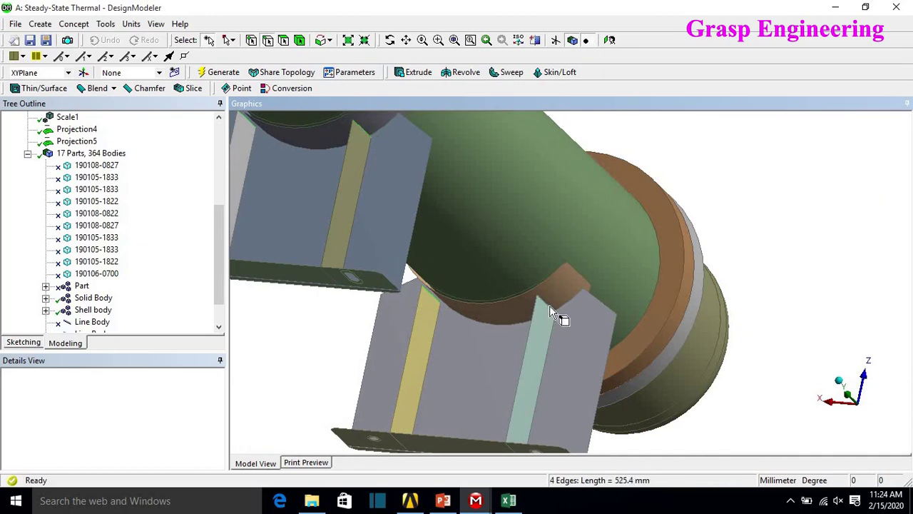
{"action": "scroll", "coordinate": [528, 308], "scroll_direction": "down", "scroll_amount": 5}
{"action": "middle_click_drag", "start_coordinate": [580, 311], "coordinate": [217, 63]}
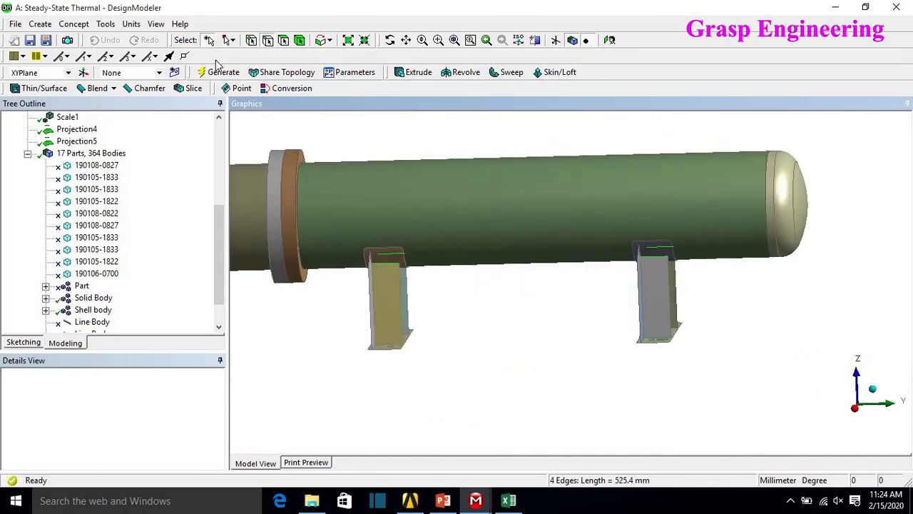
Step: Create a Surface Extension of the four saddle edges with Extent To Next and generate it
{"action": "left_click", "coordinate": [106, 25]}
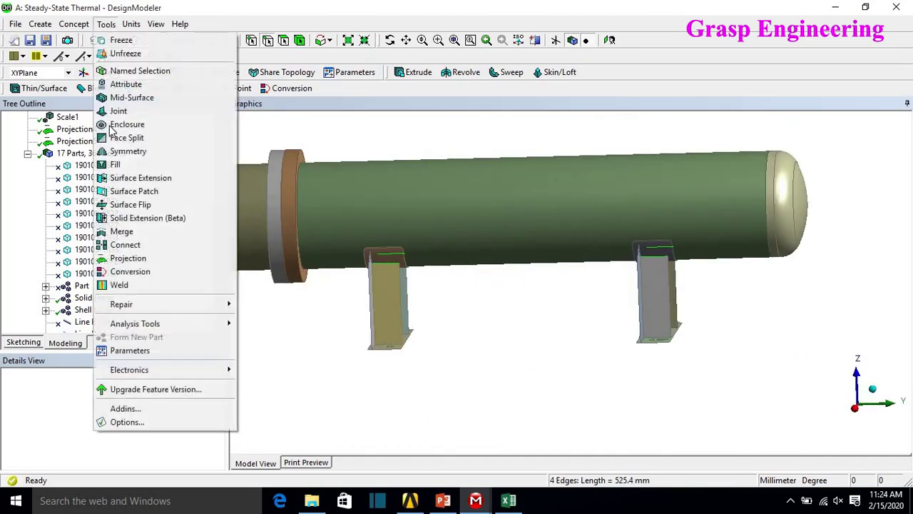
{"action": "left_click", "coordinate": [149, 178]}
{"action": "left_click", "coordinate": [124, 459]}
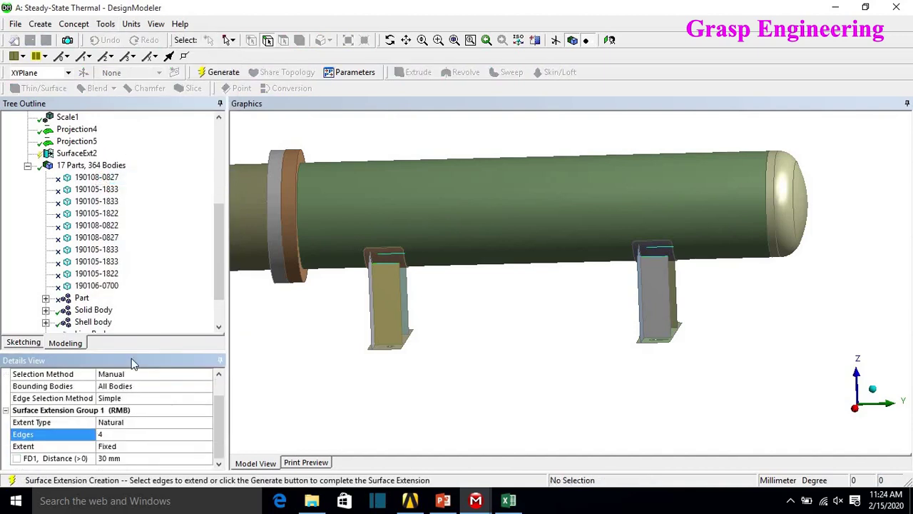
{"action": "left_click_drag", "start_coordinate": [131, 351], "coordinate": [157, 258]}
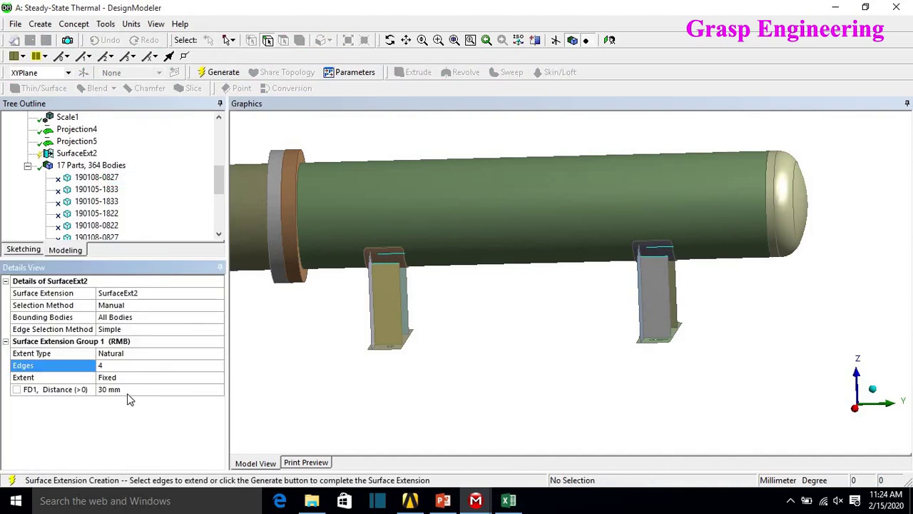
{"action": "double_click", "coordinate": [130, 377]}
{"action": "double_click", "coordinate": [130, 377]}
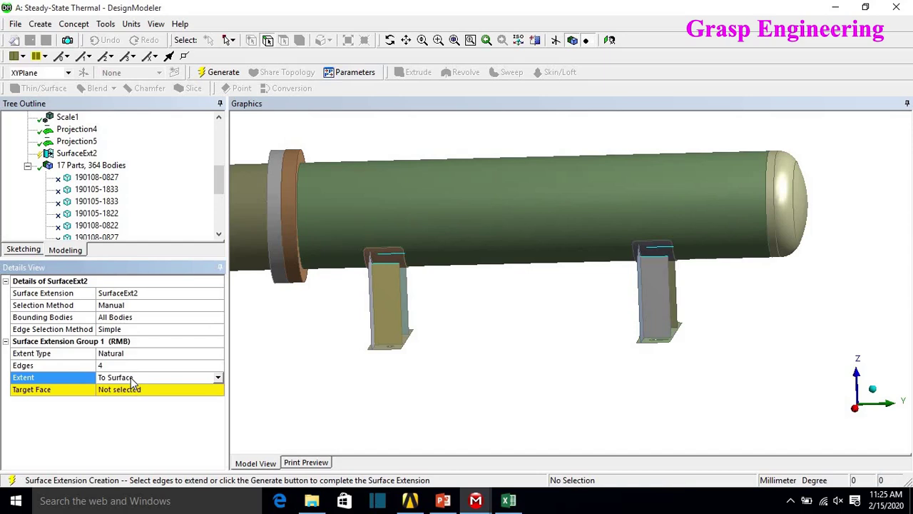
{"action": "double_click", "coordinate": [131, 378]}
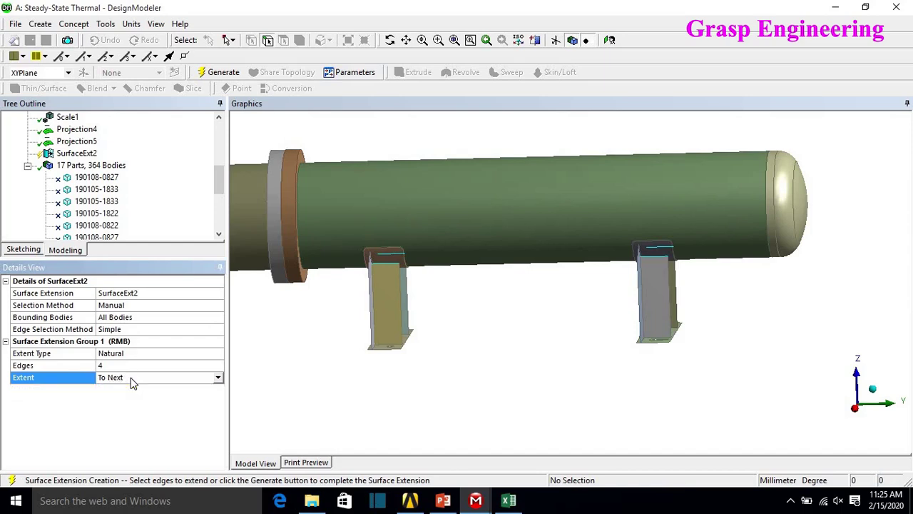
{"action": "left_click", "coordinate": [223, 76]}
Step: Orbit and zoom around the supports to check the extended edges now reach the pipe
{"action": "scroll", "coordinate": [409, 292], "scroll_direction": "up", "scroll_amount": 3}
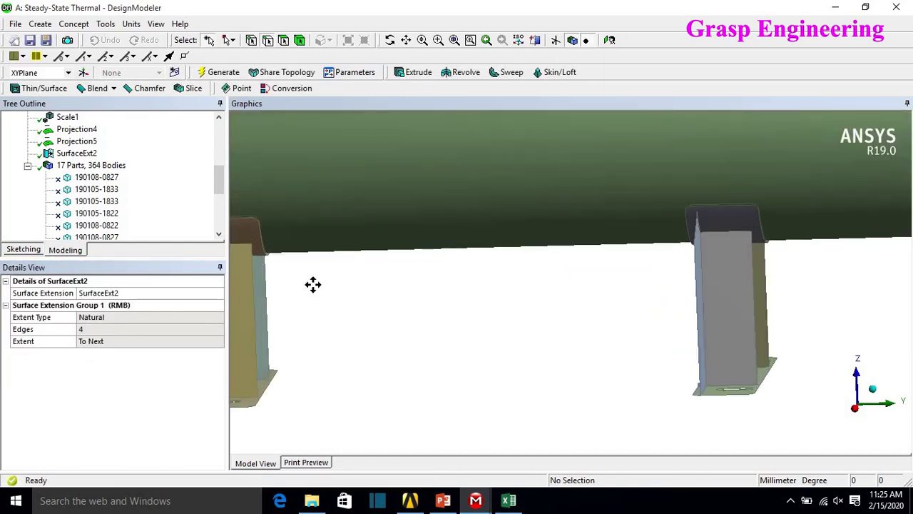
{"action": "middle_click_drag", "start_coordinate": [313, 285], "coordinate": [475, 310], "text": "ctrl"}
{"action": "scroll", "coordinate": [509, 309], "scroll_direction": "down", "scroll_amount": 3}
{"action": "scroll", "coordinate": [476, 310], "scroll_direction": "up", "scroll_amount": 6}
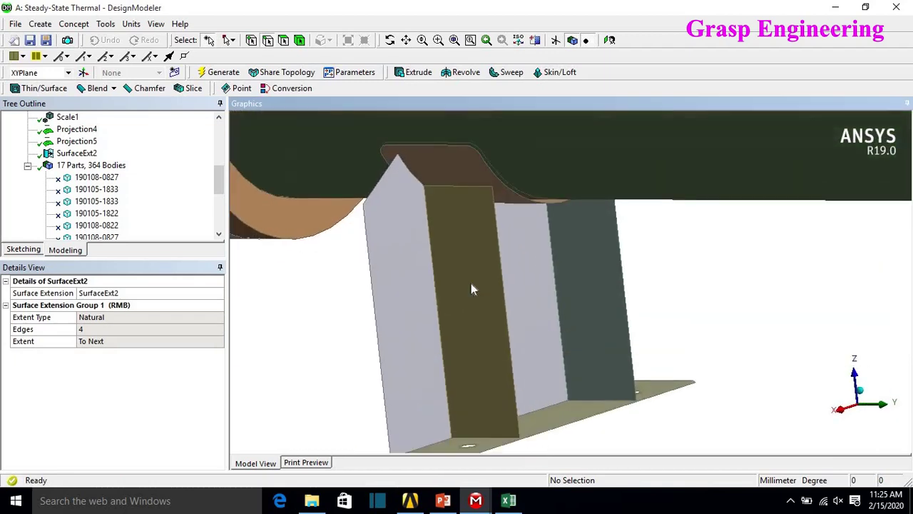
{"action": "scroll", "coordinate": [508, 208], "scroll_direction": "up", "scroll_amount": 1}
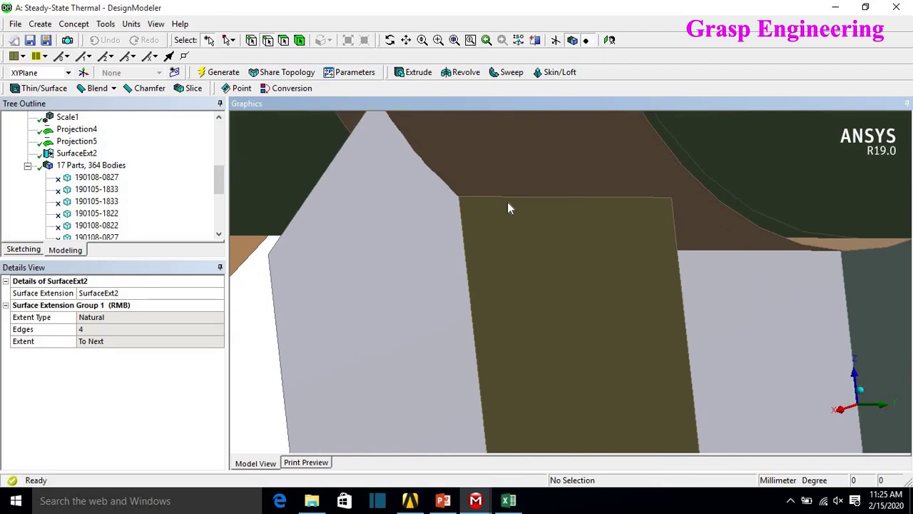
{"action": "scroll", "coordinate": [448, 204], "scroll_direction": "down", "scroll_amount": 2}
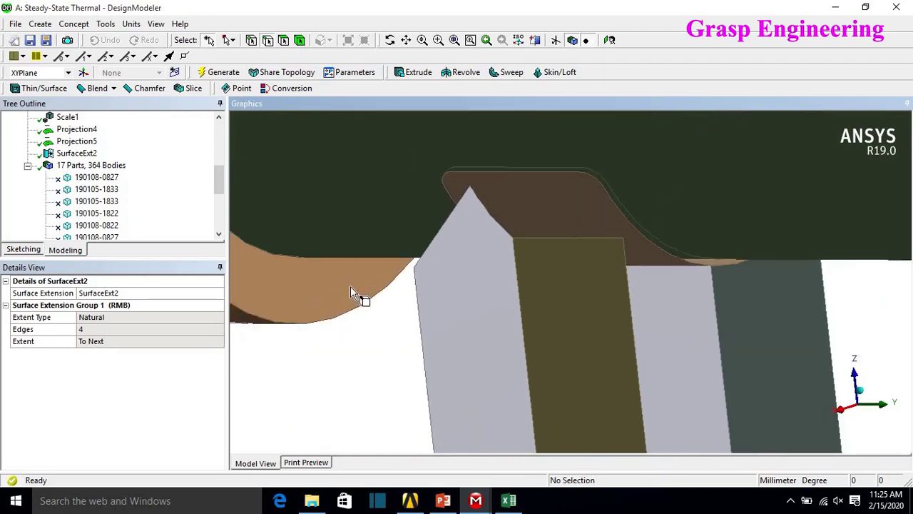
{"action": "middle_click_drag", "start_coordinate": [357, 295], "coordinate": [552, 281]}
{"action": "scroll", "coordinate": [549, 280], "scroll_direction": "up", "scroll_amount": 1}
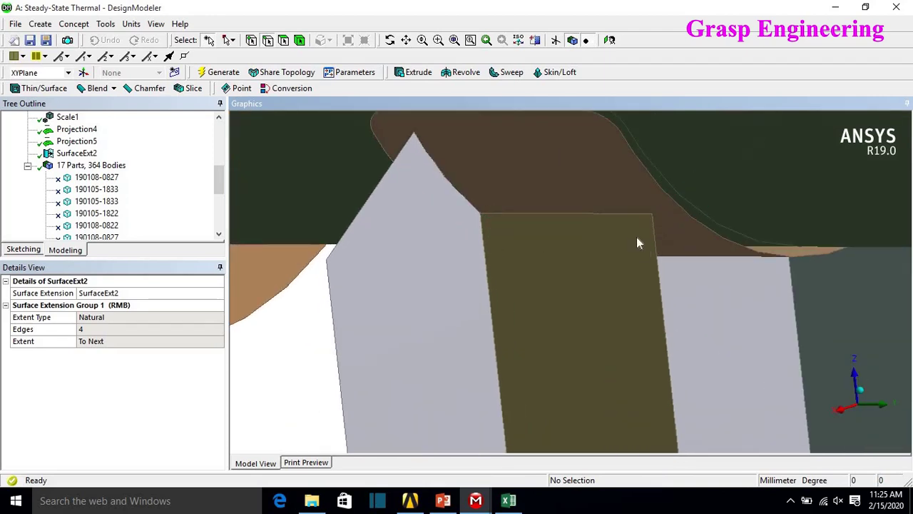
{"action": "scroll", "coordinate": [639, 246], "scroll_direction": "down", "scroll_amount": 2}
{"action": "scroll", "coordinate": [639, 255], "scroll_direction": "down", "scroll_amount": 1}
{"action": "scroll", "coordinate": [416, 341], "scroll_direction": "down", "scroll_amount": 2}
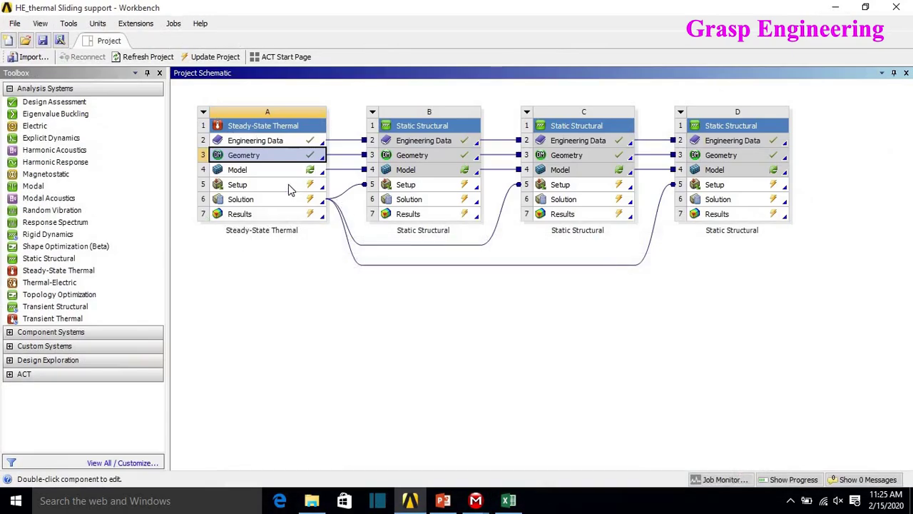
Step: Open Model cell A4 in Mechanical, accepting the re-read of updated upstream geometry
{"action": "double_click", "coordinate": [289, 168]}
{"action": "left_click", "coordinate": [526, 283]}
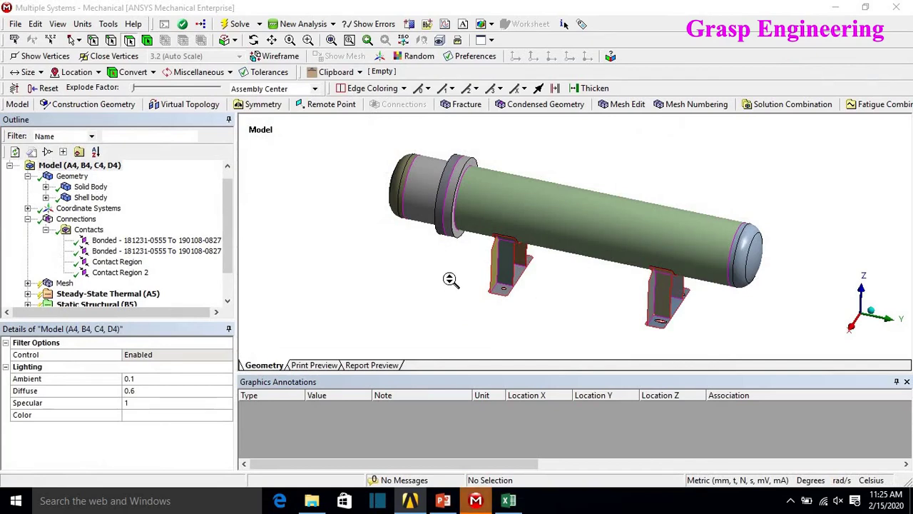
Step: Delete Contact Region and Contact Region 2 from the outline, confirming with Yes
{"action": "scroll", "coordinate": [450, 277], "scroll_direction": "up", "scroll_amount": 5}
{"action": "scroll", "coordinate": [478, 271], "scroll_direction": "up", "scroll_amount": 6}
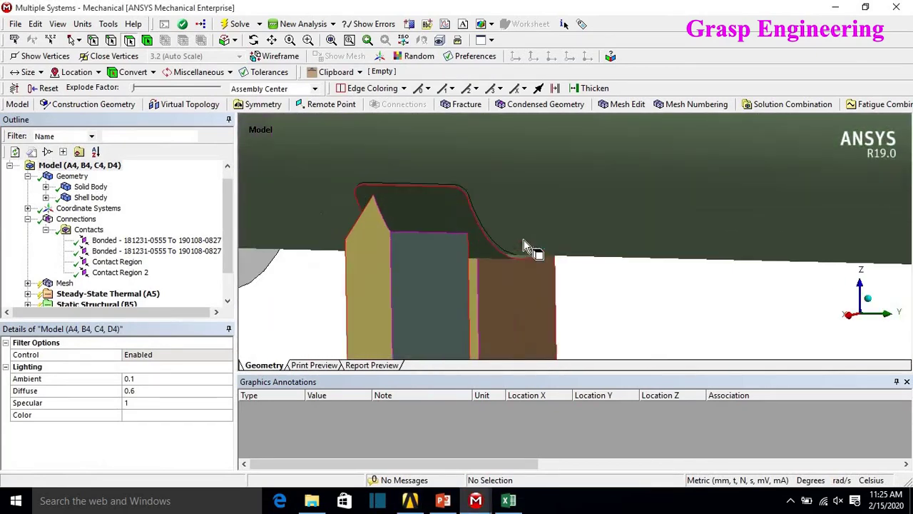
{"action": "scroll", "coordinate": [469, 249], "scroll_direction": "down", "scroll_amount": 10}
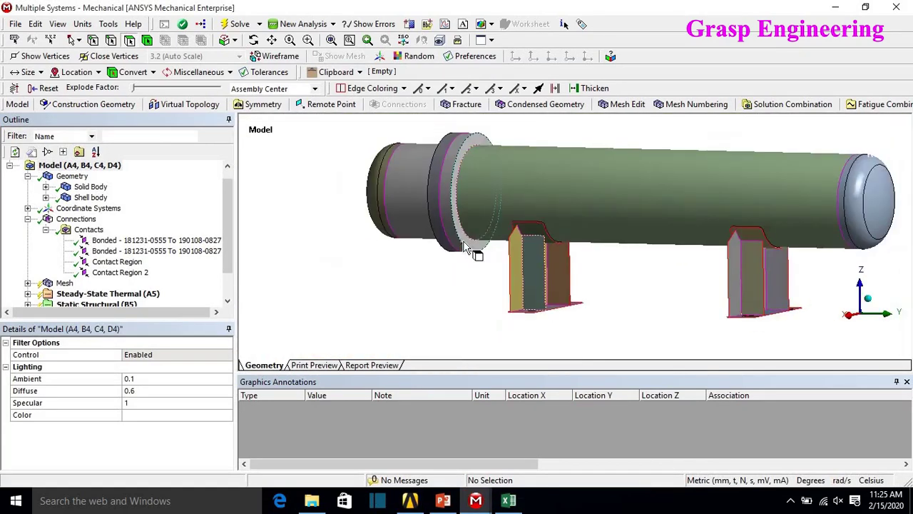
{"action": "left_click", "coordinate": [132, 262]}
{"action": "left_click", "coordinate": [131, 273], "text": "ctrl"}
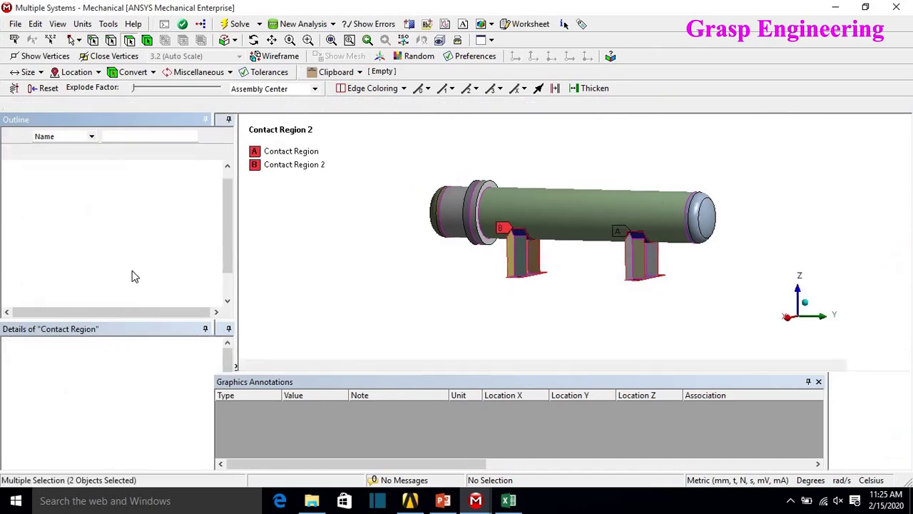
{"action": "right_click", "coordinate": [130, 273]}
{"action": "left_click", "coordinate": [160, 431]}
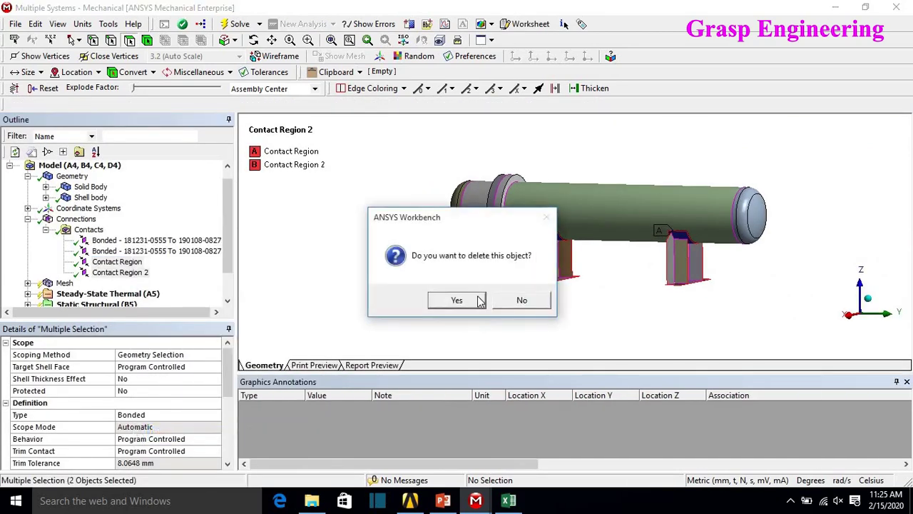
{"action": "left_click", "coordinate": [456, 297]}
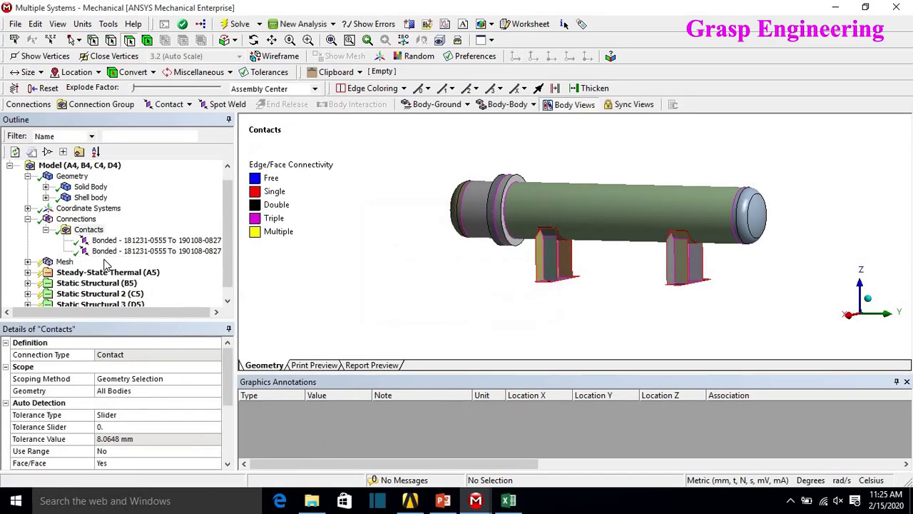
Step: Set Connections' Generate Automatic Connection On Refresh to No
{"action": "left_click", "coordinate": [71, 177]}
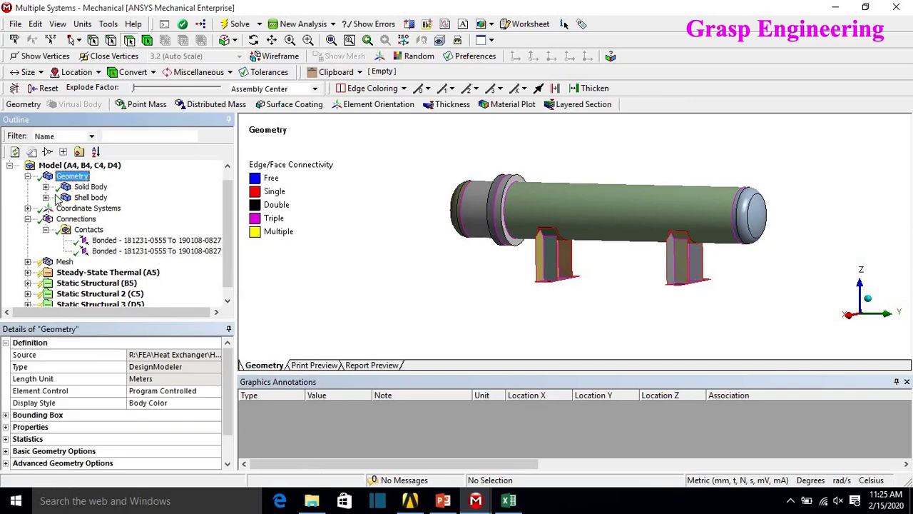
{"action": "left_click", "coordinate": [77, 220]}
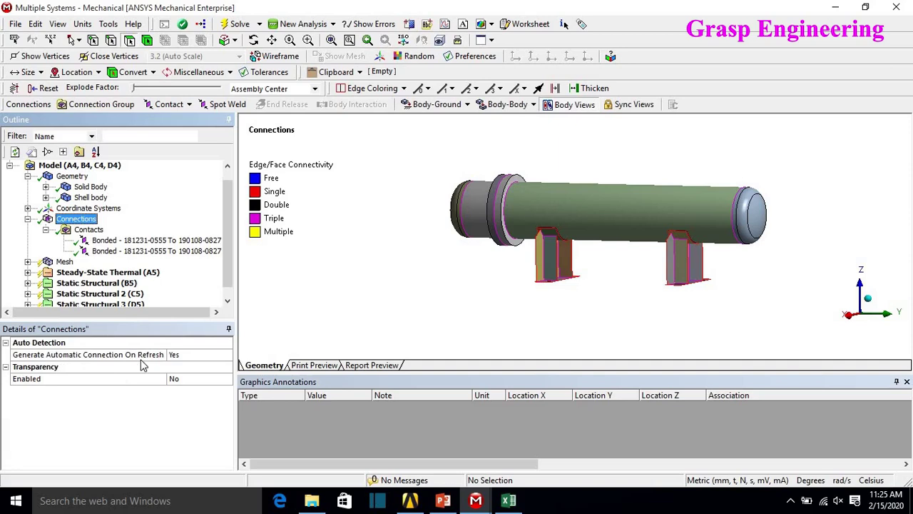
{"action": "left_click", "coordinate": [212, 356]}
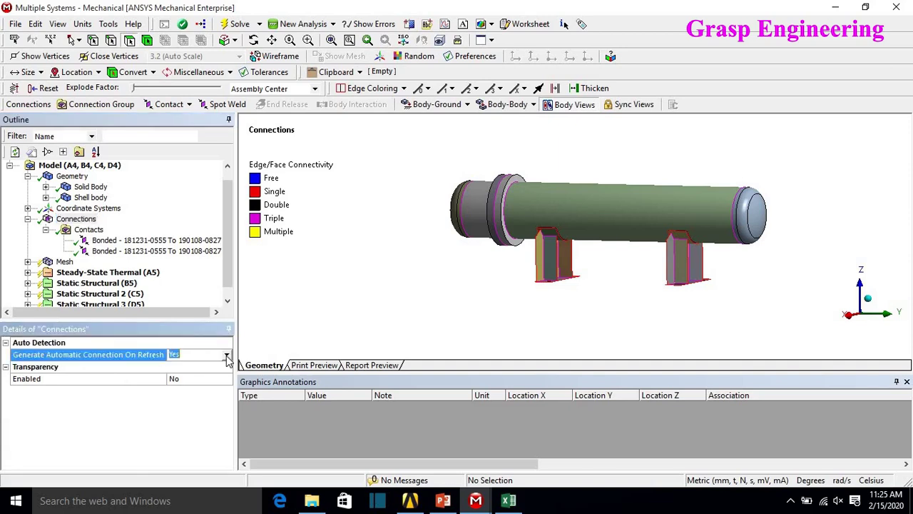
{"action": "left_click", "coordinate": [210, 355]}
{"action": "left_click", "coordinate": [196, 368]}
Step: Expand Mesh and switch Edge Coloring to By Body Color
{"action": "left_click", "coordinate": [27, 261]}
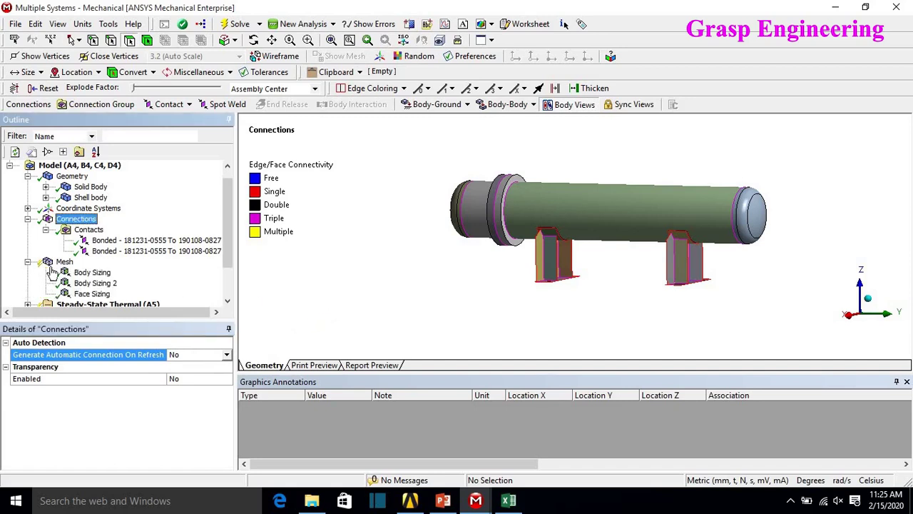
{"action": "scroll", "coordinate": [404, 265], "scroll_direction": "down", "scroll_amount": 2}
{"action": "left_click", "coordinate": [372, 89]}
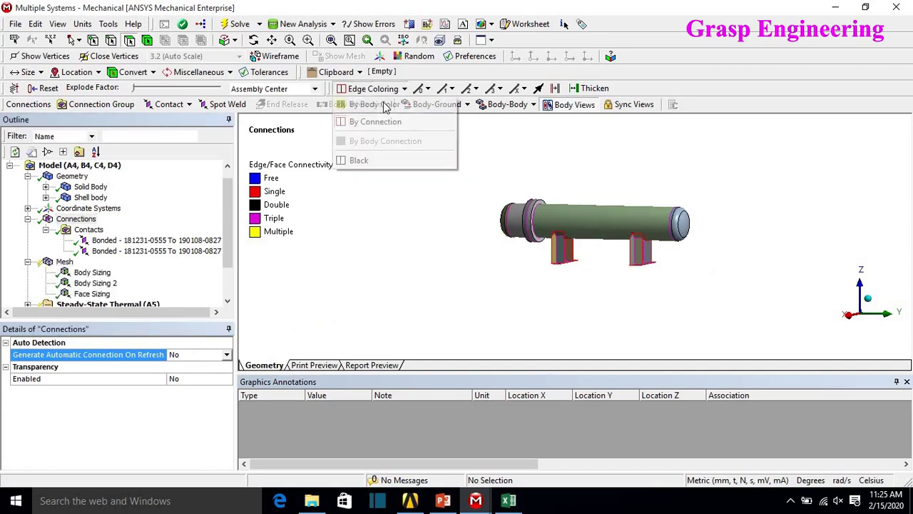
{"action": "left_click", "coordinate": [389, 137]}
{"action": "left_click", "coordinate": [92, 272]}
{"action": "scroll", "coordinate": [489, 253], "scroll_direction": "up", "scroll_amount": 3}
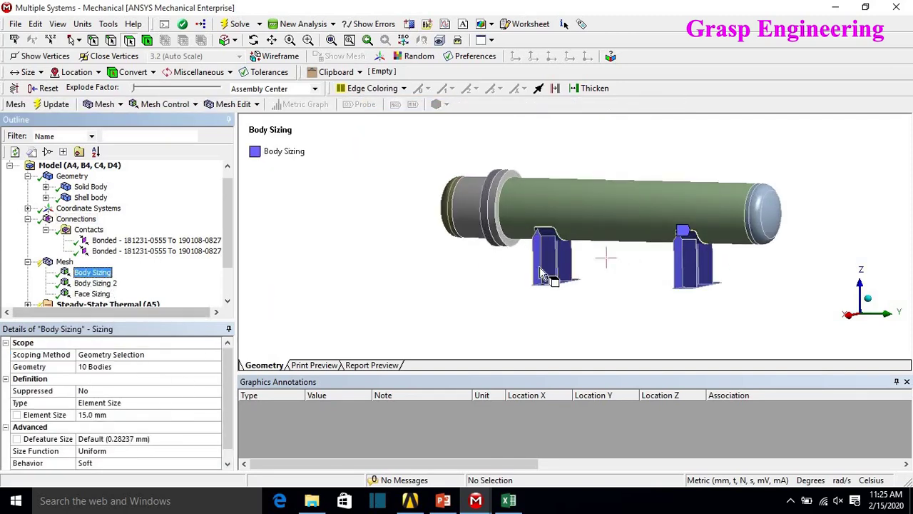
Step: Review the Body Sizing 2 and Face Sizing controls, viewing the support bases
{"action": "left_click", "coordinate": [94, 283]}
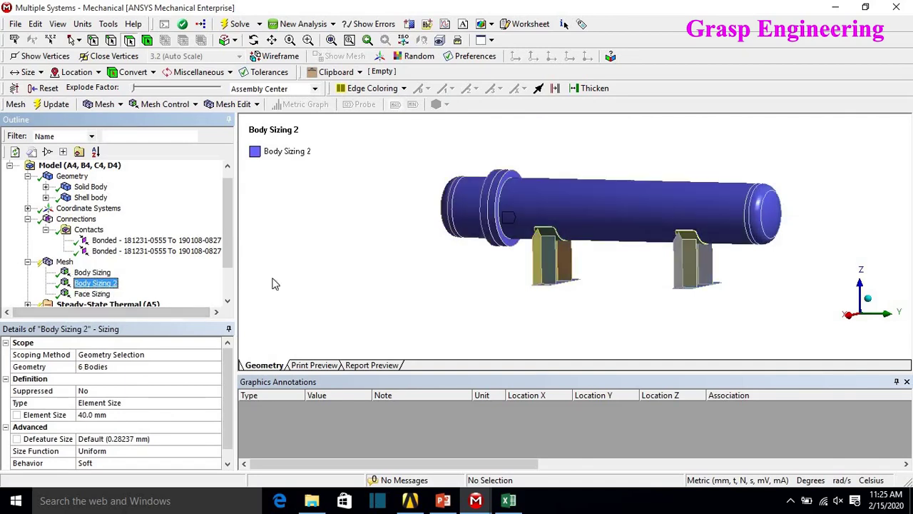
{"action": "left_click", "coordinate": [91, 293]}
{"action": "middle_click_drag", "start_coordinate": [571, 284], "coordinate": [381, 236]}
{"action": "scroll", "coordinate": [638, 300], "scroll_direction": "up", "scroll_amount": 3}
Step: Rescope Face Sizing to nine base-plate faces using Extend to Limits
{"action": "left_click", "coordinate": [136, 367]}
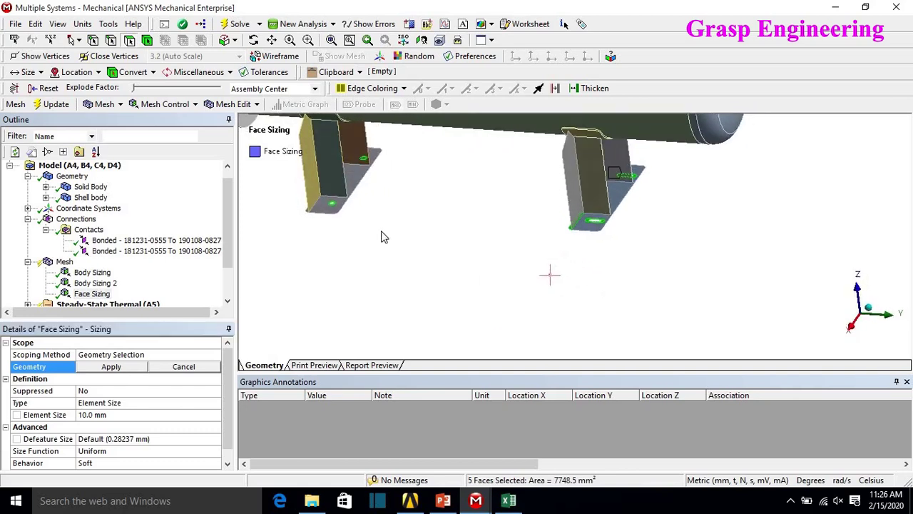
{"action": "left_click", "coordinate": [606, 194]}
{"action": "left_click", "coordinate": [596, 226], "text": "ctrl"}
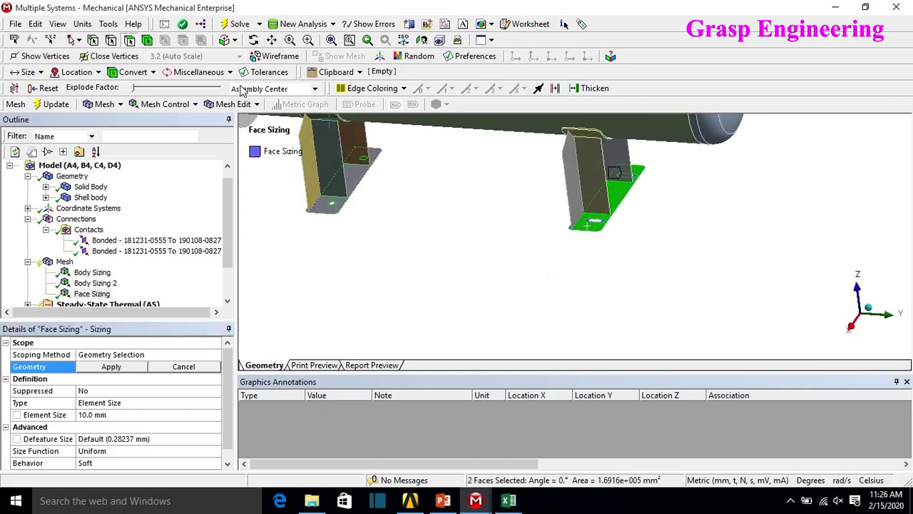
{"action": "left_click", "coordinate": [234, 40]}
{"action": "left_click", "coordinate": [300, 69]}
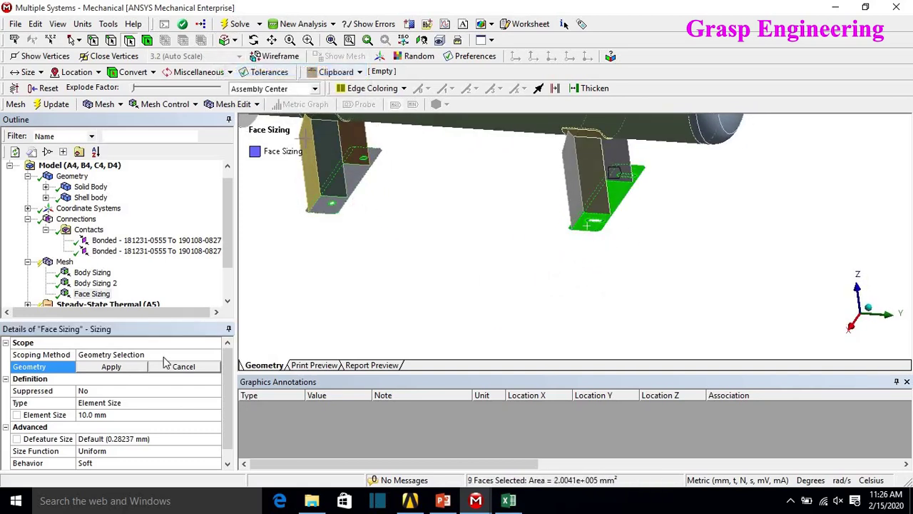
{"action": "left_click", "coordinate": [111, 367]}
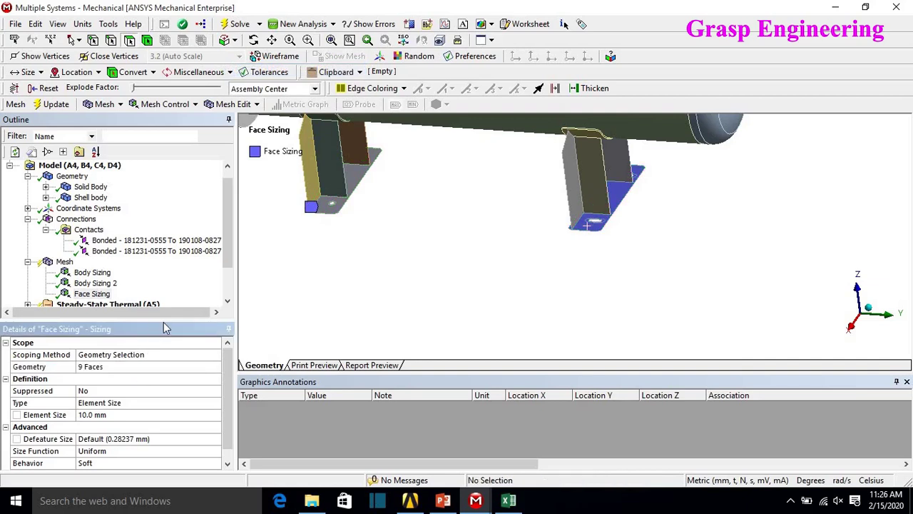
{"action": "left_click_drag", "start_coordinate": [164, 322], "coordinate": [170, 368]}
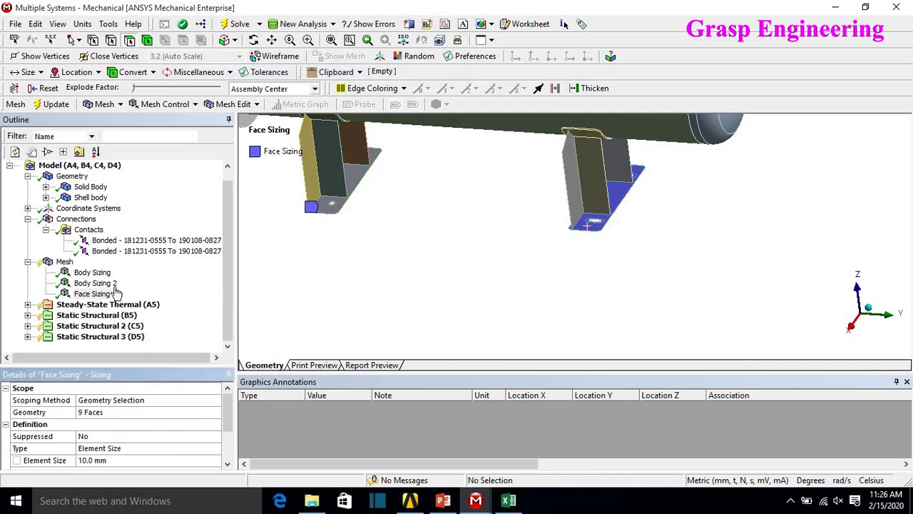
{"action": "left_click", "coordinate": [64, 262]}
Step: Generate the mesh, turn on Thick Shells and Beams, and zoom out on the whole vessel
{"action": "right_click", "coordinate": [63, 262]}
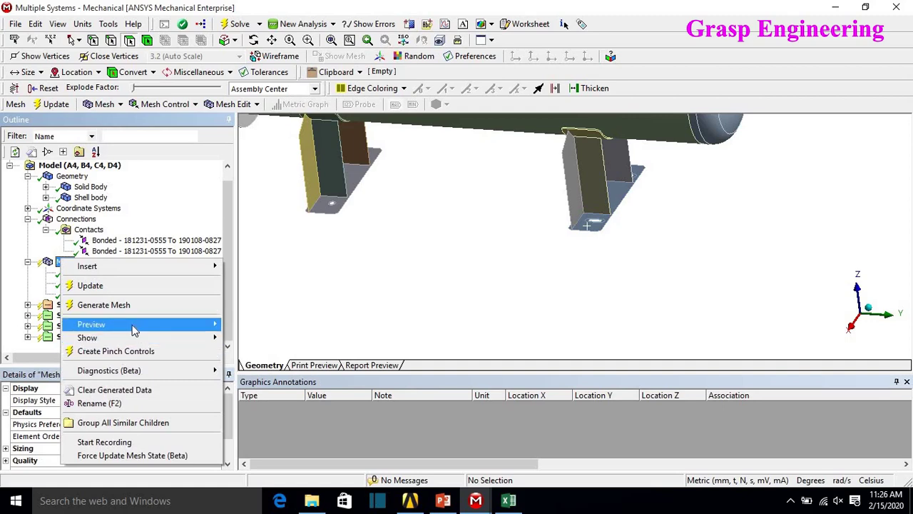
{"action": "left_click", "coordinate": [141, 304]}
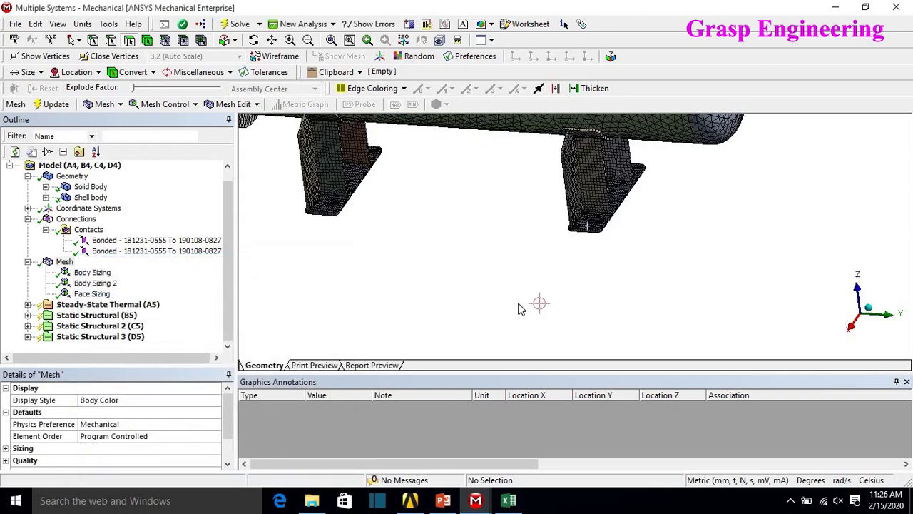
{"action": "left_click", "coordinate": [58, 24]}
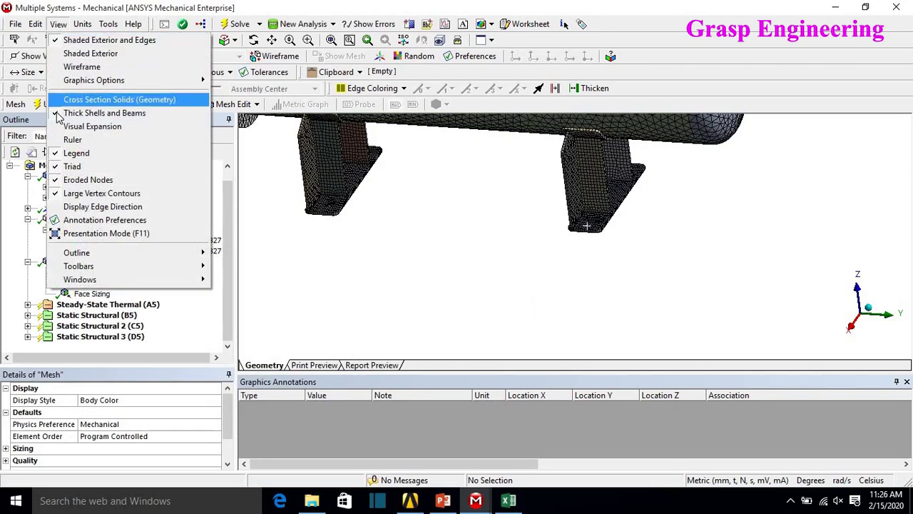
{"action": "left_click", "coordinate": [59, 115]}
{"action": "scroll", "coordinate": [475, 249], "scroll_direction": "down", "scroll_amount": 5}
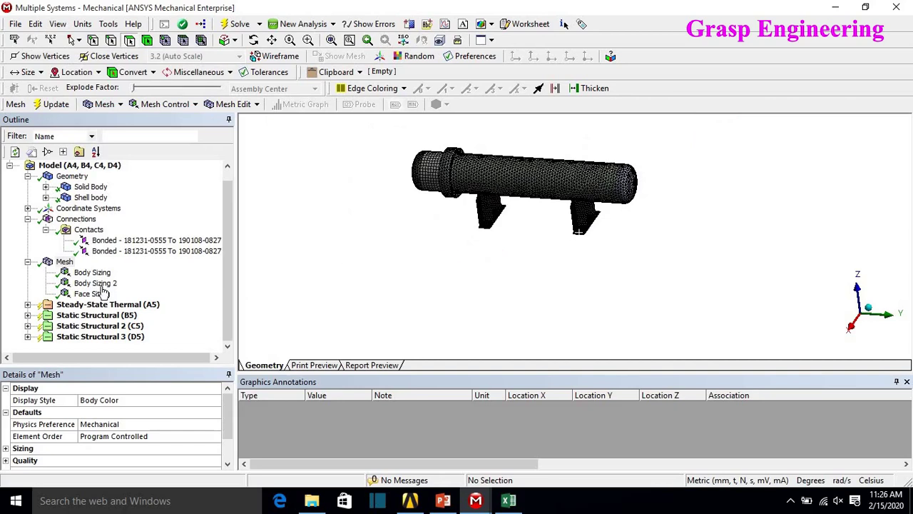
{"action": "left_click", "coordinate": [67, 304]}
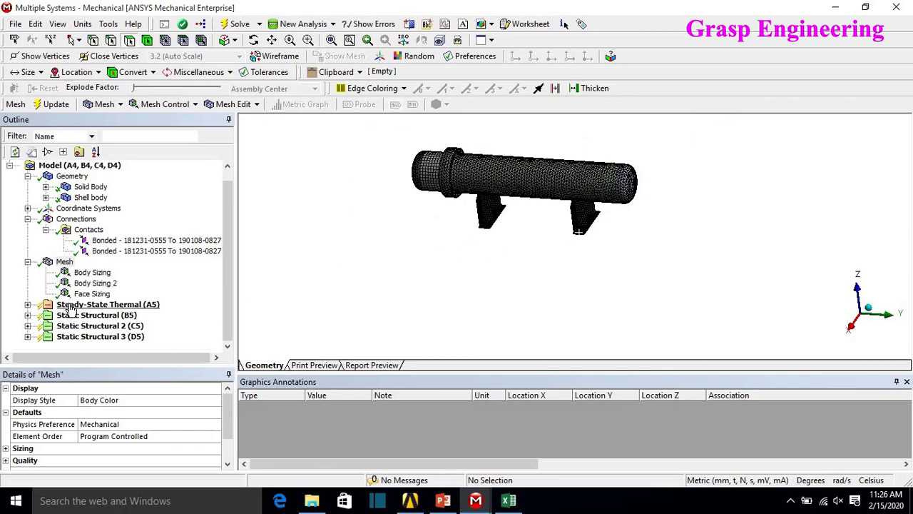
Step: Expand Steady-State Thermal to reveal its loads and fit the vessel in view
{"action": "left_click", "coordinate": [28, 219]}
{"action": "left_click", "coordinate": [27, 241]}
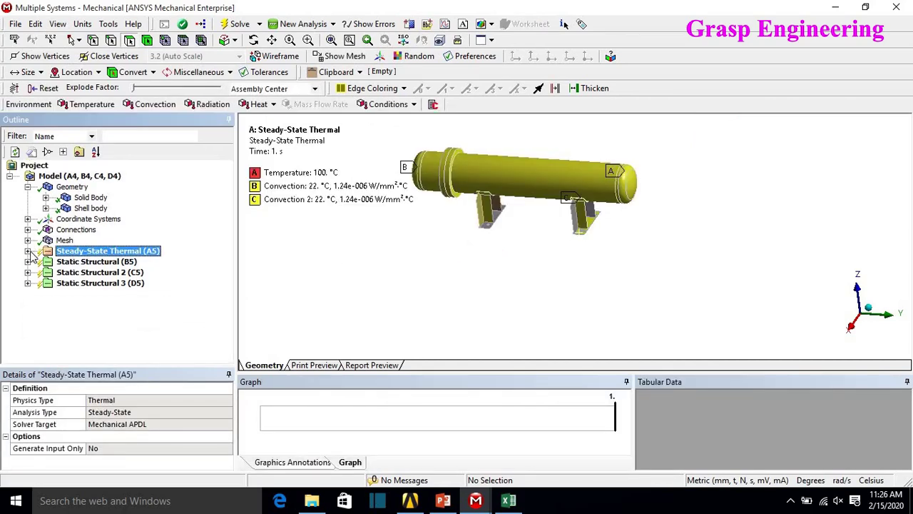
{"action": "left_click", "coordinate": [27, 251]}
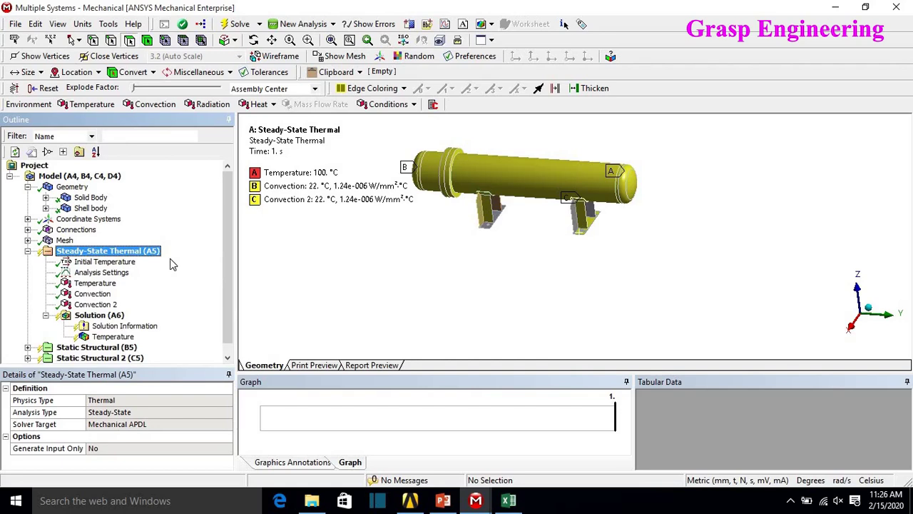
{"action": "scroll", "coordinate": [594, 286], "scroll_direction": "up", "scroll_amount": 3}
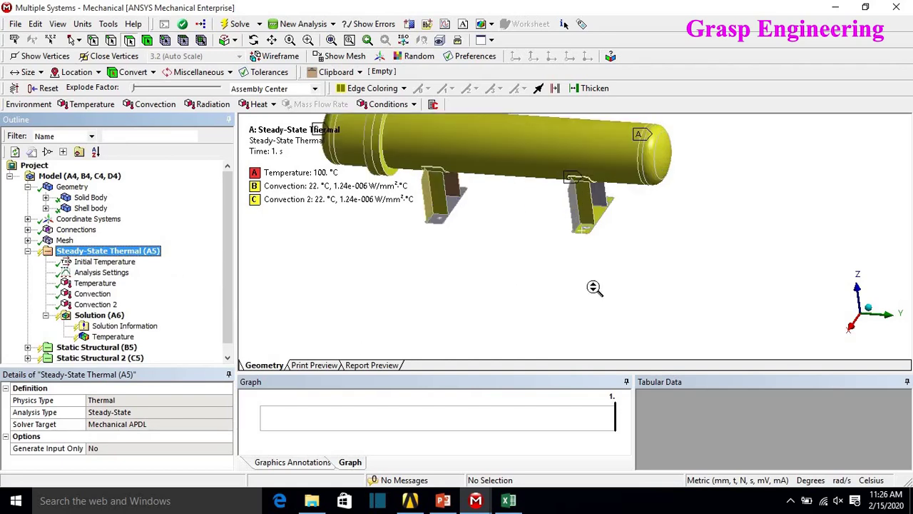
{"action": "middle_click_drag", "start_coordinate": [510, 236], "coordinate": [528, 256]}
{"action": "key", "text": "F7"}
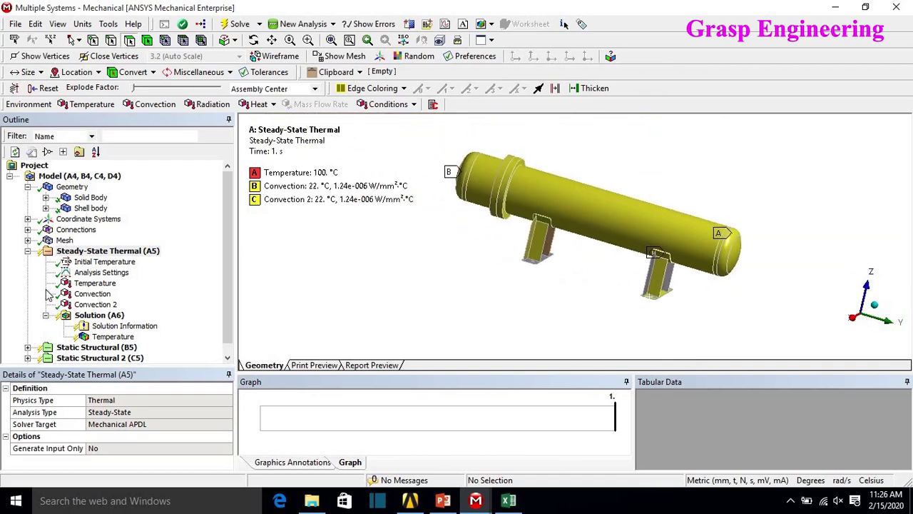
Step: Inspect the 10 faces carrying the Temperature load from several angles
{"action": "left_click", "coordinate": [103, 286]}
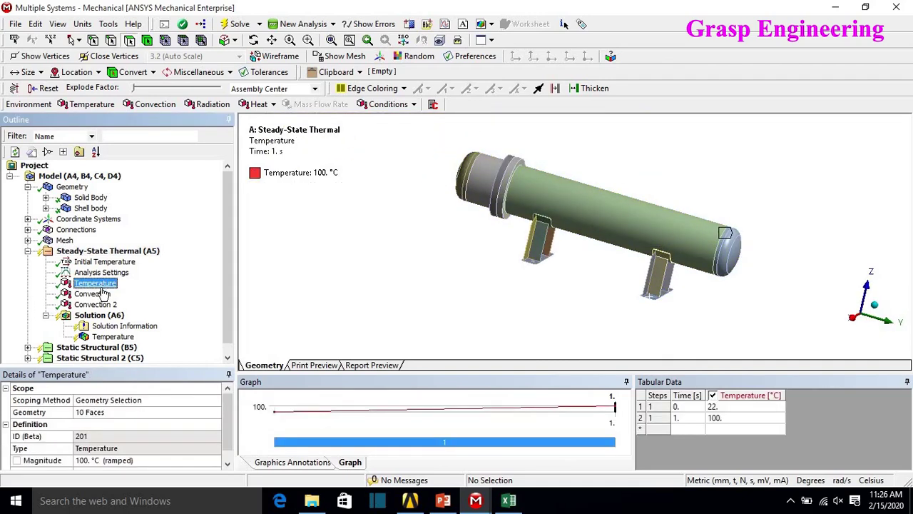
{"action": "left_click", "coordinate": [103, 413]}
{"action": "scroll", "coordinate": [401, 206], "scroll_direction": "up", "scroll_amount": 6}
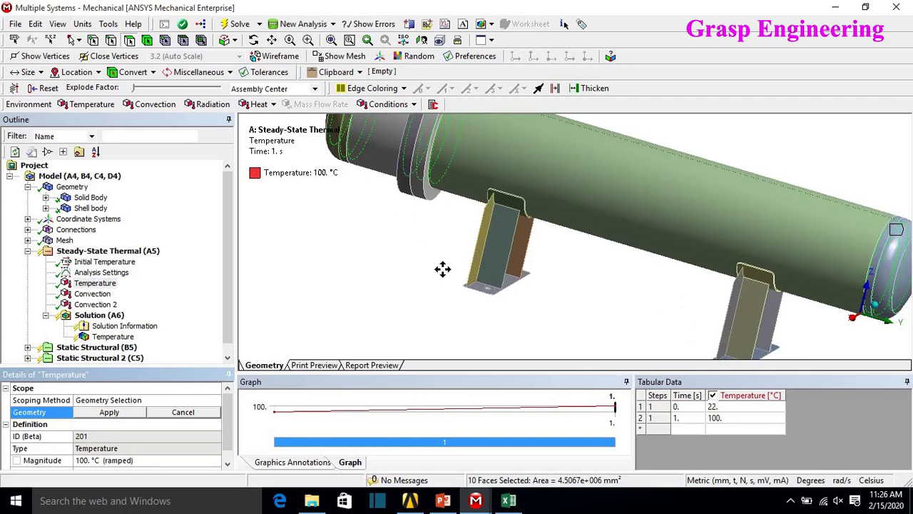
{"action": "scroll", "coordinate": [407, 235], "scroll_direction": "down", "scroll_amount": 5}
{"action": "middle_click_drag", "start_coordinate": [407, 238], "coordinate": [555, 203]}
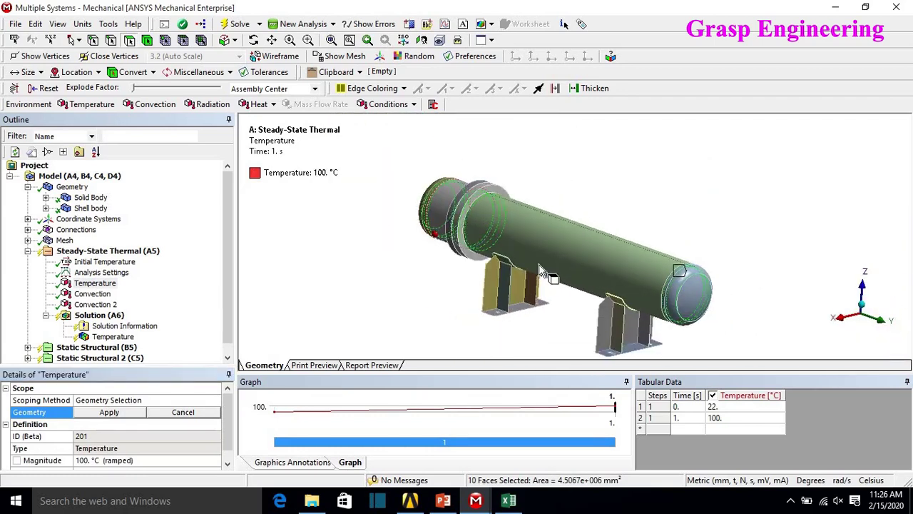
{"action": "scroll", "coordinate": [585, 278], "scroll_direction": "up", "scroll_amount": 4}
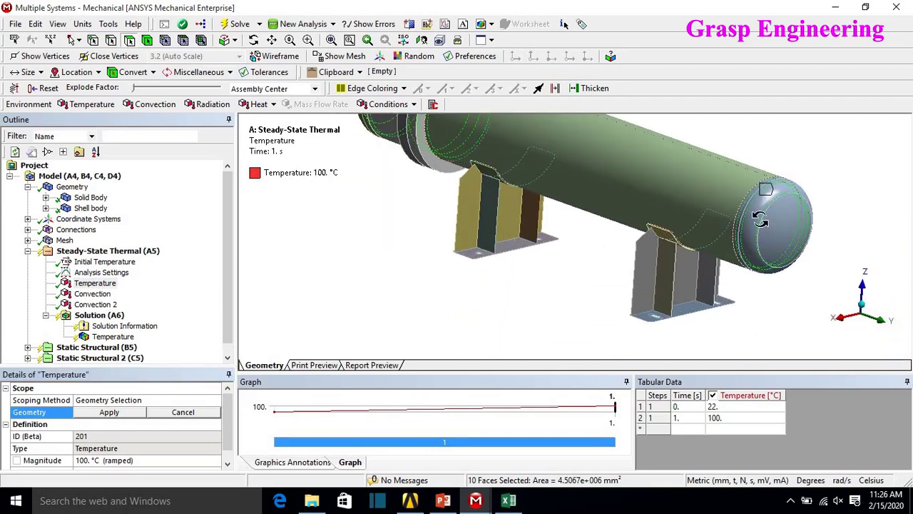
{"action": "middle_click_drag", "start_coordinate": [769, 214], "coordinate": [360, 162]}
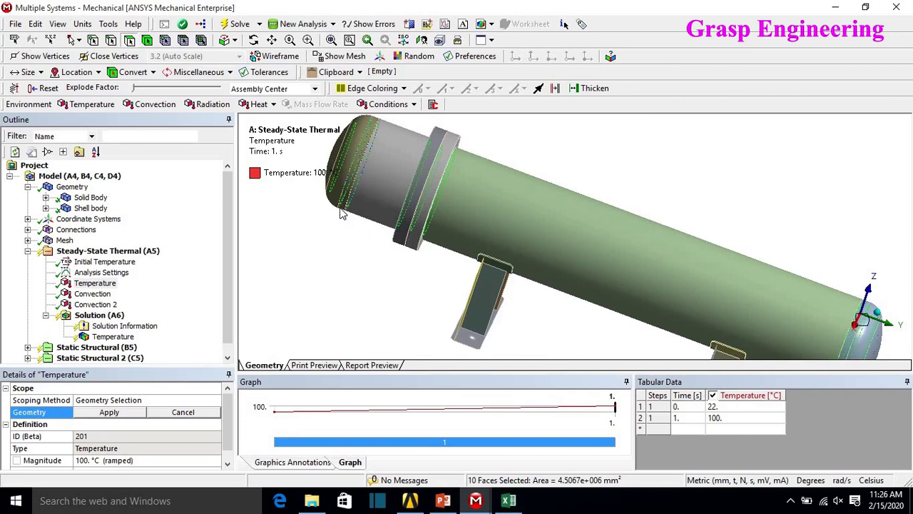
{"action": "key", "text": "F7"}
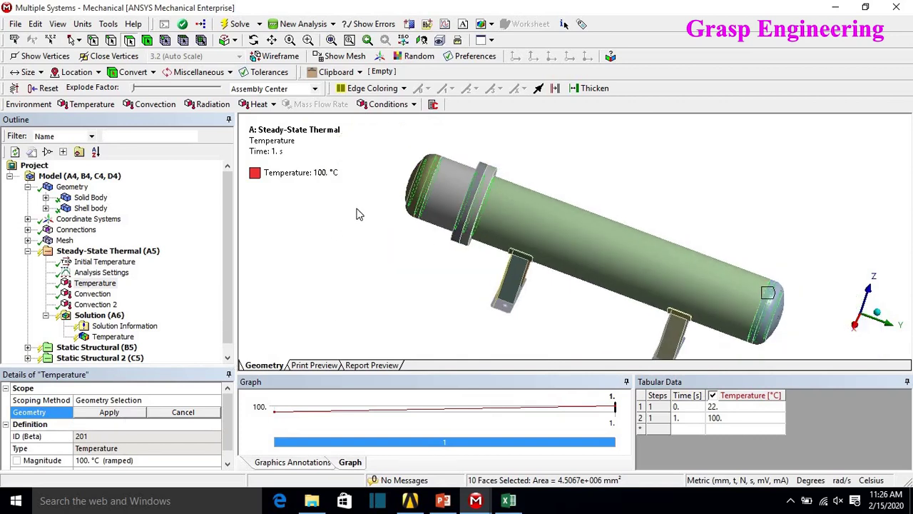
{"action": "left_click", "coordinate": [319, 312]}
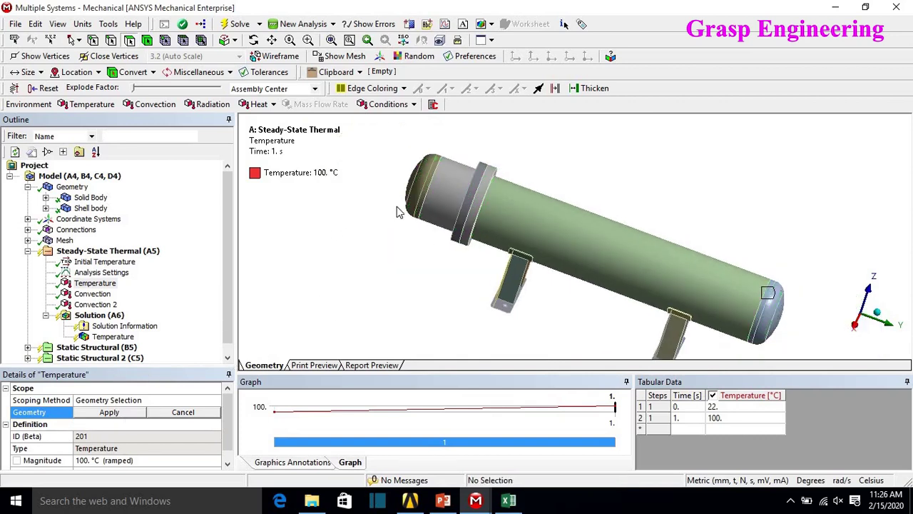
{"action": "middle_click_drag", "start_coordinate": [570, 223], "coordinate": [440, 142]}
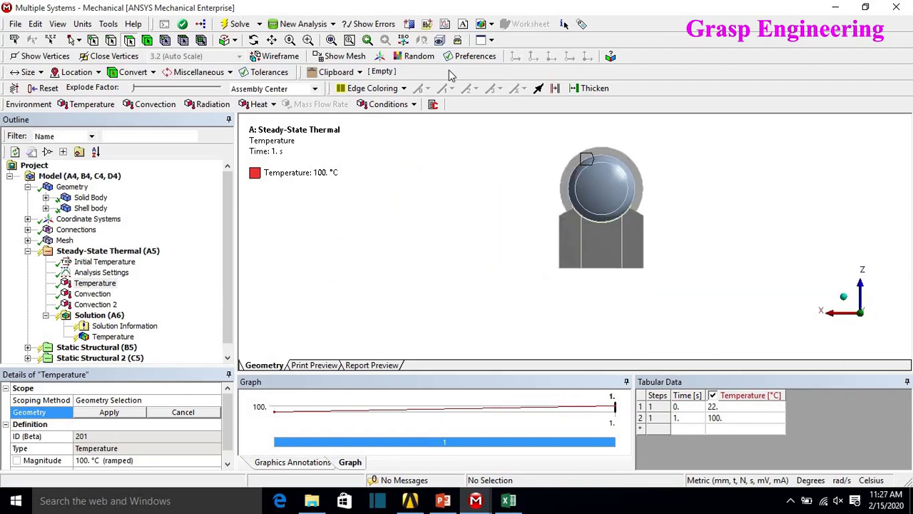
Step: Cut the vessel with Section Plane 1 and confirm the 100 °C Temperature magnitude
{"action": "left_click", "coordinate": [411, 24]}
{"action": "left_click", "coordinate": [7, 463]}
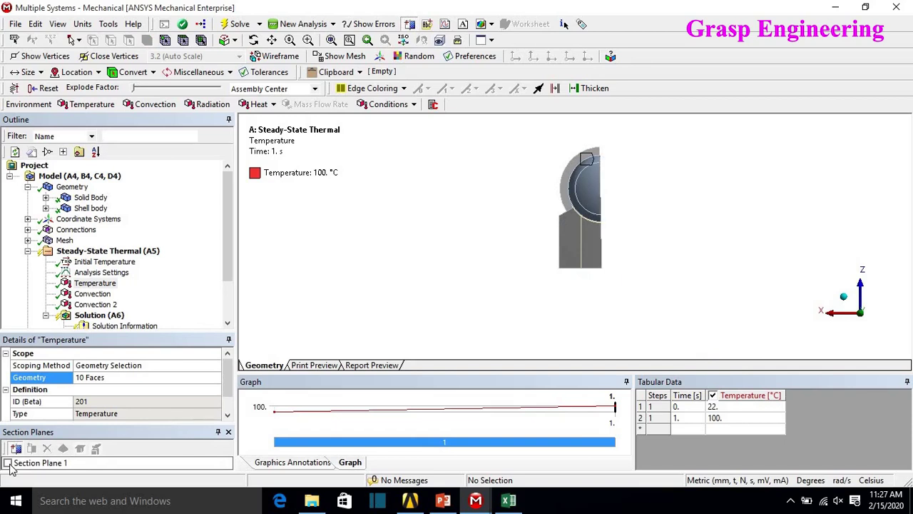
{"action": "middle_click_drag", "start_coordinate": [559, 218], "coordinate": [383, 249]}
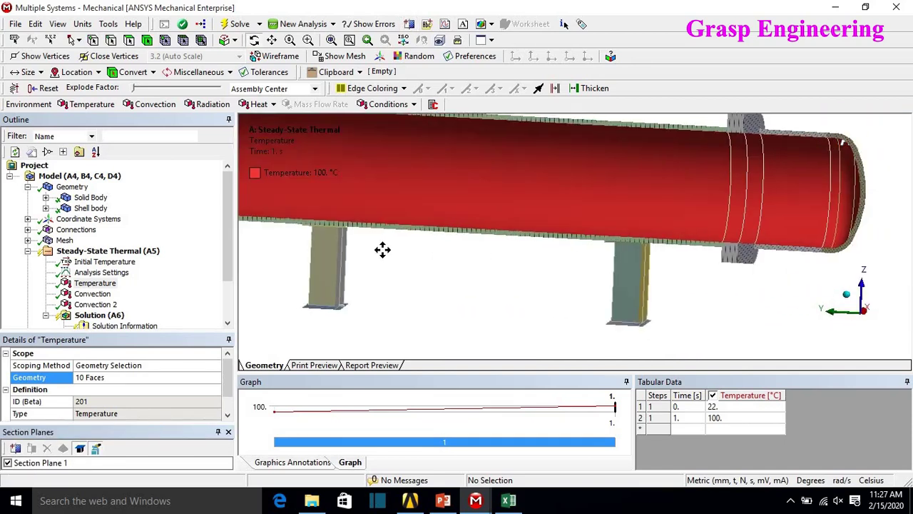
{"action": "scroll", "coordinate": [518, 247], "scroll_direction": "down", "scroll_amount": 4}
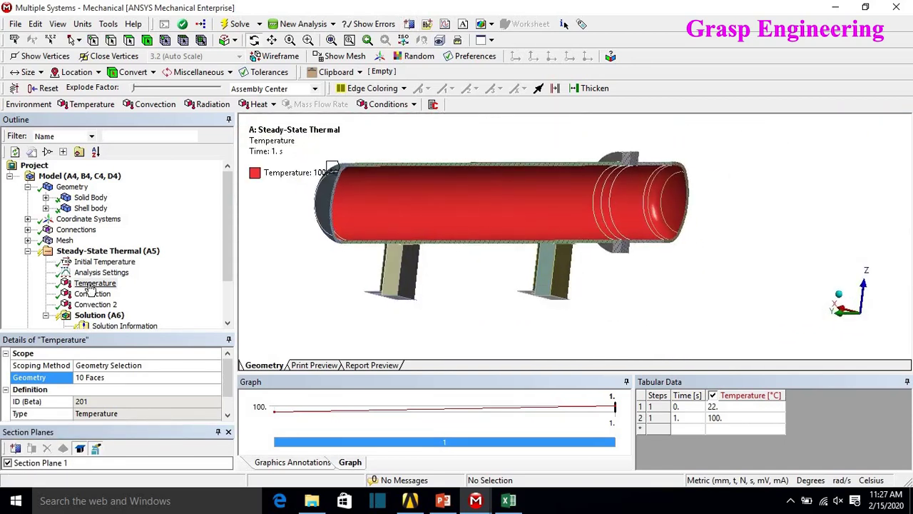
{"action": "left_click", "coordinate": [91, 284]}
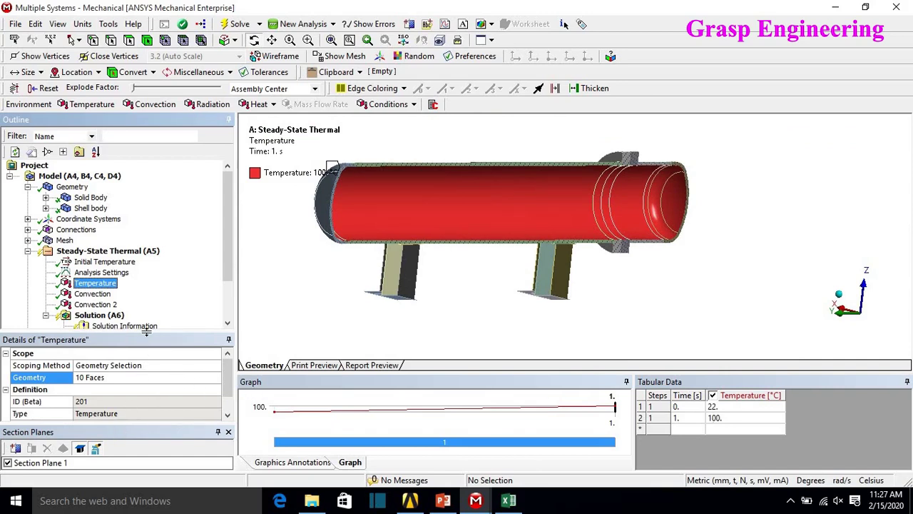
{"action": "left_click_drag", "start_coordinate": [131, 333], "coordinate": [135, 297]}
{"action": "left_click", "coordinate": [106, 345]}
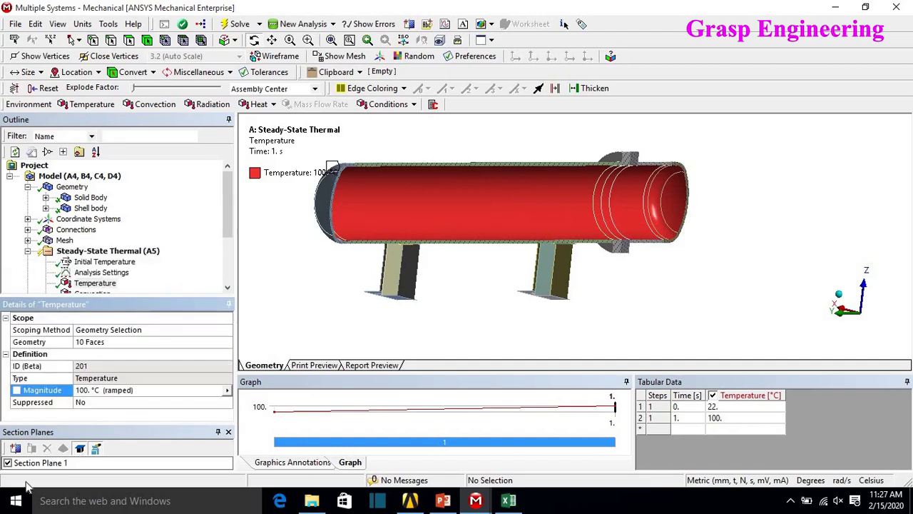
{"action": "left_click", "coordinate": [8, 463]}
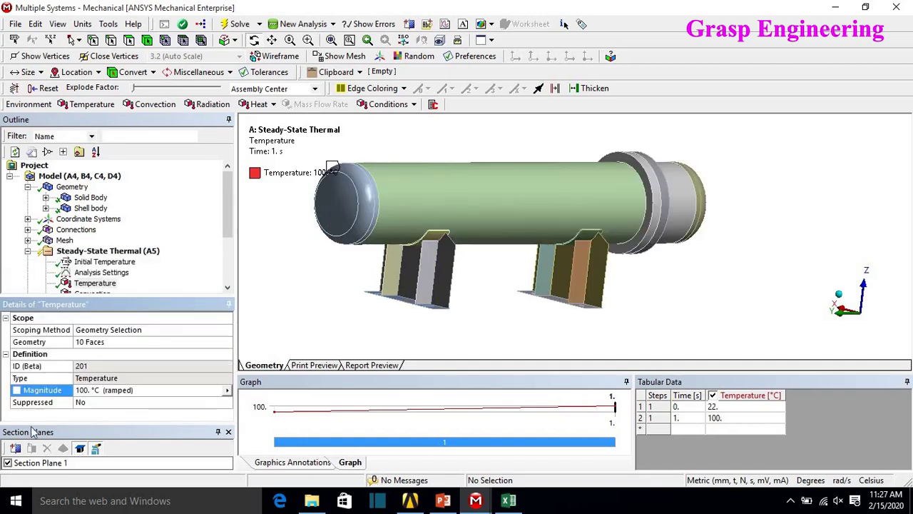
Step: Review the 22 °C Convection (12 faces) and Convection 2 loads on the vessel and supports
{"action": "left_click", "coordinate": [229, 251]}
{"action": "left_click", "coordinate": [95, 241]}
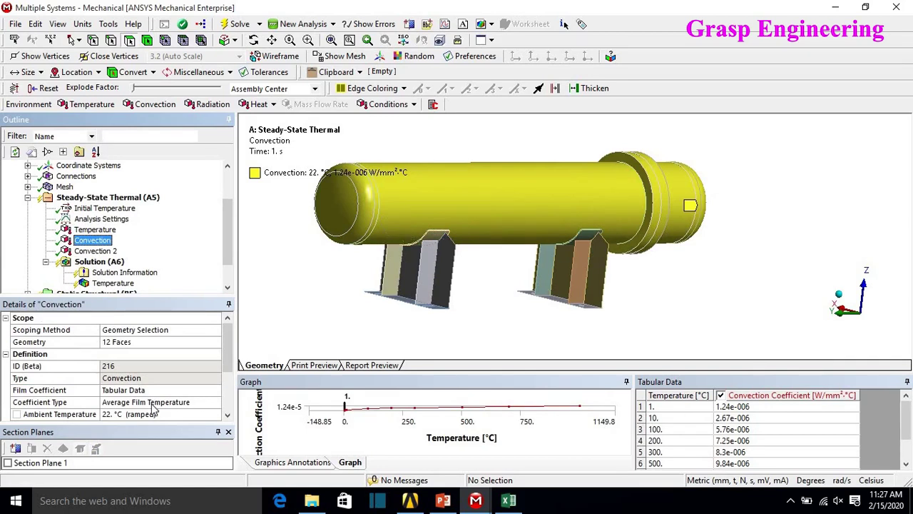
{"action": "left_click", "coordinate": [140, 346]}
{"action": "middle_click_drag", "start_coordinate": [509, 254], "coordinate": [414, 262]}
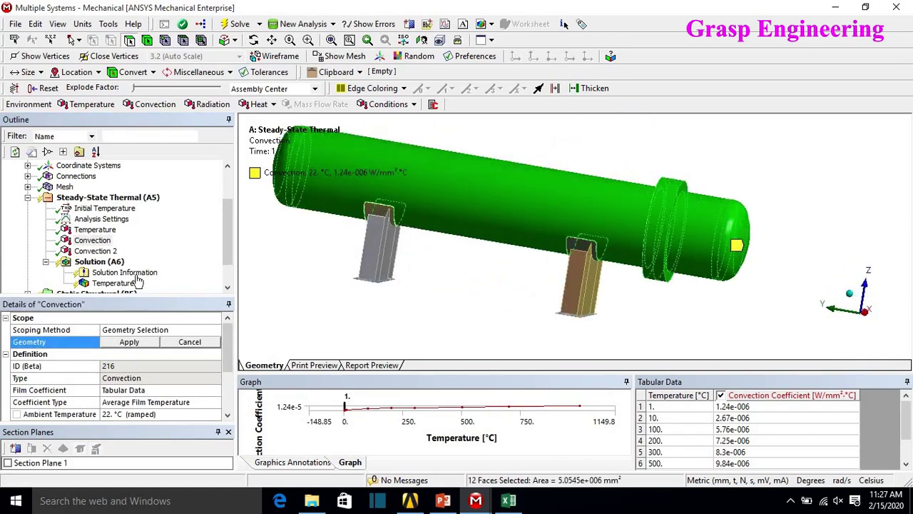
{"action": "left_click", "coordinate": [99, 251]}
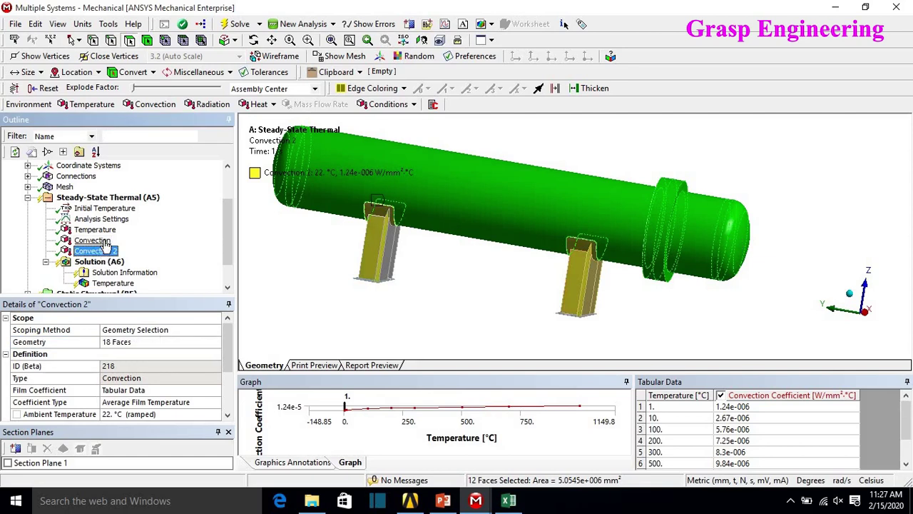
{"action": "left_click", "coordinate": [214, 322]}
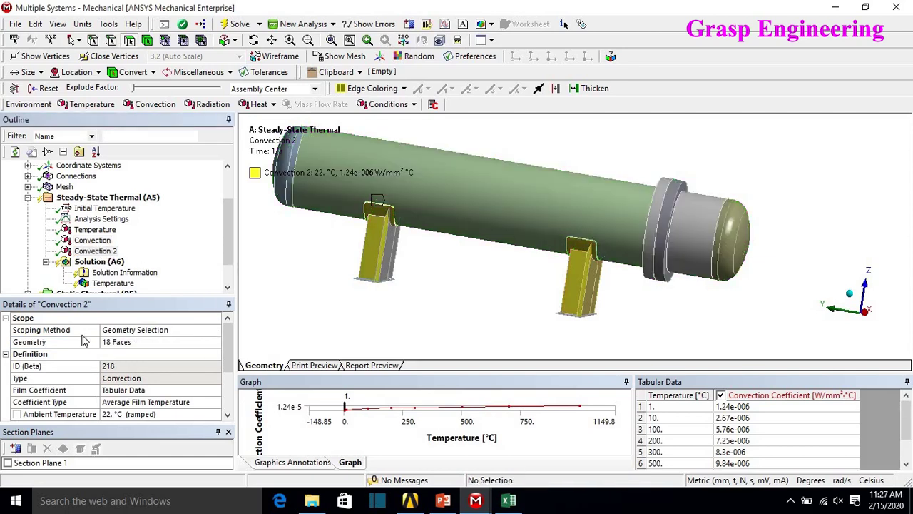
{"action": "left_click", "coordinate": [123, 200]}
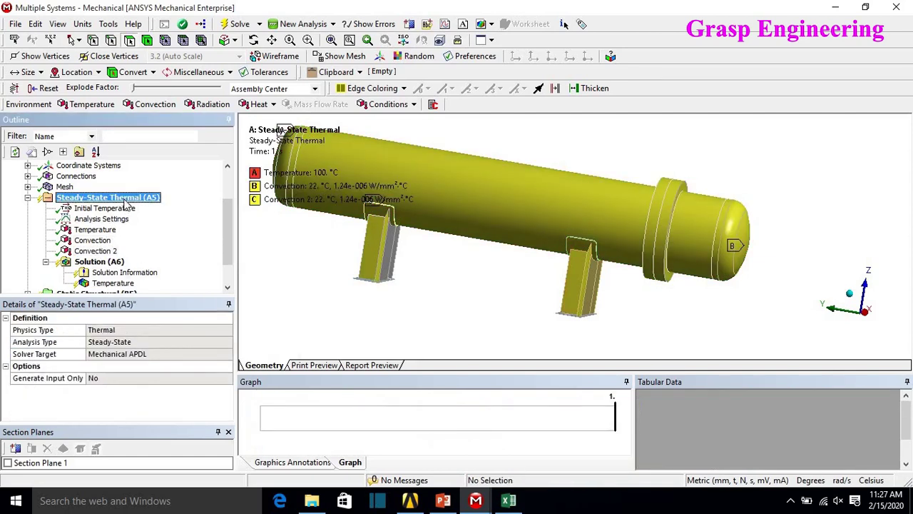
Step: Insert Convection 3 on the 12 faces of the shell cylinder, flange and end caps
{"action": "right_click", "coordinate": [125, 206]}
{"action": "mouse_move", "coordinate": [235, 207]}
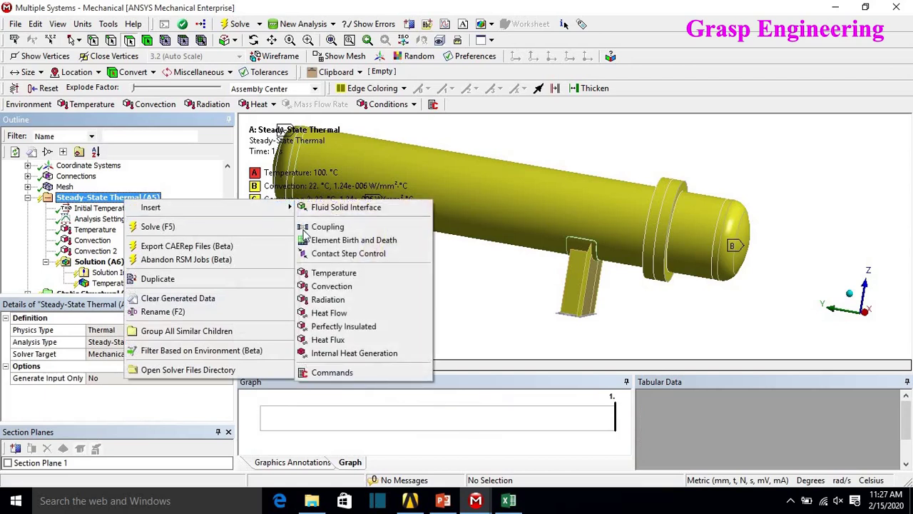
{"action": "left_click", "coordinate": [328, 287]}
{"action": "left_click", "coordinate": [442, 194]}
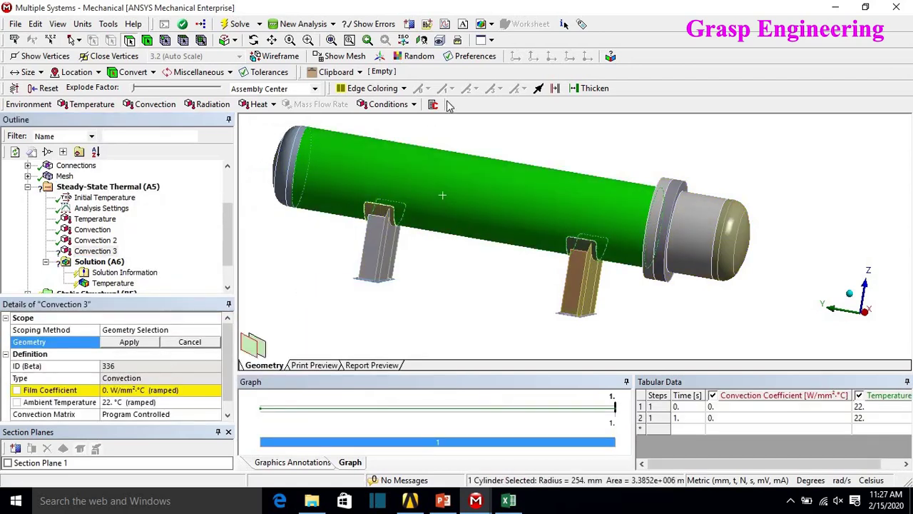
{"action": "left_click", "coordinate": [229, 40]}
{"action": "left_click", "coordinate": [266, 69]}
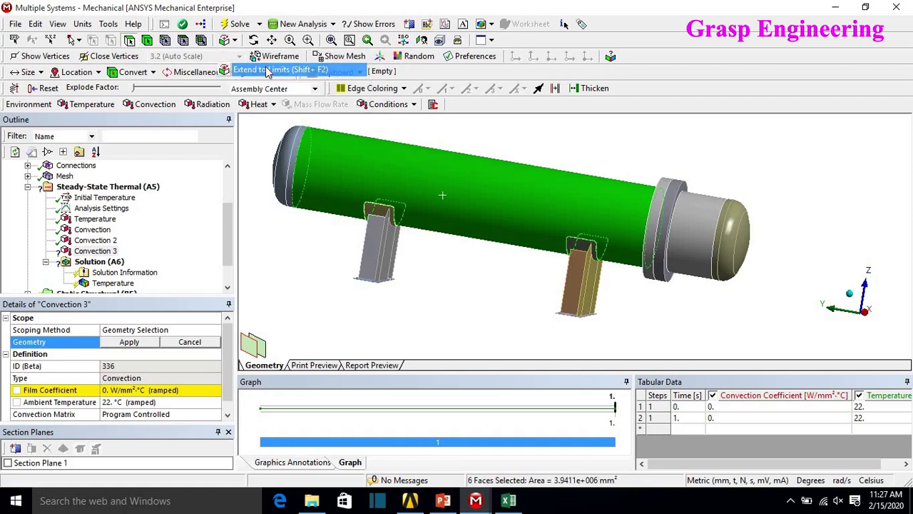
{"action": "middle_click_drag", "start_coordinate": [674, 212], "coordinate": [682, 200]}
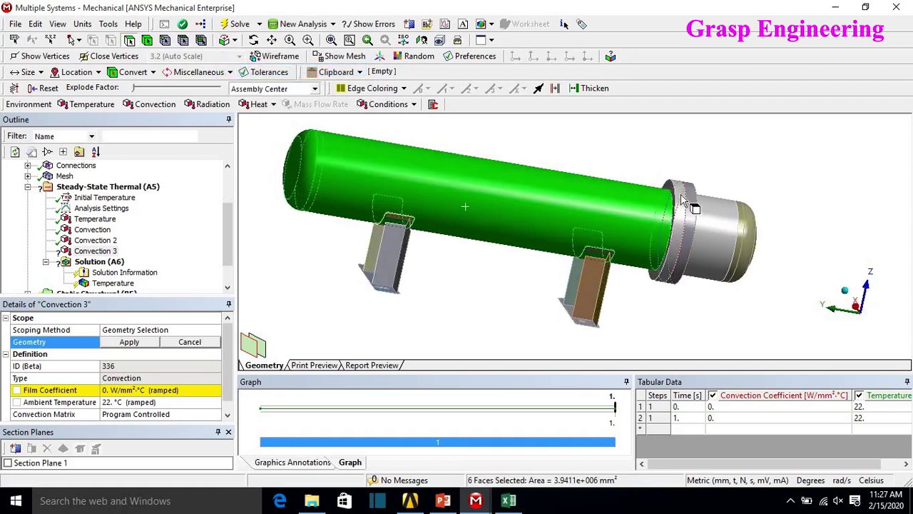
{"action": "left_click", "coordinate": [679, 204], "text": "ctrl"}
{"action": "left_click", "coordinate": [712, 219], "text": "ctrl"}
{"action": "middle_click_drag", "start_coordinate": [734, 242], "coordinate": [633, 196]}
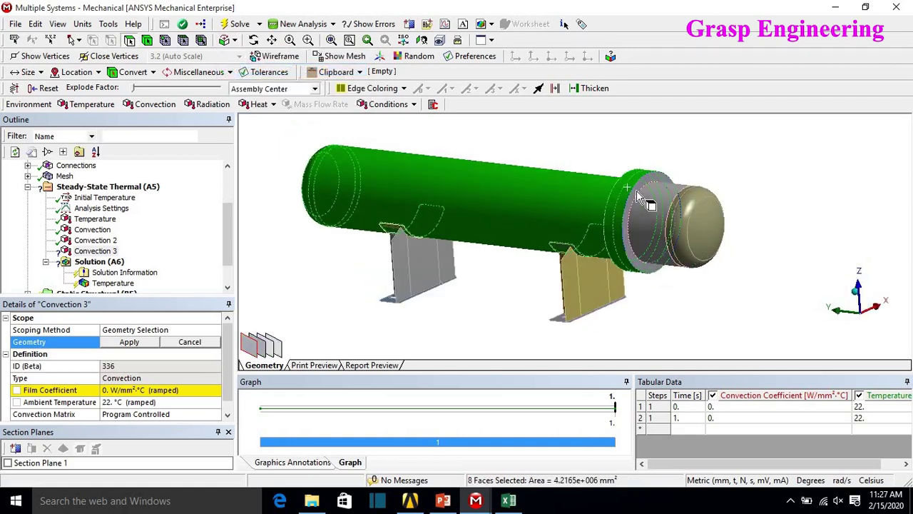
{"action": "left_click", "coordinate": [672, 214], "text": "ctrl"}
{"action": "left_click", "coordinate": [691, 217], "text": "ctrl"}
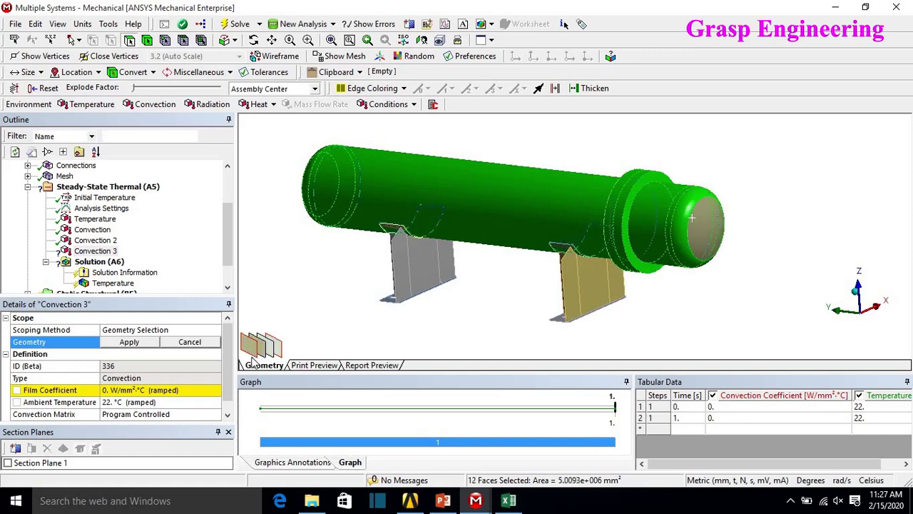
{"action": "left_click", "coordinate": [129, 342]}
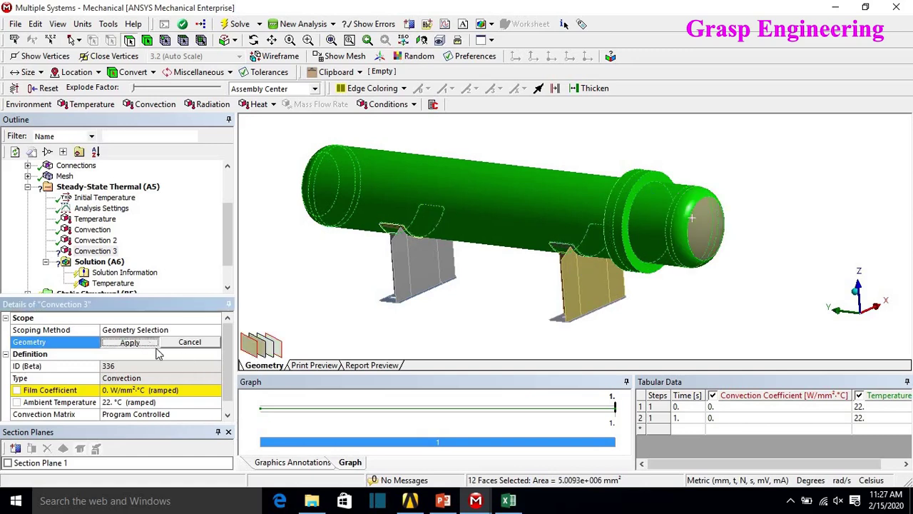
Step: Import the Stagnant Air - Horizontal Cyl temperature-dependent film coefficient for Convection 3
{"action": "left_click", "coordinate": [120, 390]}
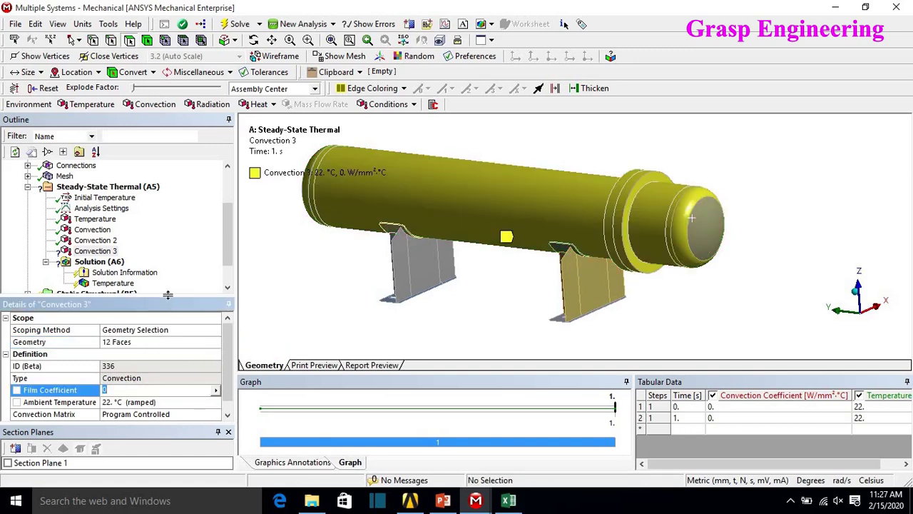
{"action": "left_click_drag", "start_coordinate": [168, 294], "coordinate": [180, 246]}
{"action": "left_click", "coordinate": [227, 342]}
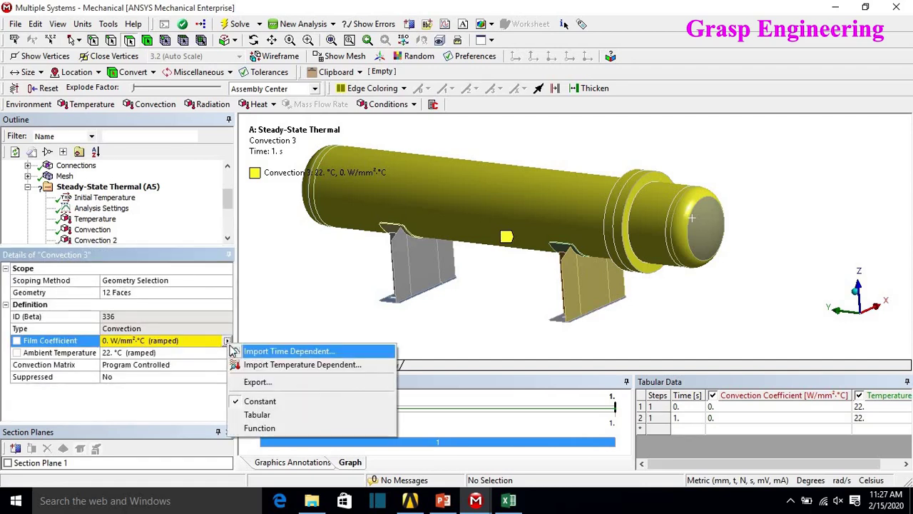
{"action": "left_click", "coordinate": [250, 345]}
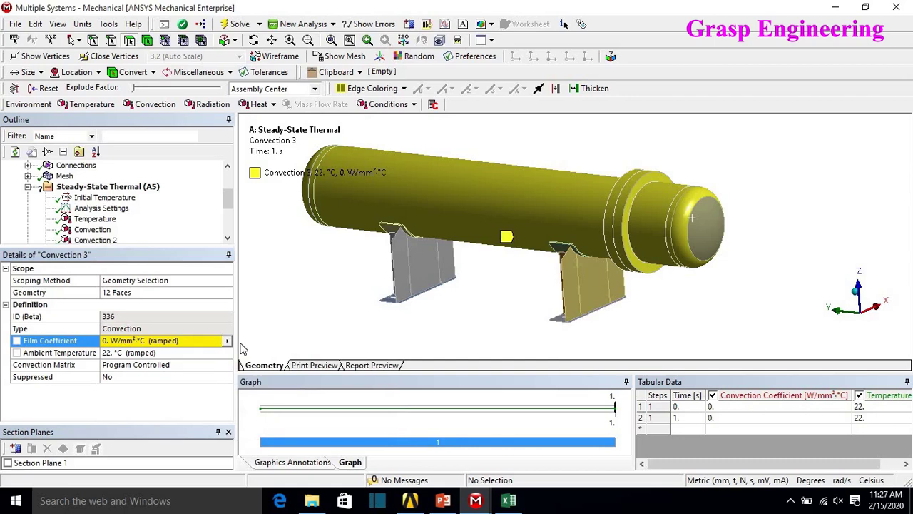
{"action": "left_click", "coordinate": [227, 341]}
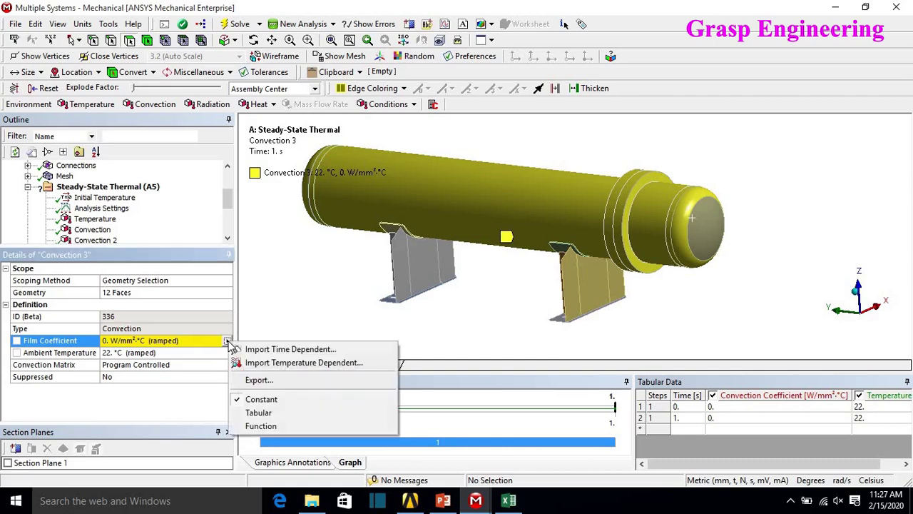
{"action": "left_click", "coordinate": [295, 364]}
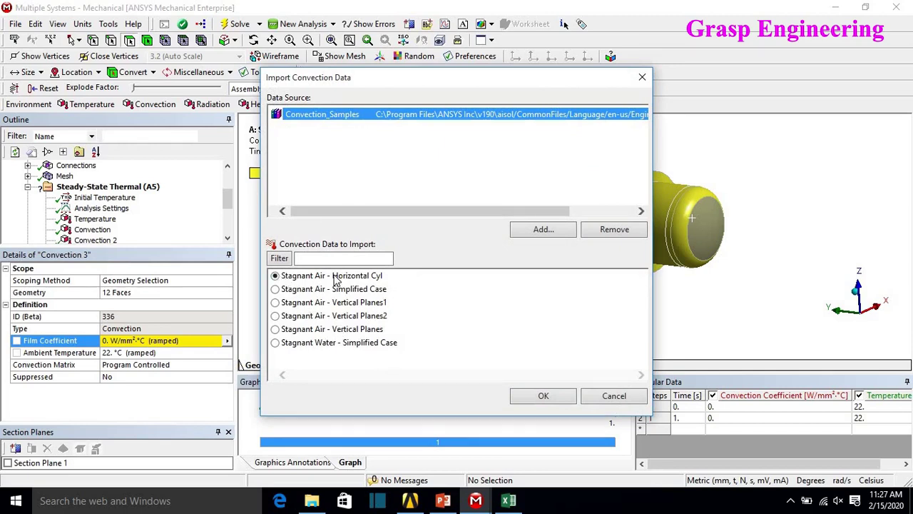
{"action": "left_click", "coordinate": [562, 398]}
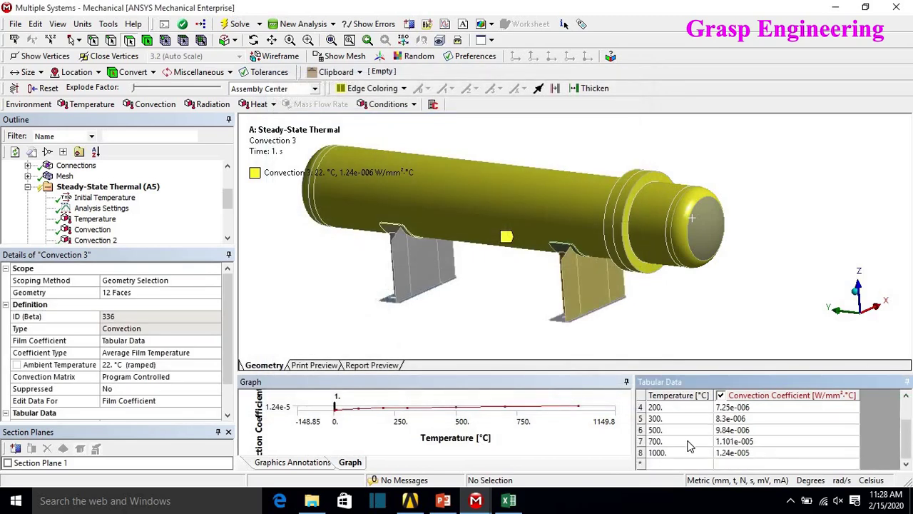
Step: Switch units to Metric (m, kg, N, s, V, A) and review the 1.24–12.4 W/m²·°C coefficient table
{"action": "scroll", "coordinate": [767, 456], "scroll_direction": "down", "scroll_amount": 1}
{"action": "left_click", "coordinate": [81, 24]}
{"action": "left_click", "coordinate": [100, 35]}
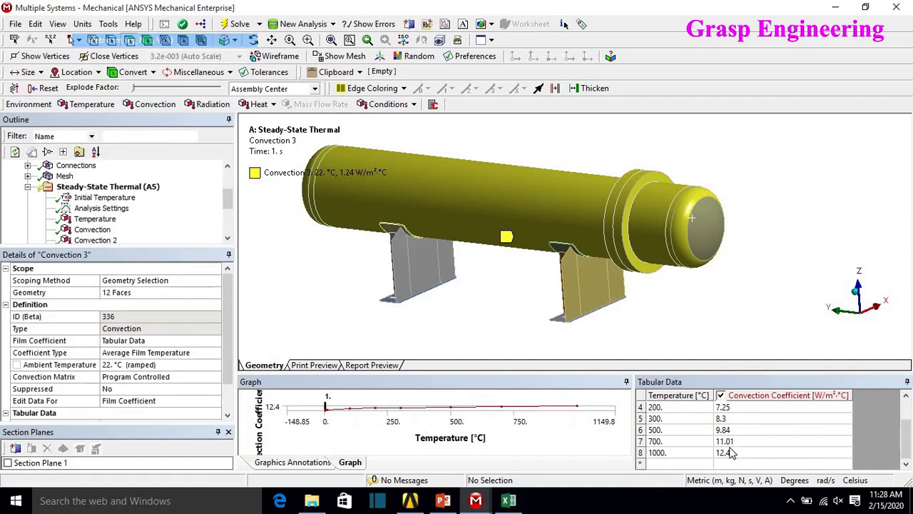
{"action": "scroll", "coordinate": [692, 451], "scroll_direction": "up", "scroll_amount": 1}
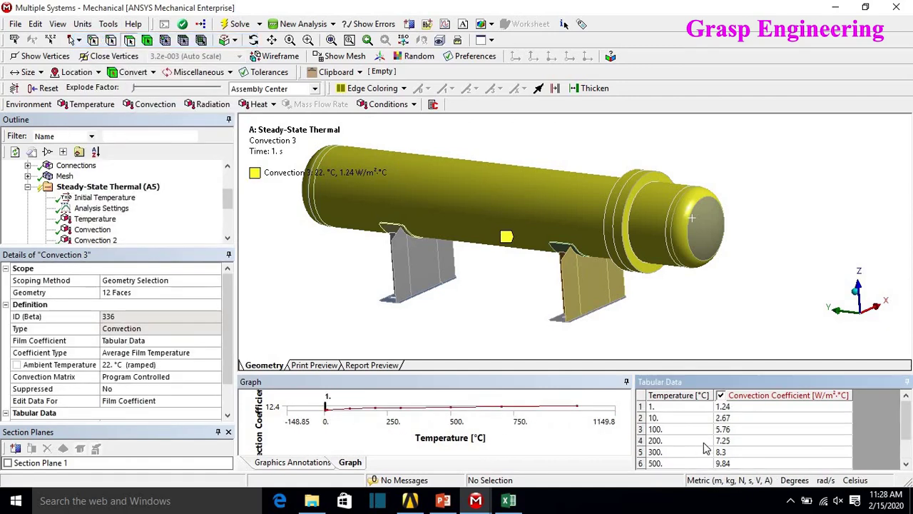
{"action": "scroll", "coordinate": [750, 429], "scroll_direction": "down", "scroll_amount": 1}
{"action": "left_click", "coordinate": [726, 451]}
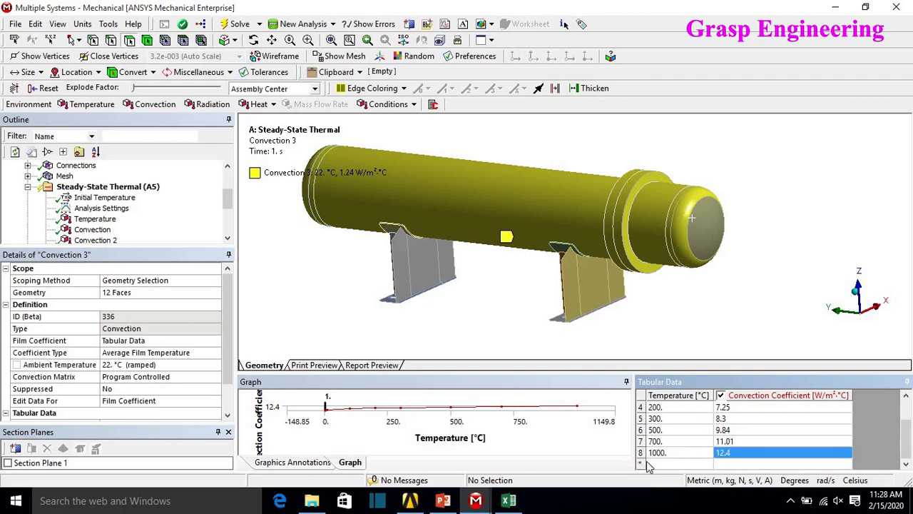
{"action": "left_click_drag", "start_coordinate": [624, 376], "coordinate": [624, 238]}
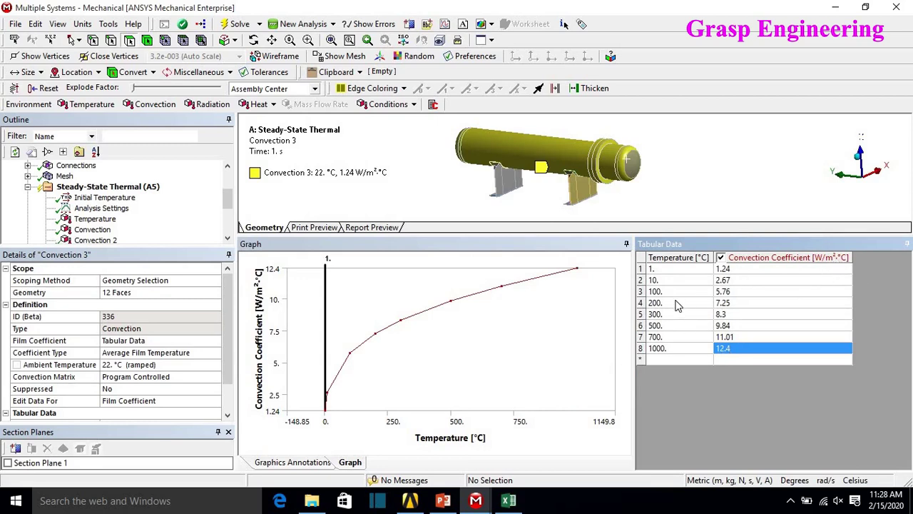
{"action": "left_click_drag", "start_coordinate": [727, 294], "coordinate": [668, 289]}
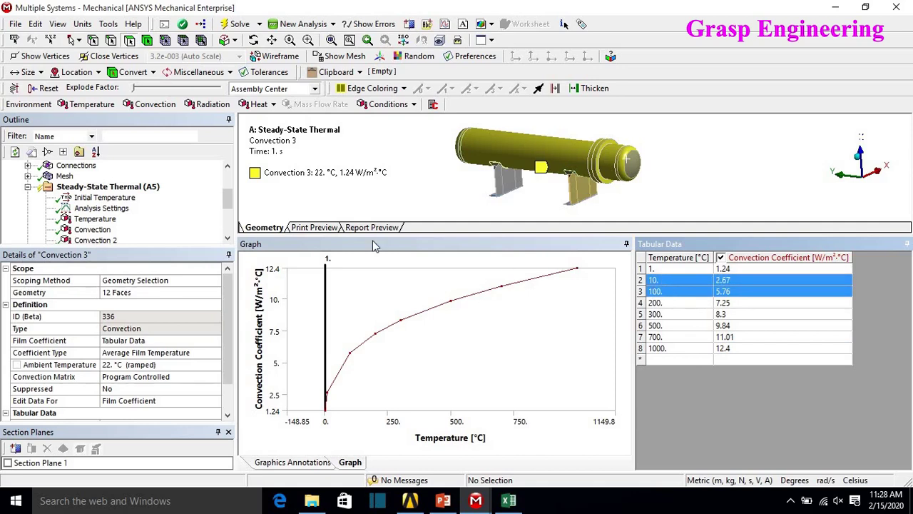
{"action": "left_click_drag", "start_coordinate": [380, 233], "coordinate": [375, 327]}
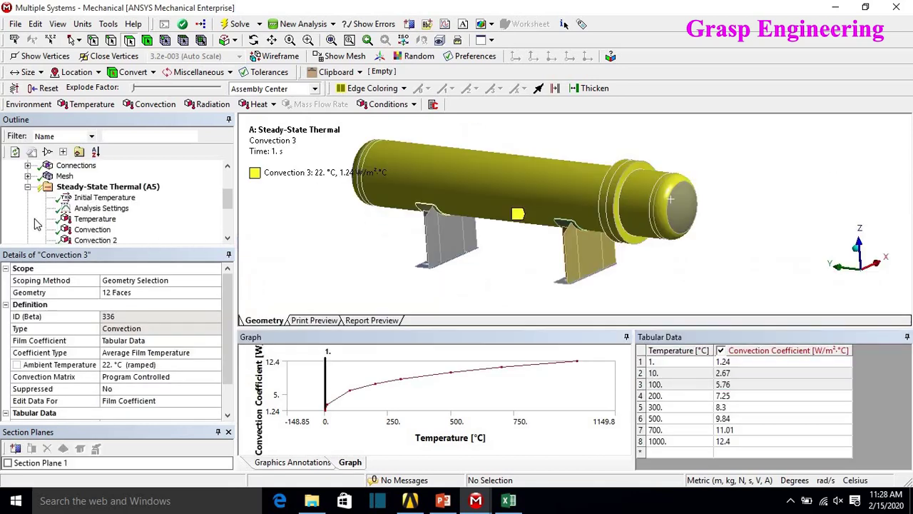
{"action": "scroll", "coordinate": [82, 214], "scroll_direction": "down", "scroll_amount": 2}
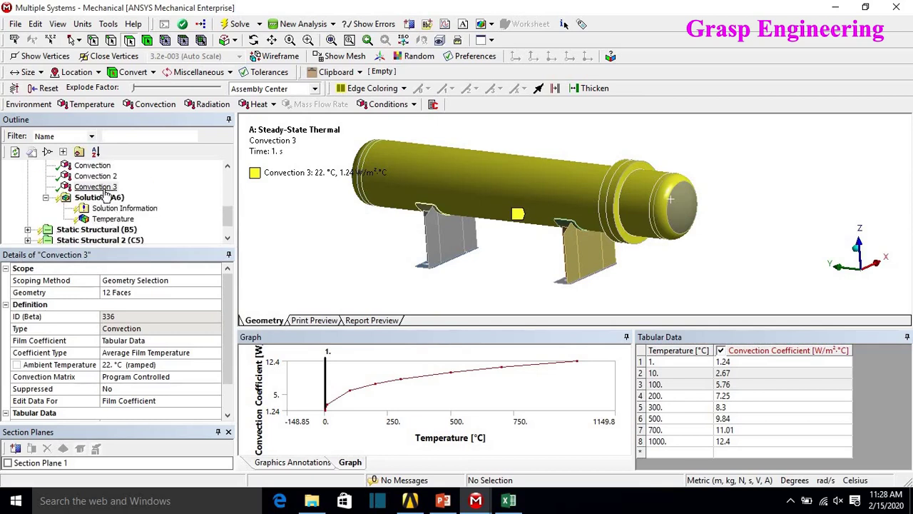
Step: Rescope Convection 3 to 13 faces
{"action": "left_click", "coordinate": [135, 293]}
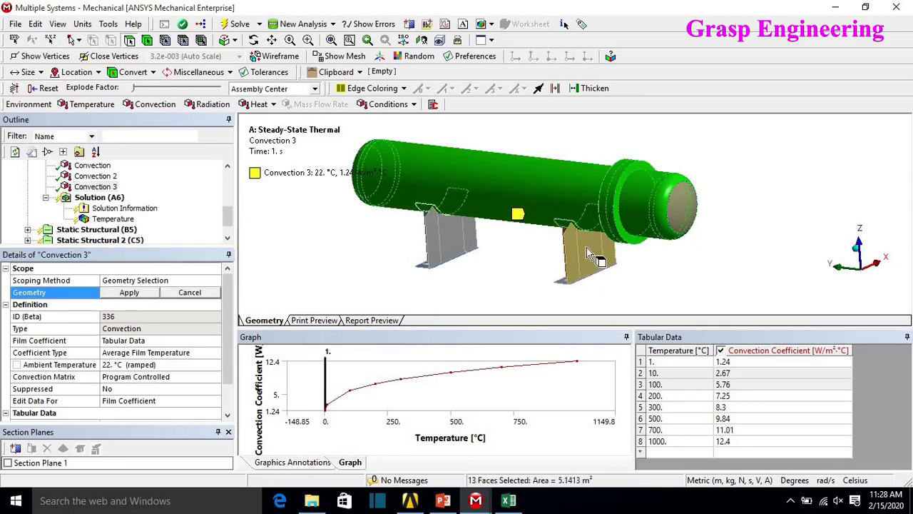
{"action": "left_click", "coordinate": [129, 292]}
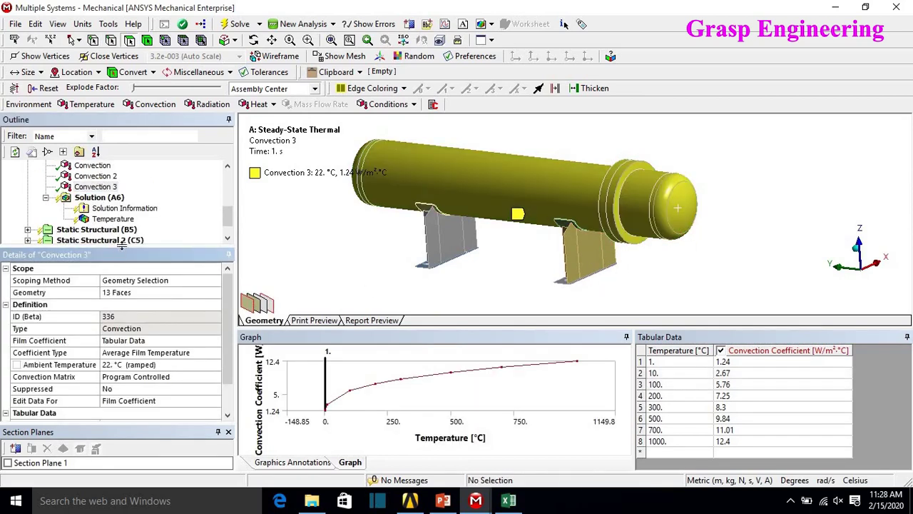
{"action": "left_click_drag", "start_coordinate": [127, 294], "coordinate": [132, 299]}
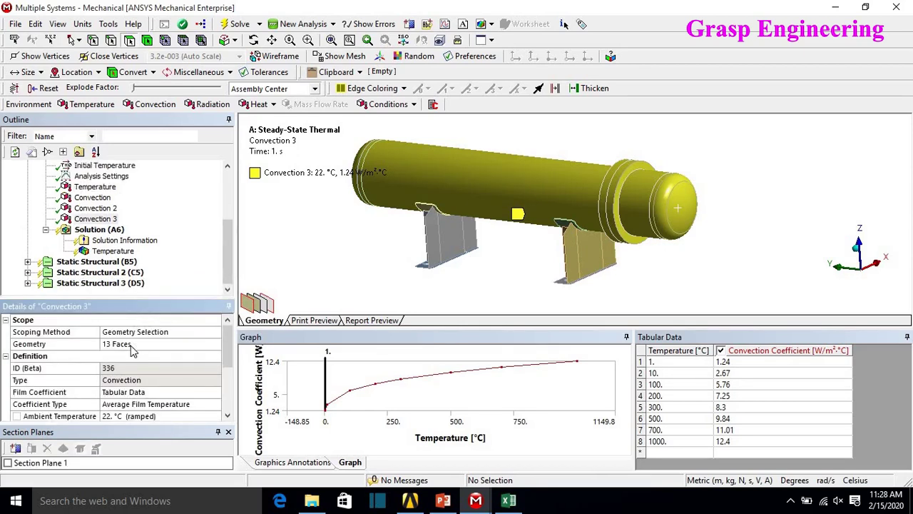
{"action": "left_click", "coordinate": [132, 346]}
Step: Hide the main cylinder body so only the two saddle supports remain visible
{"action": "right_click", "coordinate": [530, 143]}
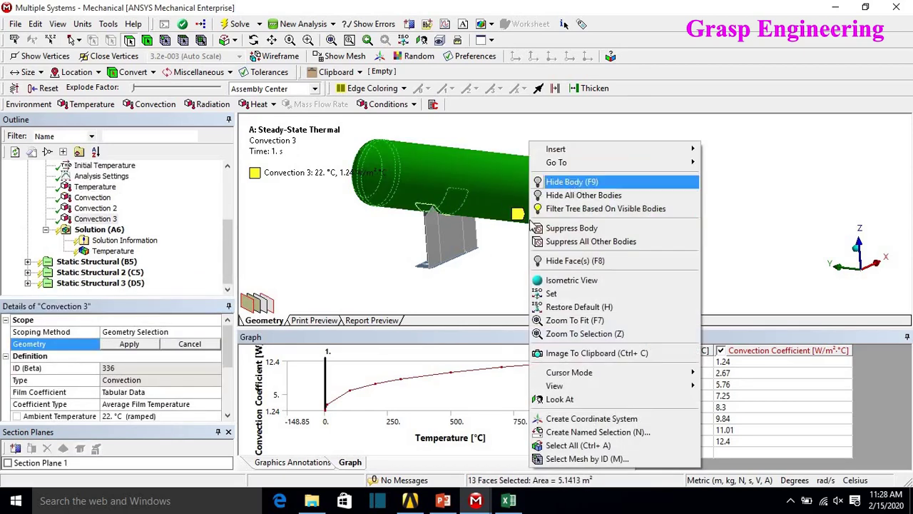
{"action": "left_click", "coordinate": [572, 181]}
{"action": "scroll", "coordinate": [128, 227], "scroll_direction": "up", "scroll_amount": 2}
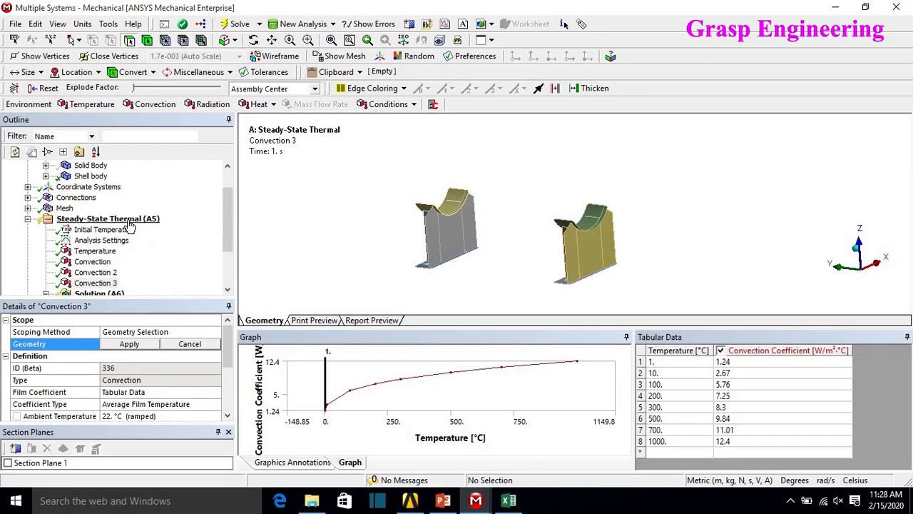
{"action": "right_click", "coordinate": [130, 222]}
Step: Insert Convection 4 and box-select the 22 faces of the two supports
{"action": "mouse_move", "coordinate": [180, 227]}
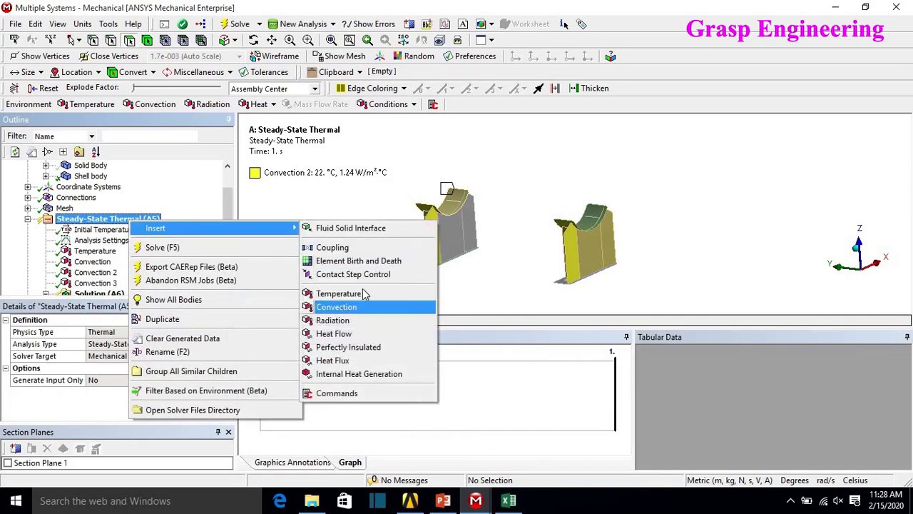
{"action": "left_click", "coordinate": [349, 306]}
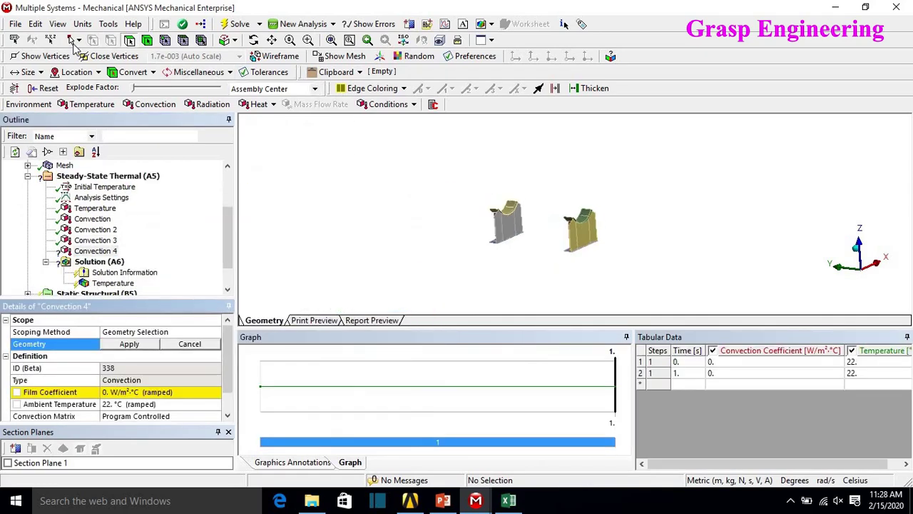
{"action": "left_click", "coordinate": [78, 40]}
{"action": "left_click", "coordinate": [93, 67]}
{"action": "left_click_drag", "start_coordinate": [631, 260], "coordinate": [401, 189]}
{"action": "left_click", "coordinate": [130, 343]}
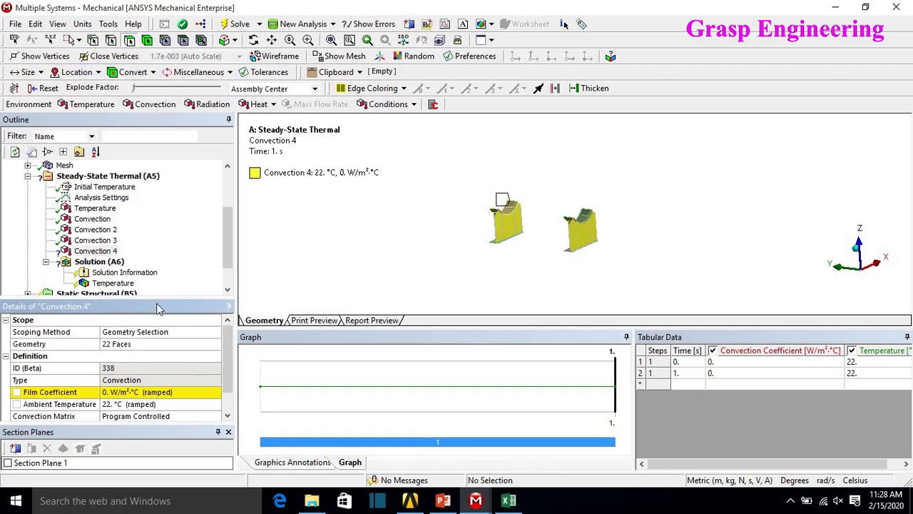
Step: Give Convection 4 the imported Stagnant Air - Horizontal Cyl temperature-dependent film coefficient
{"action": "left_click_drag", "start_coordinate": [156, 297], "coordinate": [156, 254]}
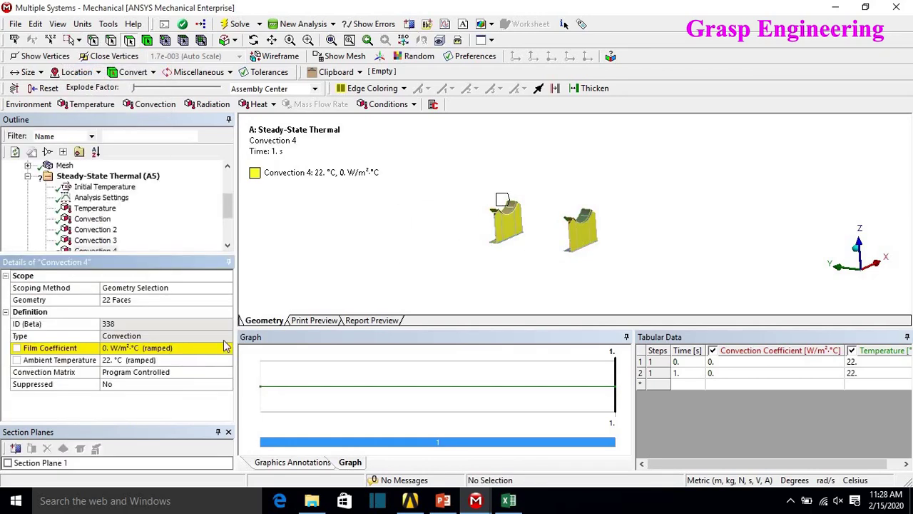
{"action": "left_click", "coordinate": [227, 349]}
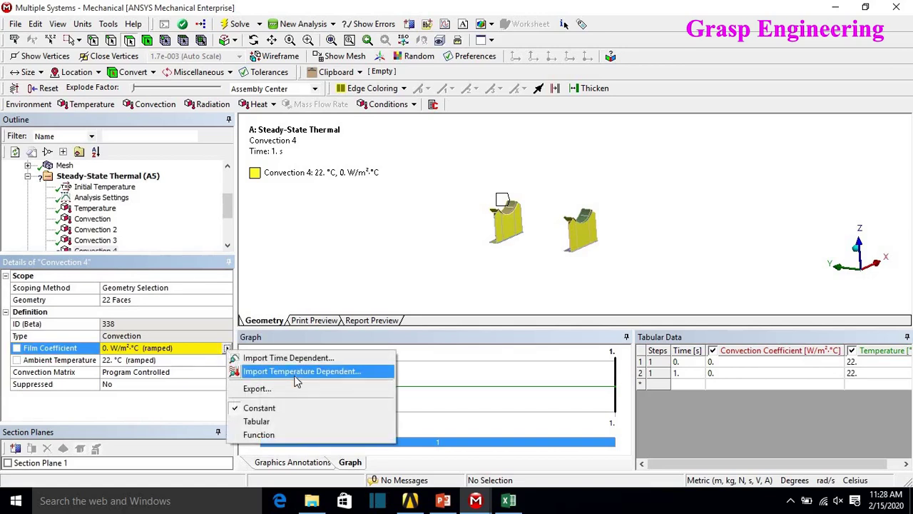
{"action": "left_click", "coordinate": [296, 372]}
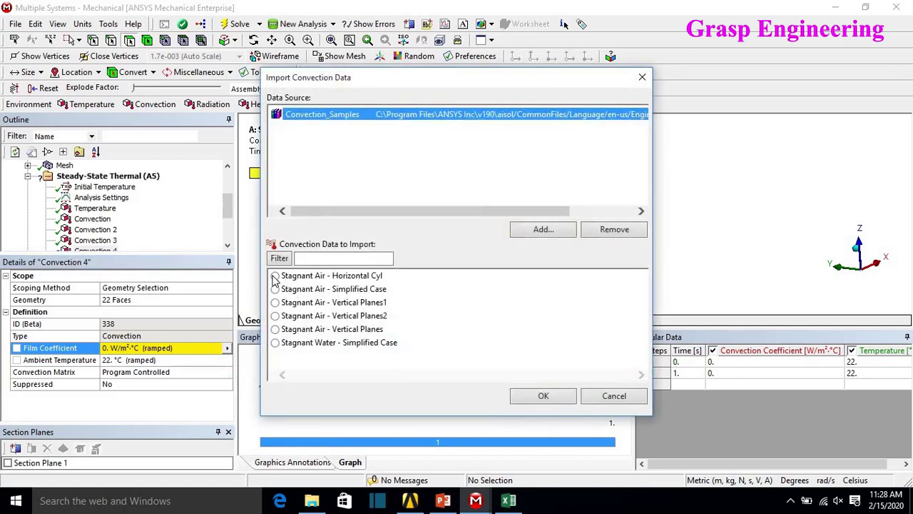
{"action": "left_click", "coordinate": [552, 403]}
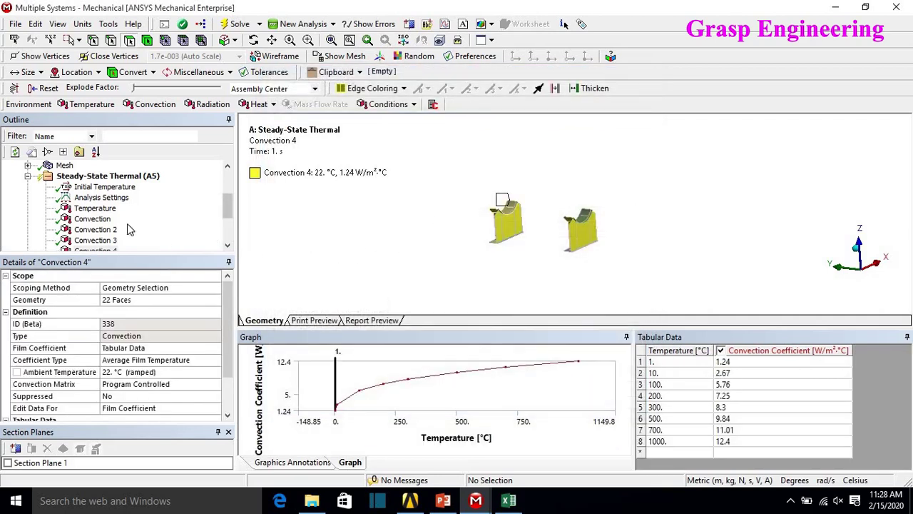
{"action": "left_click", "coordinate": [91, 219]}
Step: Delete the original Convection and Convection 2 loads
{"action": "left_click", "coordinate": [91, 230], "text": "ctrl"}
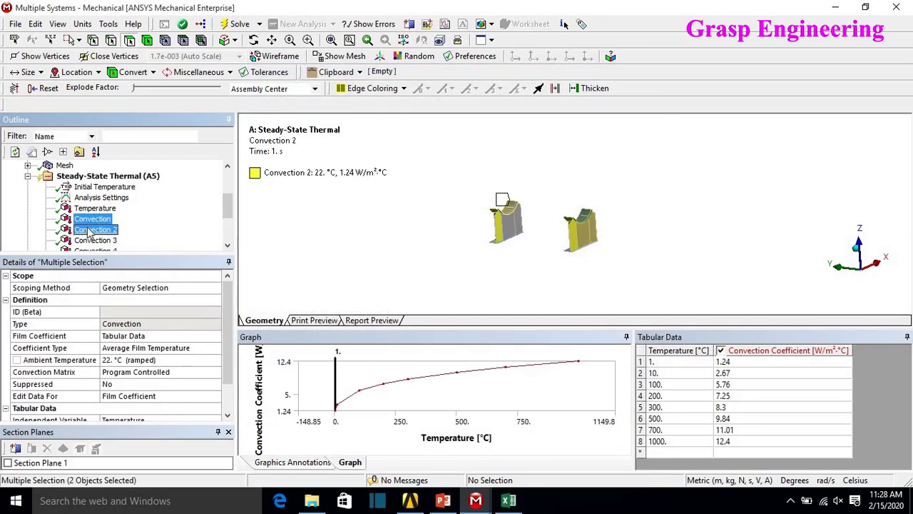
{"action": "right_click", "coordinate": [90, 230]}
{"action": "left_click", "coordinate": [143, 345]}
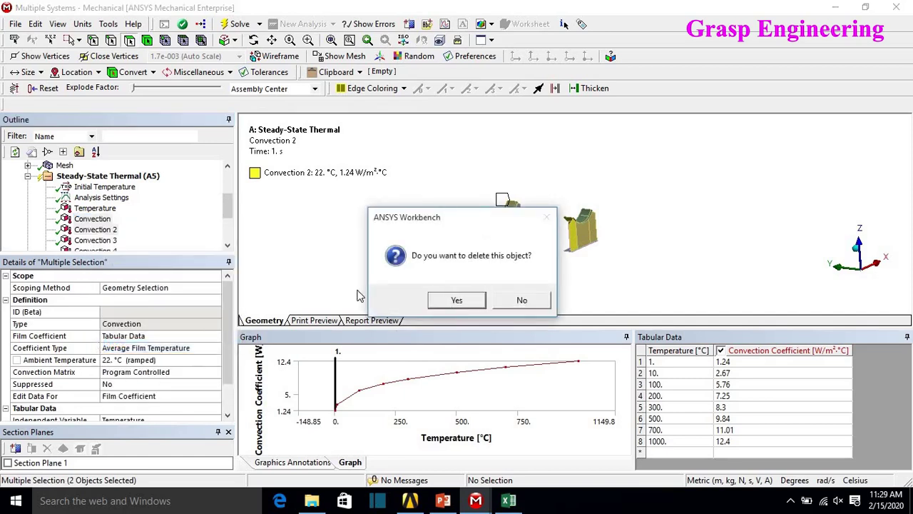
{"action": "left_click", "coordinate": [457, 298]}
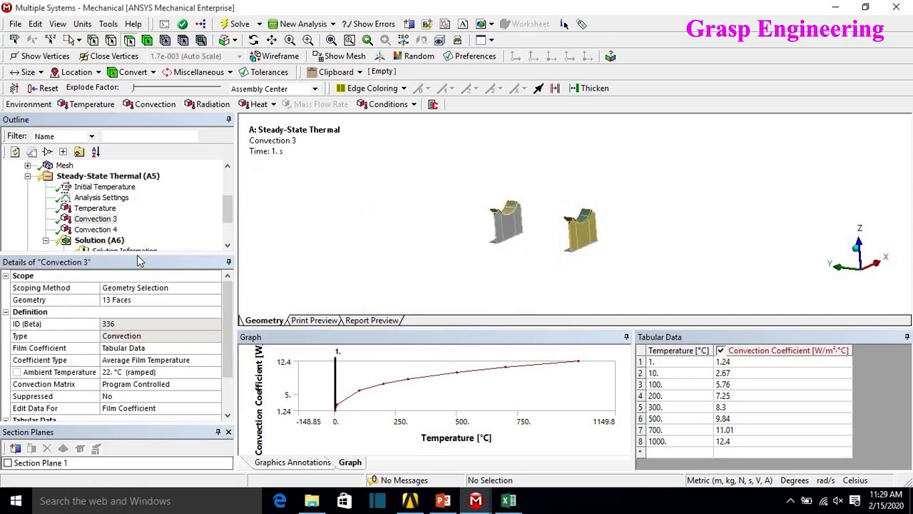
Step: Show the cylinder body again and review the Temperature, Convection 3 and Convection 4 loads
{"action": "left_click_drag", "start_coordinate": [137, 254], "coordinate": [137, 289]}
{"action": "right_click", "coordinate": [391, 227]}
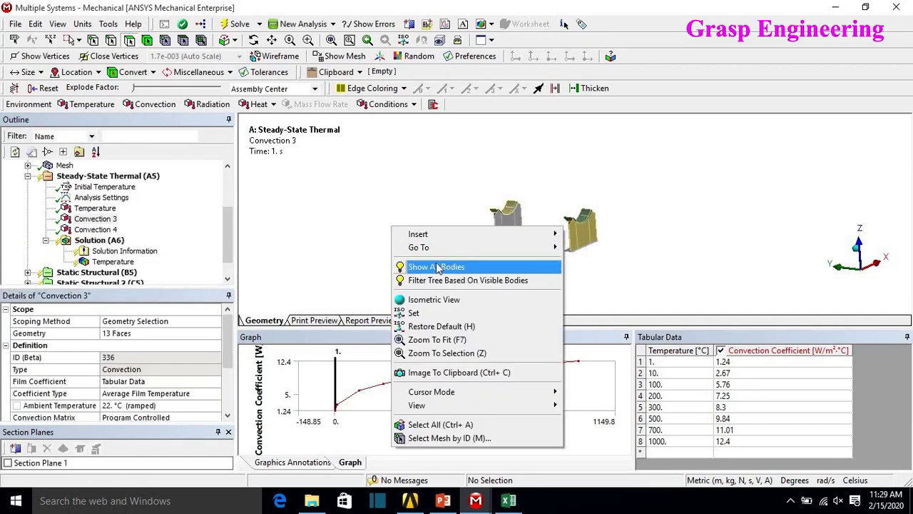
{"action": "left_click", "coordinate": [432, 266]}
{"action": "left_click", "coordinate": [96, 208]}
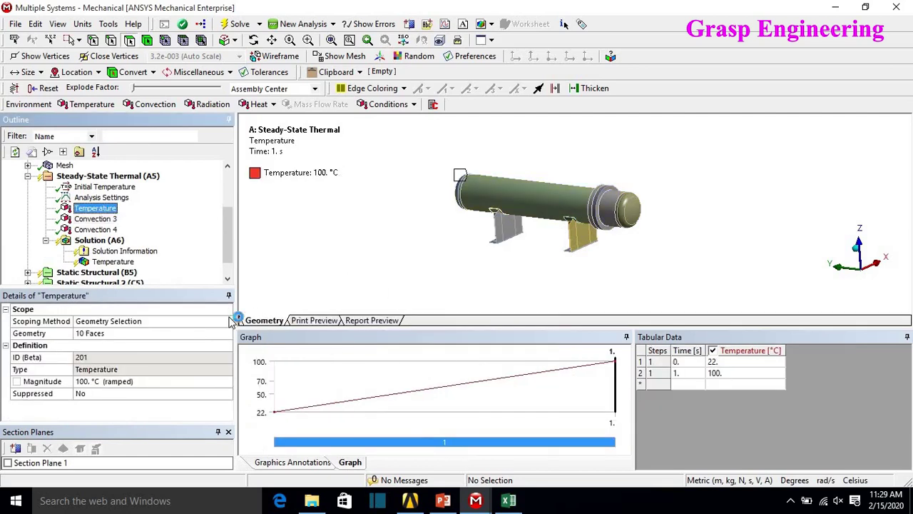
{"action": "left_click", "coordinate": [138, 333]}
{"action": "left_click", "coordinate": [95, 219]}
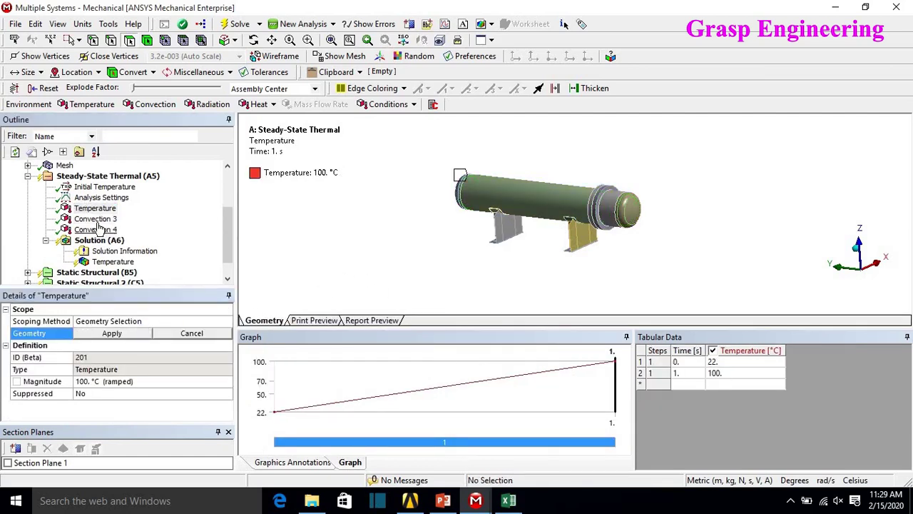
{"action": "left_click", "coordinate": [312, 243]}
{"action": "left_click_drag", "start_coordinate": [553, 236], "coordinate": [567, 230]}
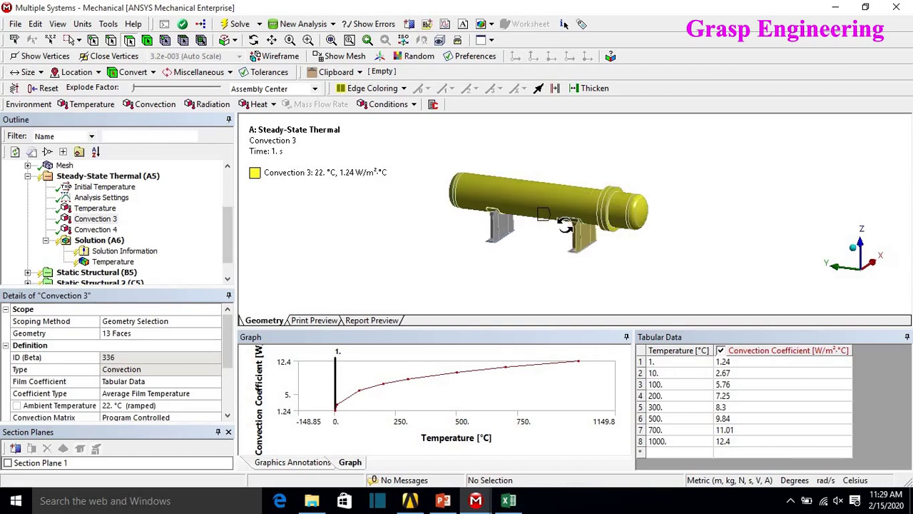
{"action": "left_click", "coordinate": [84, 230]}
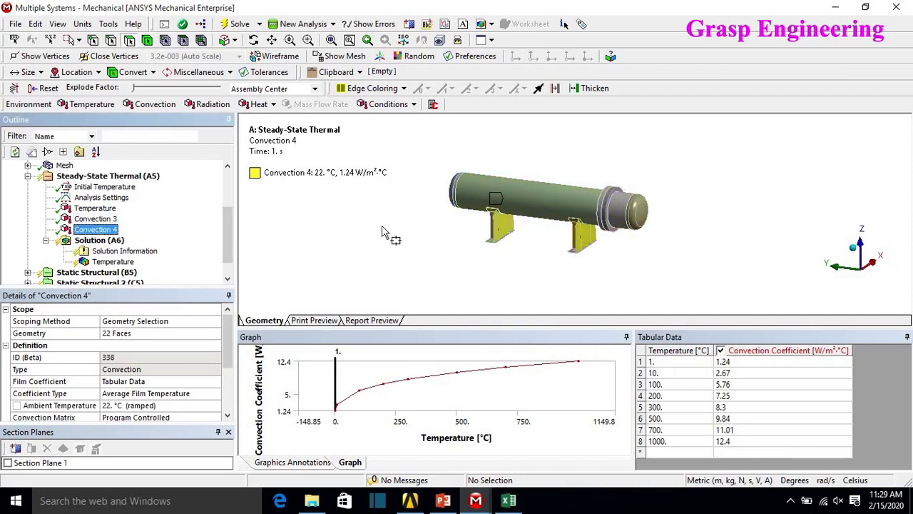
{"action": "right_click", "coordinate": [79, 242]}
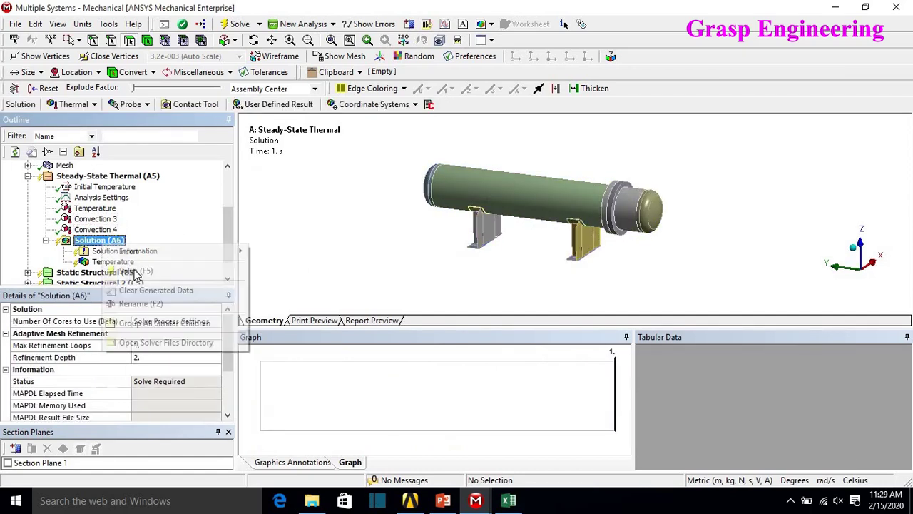
Step: Solve Solution (A6), then expand Steady-State Thermal to reach the Temperature result
{"action": "left_click", "coordinate": [107, 262]}
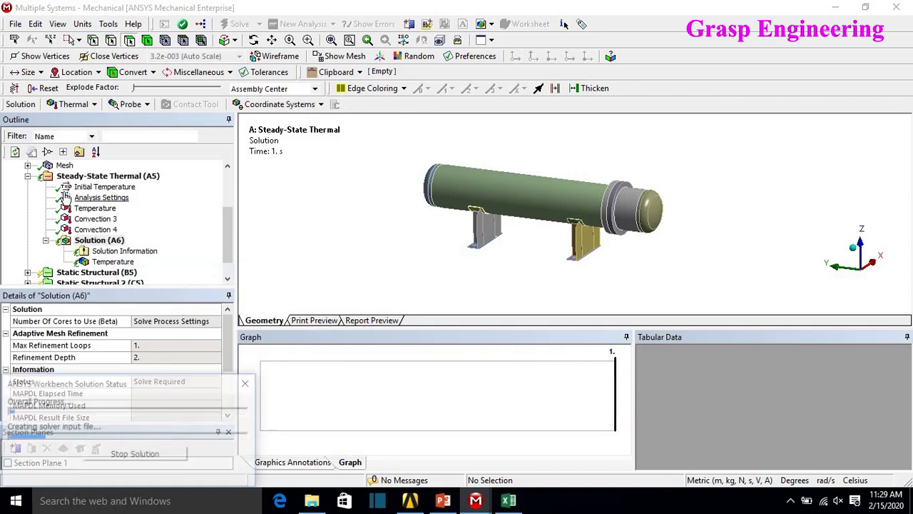
{"action": "left_click", "coordinate": [27, 176]}
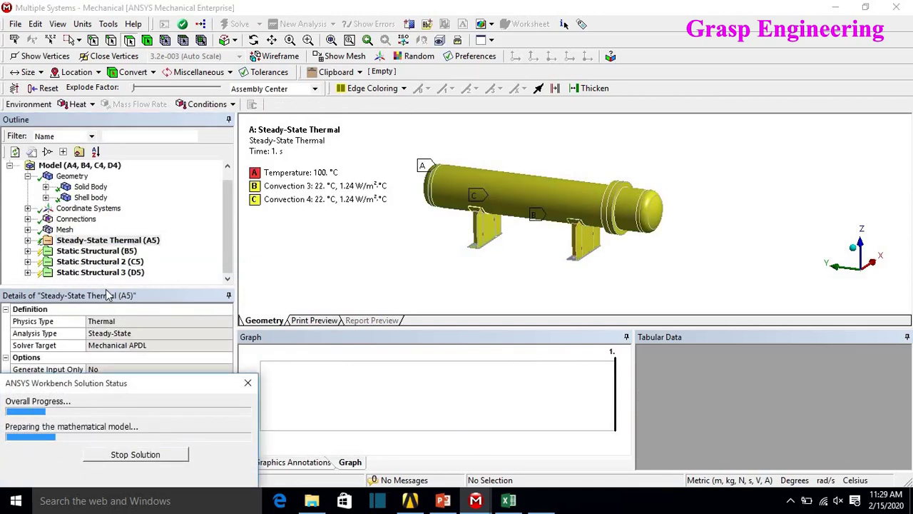
{"action": "left_click_drag", "start_coordinate": [108, 289], "coordinate": [107, 321]}
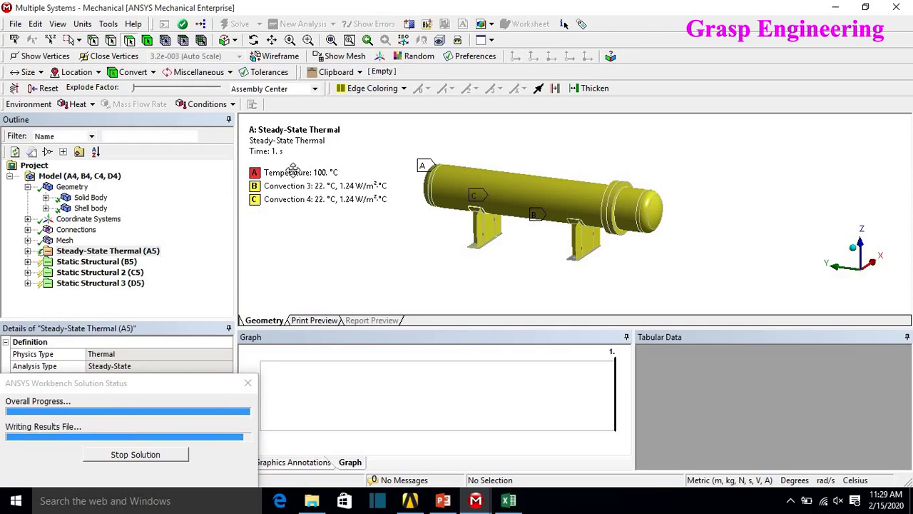
{"action": "left_click", "coordinate": [28, 251]}
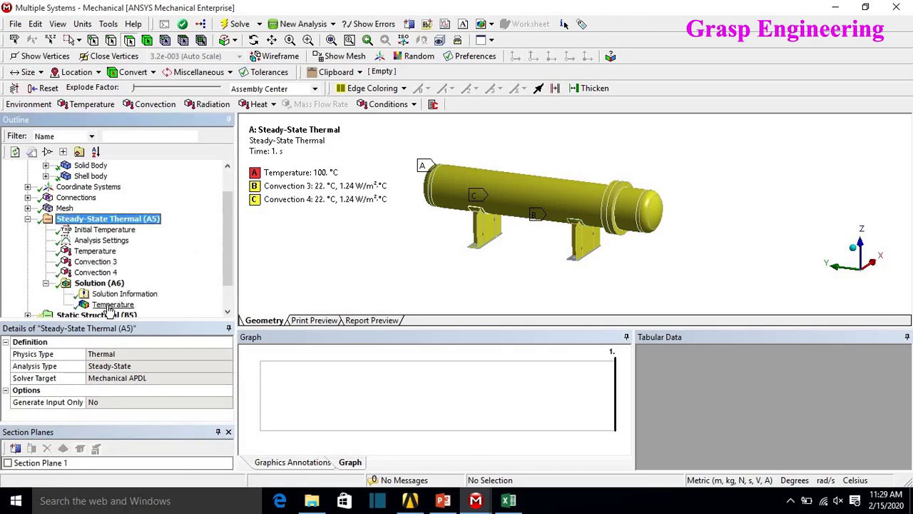
{"action": "left_click", "coordinate": [111, 304]}
Step: Fit the temperature legend to visible values and probe the vessel shell temperature
{"action": "right_click", "coordinate": [283, 151]}
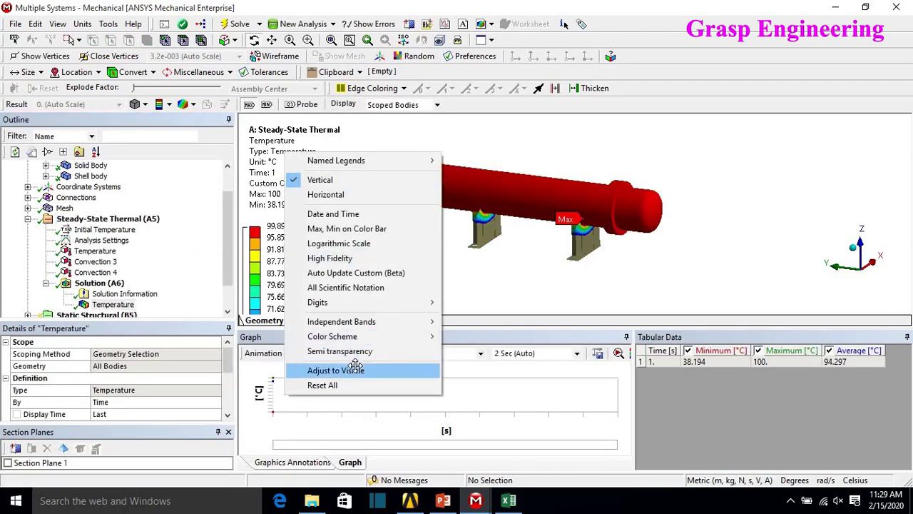
{"action": "left_click", "coordinate": [378, 369]}
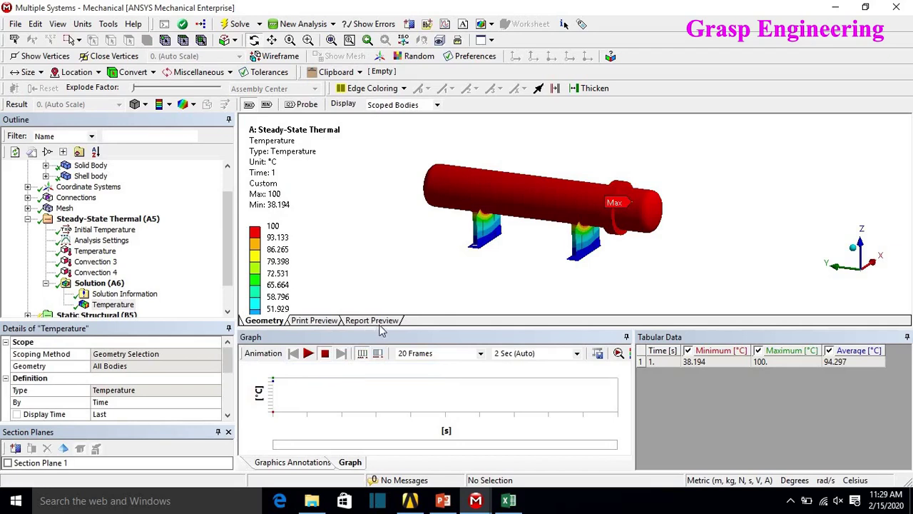
{"action": "left_click_drag", "start_coordinate": [389, 331], "coordinate": [390, 395]}
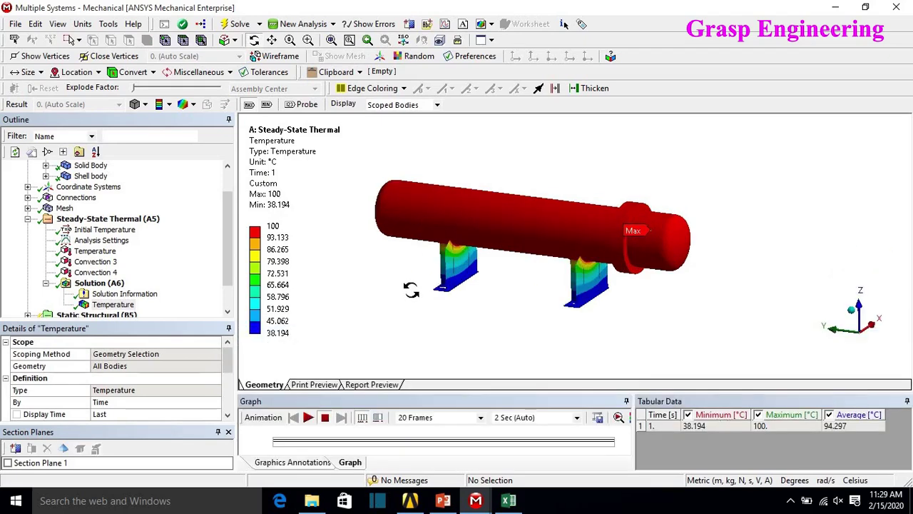
{"action": "left_click", "coordinate": [307, 105]}
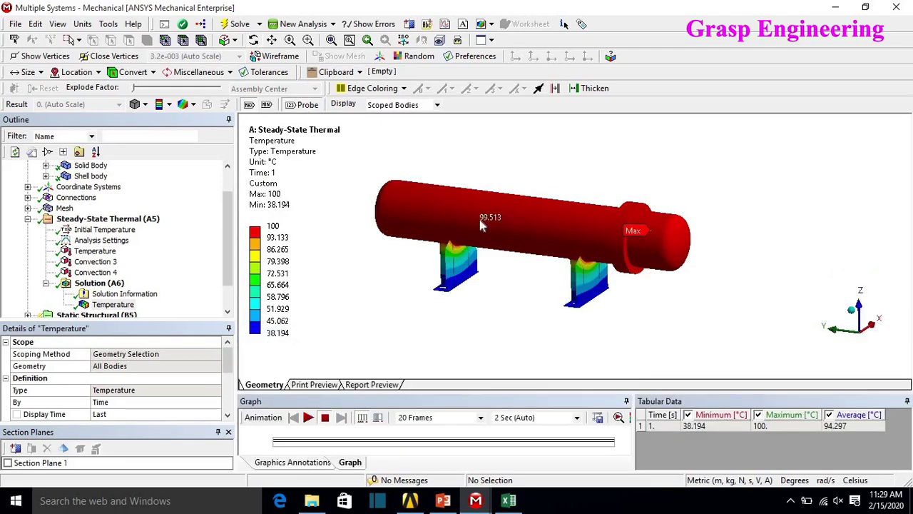
{"action": "scroll", "coordinate": [521, 257], "scroll_direction": "up", "scroll_amount": 5}
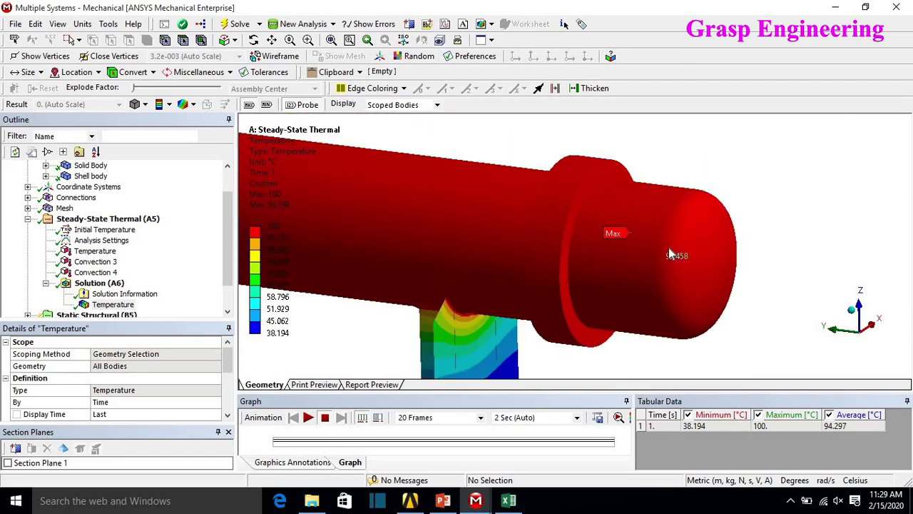
{"action": "left_click", "coordinate": [430, 203]}
{"action": "scroll", "coordinate": [439, 208], "scroll_direction": "down", "scroll_amount": 5}
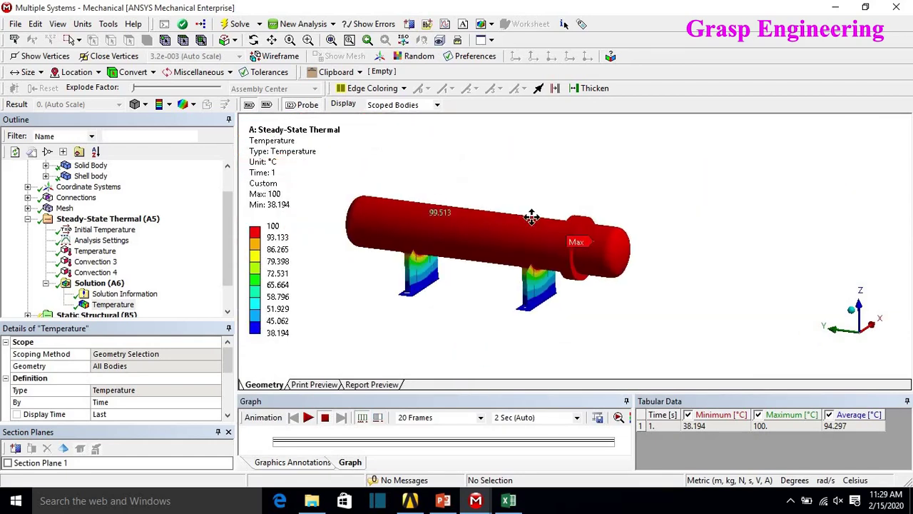
Step: Probe temperatures at two points on each of the left and right support bases
{"action": "middle_click_drag", "start_coordinate": [531, 218], "coordinate": [571, 191], "text": "ctrl"}
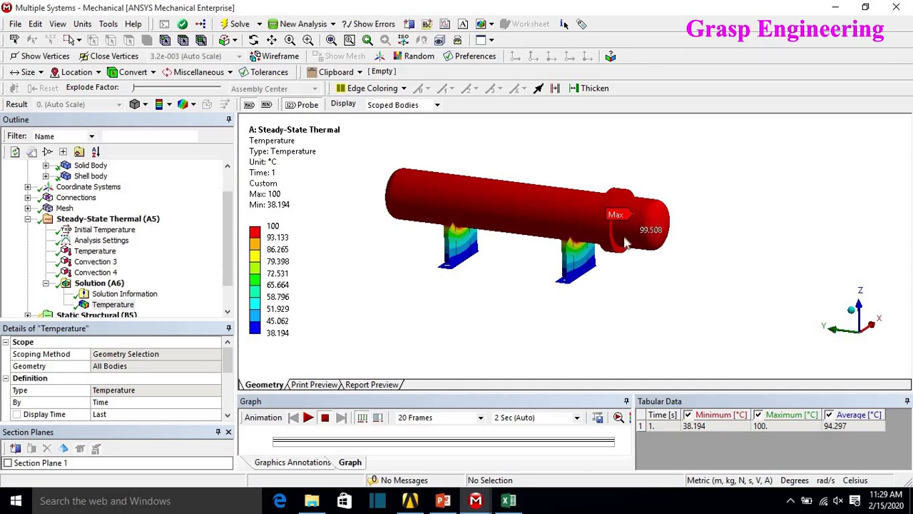
{"action": "scroll", "coordinate": [636, 246], "scroll_direction": "up", "scroll_amount": 2}
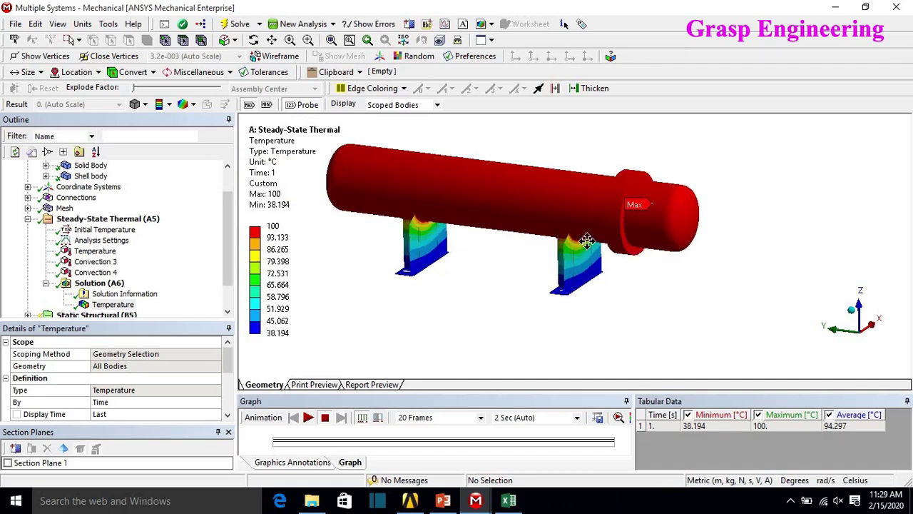
{"action": "scroll", "coordinate": [456, 267], "scroll_direction": "up", "scroll_amount": 3}
{"action": "middle_click_drag", "start_coordinate": [447, 235], "coordinate": [492, 332], "text": "ctrl"}
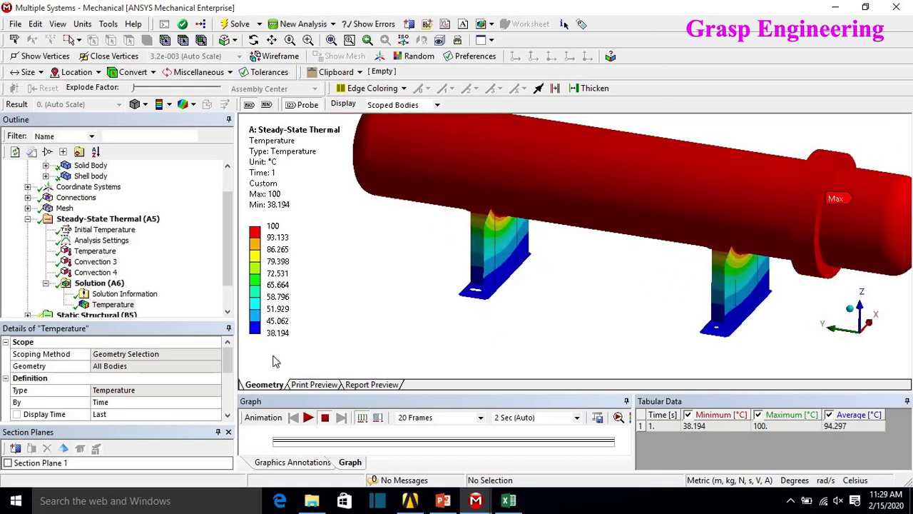
{"action": "left_click", "coordinate": [488, 293]}
{"action": "left_click", "coordinate": [510, 271]}
{"action": "left_click", "coordinate": [746, 313]}
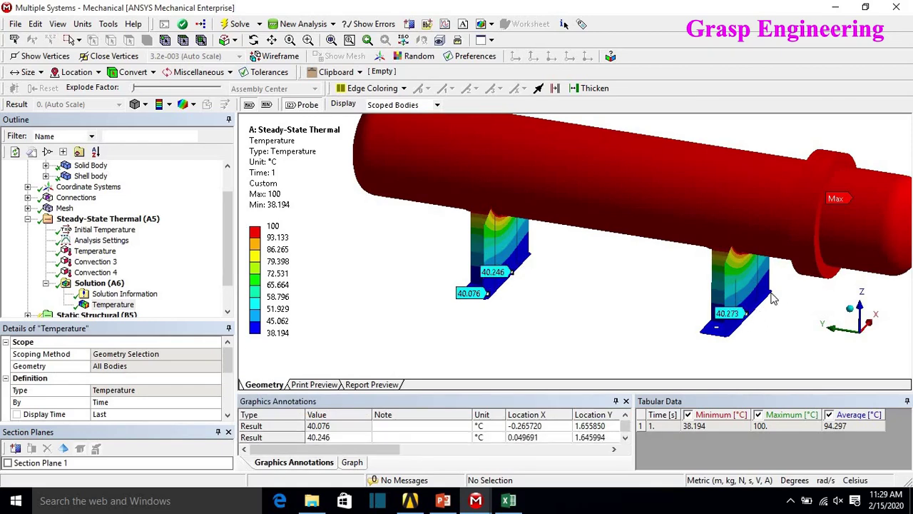
{"action": "left_click", "coordinate": [769, 300]}
Step: Probe a support from where it meets the vessel down to its lower part
{"action": "middle_click_drag", "start_coordinate": [769, 300], "coordinate": [581, 298]}
{"action": "scroll", "coordinate": [563, 271], "scroll_direction": "up", "scroll_amount": 3}
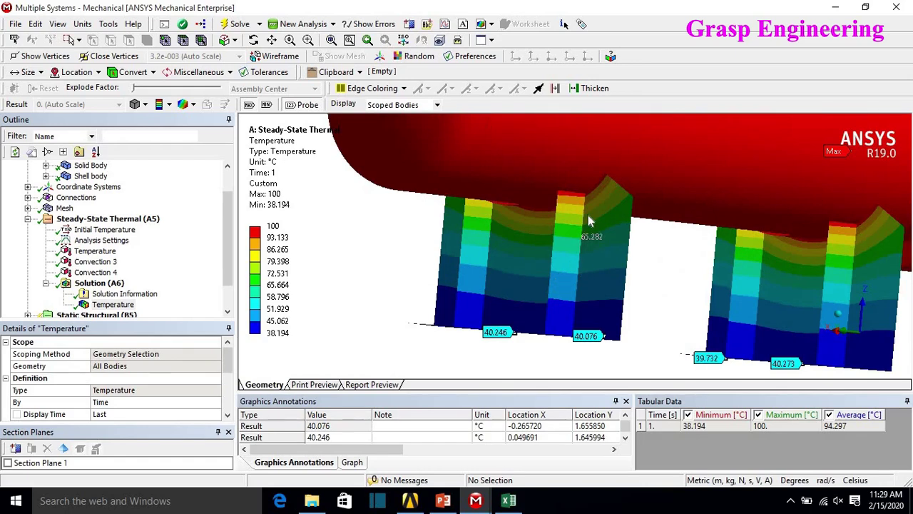
{"action": "left_click", "coordinate": [580, 158]}
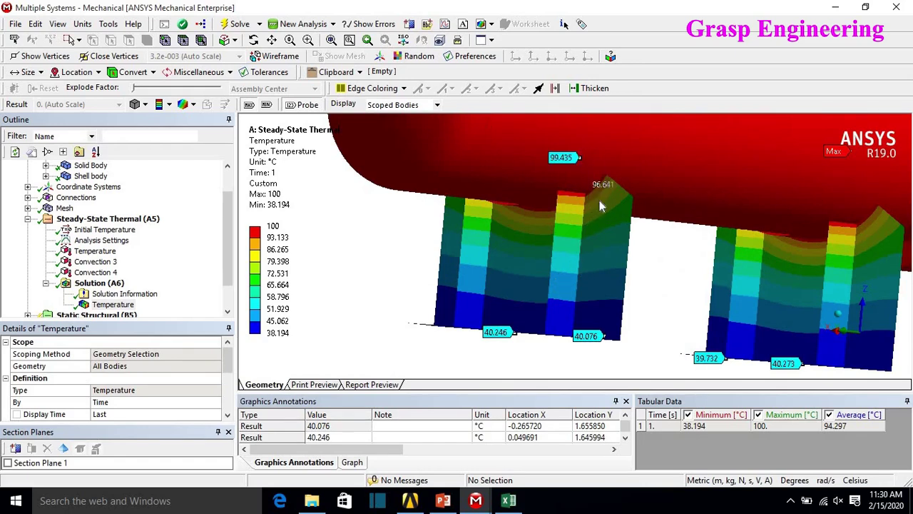
{"action": "left_click", "coordinate": [609, 254]}
{"action": "left_click", "coordinate": [602, 289]}
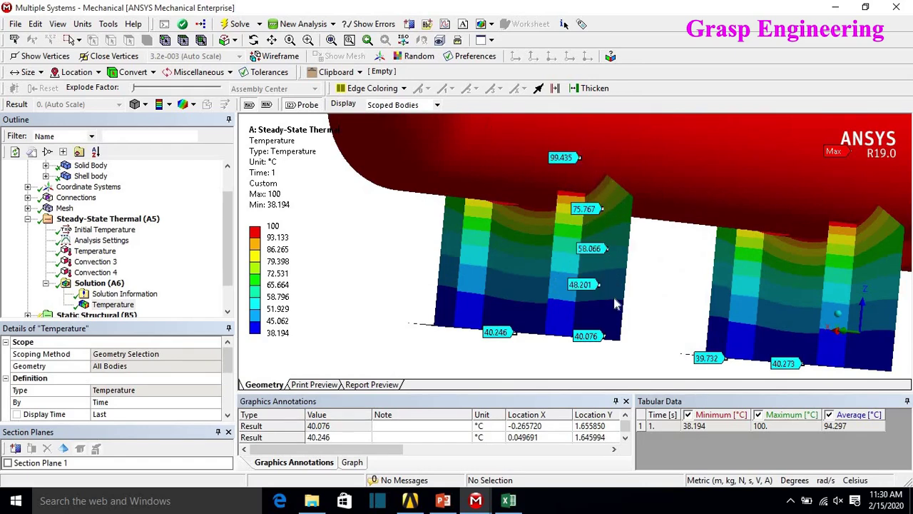
{"action": "scroll", "coordinate": [613, 298], "scroll_direction": "down", "scroll_amount": 2}
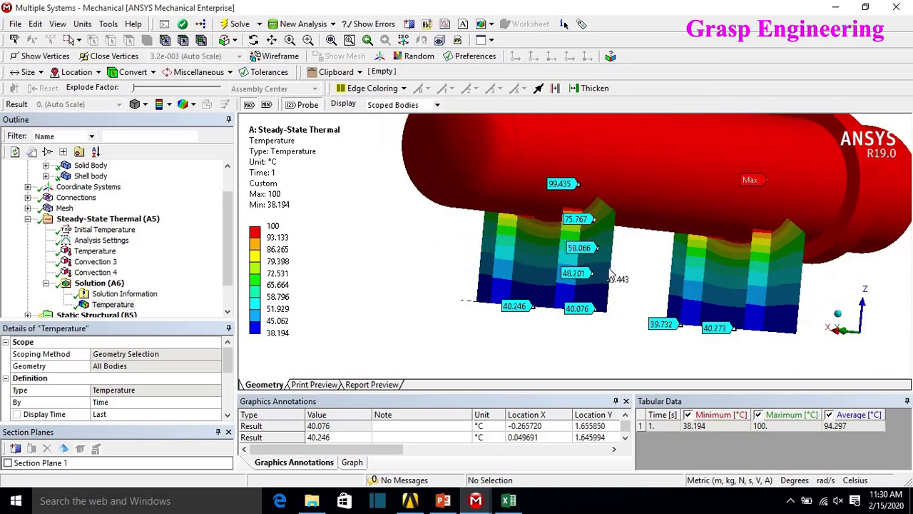
{"action": "left_click", "coordinate": [101, 283]}
{"action": "left_click", "coordinate": [28, 219]}
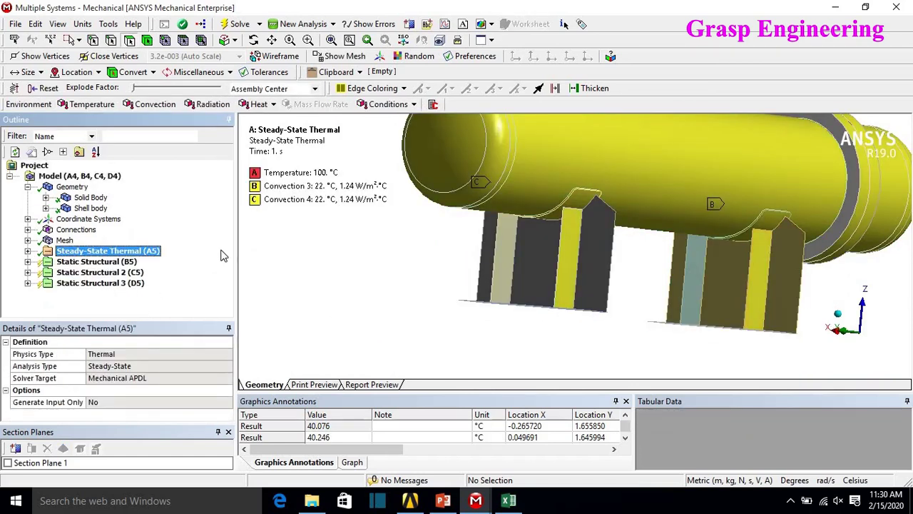
Step: Open system B's Static Structural setup in Mechanical and review Fixed Support 2
{"action": "key", "text": "alt+Tab"}
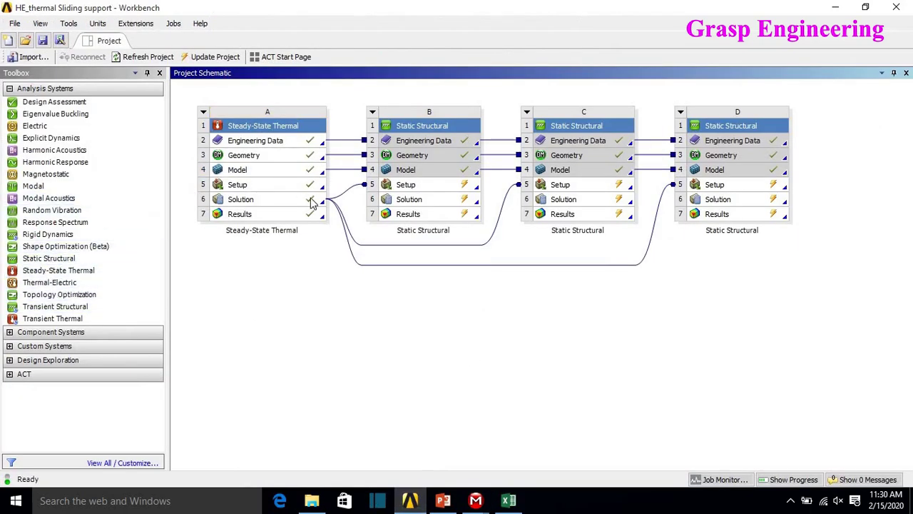
{"action": "double_click", "coordinate": [437, 187]}
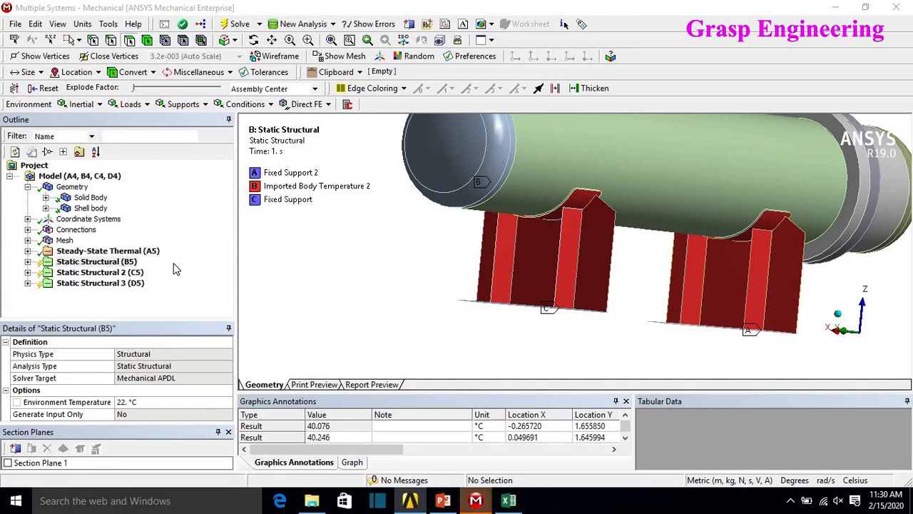
{"action": "left_click", "coordinate": [82, 252]}
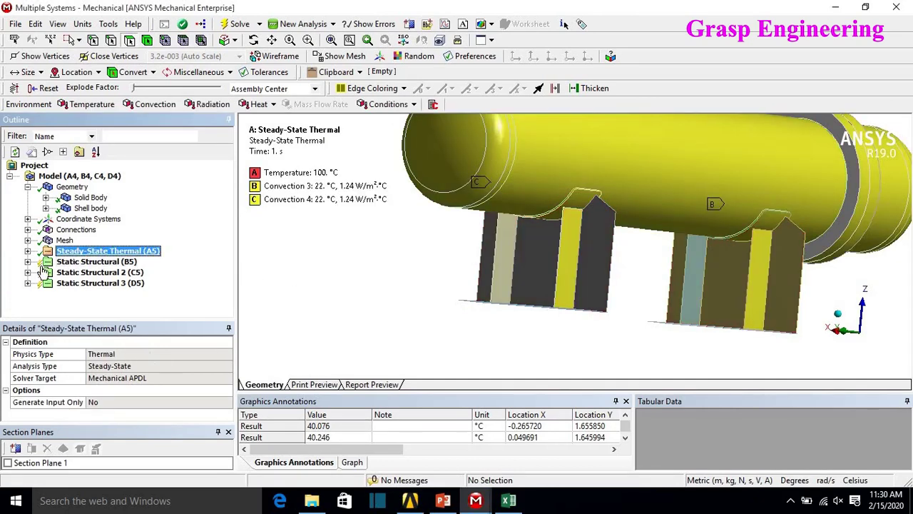
{"action": "left_click", "coordinate": [28, 262]}
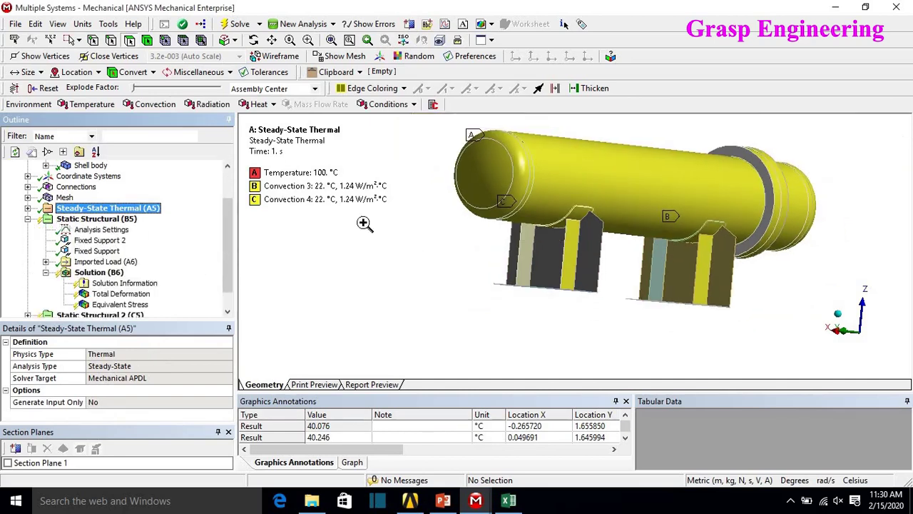
{"action": "right_click", "coordinate": [362, 219]}
{"action": "left_click", "coordinate": [292, 136]}
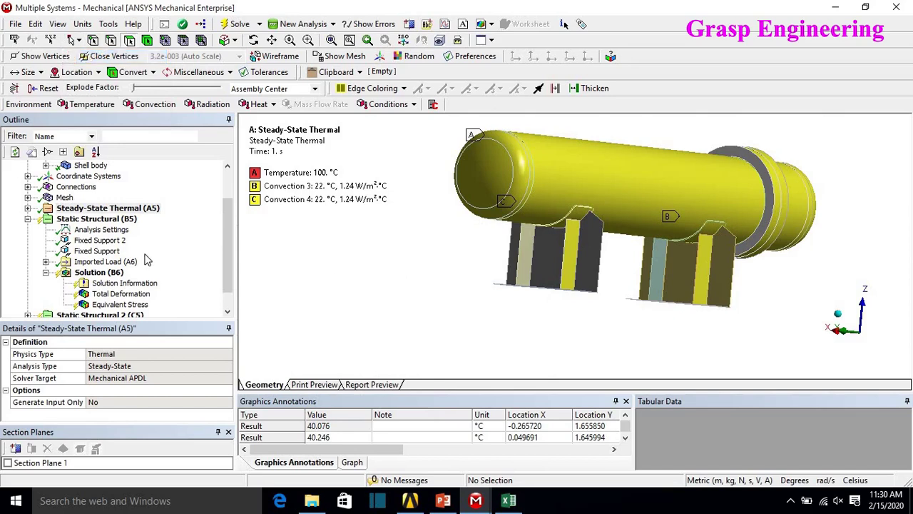
{"action": "left_click", "coordinate": [107, 241]}
{"action": "middle_click_drag", "start_coordinate": [454, 284], "coordinate": [374, 301]}
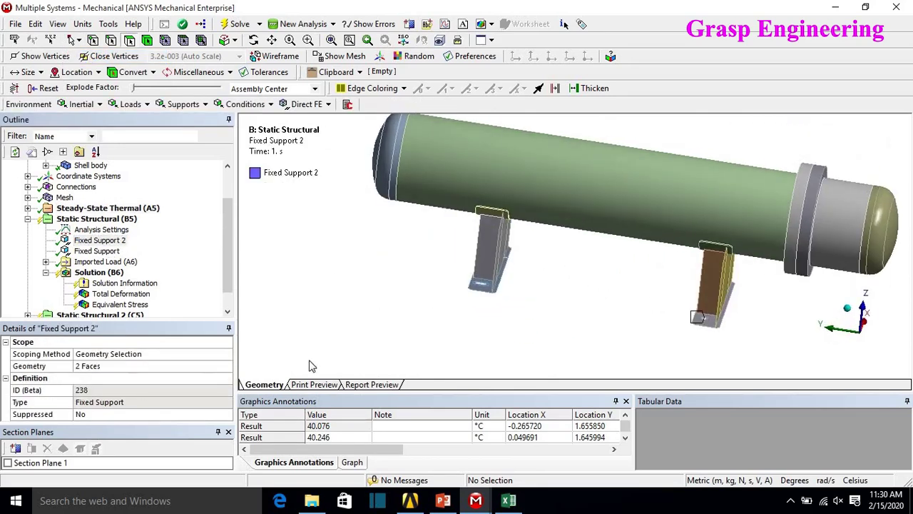
Step: Check the 2 faces held by Fixed Support 2 on the support foot
{"action": "left_click", "coordinate": [108, 366]}
{"action": "middle_click_drag", "start_coordinate": [533, 241], "coordinate": [175, 232]}
{"action": "scroll", "coordinate": [600, 172], "scroll_direction": "up", "scroll_amount": 6}
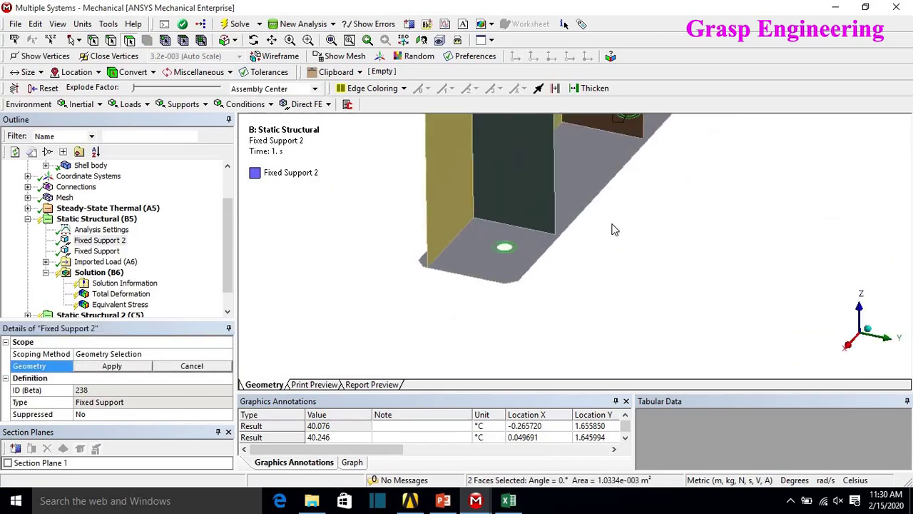
{"action": "left_click", "coordinate": [112, 366]}
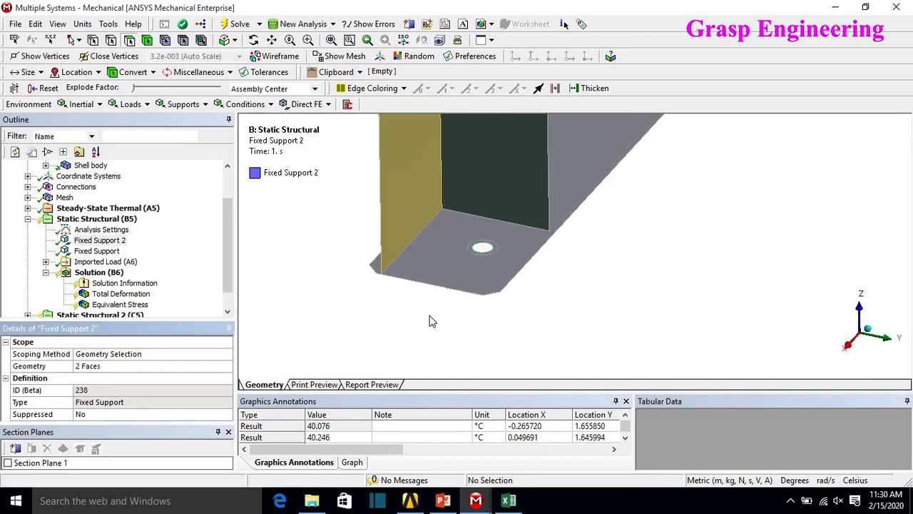
{"action": "scroll", "coordinate": [546, 261], "scroll_direction": "down", "scroll_amount": 6}
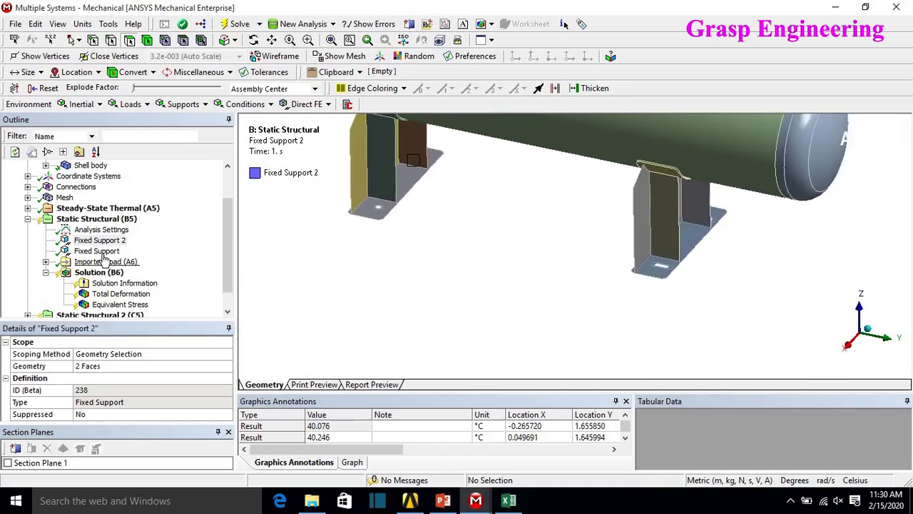
Step: Assign the two base-plate slot faces to the other Fixed Support
{"action": "left_click", "coordinate": [96, 251]}
{"action": "left_click", "coordinate": [113, 366]}
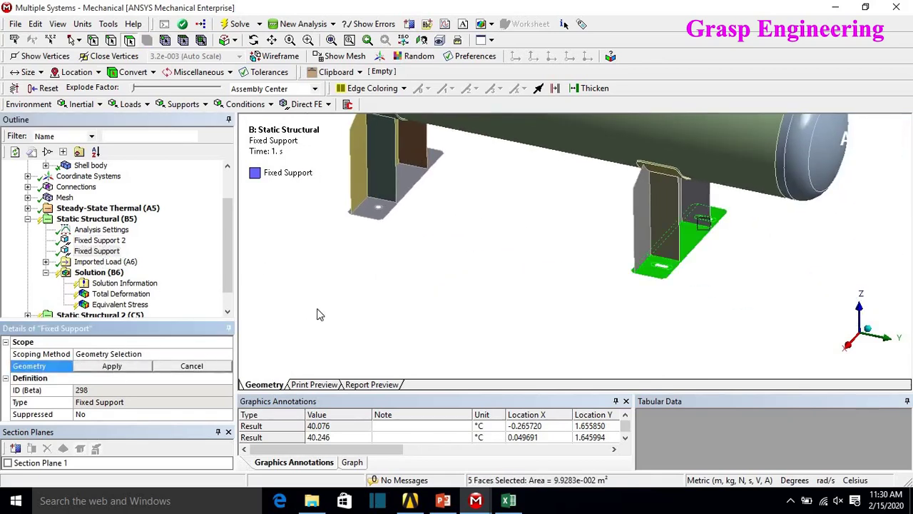
{"action": "middle_click_drag", "start_coordinate": [475, 295], "coordinate": [481, 227]}
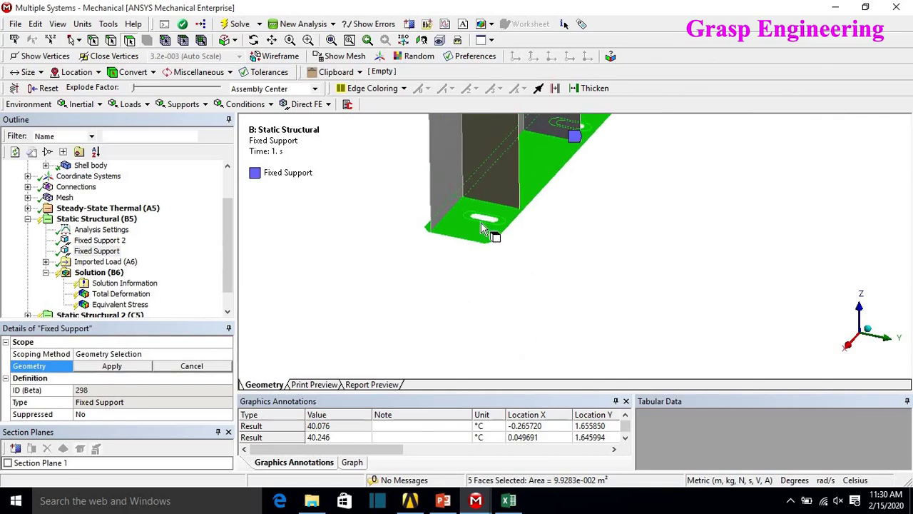
{"action": "left_click", "coordinate": [485, 220]}
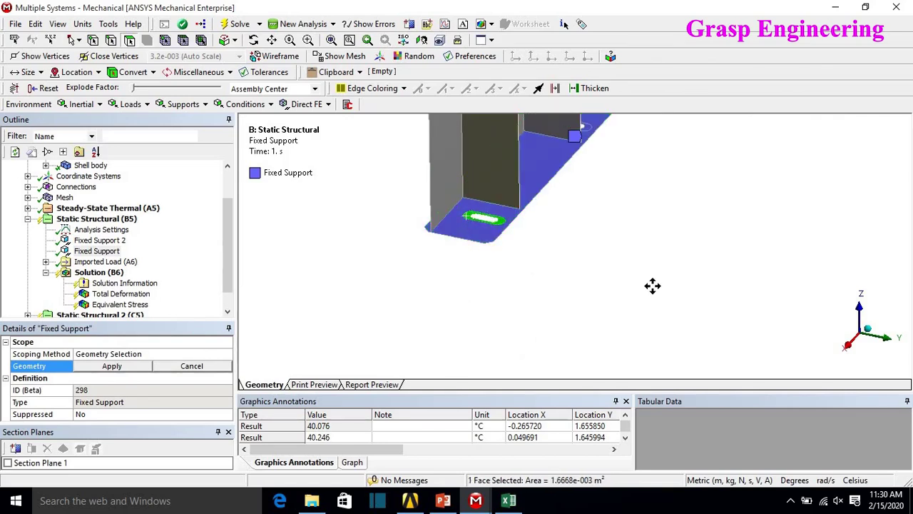
{"action": "middle_click_drag", "start_coordinate": [652, 285], "coordinate": [540, 229], "text": "ctrl"}
{"action": "left_click", "coordinate": [521, 218], "text": "ctrl"}
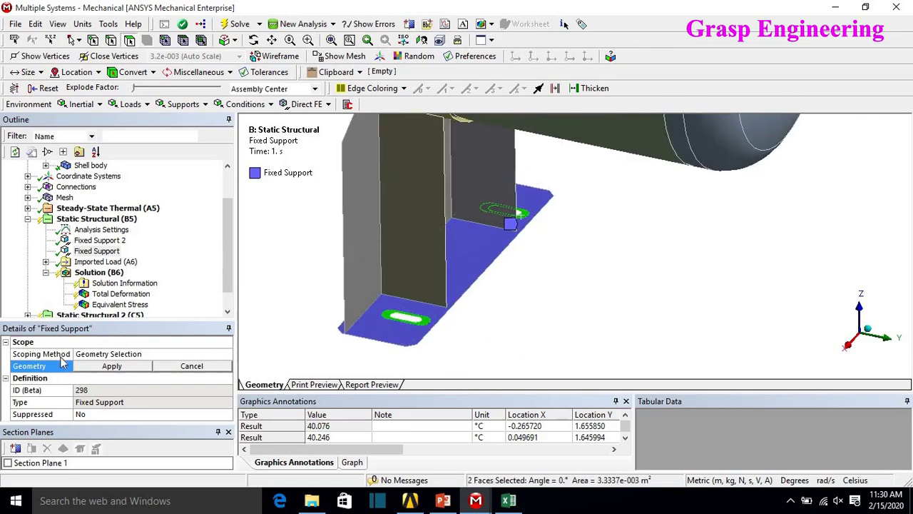
{"action": "left_click", "coordinate": [112, 365]}
Step: Expand and select Imported Load (A6) to show its two body temperatures
{"action": "scroll", "coordinate": [651, 292], "scroll_direction": "down", "scroll_amount": 8}
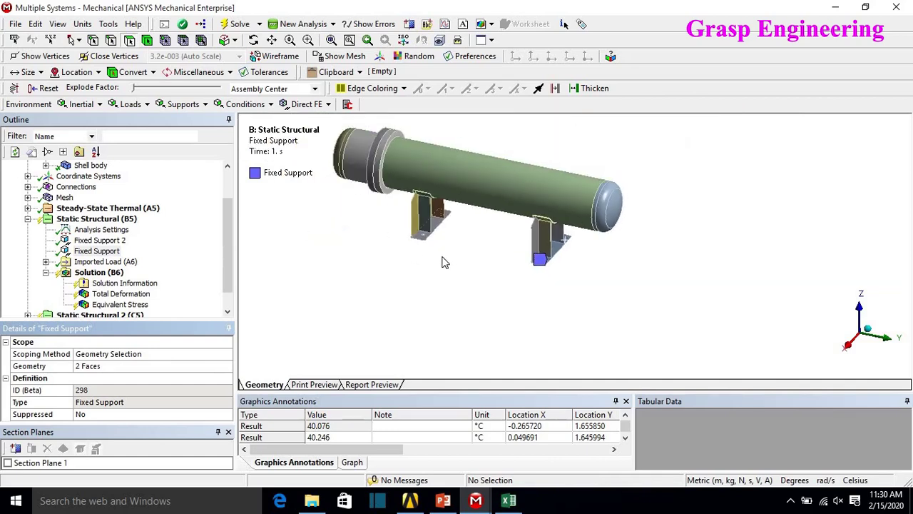
{"action": "scroll", "coordinate": [442, 262], "scroll_direction": "up", "scroll_amount": 10}
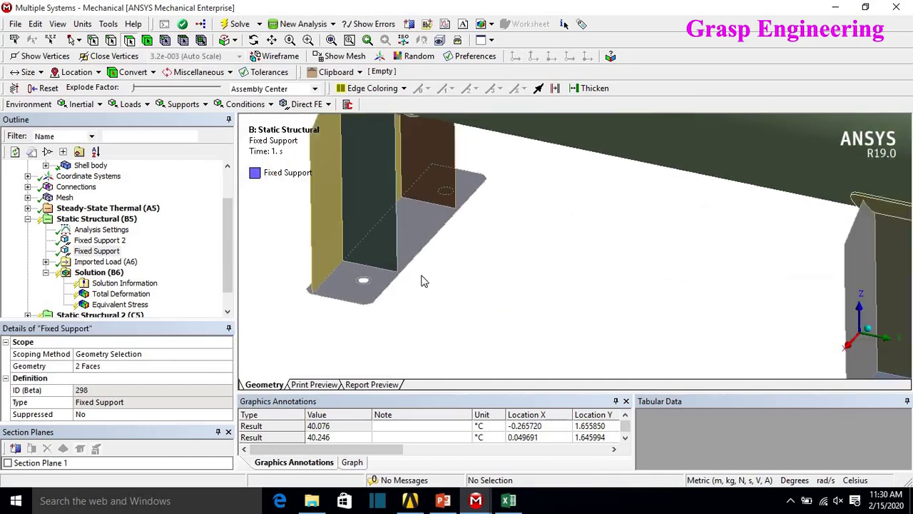
{"action": "scroll", "coordinate": [511, 263], "scroll_direction": "down", "scroll_amount": 3}
{"action": "scroll", "coordinate": [457, 313], "scroll_direction": "down", "scroll_amount": 5}
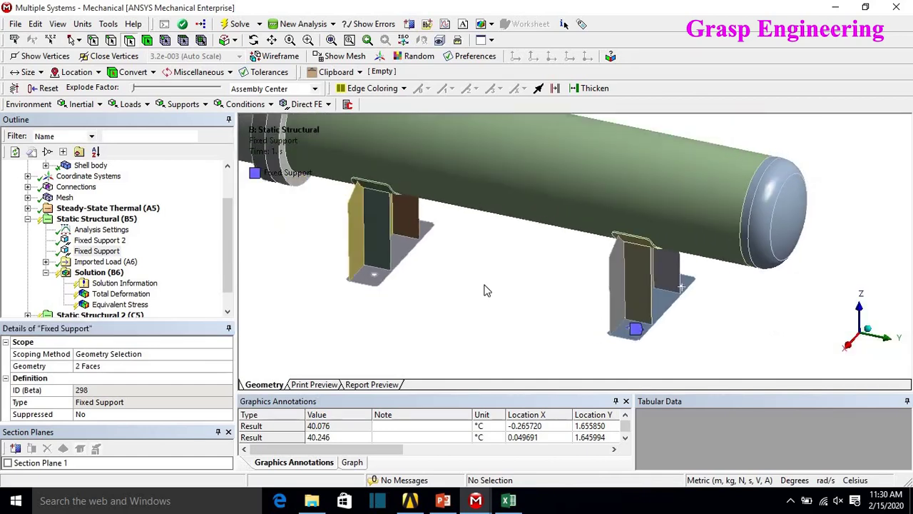
{"action": "left_click", "coordinate": [46, 262]}
{"action": "left_click", "coordinate": [107, 262]}
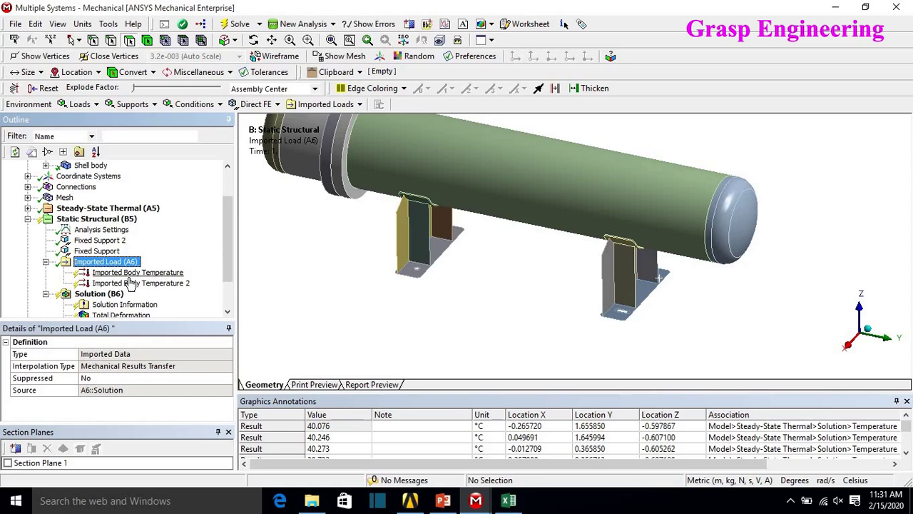
{"action": "left_click", "coordinate": [120, 274]}
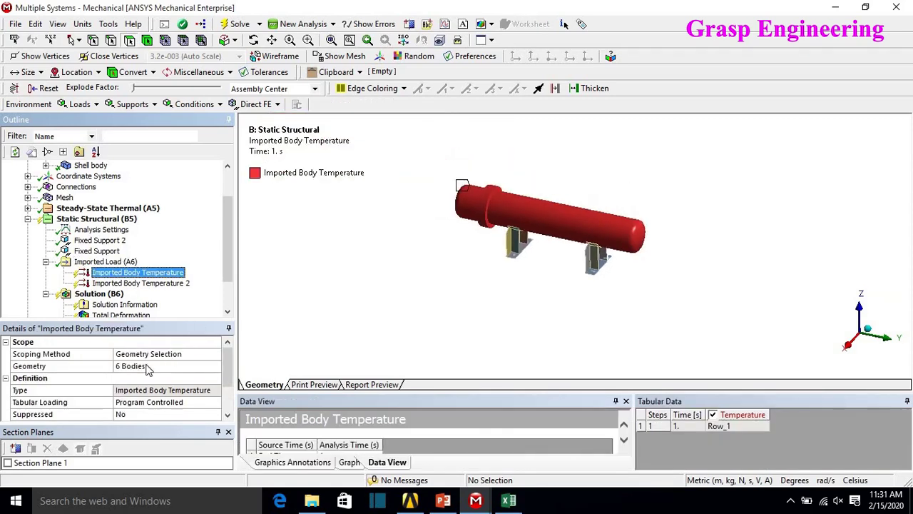
{"action": "left_click", "coordinate": [147, 367]}
{"action": "scroll", "coordinate": [636, 294], "scroll_direction": "up", "scroll_amount": 3}
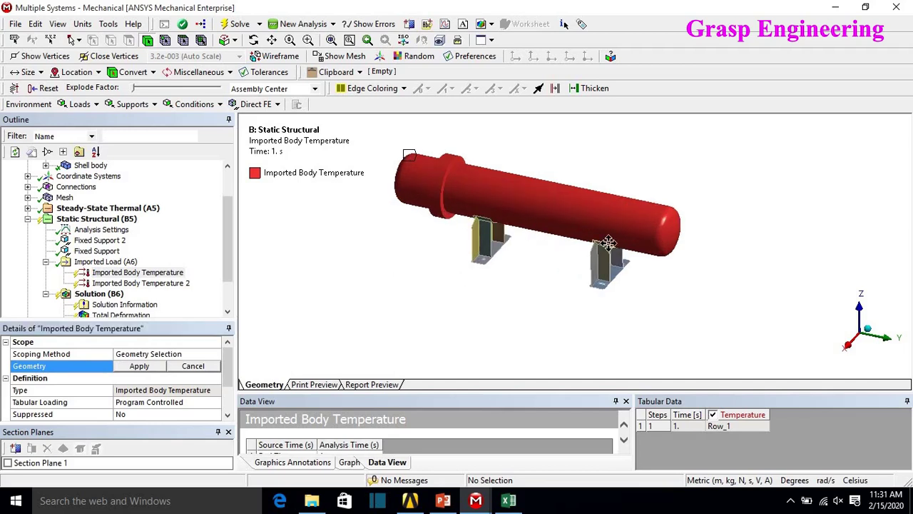
{"action": "left_click_drag", "start_coordinate": [608, 243], "coordinate": [695, 262]}
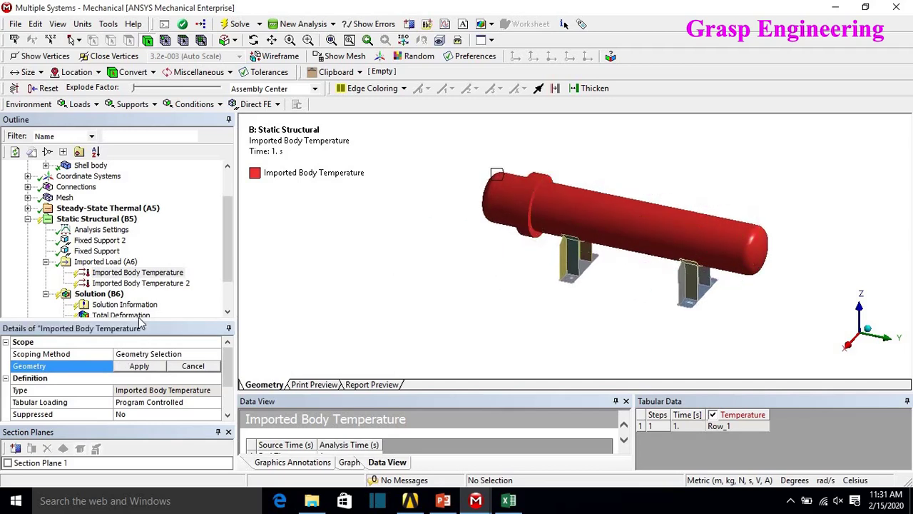
{"action": "left_click", "coordinate": [138, 285]}
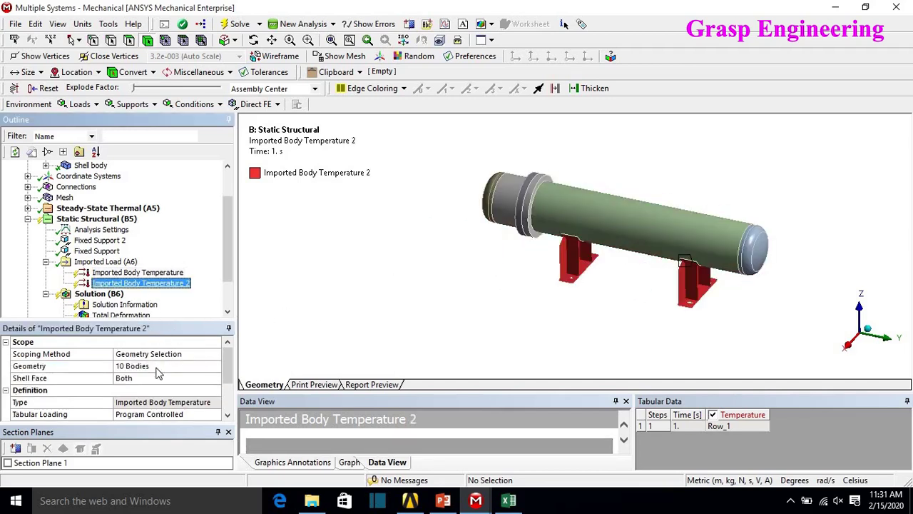
{"action": "left_click", "coordinate": [107, 261]}
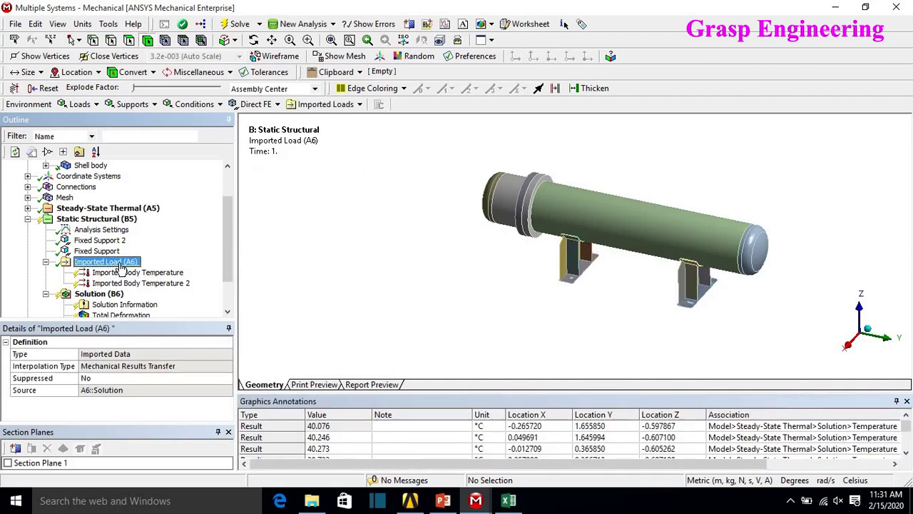
{"action": "left_click", "coordinate": [410, 500]}
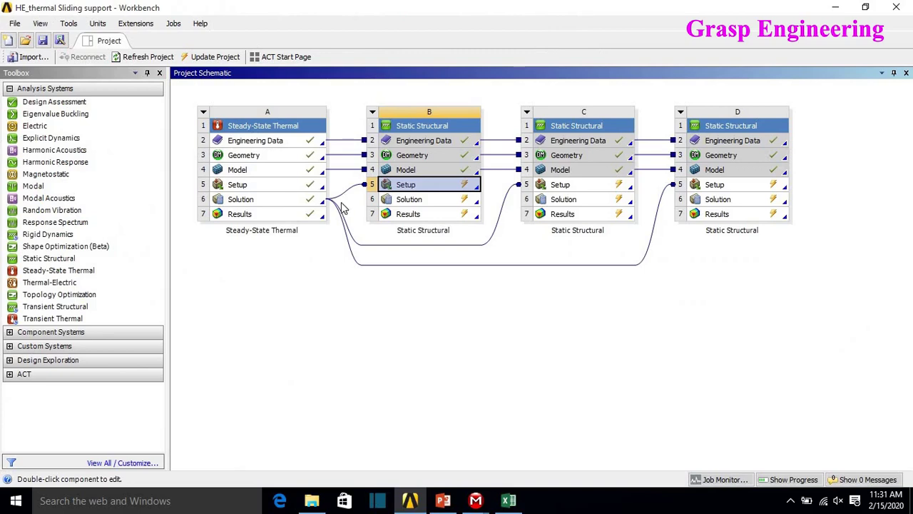
{"action": "left_click", "coordinate": [835, 7]}
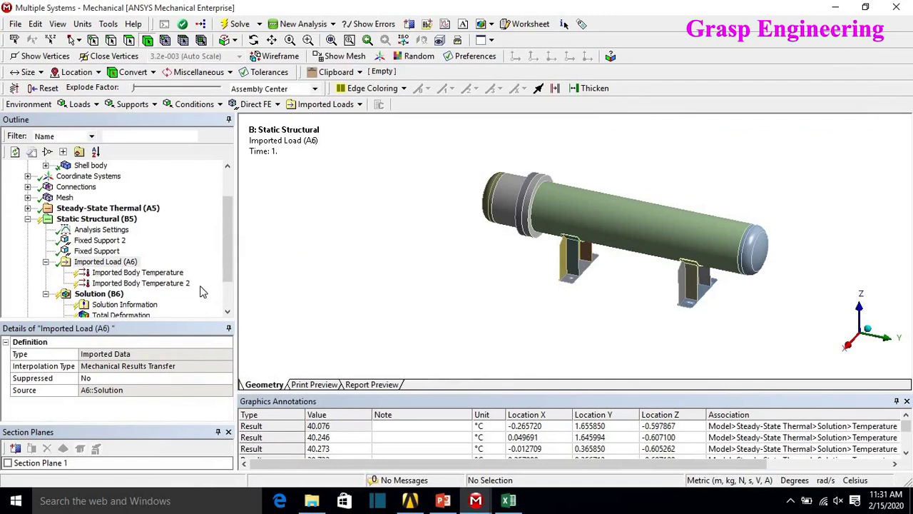
{"action": "right_click", "coordinate": [107, 261]}
{"action": "mouse_move", "coordinate": [214, 267]}
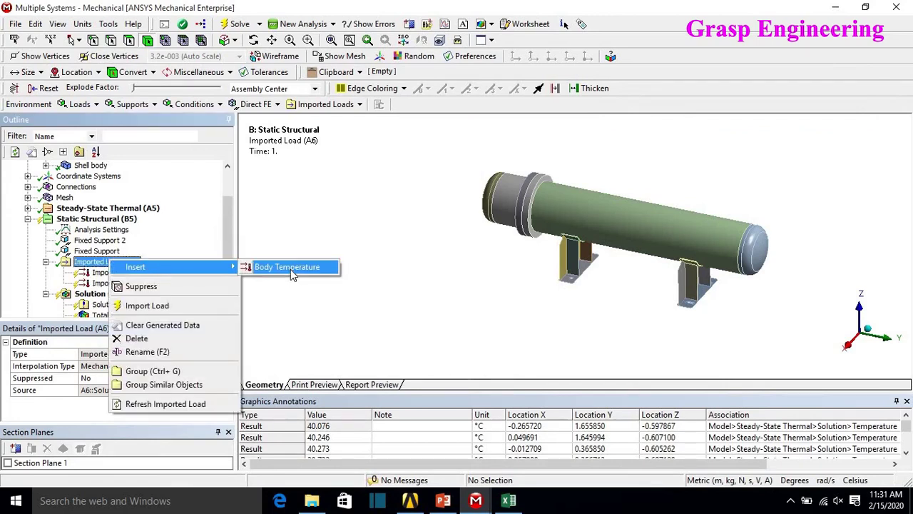
{"action": "left_click", "coordinate": [291, 268]}
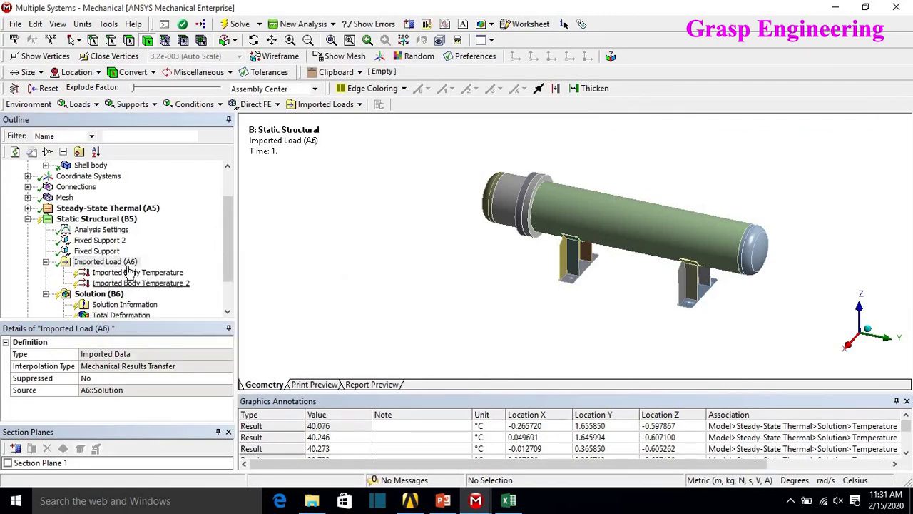
{"action": "right_click", "coordinate": [123, 262]}
Step: Import the thermal temperatures and view both Imported Body Temperature contours
{"action": "left_click", "coordinate": [161, 305]}
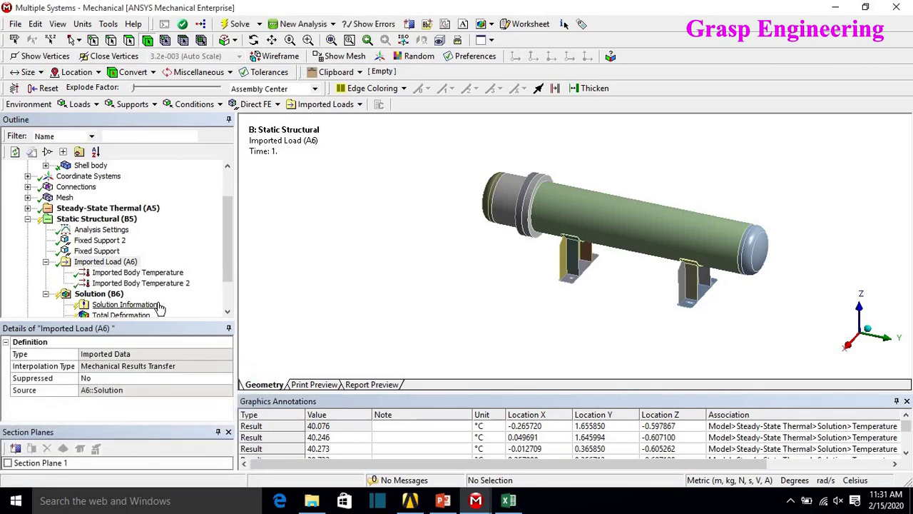
{"action": "left_click", "coordinate": [178, 273]}
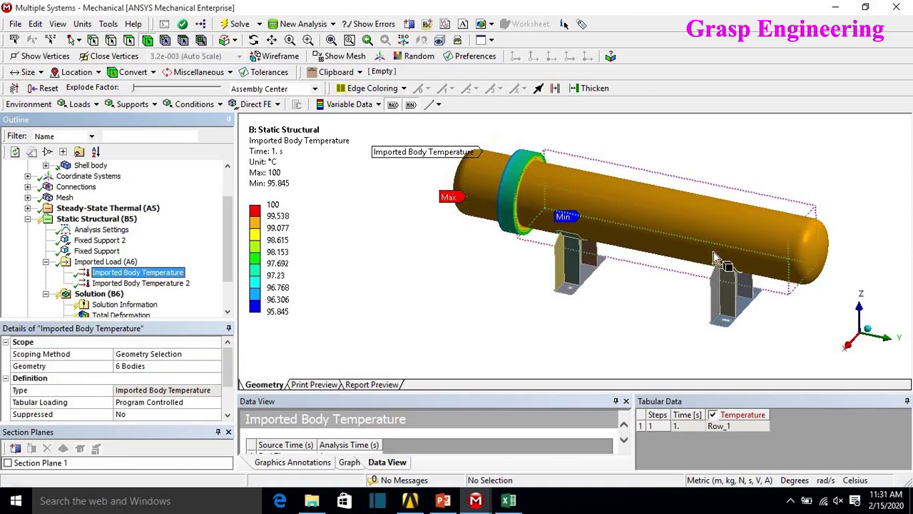
{"action": "left_click", "coordinate": [137, 283]}
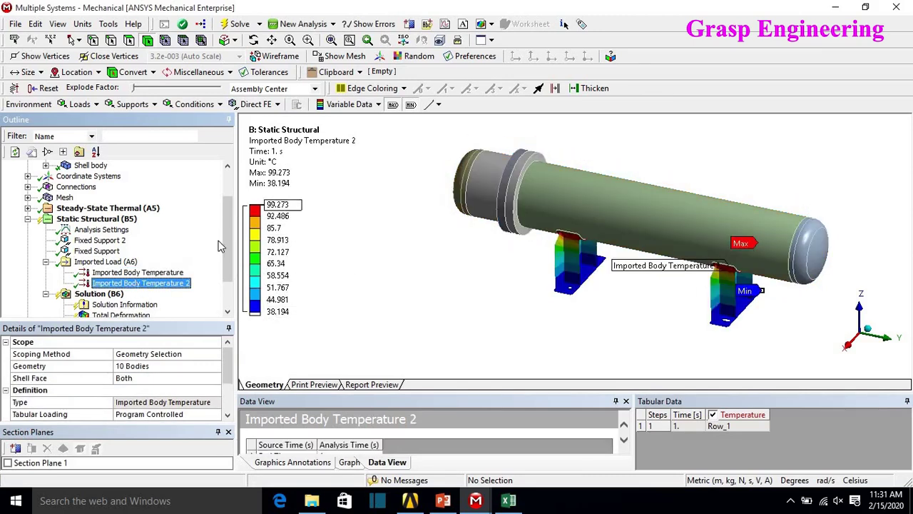
{"action": "left_click", "coordinate": [161, 276], "text": "ctrl"}
{"action": "middle_click_drag", "start_coordinate": [350, 257], "coordinate": [386, 288]}
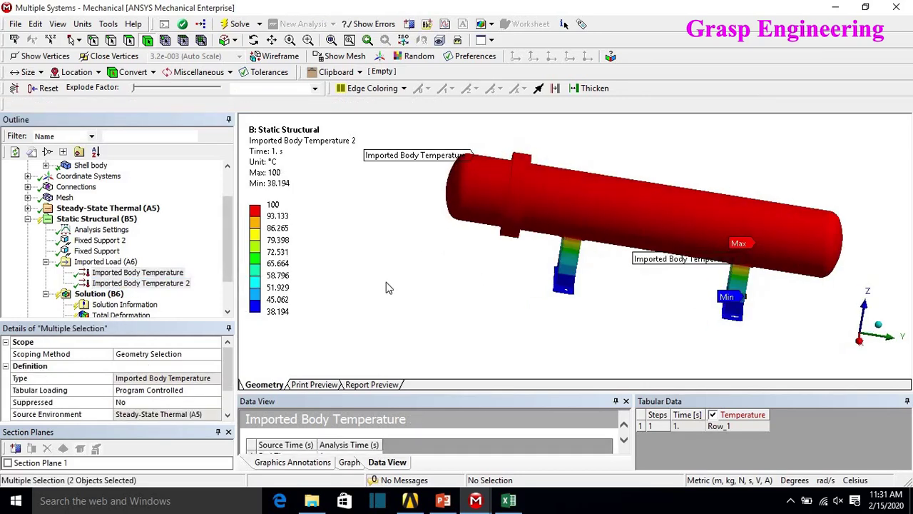
Step: Compare with the thermal Temperature result, close Section Planes, and reselect the fixed supports
{"action": "left_click", "coordinate": [27, 208]}
{"action": "left_click", "coordinate": [113, 293]}
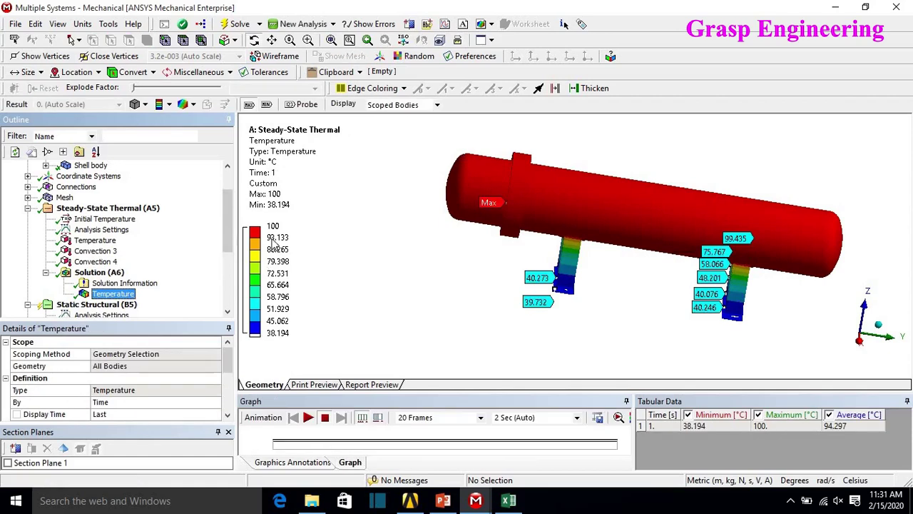
{"action": "left_click", "coordinate": [27, 208]}
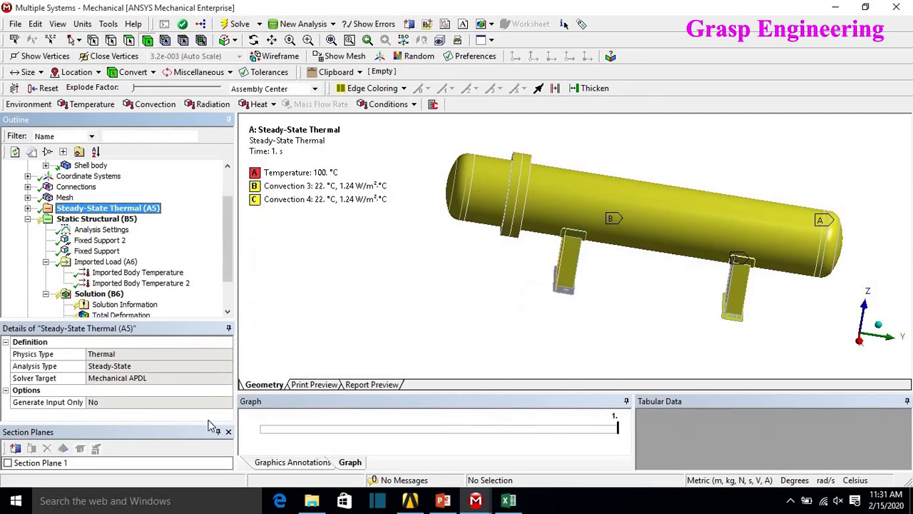
{"action": "left_click", "coordinate": [228, 432]}
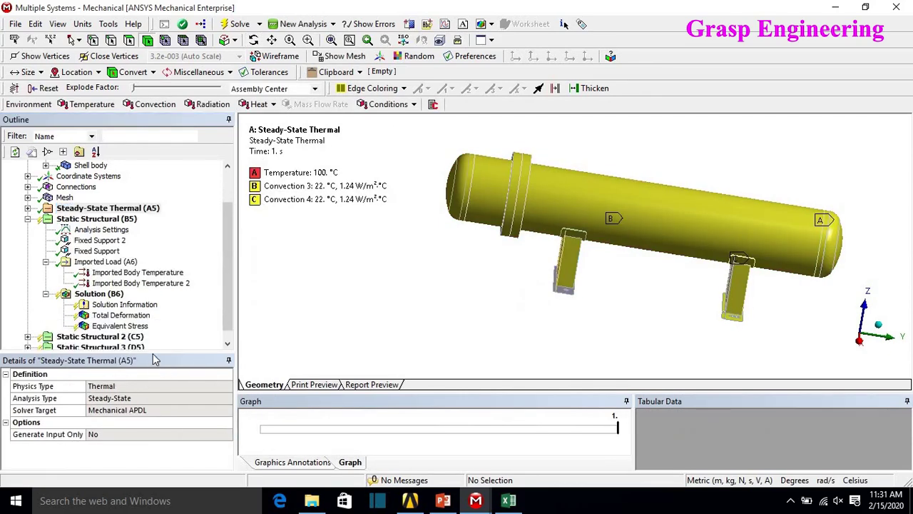
{"action": "left_click_drag", "start_coordinate": [152, 361], "coordinate": [152, 392]}
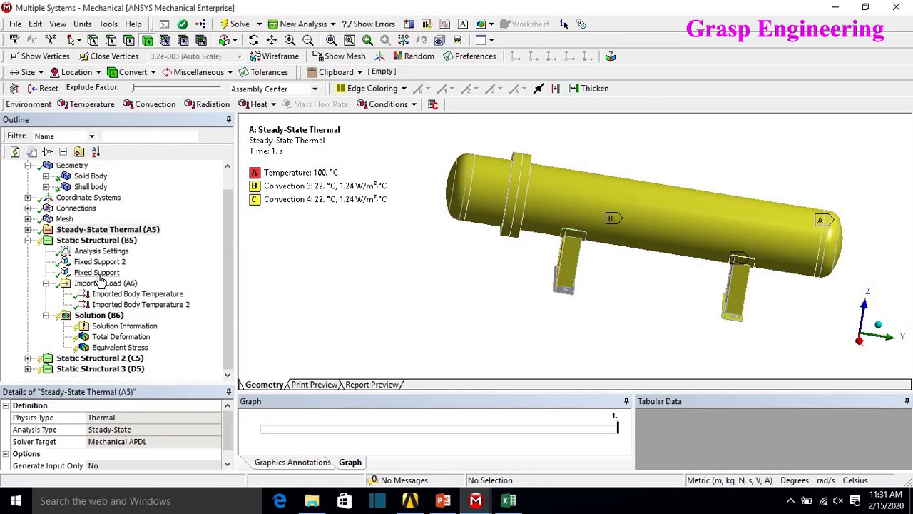
{"action": "left_click", "coordinate": [97, 272]}
{"action": "left_click", "coordinate": [107, 262]}
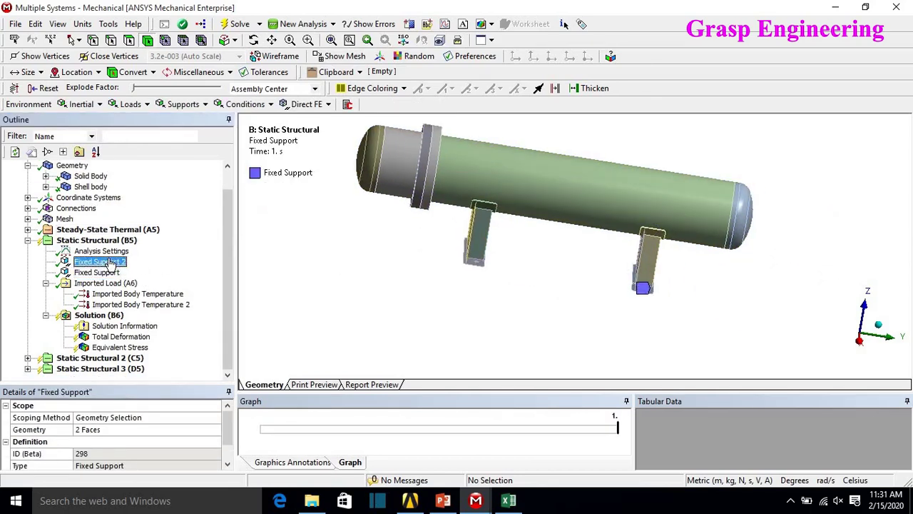
Step: Check both fixed supports together, then solve Solution (B6)
{"action": "left_click", "coordinate": [96, 271], "text": "ctrl"}
{"action": "middle_click_drag", "start_coordinate": [597, 267], "coordinate": [555, 275]}
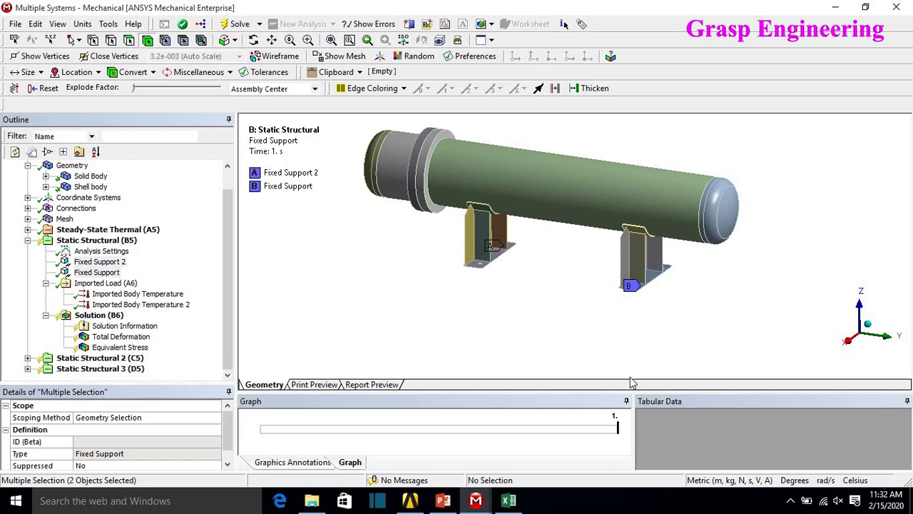
{"action": "scroll", "coordinate": [640, 314], "scroll_direction": "up", "scroll_amount": 5}
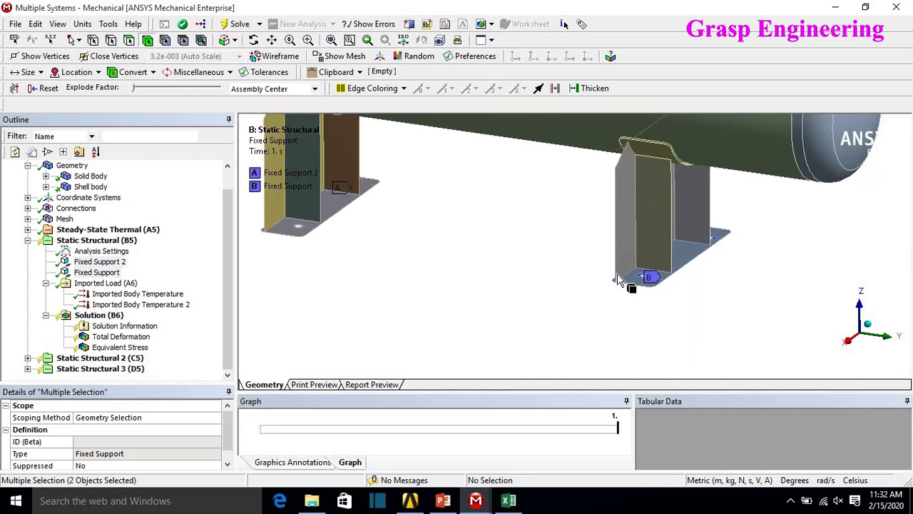
{"action": "scroll", "coordinate": [619, 280], "scroll_direction": "down", "scroll_amount": 5}
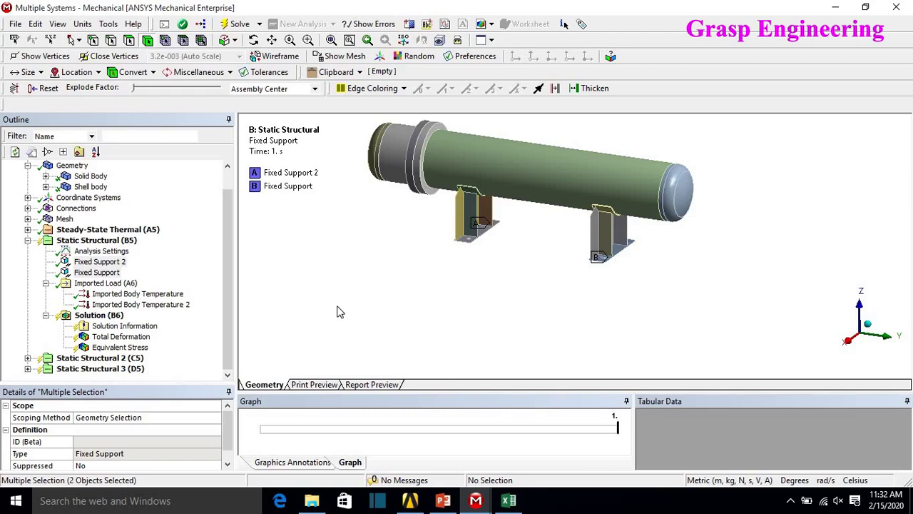
{"action": "left_click", "coordinate": [85, 315]}
{"action": "right_click", "coordinate": [78, 317]}
{"action": "left_click", "coordinate": [109, 344]}
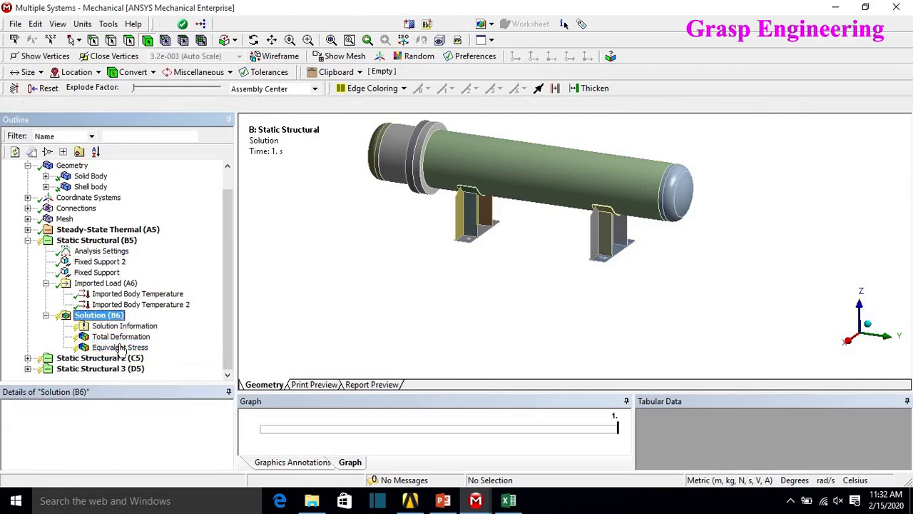
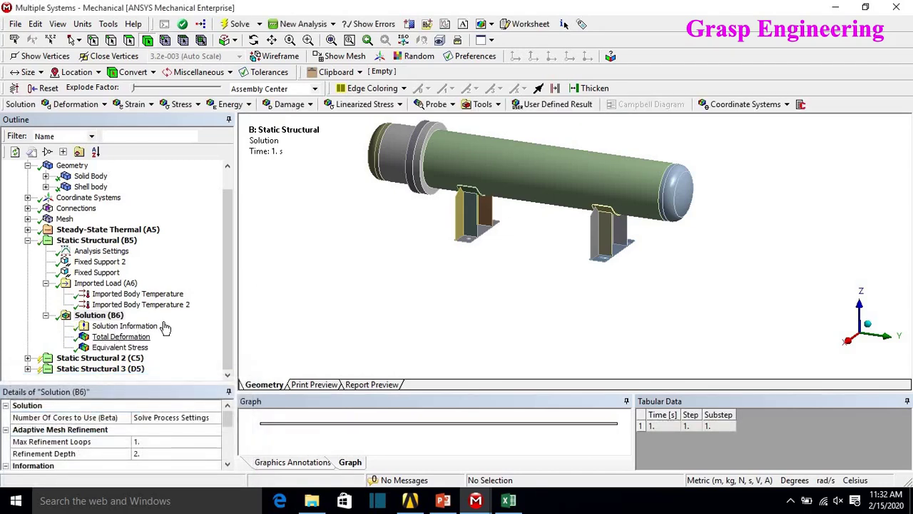
Step: Show Total Deformation in millimetres, with the legend fitted to the visible range
{"action": "left_click", "coordinate": [125, 336]}
{"action": "right_click", "coordinate": [302, 152]}
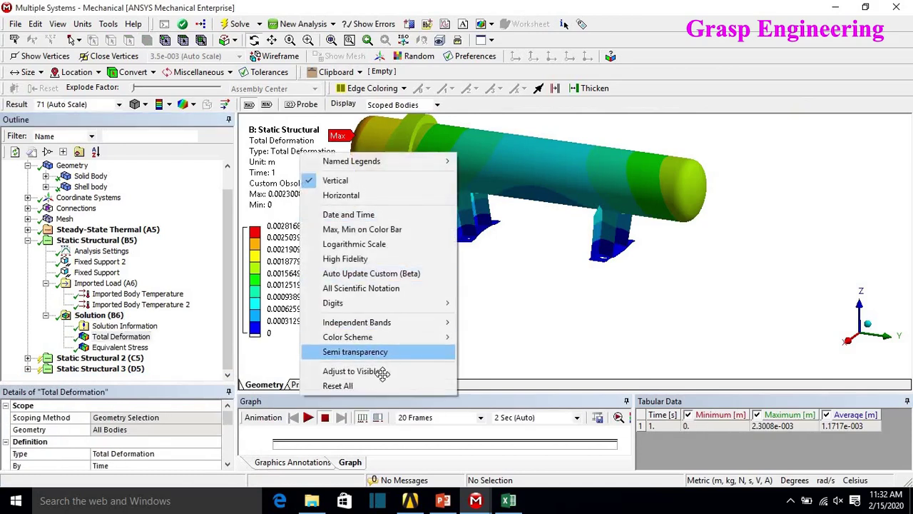
{"action": "left_click", "coordinate": [383, 372]}
{"action": "left_click", "coordinate": [82, 23]}
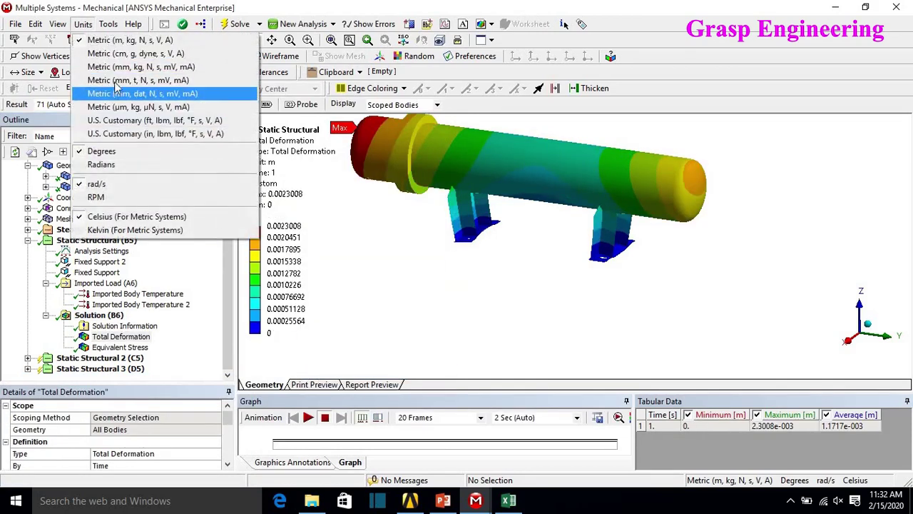
{"action": "left_click", "coordinate": [118, 79]}
{"action": "middle_click_drag", "start_coordinate": [482, 259], "coordinate": [492, 281]}
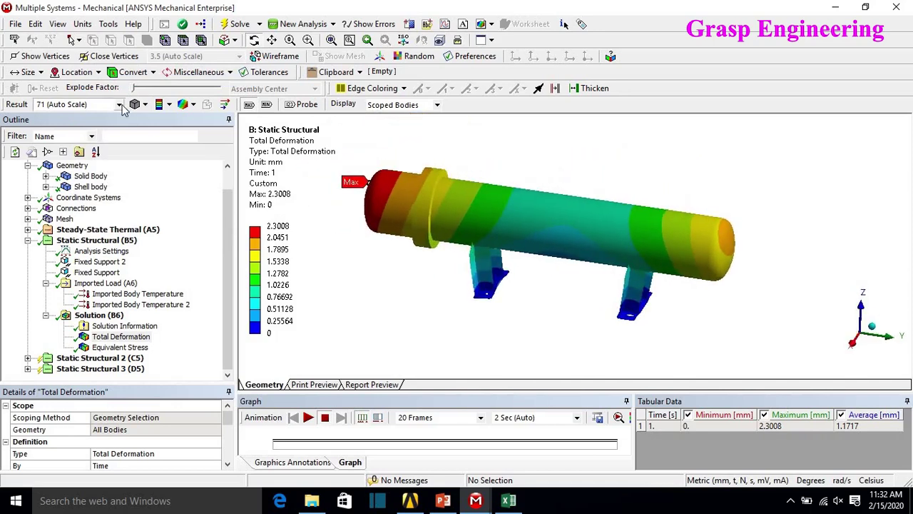
Step: Display the deformation at 1.0 (True Scale) and refit the legend to the visible range
{"action": "left_click", "coordinate": [120, 104]}
{"action": "left_click", "coordinate": [84, 124]}
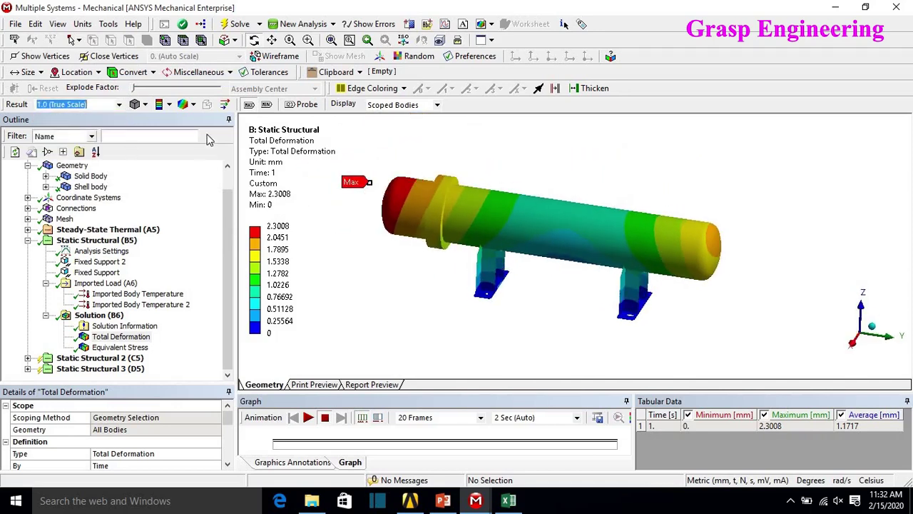
{"action": "right_click", "coordinate": [285, 152]}
{"action": "left_click", "coordinate": [338, 369]}
{"action": "middle_click_drag", "start_coordinate": [338, 368], "coordinate": [475, 237]}
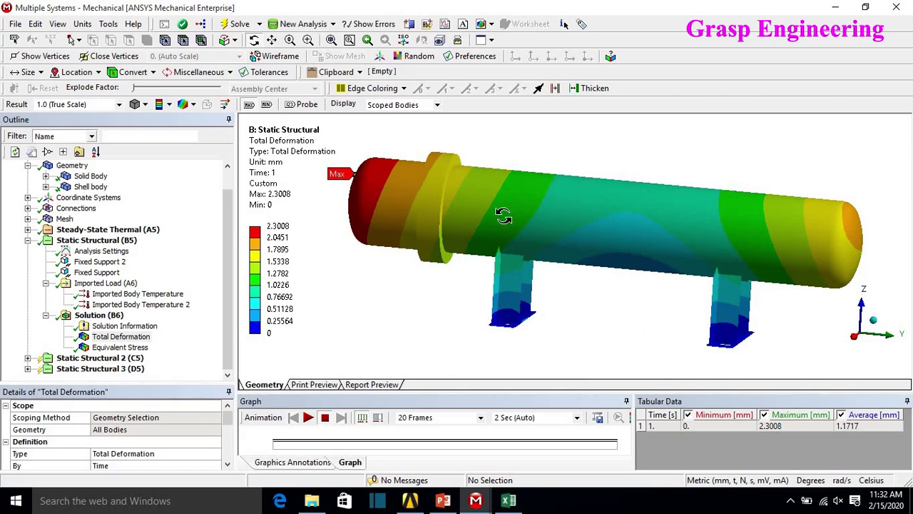
Step: Enter an exaggerated deformation scale (100 typed) and start the deformation animation
{"action": "left_click", "coordinate": [107, 106]}
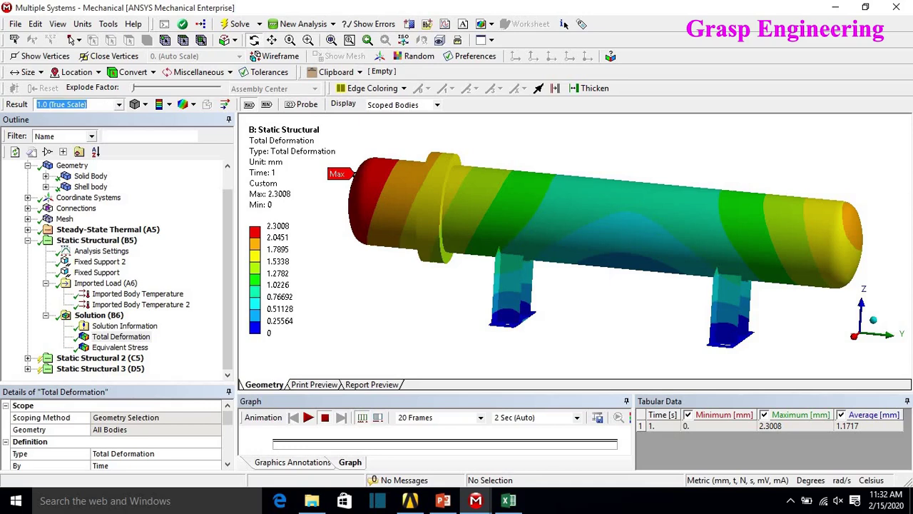
{"action": "type", "text": "1"}
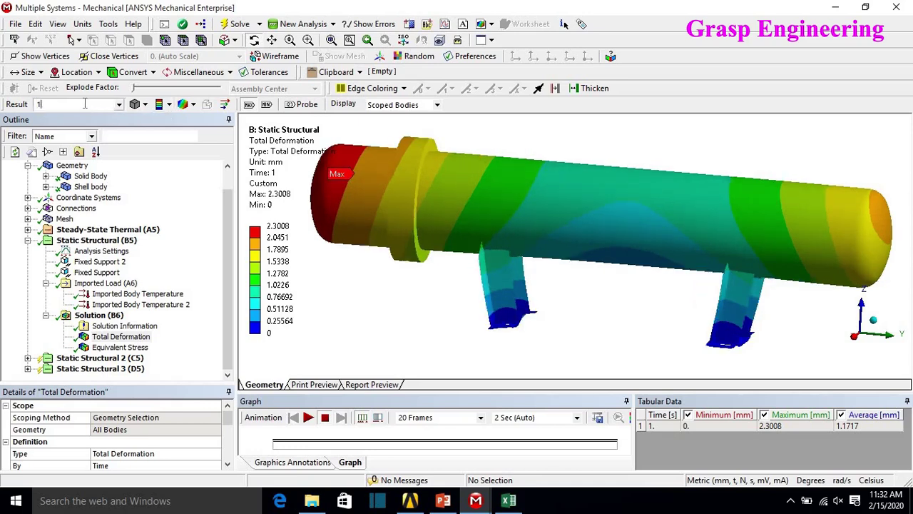
{"action": "type", "text": "00"}
{"action": "key", "text": "Return"}
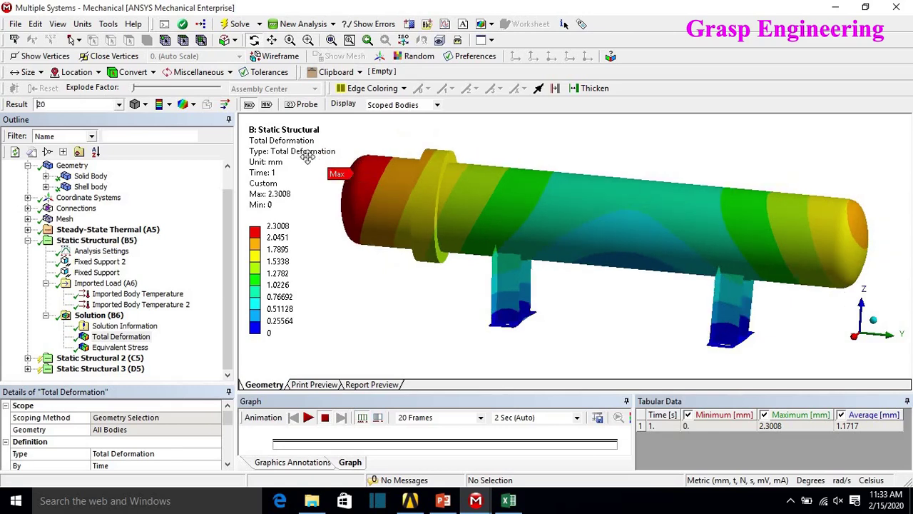
{"action": "left_click", "coordinate": [307, 418]}
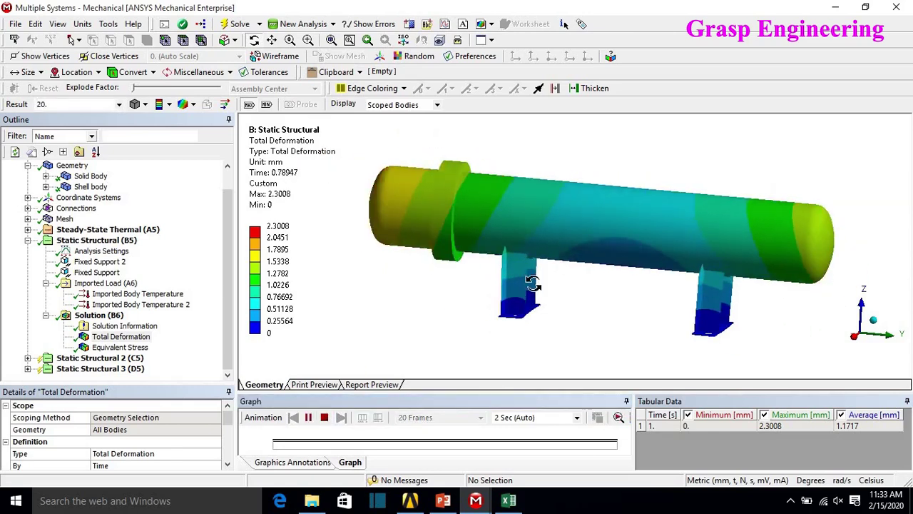
Step: Change the deformation scale to 50 and replay the animation
{"action": "double_click", "coordinate": [86, 105]}
{"action": "type", "text": "50"}
{"action": "key", "text": "Return"}
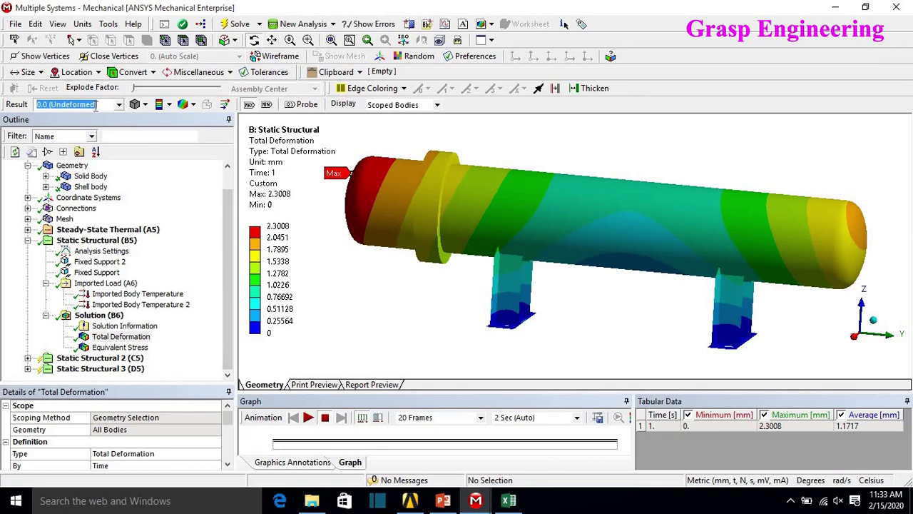
{"action": "left_click", "coordinate": [309, 419]}
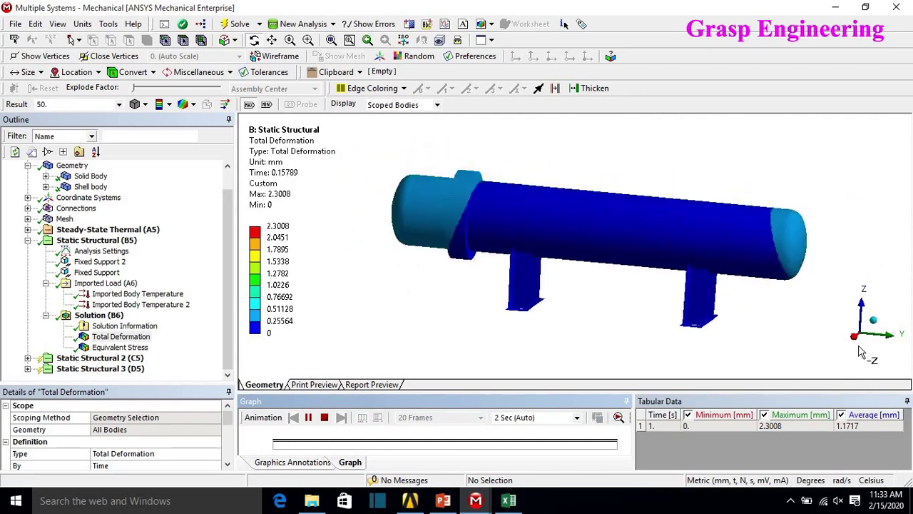
Step: Orbit around the animated vessel, then switch to the Equivalent Stress result
{"action": "left_click_drag", "start_coordinate": [600, 298], "coordinate": [499, 299]}
{"action": "scroll", "coordinate": [547, 300], "scroll_direction": "up", "scroll_amount": 3}
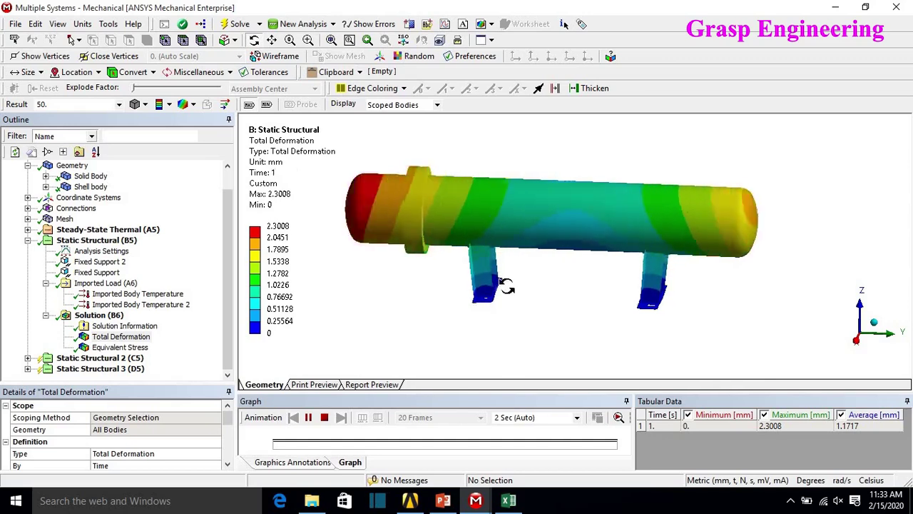
{"action": "left_click_drag", "start_coordinate": [553, 221], "coordinate": [604, 317]}
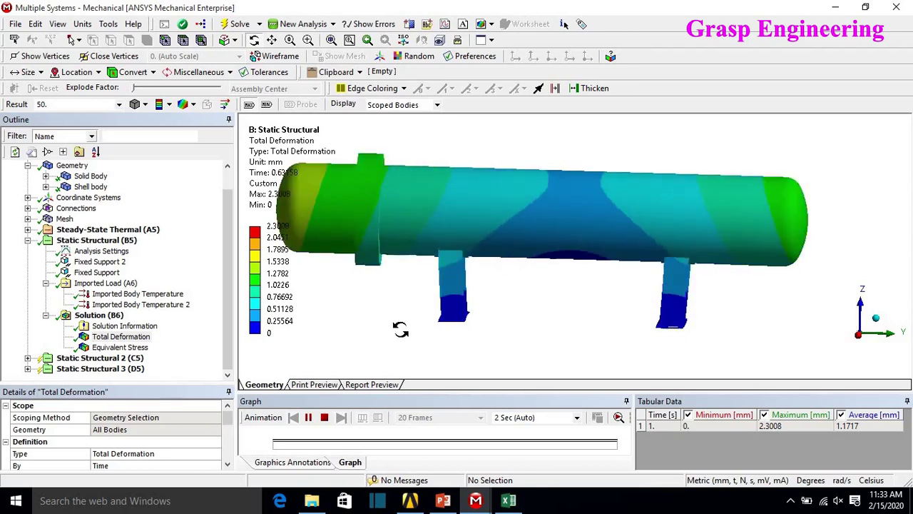
{"action": "left_click", "coordinate": [108, 348]}
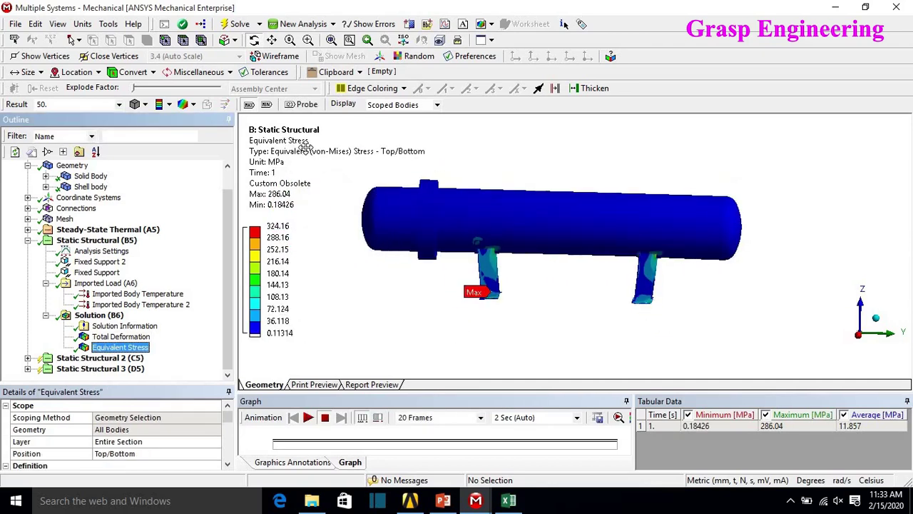
Step: Fit the stress legend to the visible range and show stresses on the undeformed shape (0.0)
{"action": "right_click", "coordinate": [299, 144]}
{"action": "left_click", "coordinate": [383, 360]}
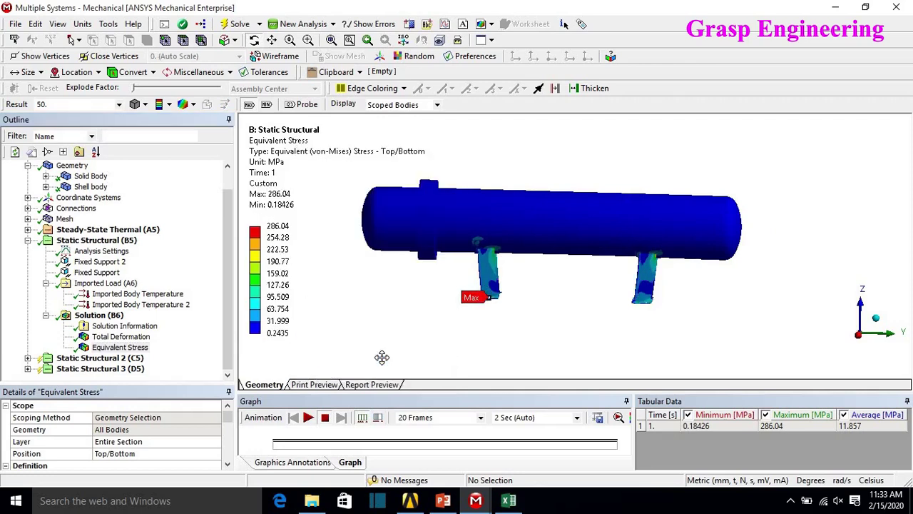
{"action": "scroll", "coordinate": [465, 342], "scroll_direction": "up", "scroll_amount": 3}
{"action": "left_click_drag", "start_coordinate": [555, 312], "coordinate": [279, 156]}
{"action": "left_click", "coordinate": [120, 105]}
{"action": "left_click", "coordinate": [57, 114]}
Step: Probe stresses on the saddle supports, reading 179.2 MPa at the top and 186.7 MPa at the base
{"action": "scroll", "coordinate": [553, 291], "scroll_direction": "up", "scroll_amount": 3}
{"action": "left_click_drag", "start_coordinate": [314, 113], "coordinate": [540, 272]}
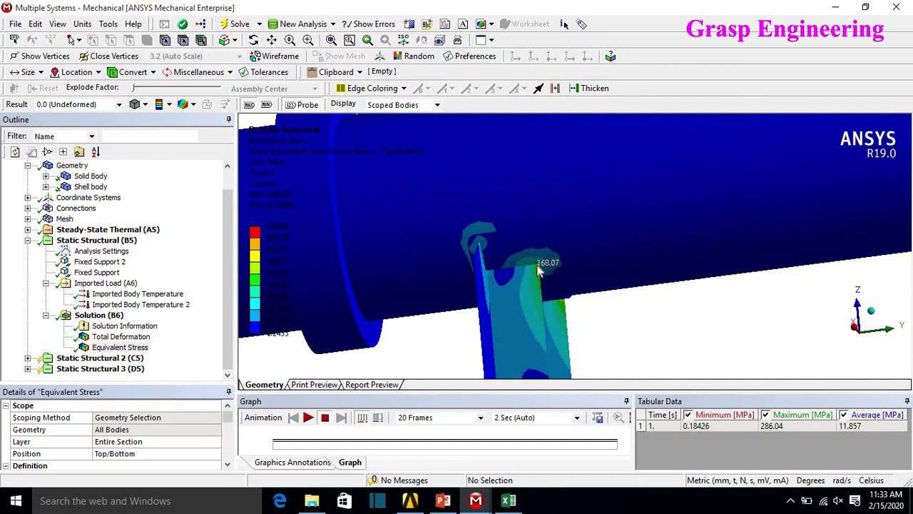
{"action": "scroll", "coordinate": [538, 266], "scroll_direction": "up", "scroll_amount": 5}
{"action": "left_click", "coordinate": [408, 331]}
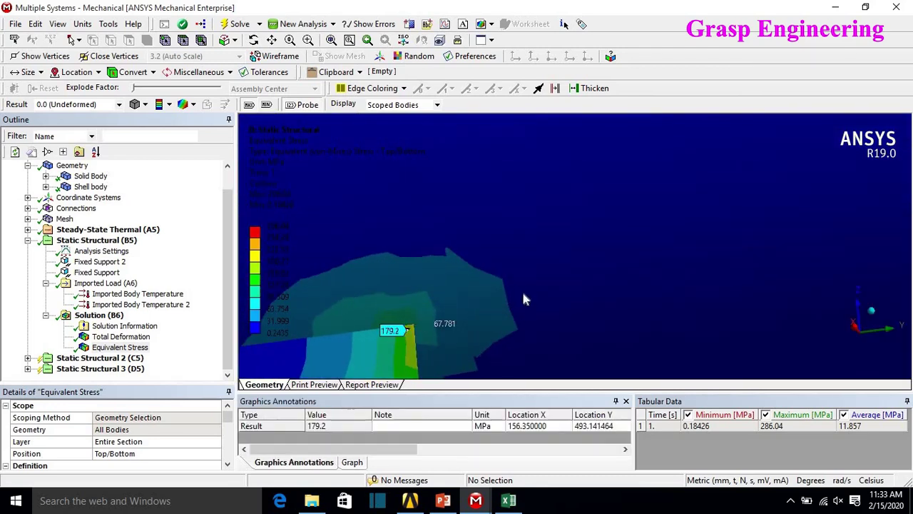
{"action": "scroll", "coordinate": [525, 300], "scroll_direction": "down", "scroll_amount": 8}
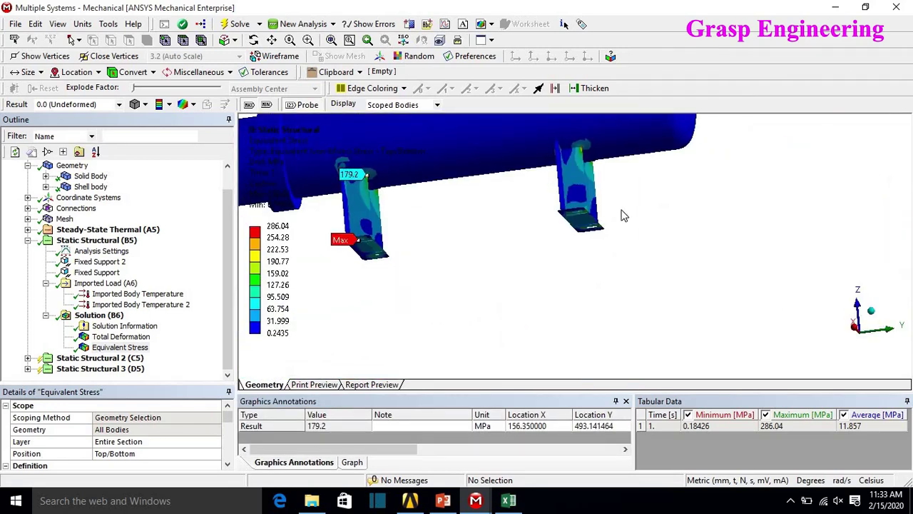
{"action": "scroll", "coordinate": [623, 215], "scroll_direction": "up", "scroll_amount": 5}
{"action": "scroll", "coordinate": [571, 265], "scroll_direction": "down", "scroll_amount": 2}
{"action": "scroll", "coordinate": [631, 235], "scroll_direction": "up", "scroll_amount": 4}
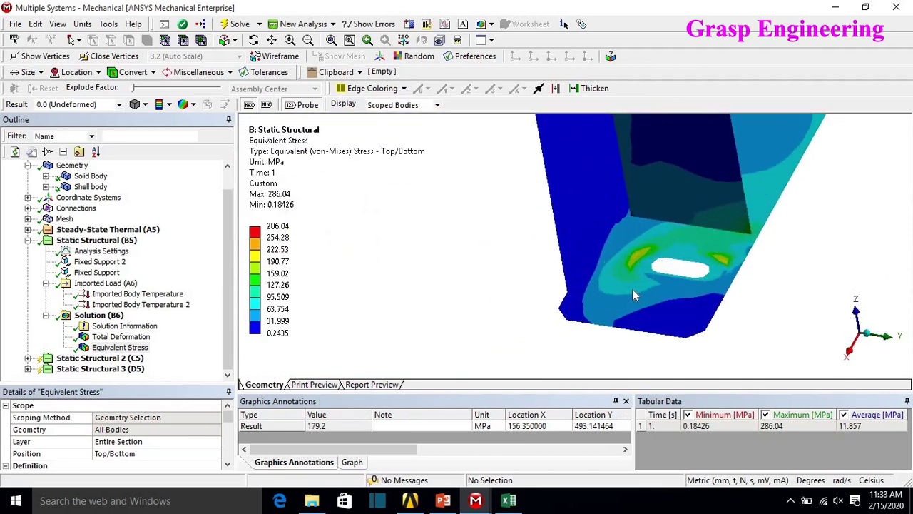
{"action": "left_click", "coordinate": [639, 262]}
{"action": "scroll", "coordinate": [575, 299], "scroll_direction": "up", "scroll_amount": 5}
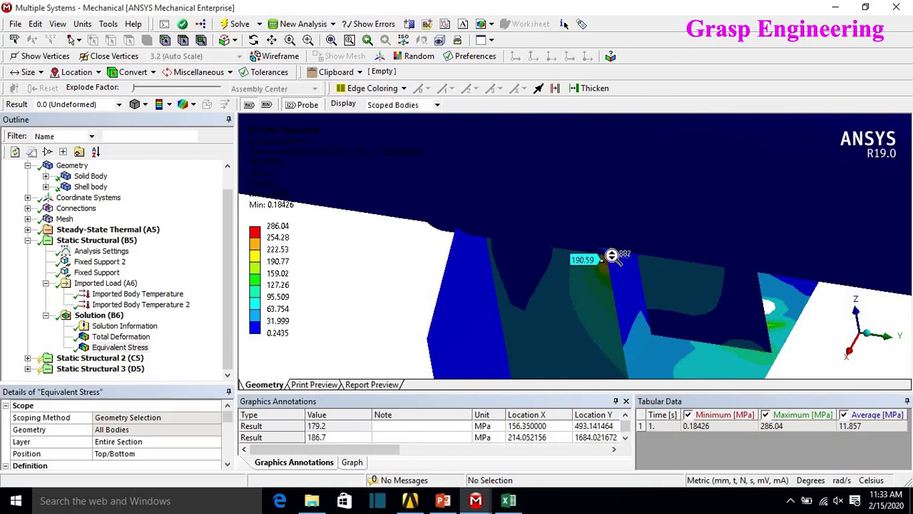
{"action": "scroll", "coordinate": [571, 260], "scroll_direction": "down", "scroll_amount": 8}
{"action": "middle_click_drag", "start_coordinate": [462, 236], "coordinate": [531, 213]}
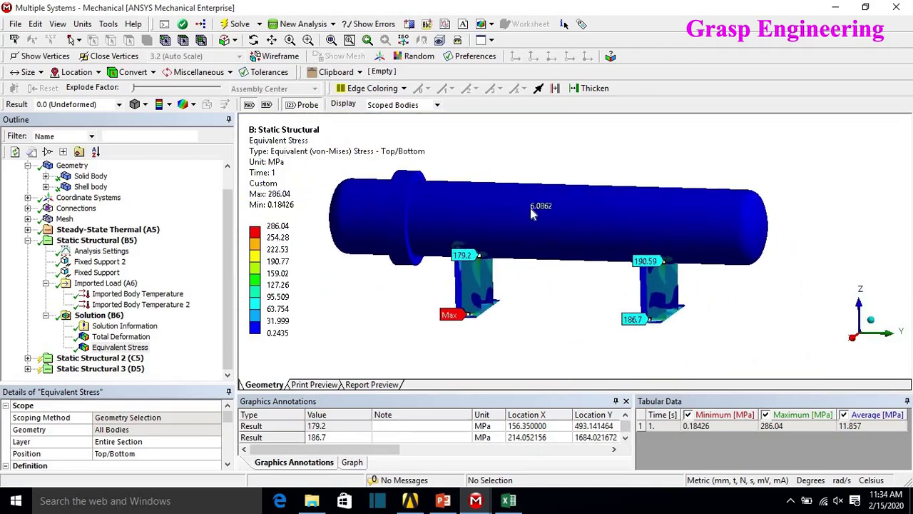
{"action": "scroll", "coordinate": [533, 211], "scroll_direction": "down", "scroll_amount": 2}
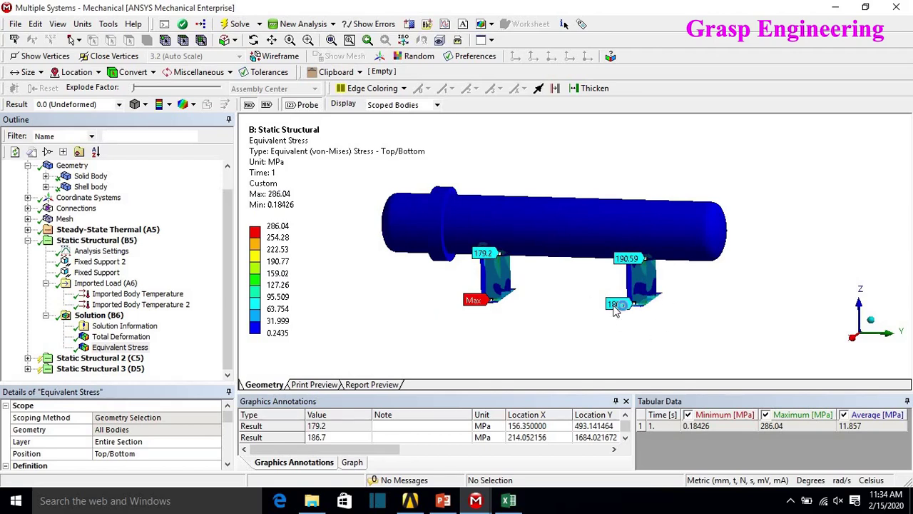
Step: Expand the first case's solution results and view its Total Deformation
{"action": "left_click", "coordinate": [46, 314]}
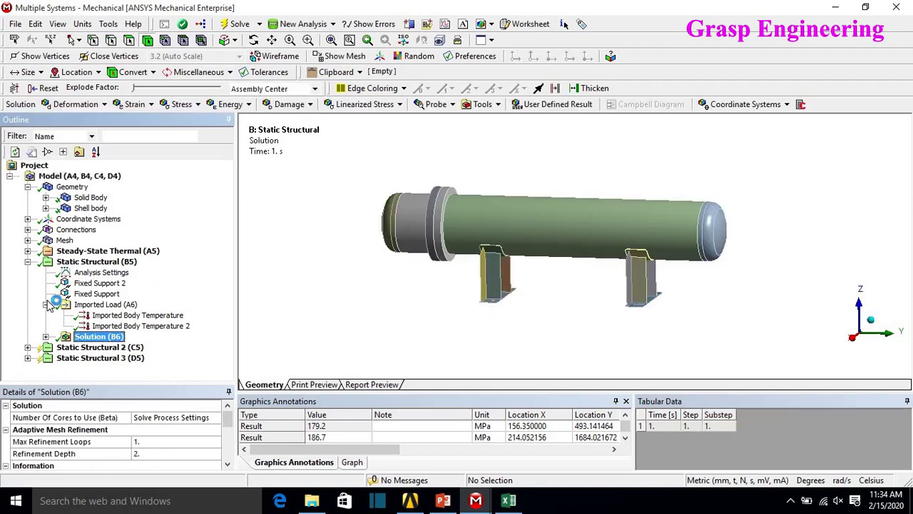
{"action": "left_click", "coordinate": [46, 336]}
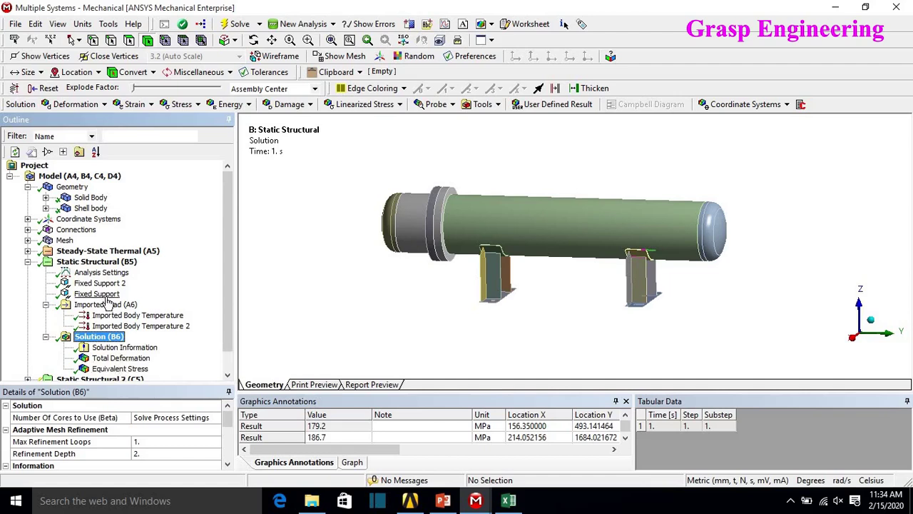
{"action": "scroll", "coordinate": [107, 303], "scroll_direction": "down", "scroll_amount": 1}
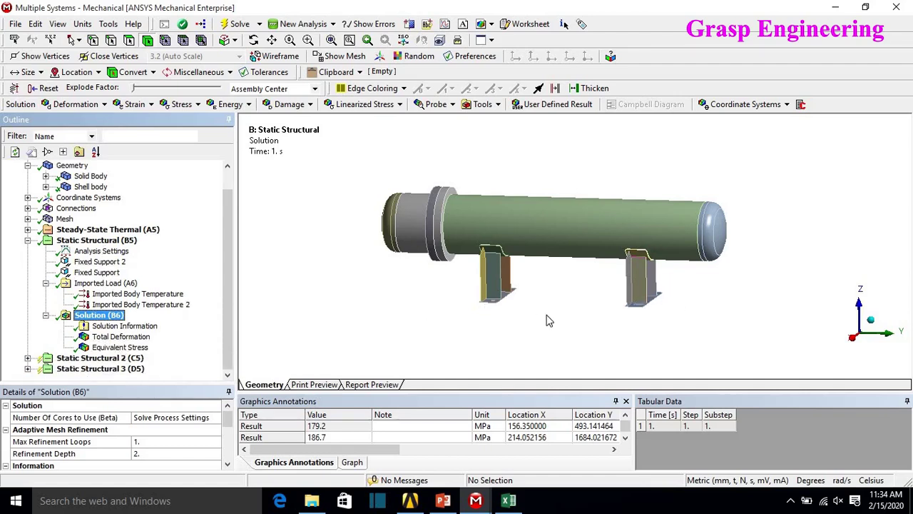
{"action": "scroll", "coordinate": [605, 312], "scroll_direction": "up", "scroll_amount": 1}
{"action": "middle_click_drag", "start_coordinate": [617, 305], "coordinate": [614, 264], "text": "ctrl"}
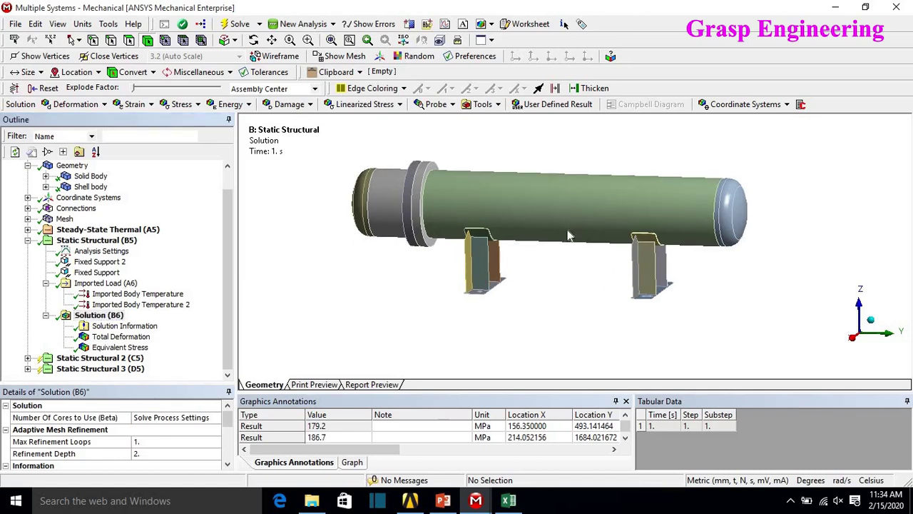
{"action": "left_click", "coordinate": [121, 336]}
{"action": "left_click_drag", "start_coordinate": [453, 285], "coordinate": [436, 312]}
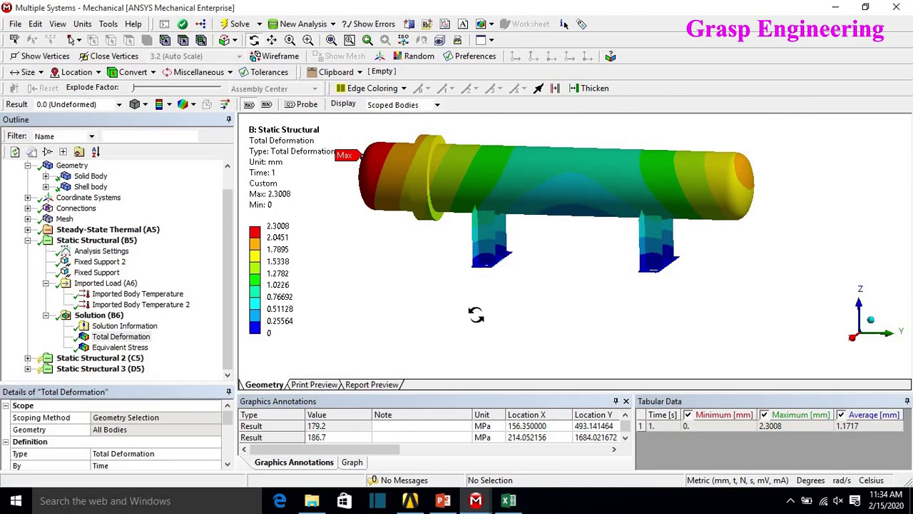
{"action": "scroll", "coordinate": [476, 315], "scroll_direction": "up", "scroll_amount": 3}
Step: Review Fixed Support and Fixed Support 2 with Equivalent Stress, then select Static Structural 2 (C5)
{"action": "left_click", "coordinate": [99, 273]}
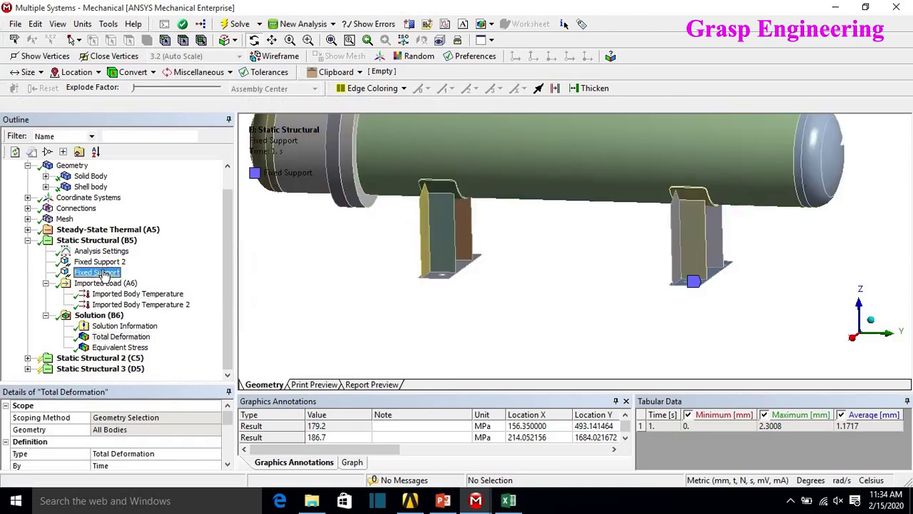
{"action": "left_click", "coordinate": [100, 261], "text": "ctrl"}
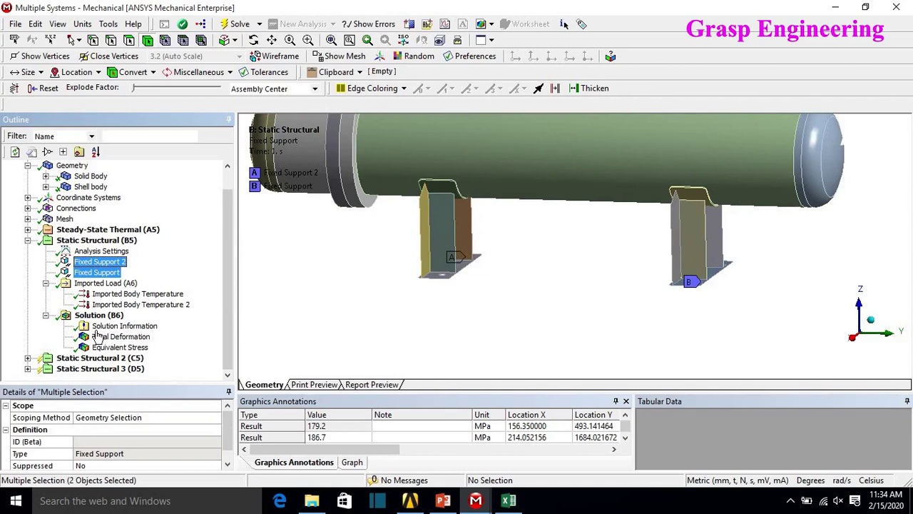
{"action": "left_click", "coordinate": [120, 347]}
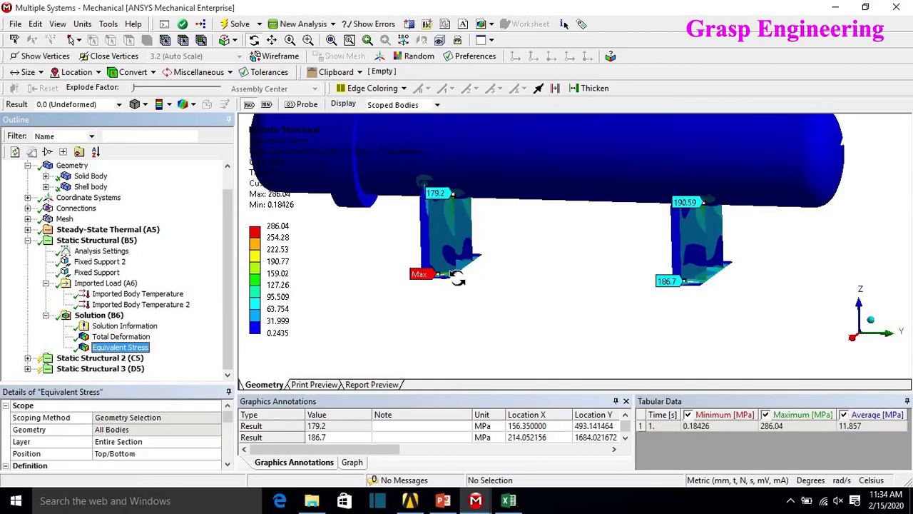
{"action": "left_click", "coordinate": [28, 240]}
{"action": "left_click", "coordinate": [47, 272]}
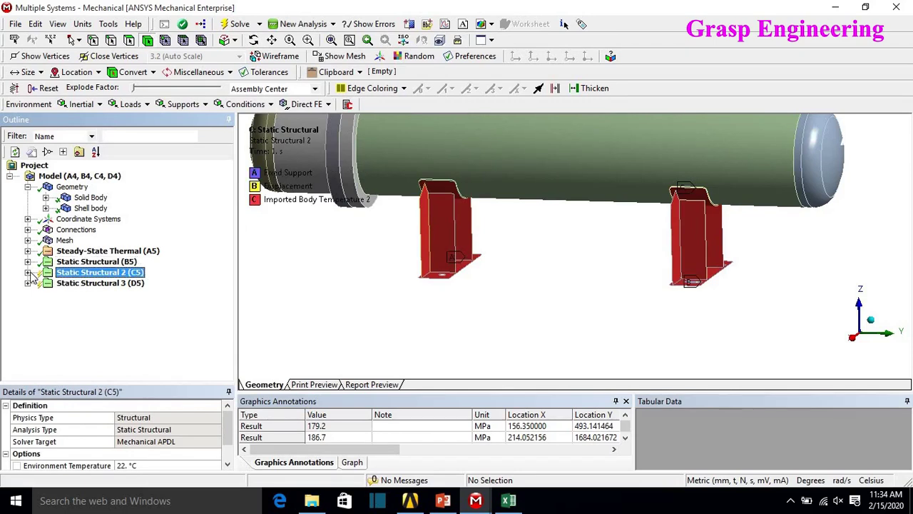
Step: Reselect the Fixed Support's geometry as the two bolt-hole faces on the support
{"action": "left_click", "coordinate": [28, 273]}
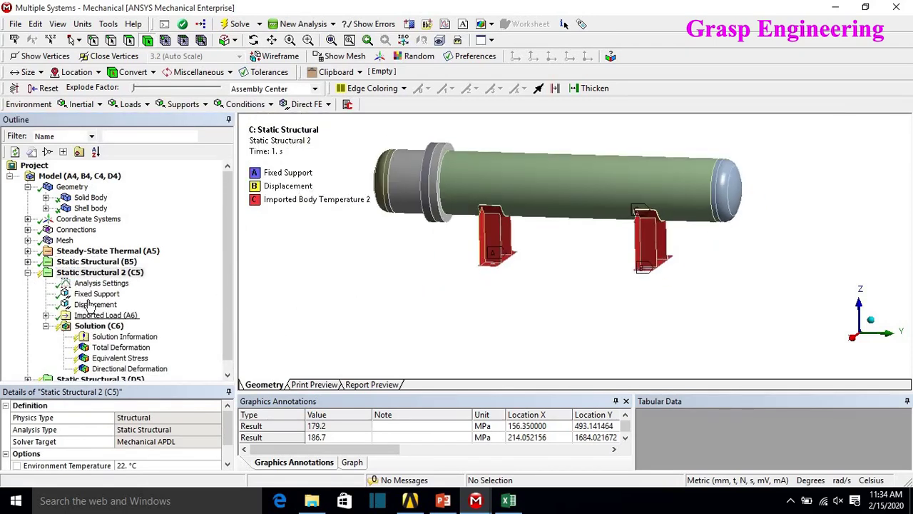
{"action": "left_click", "coordinate": [91, 295]}
{"action": "left_click", "coordinate": [121, 429]}
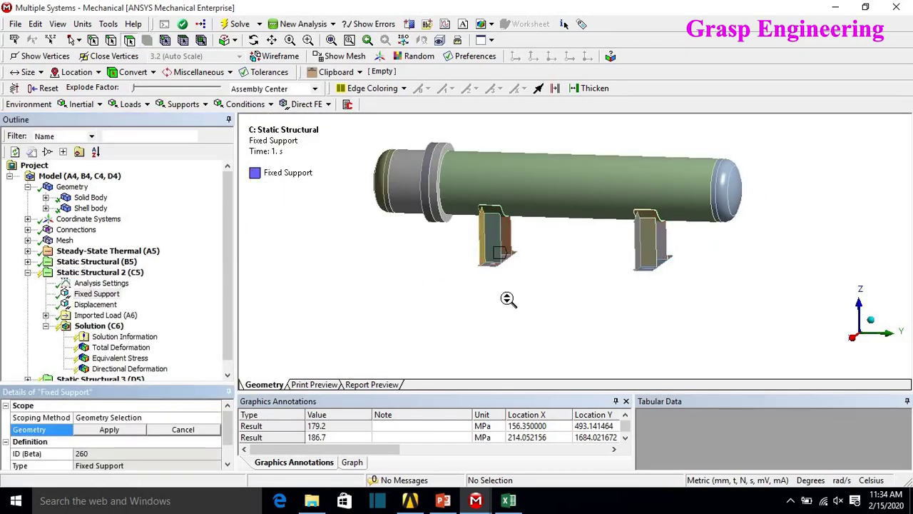
{"action": "scroll", "coordinate": [620, 224], "scroll_direction": "up", "scroll_amount": 5}
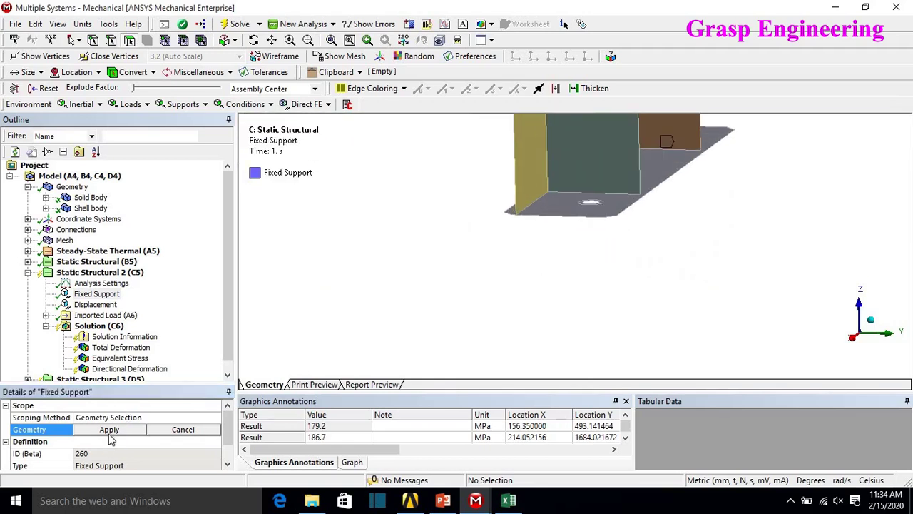
{"action": "scroll", "coordinate": [617, 264], "scroll_direction": "up", "scroll_amount": 3}
{"action": "middle_click_drag", "start_coordinate": [618, 265], "coordinate": [470, 299], "text": "ctrl"}
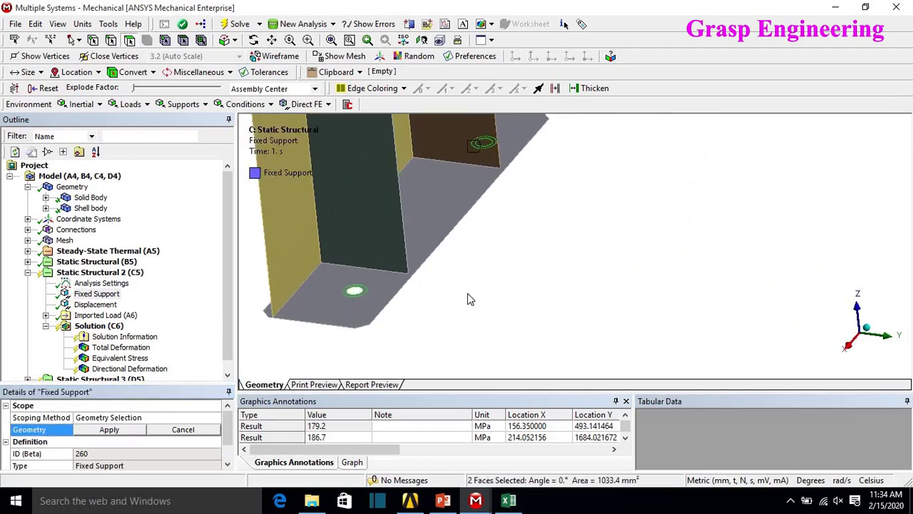
{"action": "scroll", "coordinate": [467, 299], "scroll_direction": "down", "scroll_amount": 5}
Step: Review the existing Displacement (0, Free, 0 mm) and open Static Structural 2's Insert menu
{"action": "left_click", "coordinate": [95, 304]}
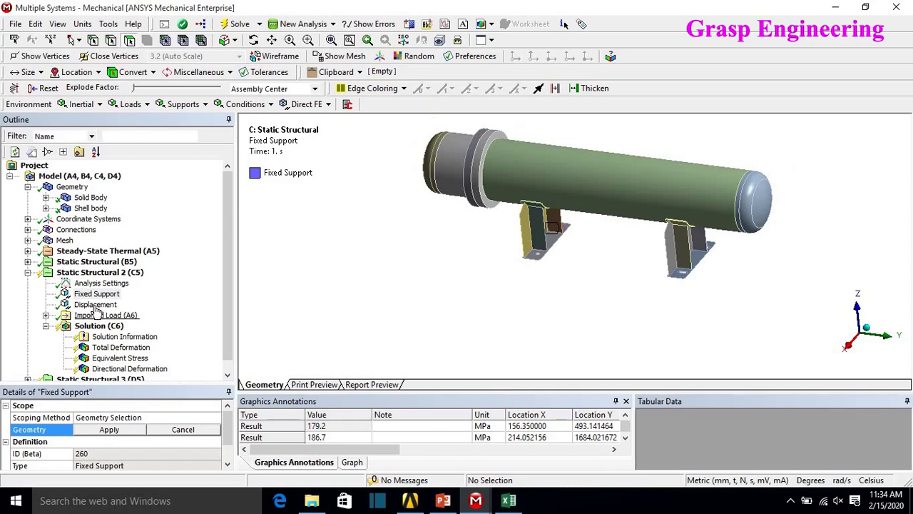
{"action": "left_click", "coordinate": [114, 272]}
{"action": "right_click", "coordinate": [125, 274]}
{"action": "mouse_move", "coordinate": [229, 285]}
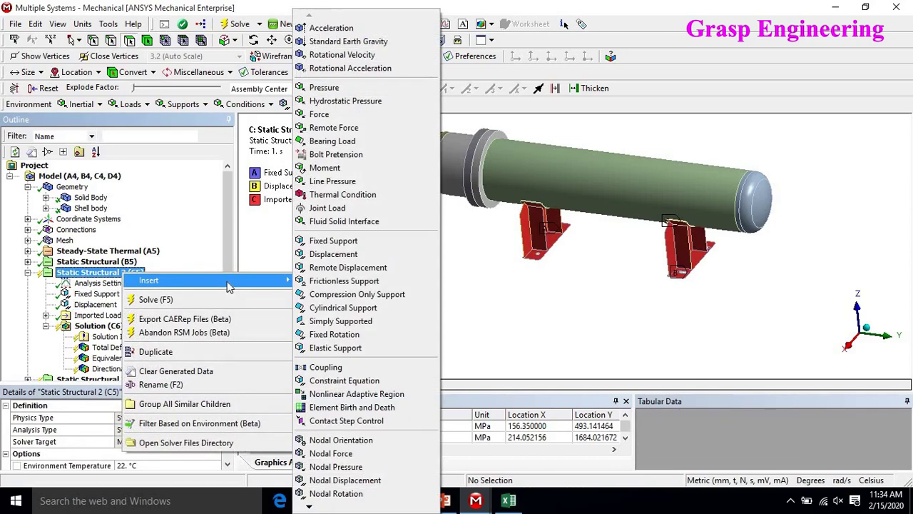
Step: Insert Displacement 2 applied to the two base-plate slot faces
{"action": "left_click", "coordinate": [336, 255]}
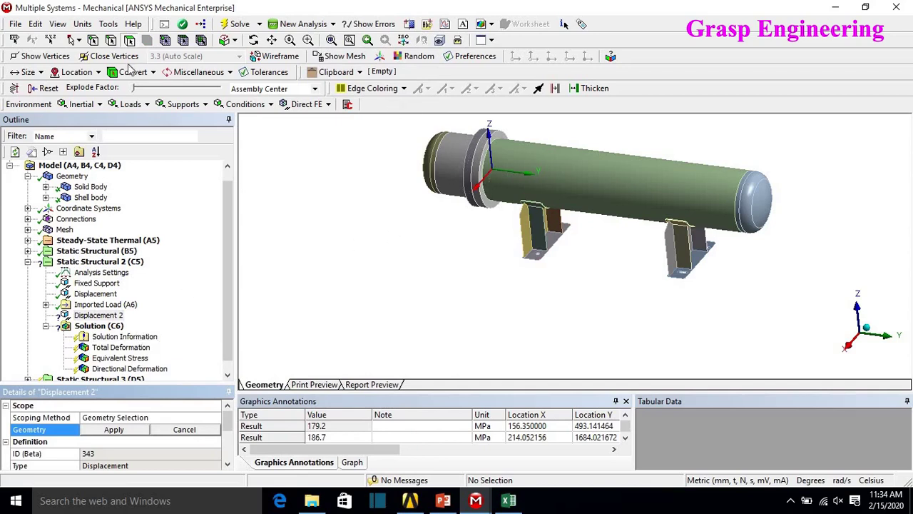
{"action": "scroll", "coordinate": [459, 227], "scroll_direction": "up", "scroll_amount": 10}
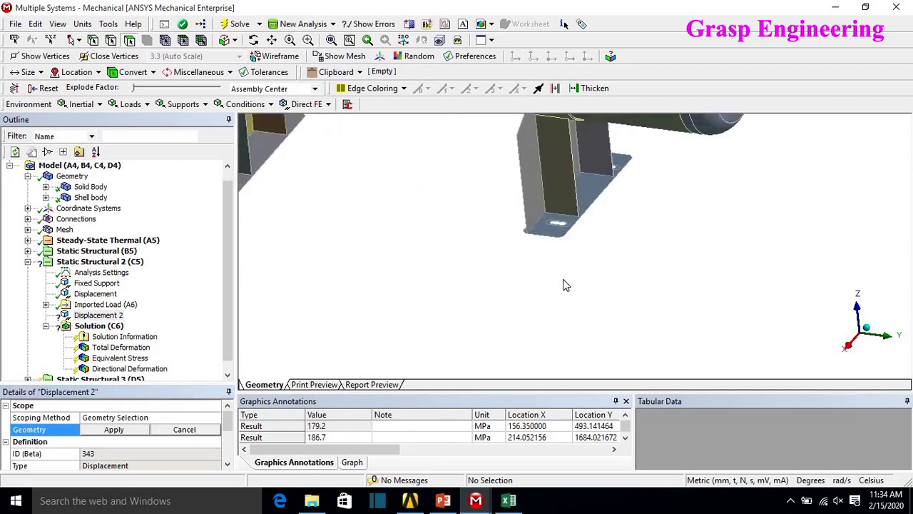
{"action": "middle_click_drag", "start_coordinate": [689, 188], "coordinate": [644, 247]}
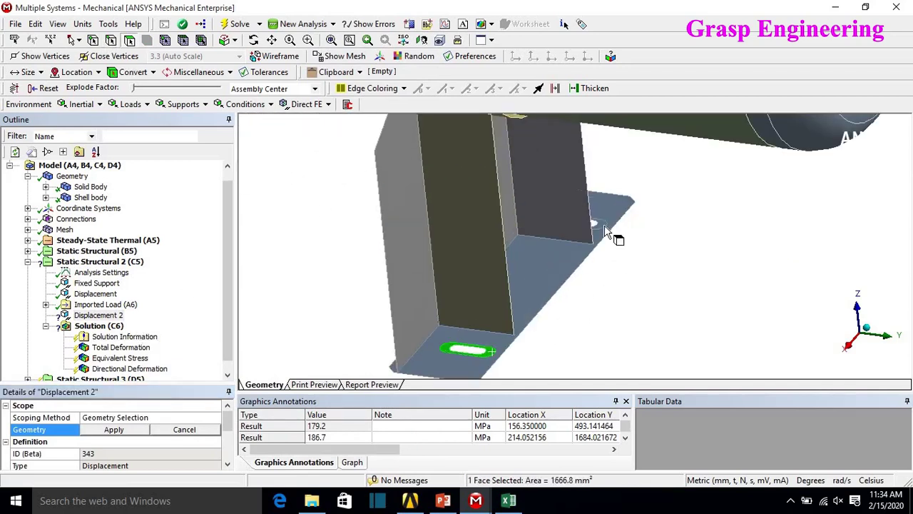
{"action": "left_click", "coordinate": [603, 227], "text": "ctrl"}
{"action": "left_click", "coordinate": [114, 430]}
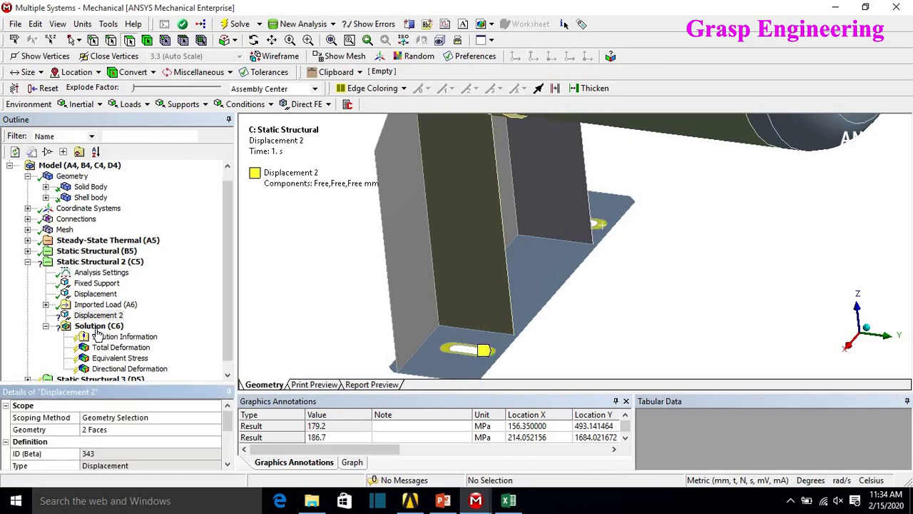
Step: Set Displacement 2's X and Z components to 0 mm, leaving Y free
{"action": "left_click_drag", "start_coordinate": [155, 281], "coordinate": [155, 268]}
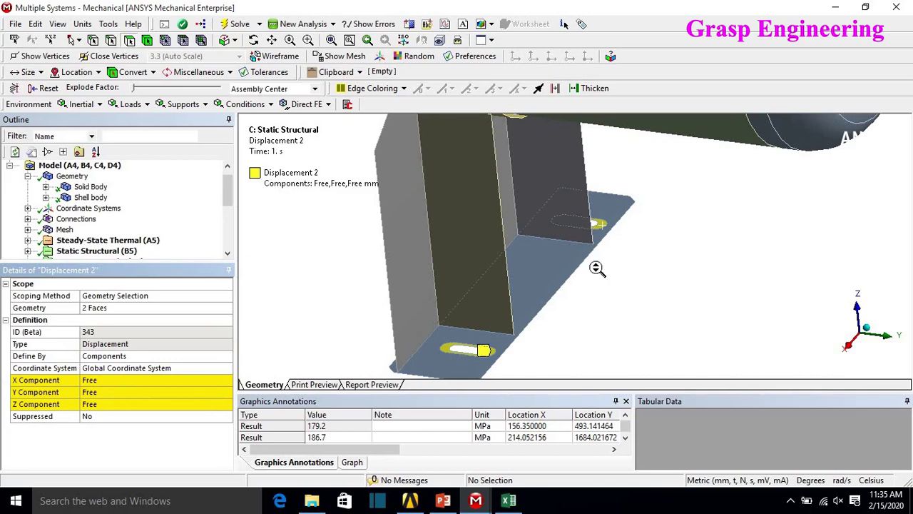
{"action": "scroll", "coordinate": [596, 268], "scroll_direction": "down", "scroll_amount": 2}
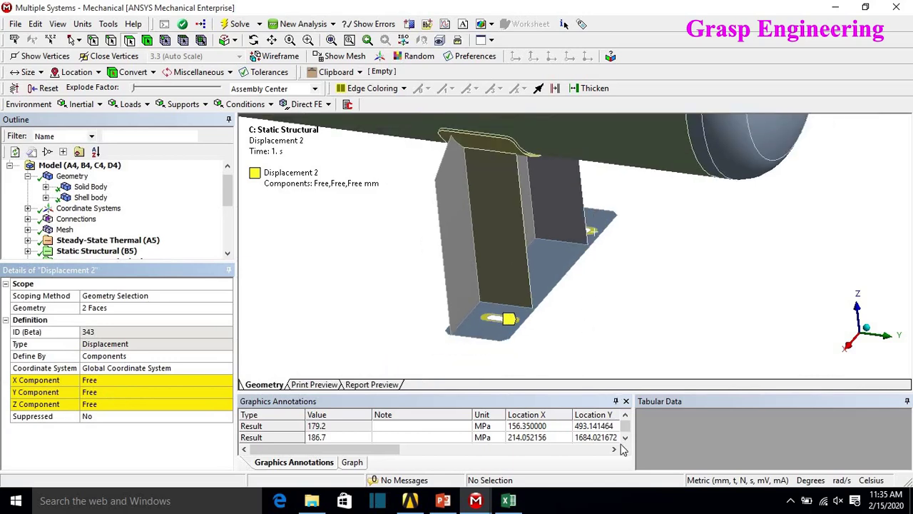
{"action": "left_click", "coordinate": [123, 392]}
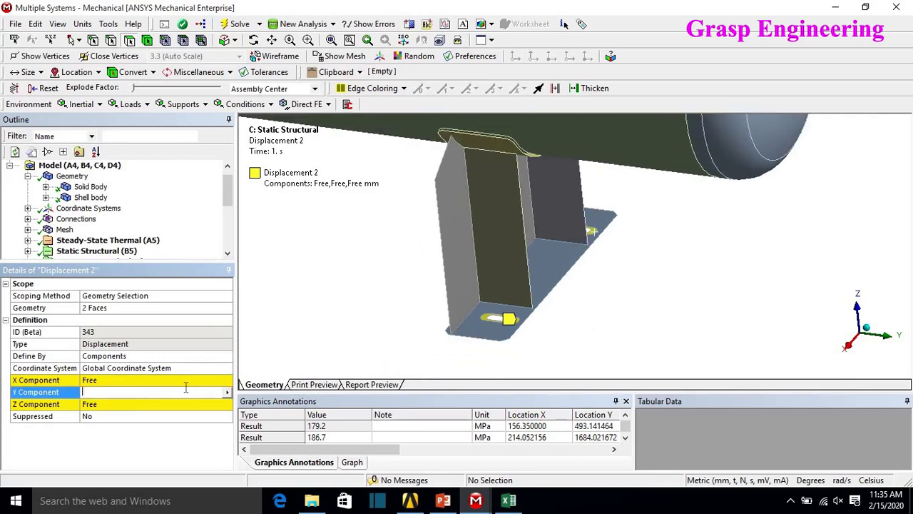
{"action": "left_click", "coordinate": [159, 380]}
{"action": "type", "text": "0"}
{"action": "key", "text": "Return"}
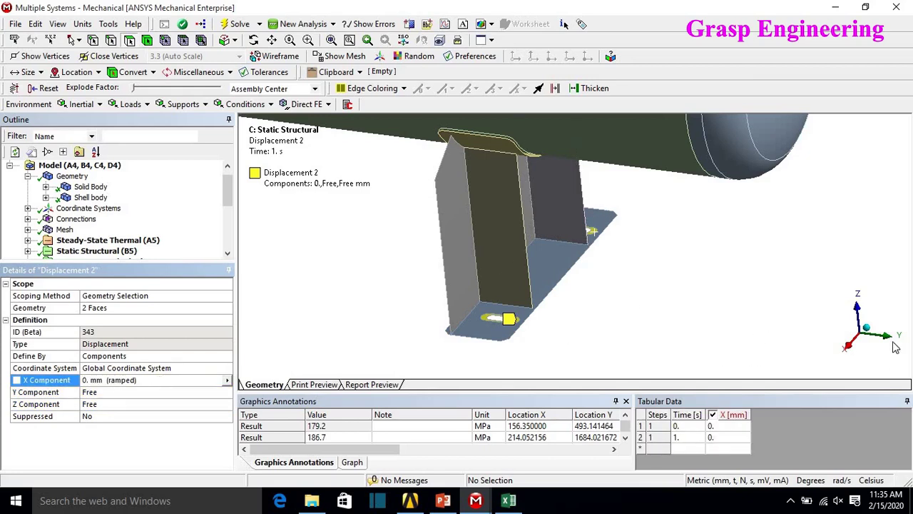
{"action": "left_click", "coordinate": [99, 405]}
{"action": "key", "text": "Return"}
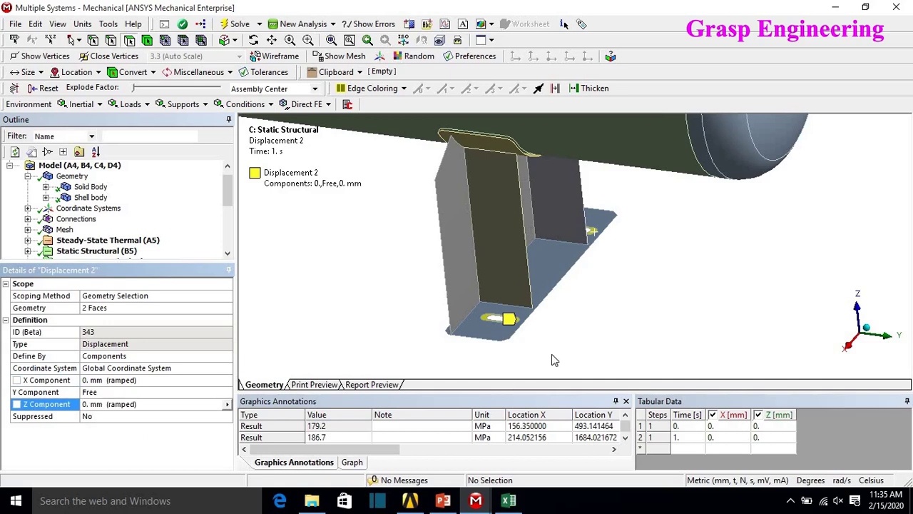
{"action": "left_click", "coordinate": [111, 392]}
{"action": "left_click", "coordinate": [186, 275]}
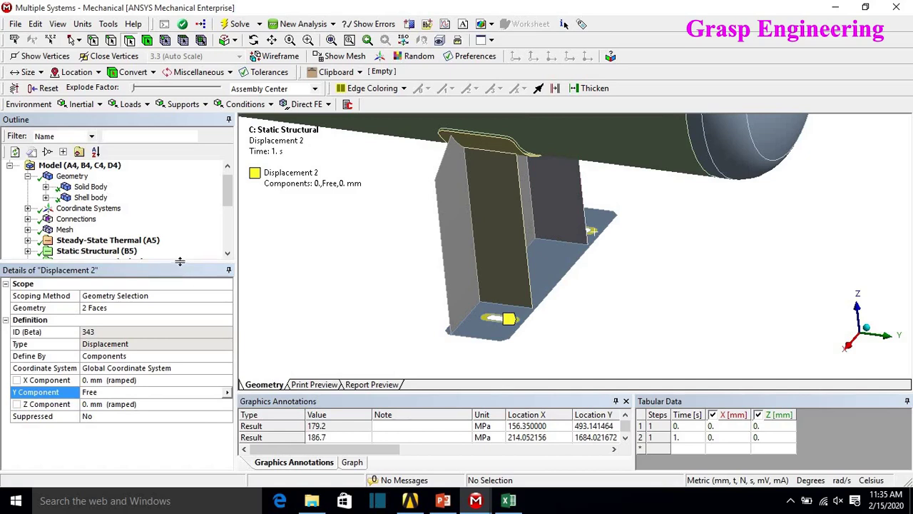
{"action": "left_click_drag", "start_coordinate": [180, 261], "coordinate": [180, 350]}
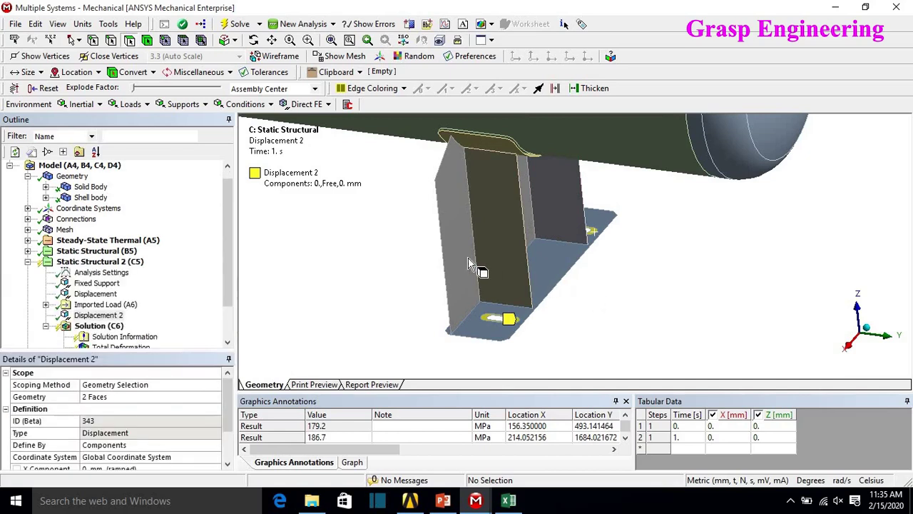
Step: Inspect both imported body temperatures and reimport the thermal load
{"action": "scroll", "coordinate": [532, 318], "scroll_direction": "up", "scroll_amount": 6}
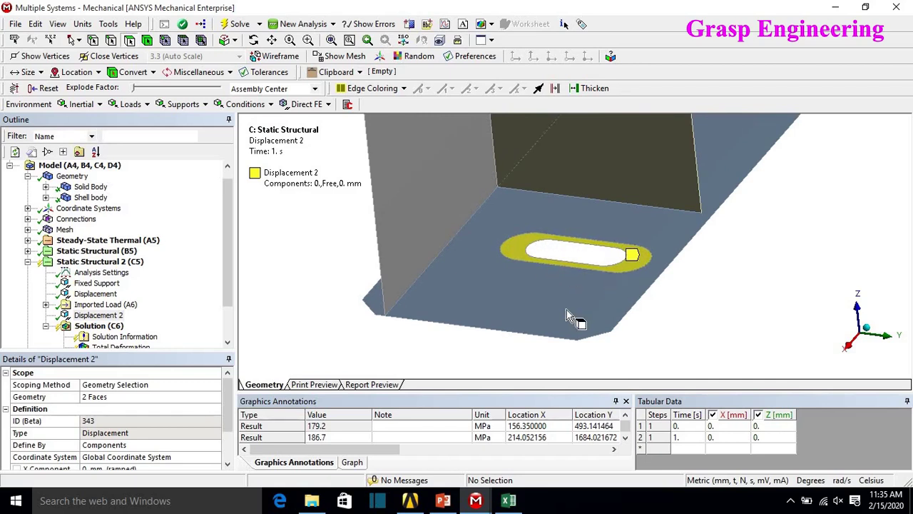
{"action": "scroll", "coordinate": [566, 310], "scroll_direction": "down", "scroll_amount": 2}
{"action": "scroll", "coordinate": [567, 315], "scroll_direction": "down", "scroll_amount": 2}
{"action": "scroll", "coordinate": [171, 302], "scroll_direction": "down", "scroll_amount": 2}
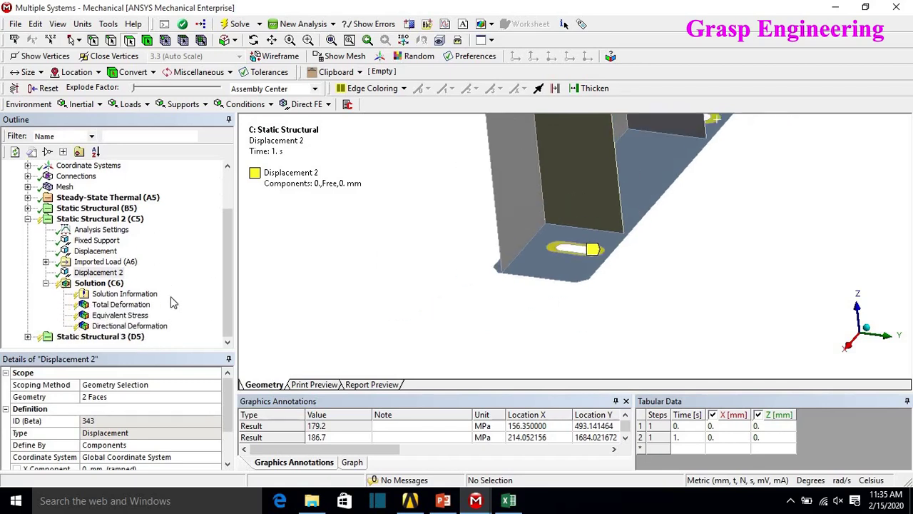
{"action": "left_click", "coordinate": [45, 262]}
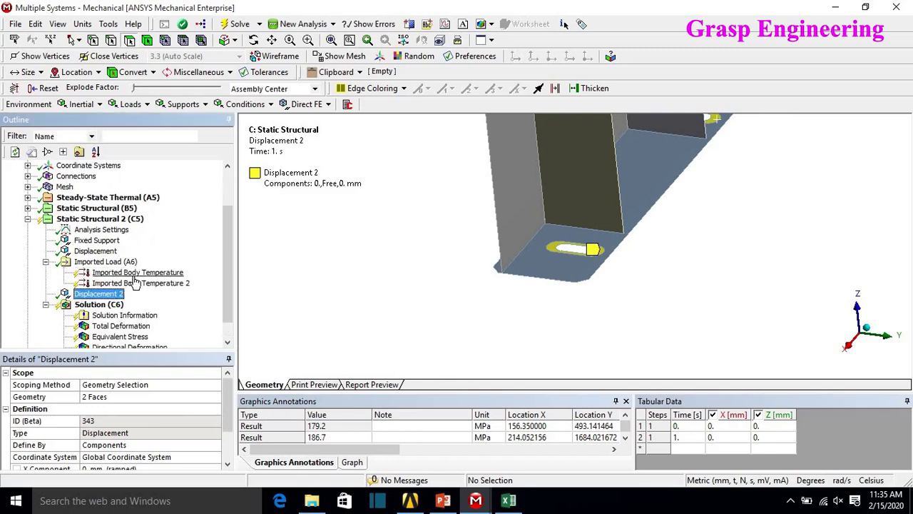
{"action": "left_click", "coordinate": [136, 271]}
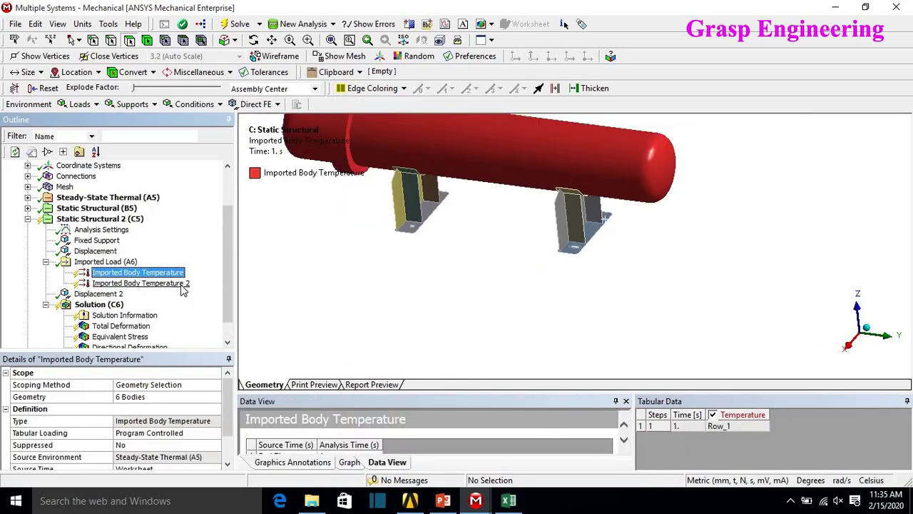
{"action": "left_click", "coordinate": [178, 283]}
{"action": "right_click", "coordinate": [119, 262]}
{"action": "left_click", "coordinate": [153, 307]}
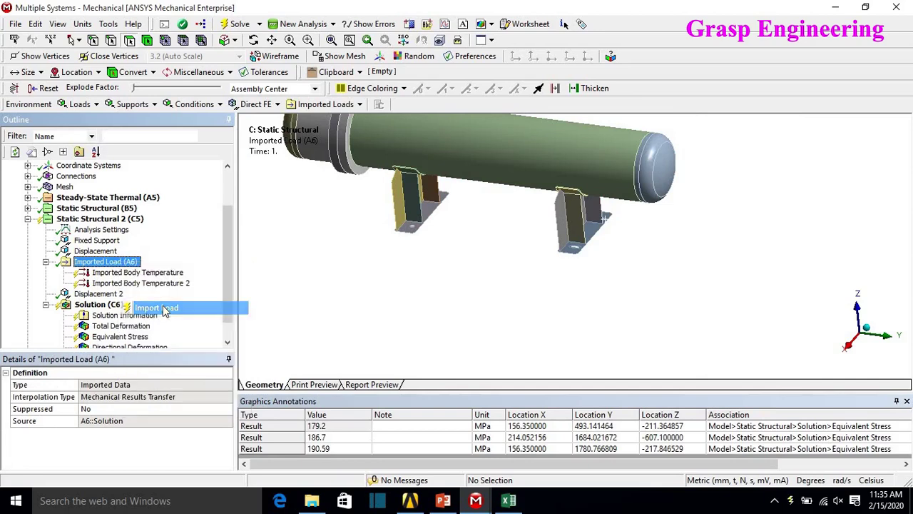
{"action": "left_click", "coordinate": [410, 500]}
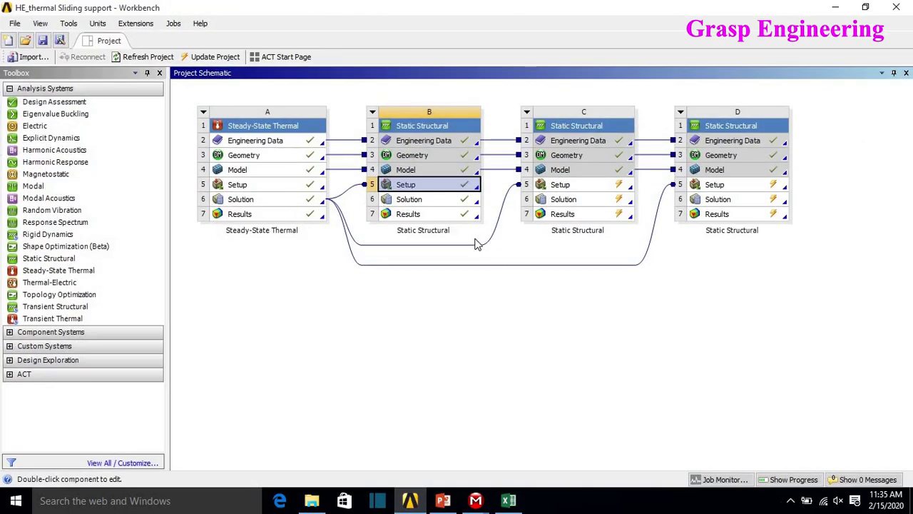
Step: Rename system B to 'Static Structura Fixed Support', correcting the 'Suppport' typo
{"action": "left_click", "coordinate": [452, 234]}
{"action": "double_click", "coordinate": [447, 232]}
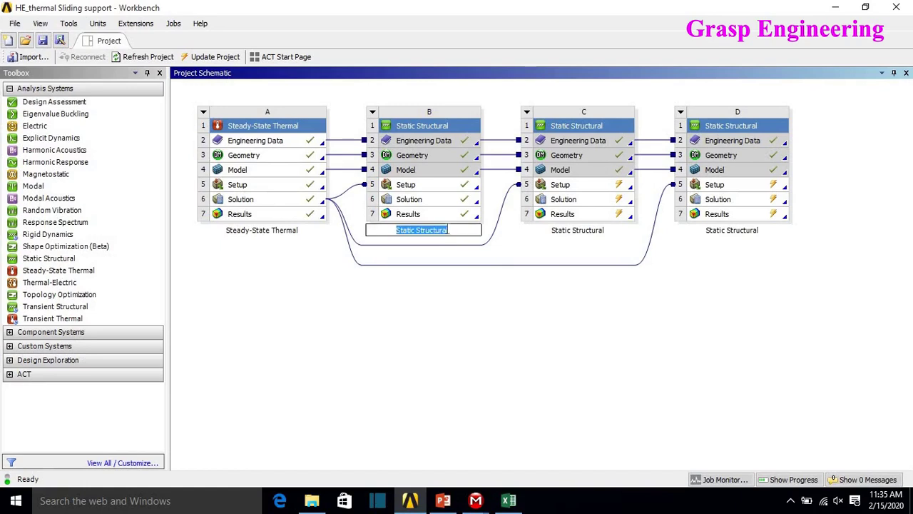
{"action": "left_click", "coordinate": [448, 229]}
{"action": "key", "text": "BackSpace"}
{"action": "type", "text": "Fixed"}
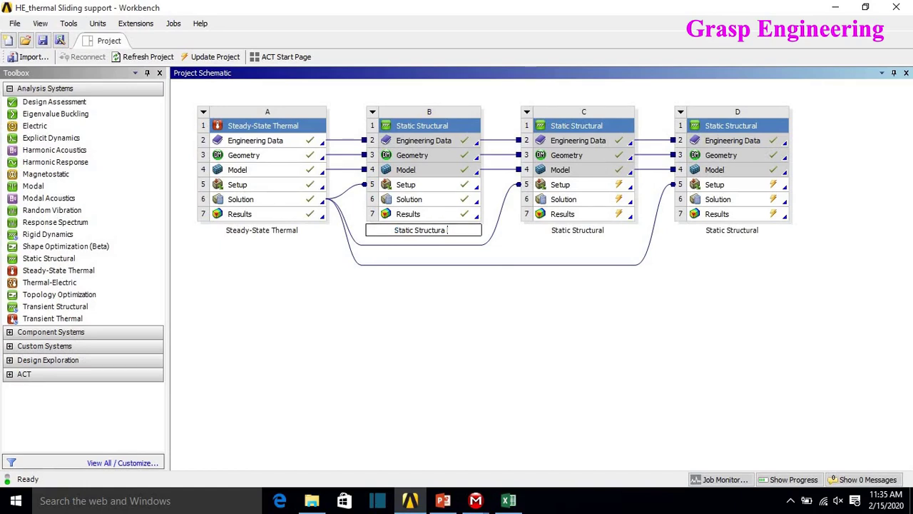
{"action": "type", "text": " Suppport"}
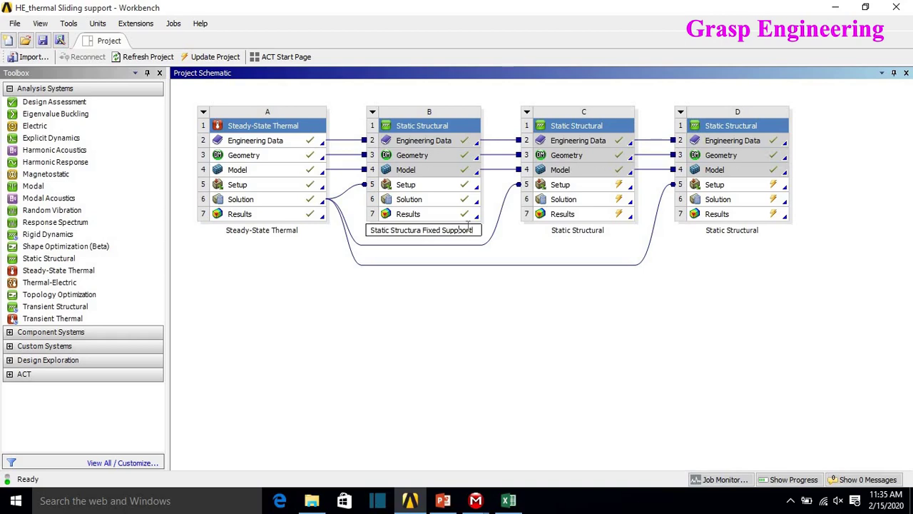
{"action": "key", "text": "Left"}
{"action": "key", "text": "Left"}
{"action": "key", "text": "Left"}
{"action": "key", "text": "BackSpace"}
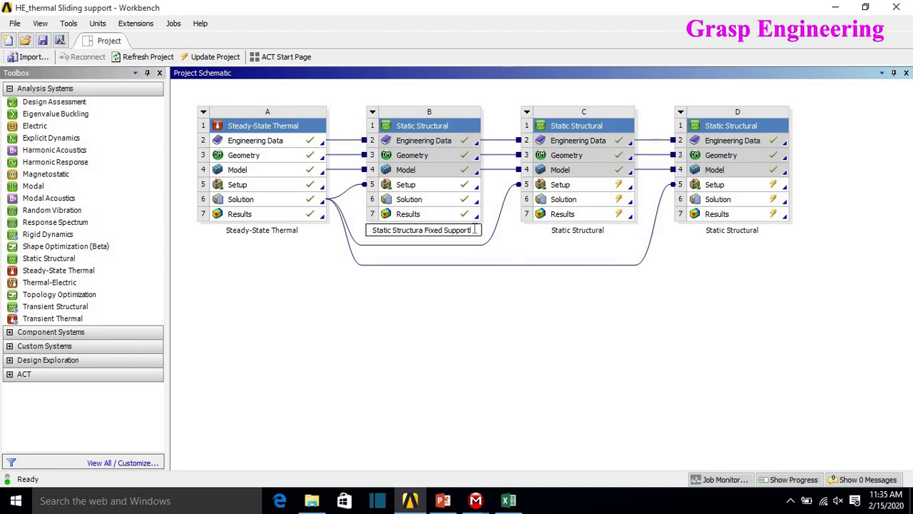
Step: Rename system C to 'Static Structural Sliding Support'
{"action": "double_click", "coordinate": [562, 230]}
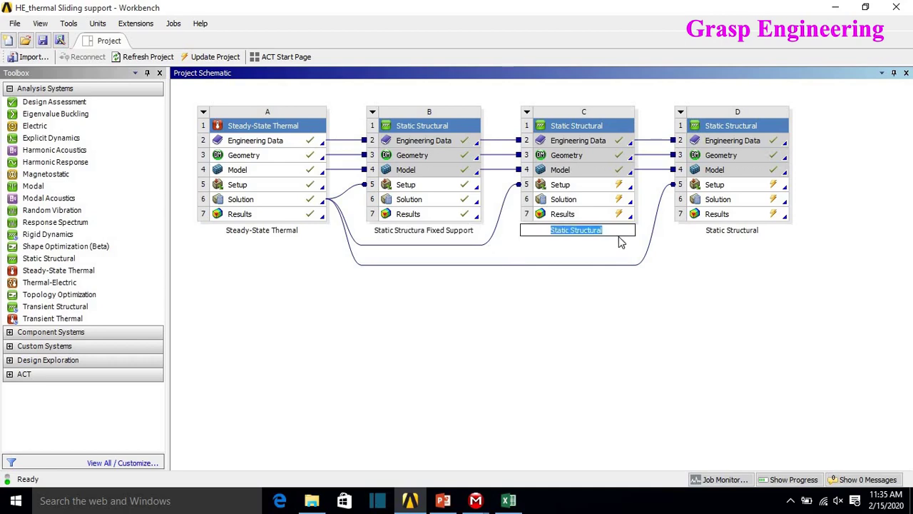
{"action": "key", "text": "End"}
{"action": "type", "text": "Sl"}
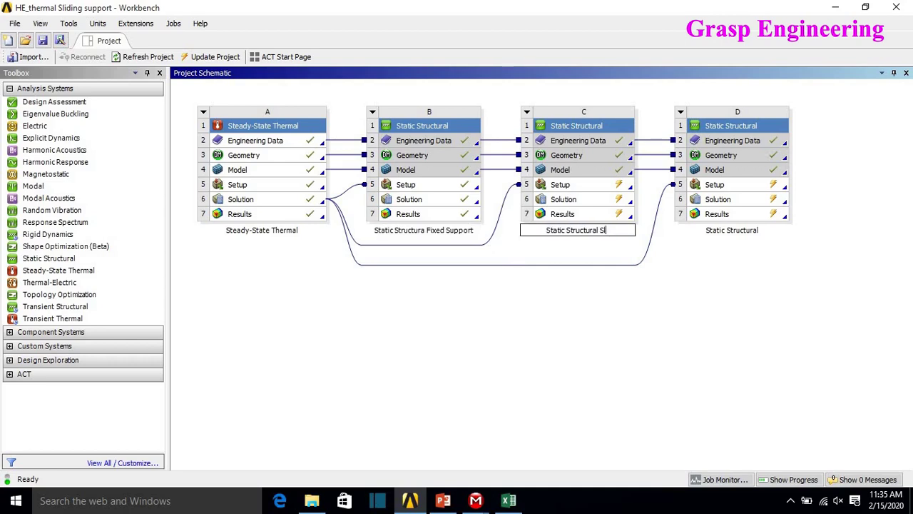
{"action": "type", "text": "iding Support"}
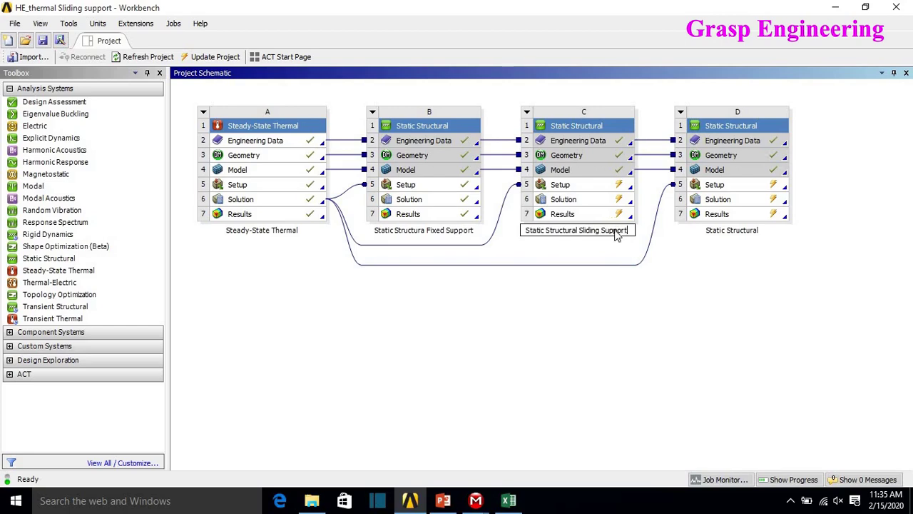
{"action": "key", "text": "Return"}
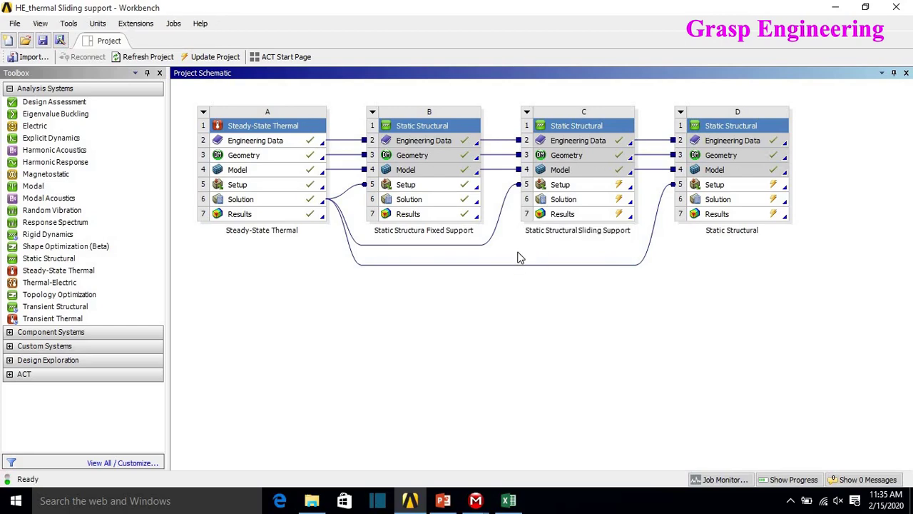
{"action": "left_click", "coordinate": [476, 500]}
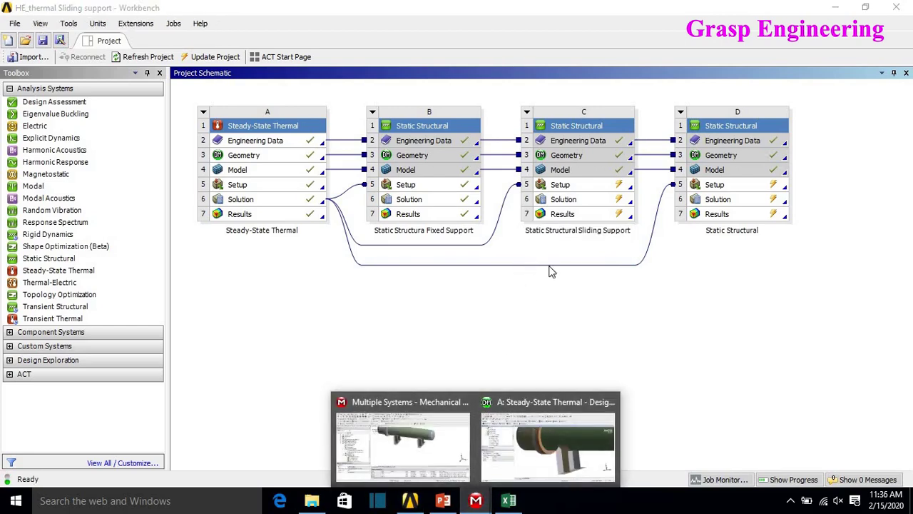
Step: Open the sliding-support case in Mechanical and review its imported temperature and solution branch
{"action": "double_click", "coordinate": [577, 187]}
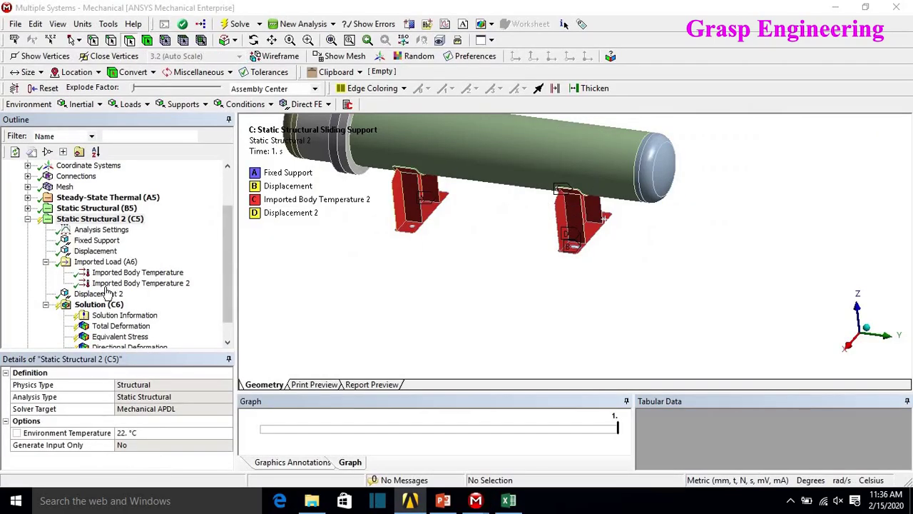
{"action": "left_click", "coordinate": [28, 219]}
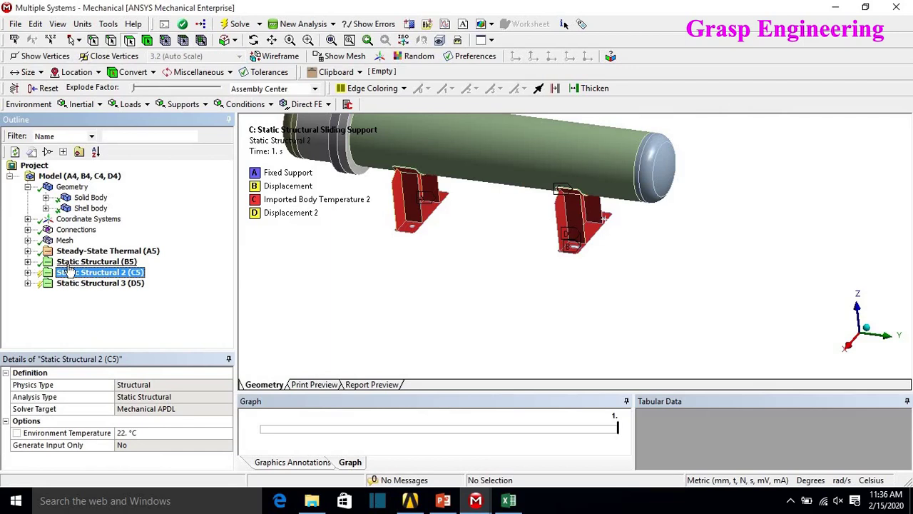
{"action": "left_click", "coordinate": [28, 272]}
{"action": "left_click", "coordinate": [116, 274]}
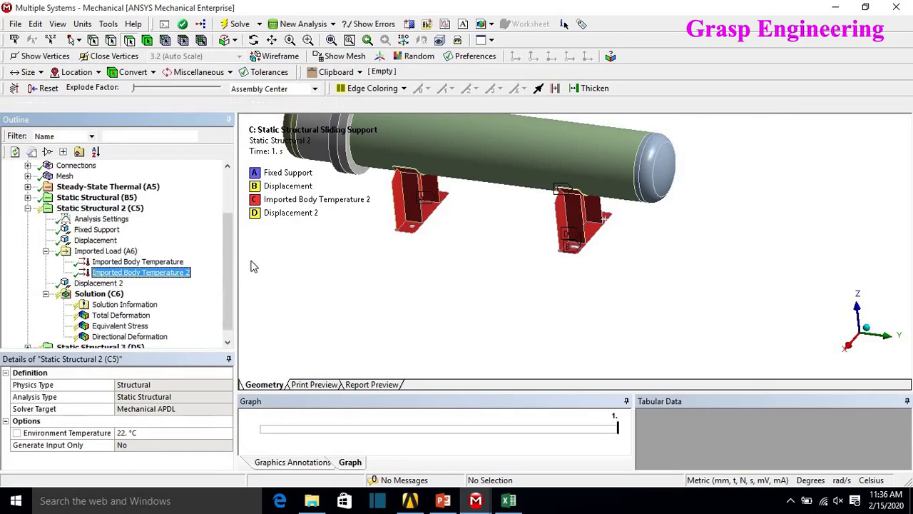
{"action": "left_click", "coordinate": [100, 294]}
{"action": "right_click", "coordinate": [103, 298]}
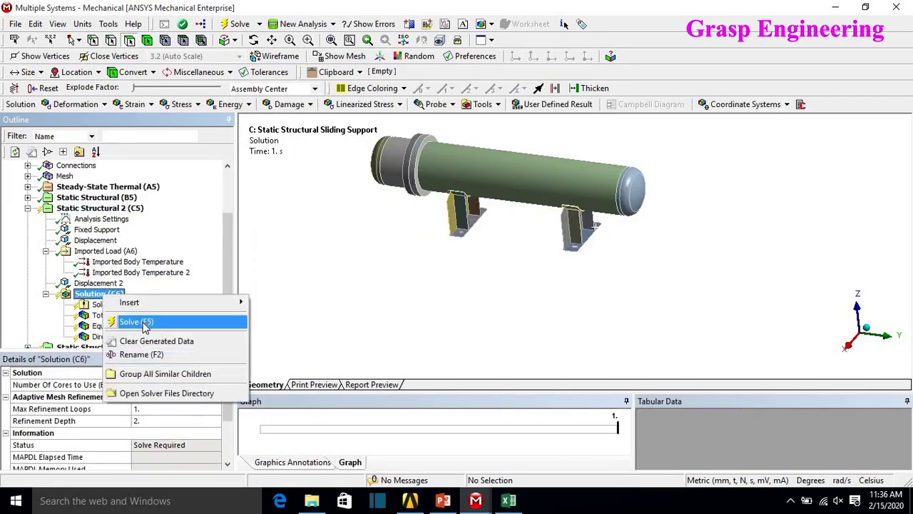
Step: Delete the original Displacement support, keeping Fixed Support and Displacement 2
{"action": "left_click", "coordinate": [91, 241]}
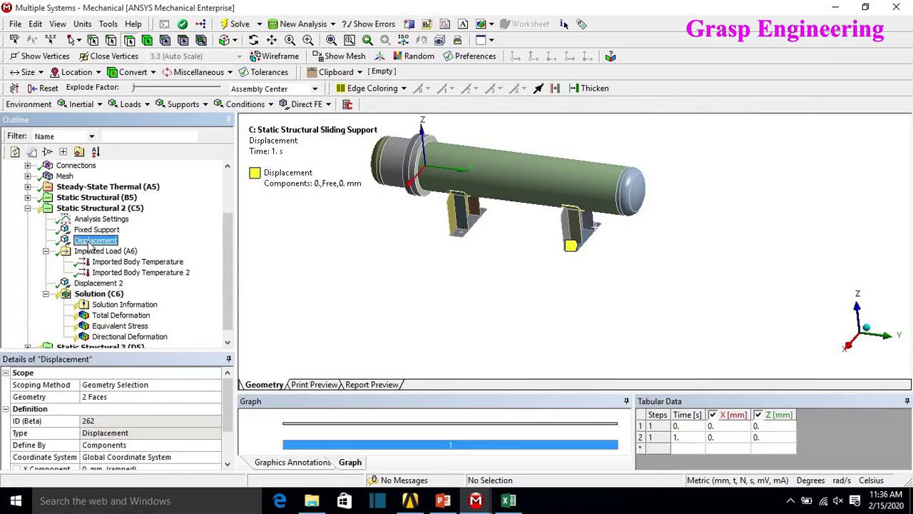
{"action": "right_click", "coordinate": [91, 243]}
{"action": "left_click", "coordinate": [132, 373]}
{"action": "left_click", "coordinate": [456, 355]}
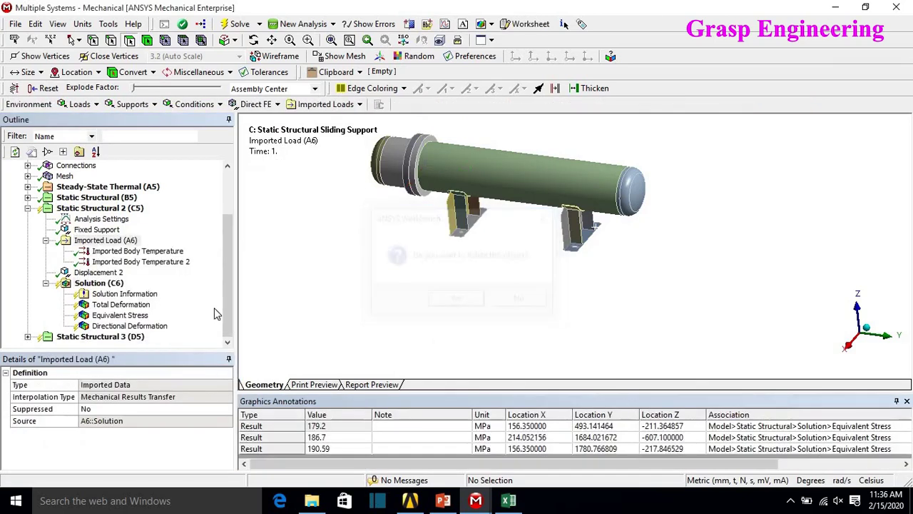
{"action": "key", "text": "Up"}
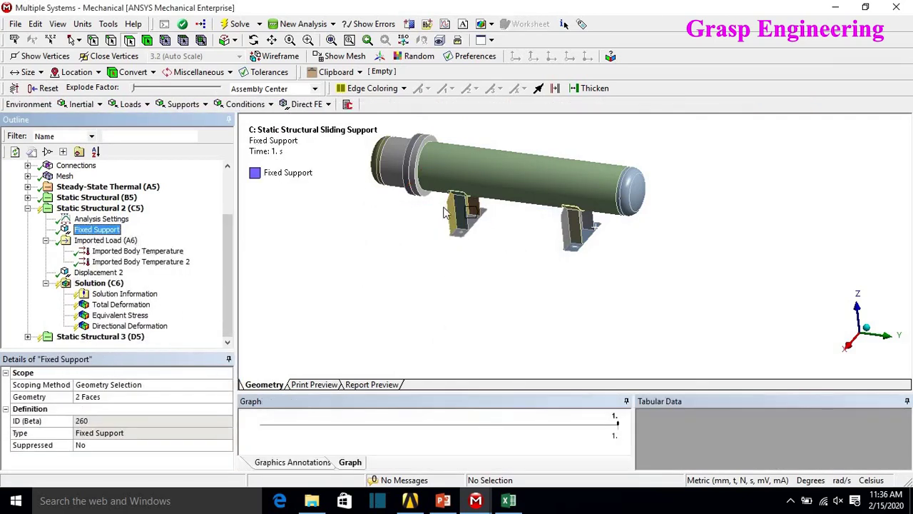
{"action": "left_click", "coordinate": [107, 273]}
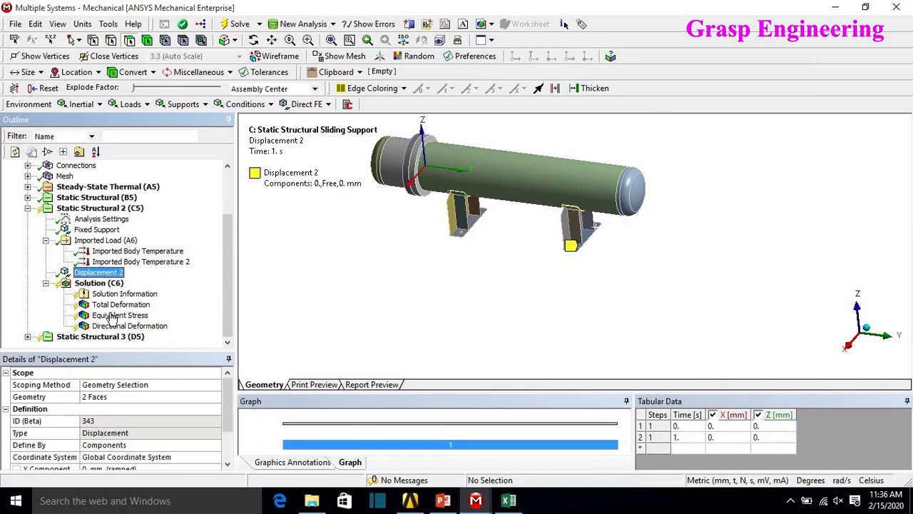
Step: Solve Solution (C6) for the sliding-support analysis
{"action": "left_click", "coordinate": [100, 283]}
{"action": "right_click", "coordinate": [106, 283]}
{"action": "left_click", "coordinate": [147, 311]}
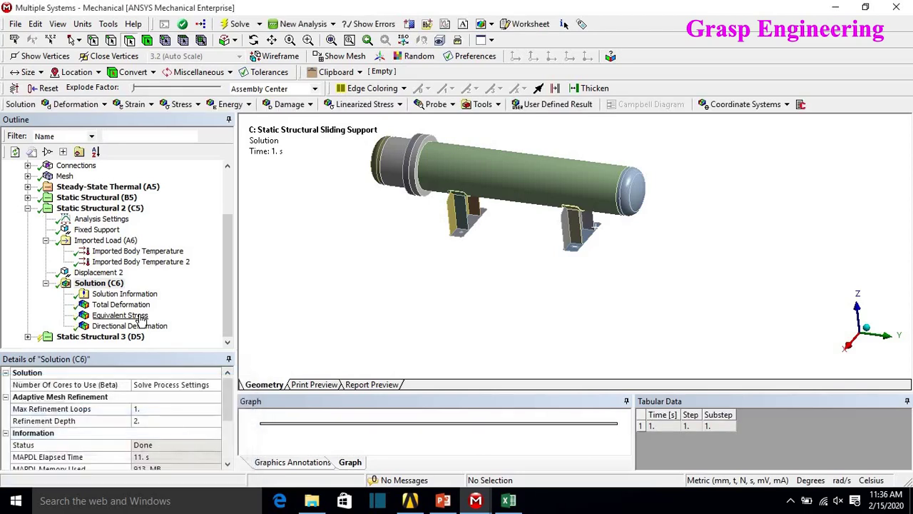
Step: Show the sliding case's Total Deformation with the legend reset to its full range
{"action": "left_click", "coordinate": [125, 306]}
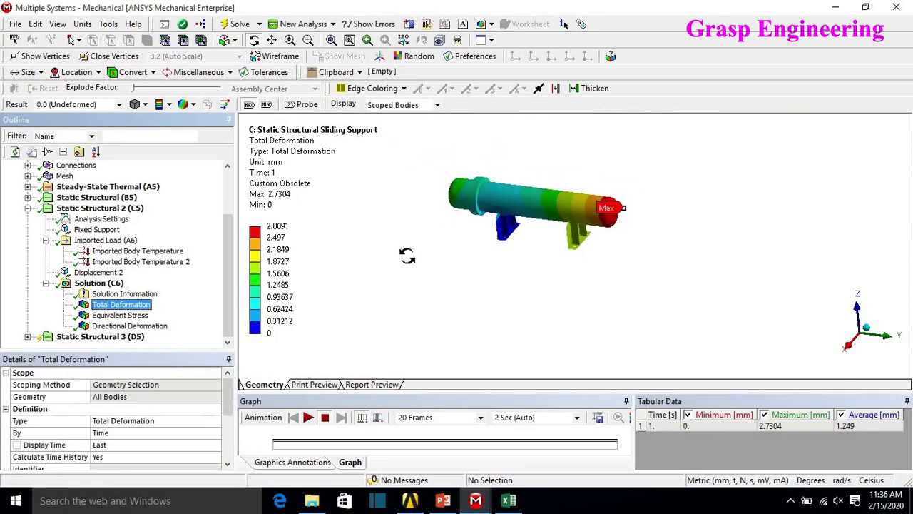
{"action": "right_click", "coordinate": [280, 141]}
{"action": "left_click", "coordinate": [317, 373]}
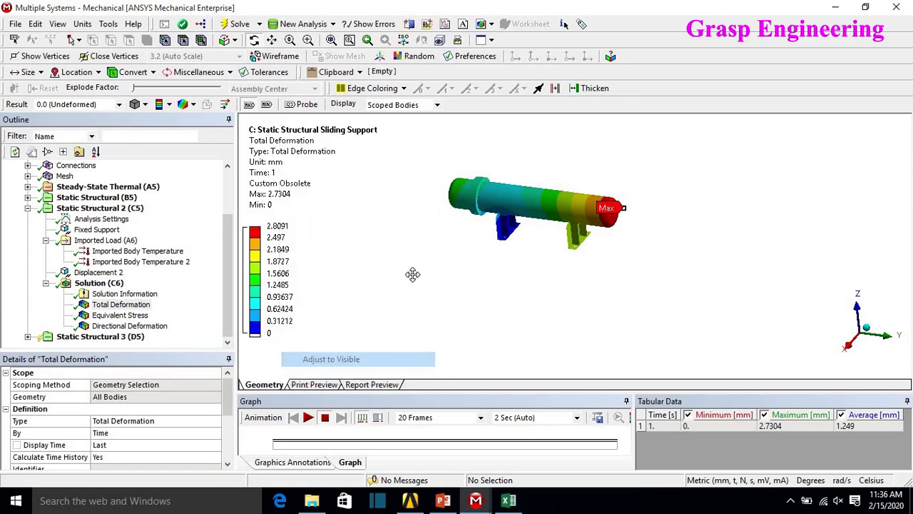
{"action": "middle_click_drag", "start_coordinate": [444, 292], "coordinate": [535, 285]}
{"action": "scroll", "coordinate": [487, 290], "scroll_direction": "up", "scroll_amount": 3}
Step: Set the deformation scale to 50 and play the deformation animation
{"action": "left_click", "coordinate": [104, 103]}
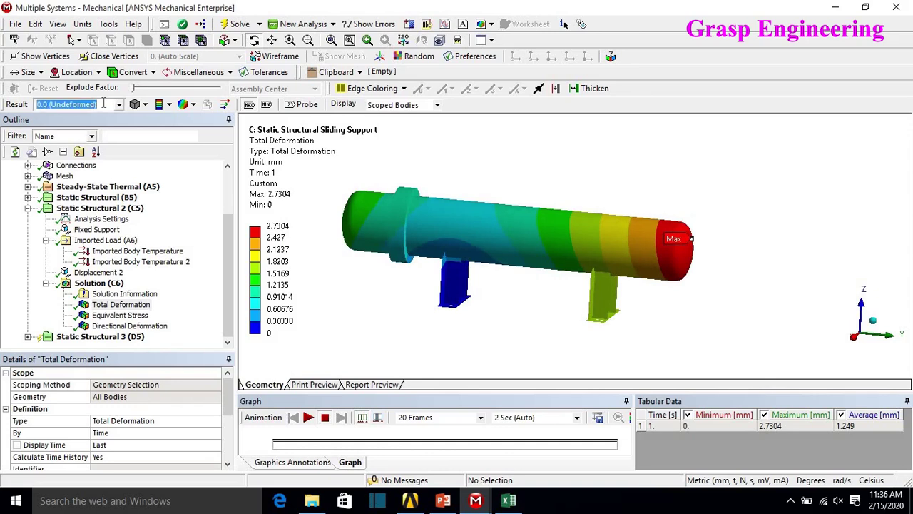
{"action": "type", "text": "50"}
{"action": "key", "text": "Return"}
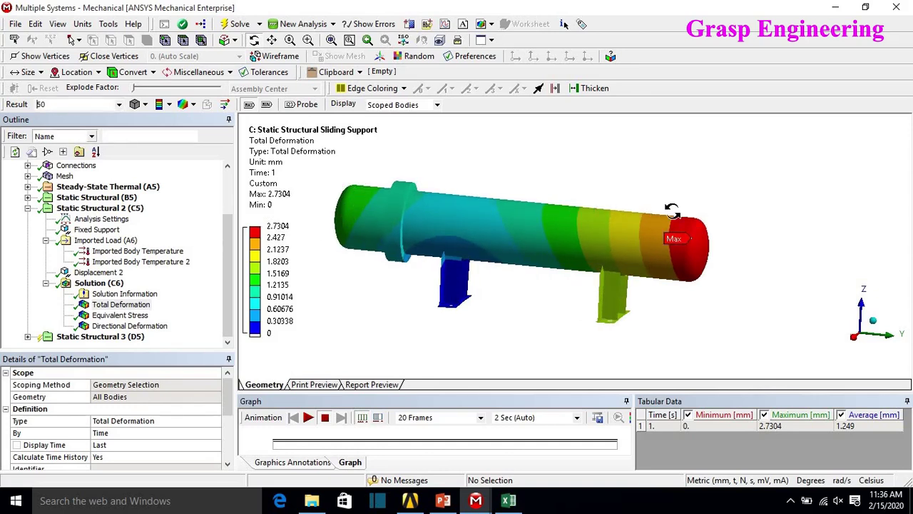
{"action": "mouse_move", "coordinate": [552, 301]}
{"action": "middle_mouse_down", "text": "ctrl"}
{"action": "mouse_move", "coordinate": [556, 311]}
{"action": "mouse_move", "coordinate": [565, 306]}
{"action": "middle_mouse_up", "text": "ctrl"}
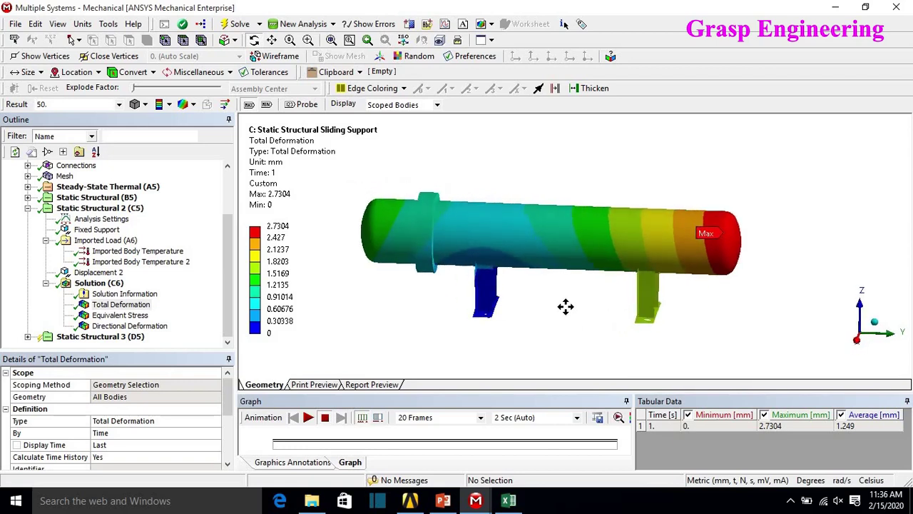
{"action": "middle_click_drag", "start_coordinate": [521, 326], "coordinate": [515, 323], "text": "ctrl"}
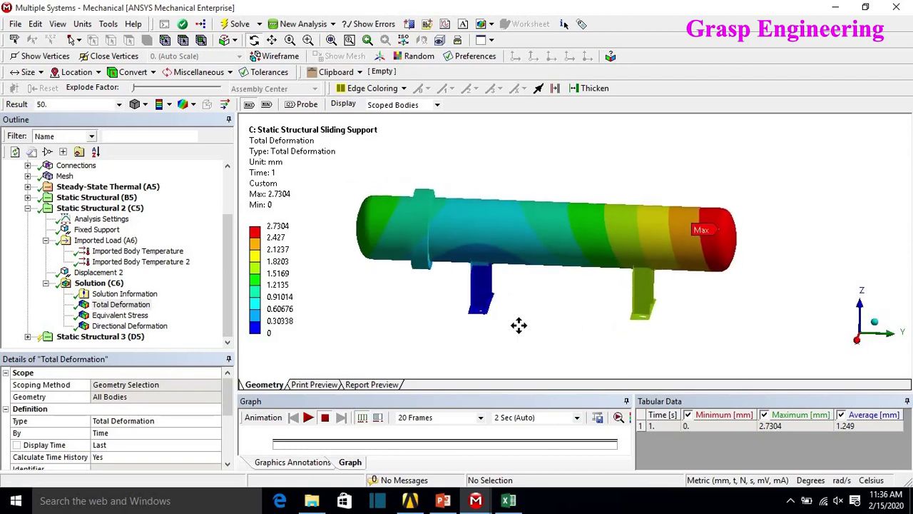
{"action": "left_click", "coordinate": [308, 418]}
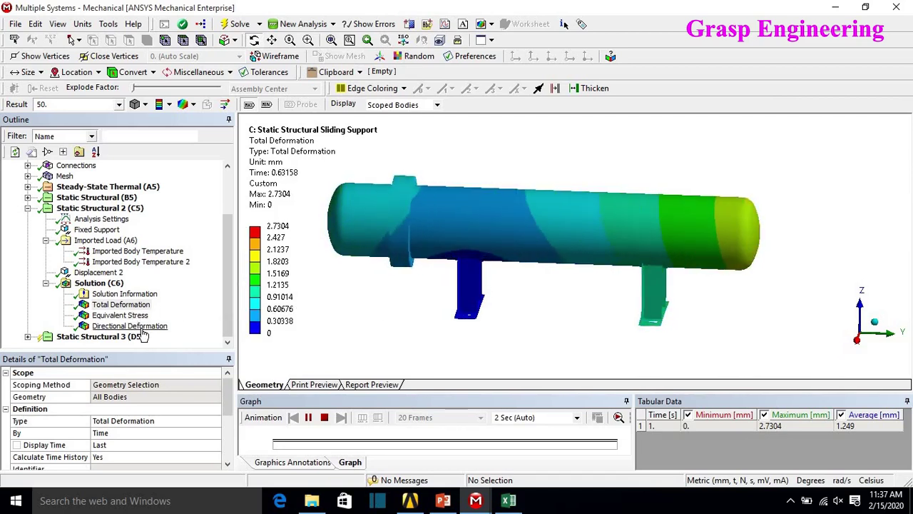
Step: Show the Y-axis Directional Deformation result and reset its legend to the full range
{"action": "left_click", "coordinate": [129, 325]}
{"action": "right_click", "coordinate": [278, 286]}
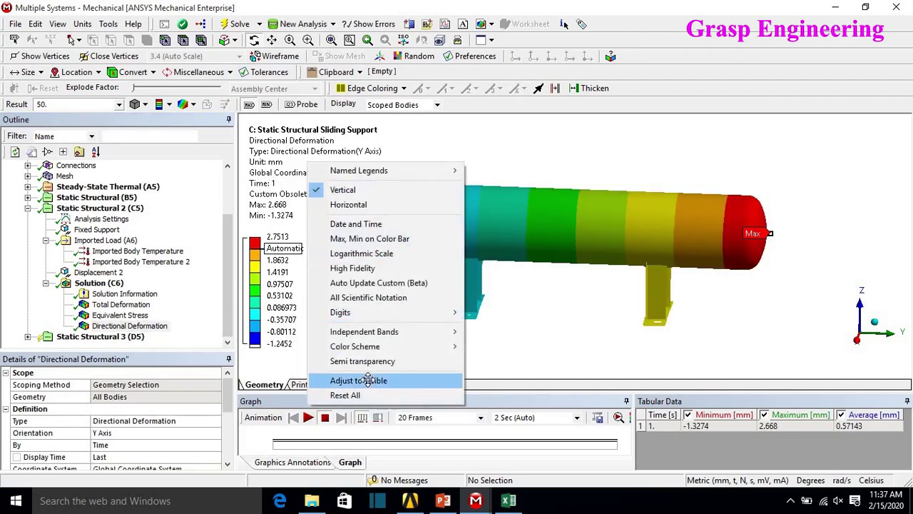
{"action": "left_click", "coordinate": [503, 450]}
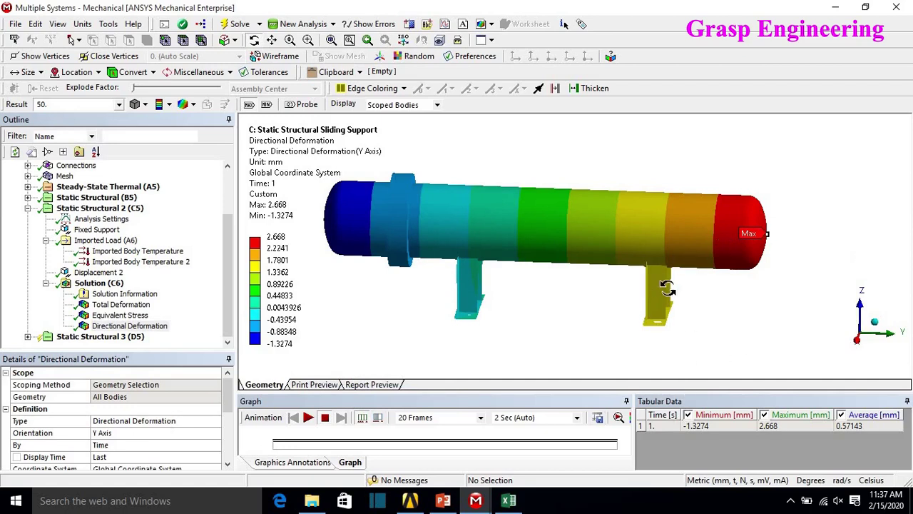
Step: Probe two points on the sliding saddle base (1.6736 and 1.6999 mm), then show Equivalent Stress
{"action": "left_click", "coordinate": [305, 105]}
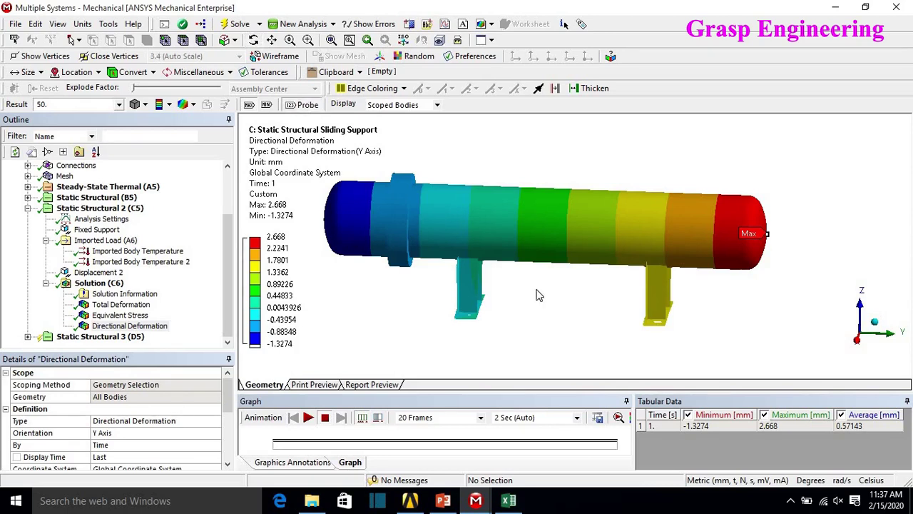
{"action": "left_click", "coordinate": [662, 321]}
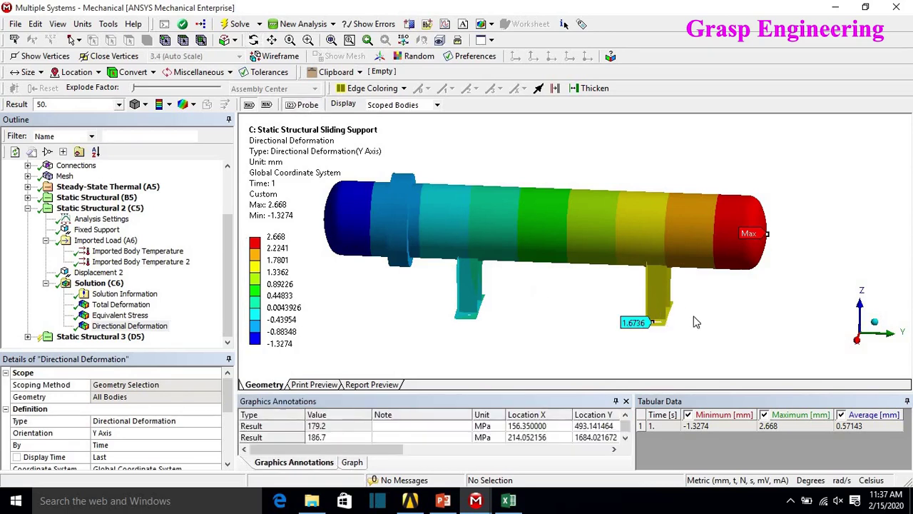
{"action": "scroll", "coordinate": [573, 151], "scroll_direction": "up", "scroll_amount": 5}
{"action": "scroll", "coordinate": [605, 245], "scroll_direction": "up", "scroll_amount": 3}
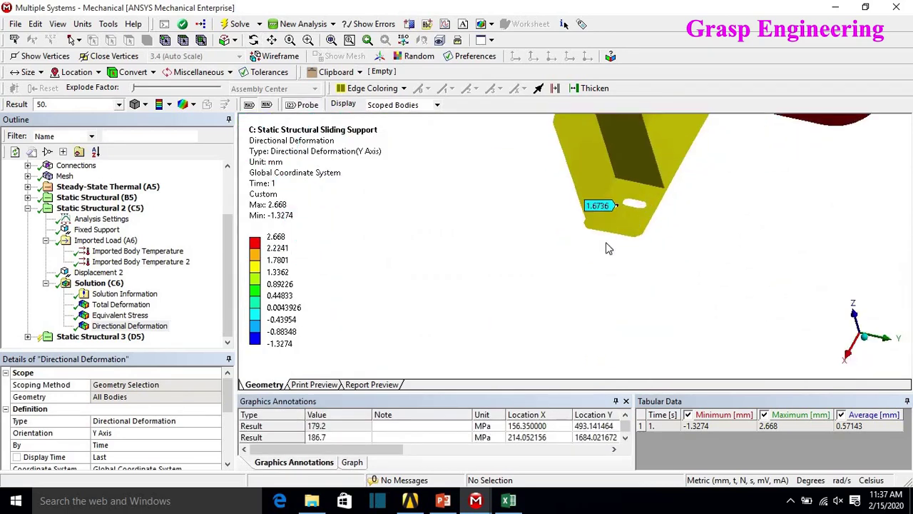
{"action": "left_click", "coordinate": [644, 217]}
{"action": "middle_click_drag", "start_coordinate": [657, 258], "coordinate": [583, 206]}
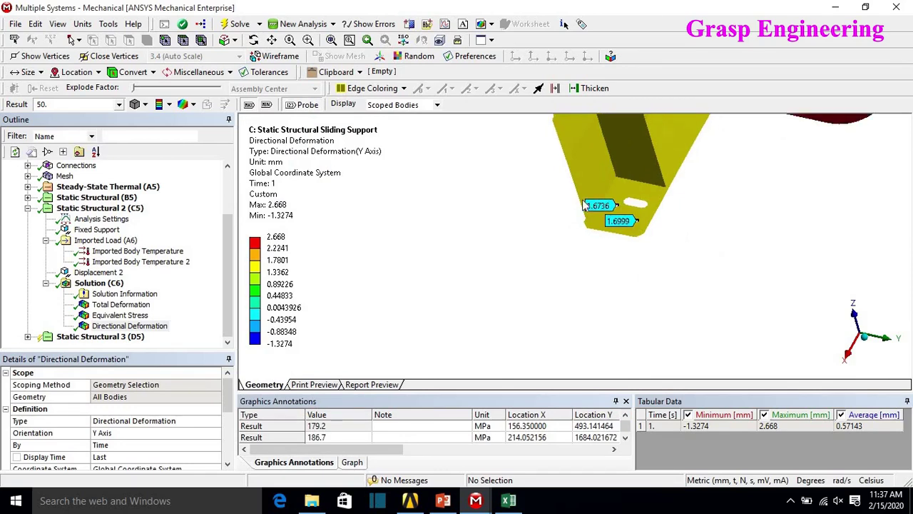
{"action": "scroll", "coordinate": [583, 205], "scroll_direction": "down", "scroll_amount": 5}
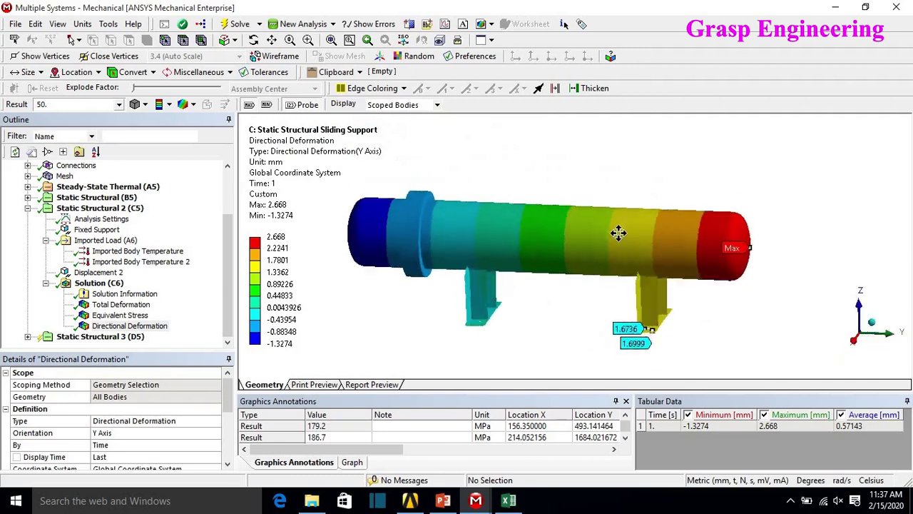
{"action": "middle_click_drag", "start_coordinate": [619, 232], "coordinate": [617, 268]}
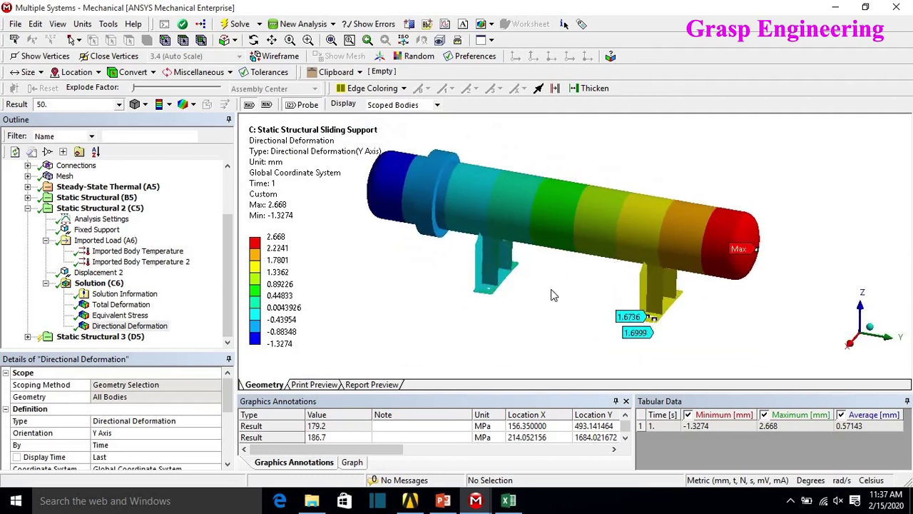
{"action": "left_click", "coordinate": [121, 315]}
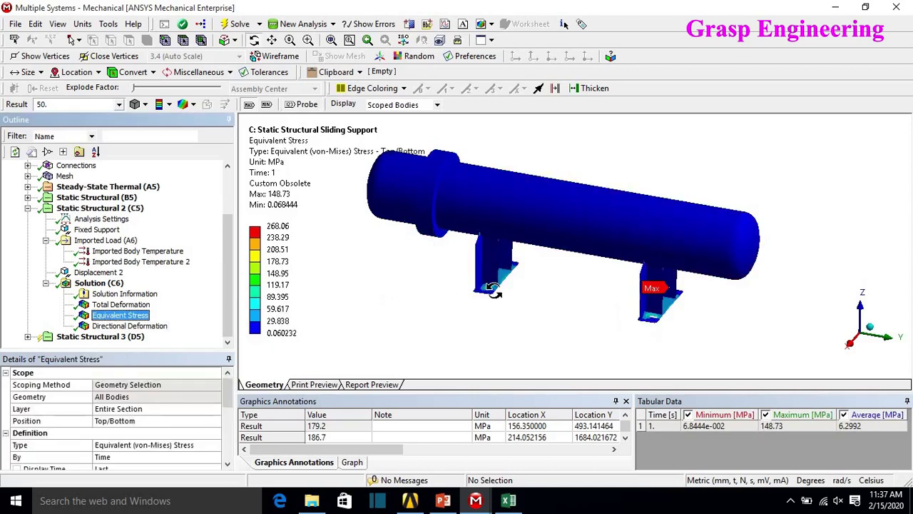
{"action": "right_click", "coordinate": [266, 171]}
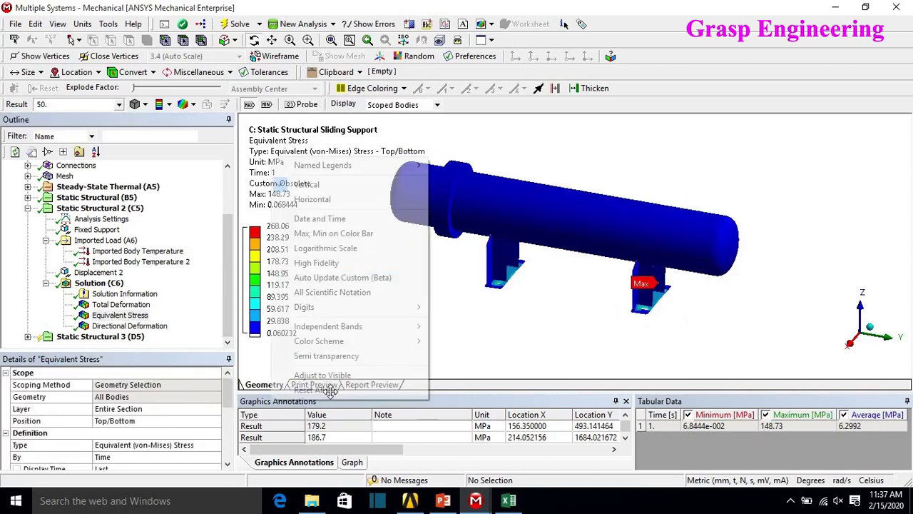
{"action": "left_click", "coordinate": [324, 390]}
{"action": "middle_click_drag", "start_coordinate": [414, 314], "coordinate": [454, 288]}
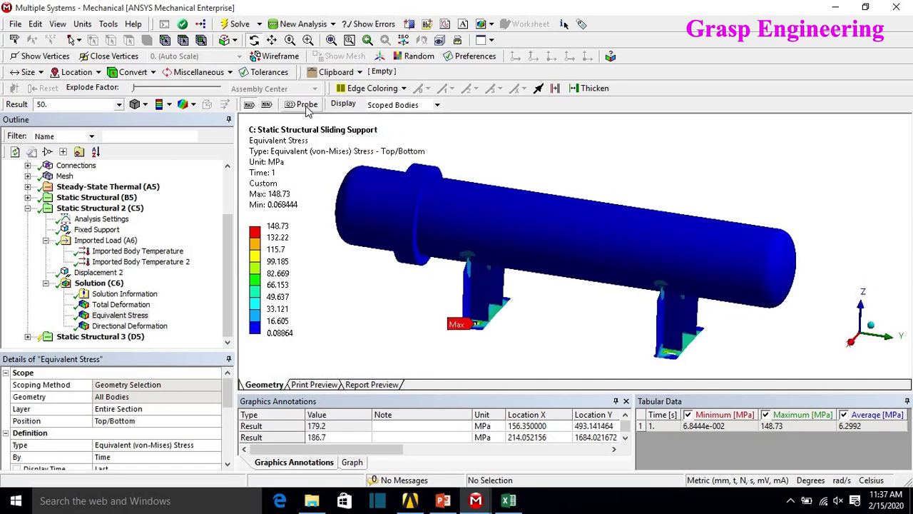
{"action": "scroll", "coordinate": [592, 309], "scroll_direction": "up", "scroll_amount": 5}
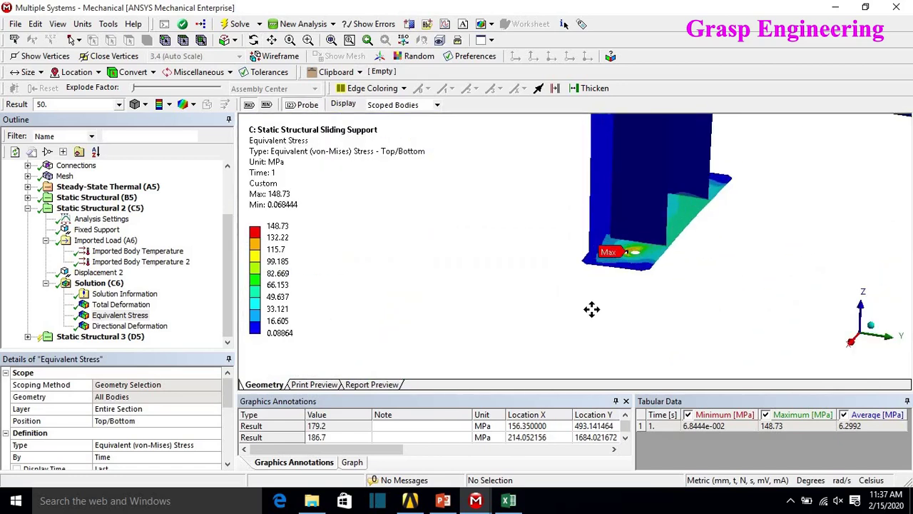
{"action": "scroll", "coordinate": [592, 309], "scroll_direction": "up", "scroll_amount": 6}
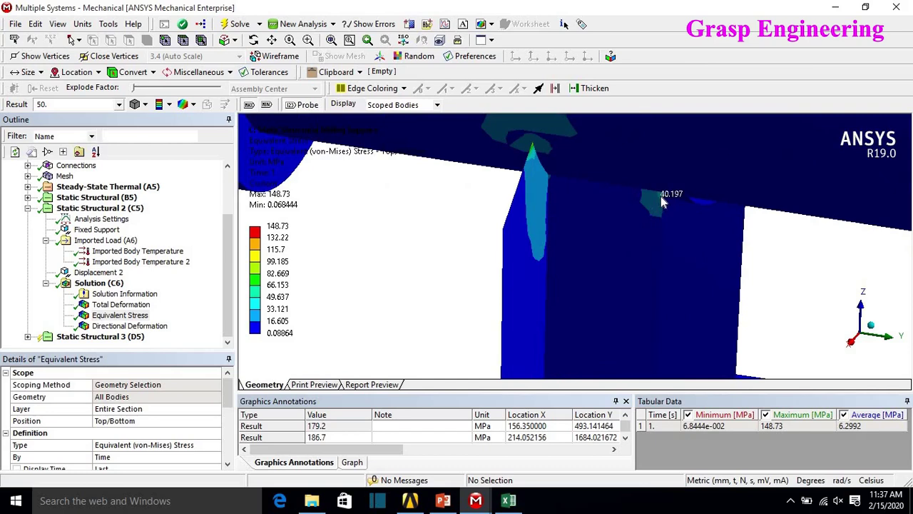
{"action": "left_click", "coordinate": [530, 144]}
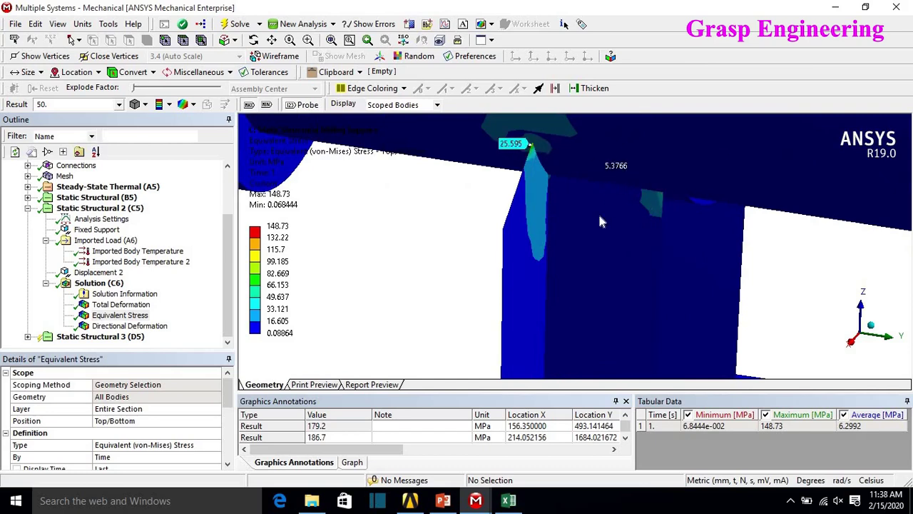
{"action": "middle_click_drag", "start_coordinate": [599, 221], "coordinate": [668, 276]}
{"action": "left_click", "coordinate": [695, 289]}
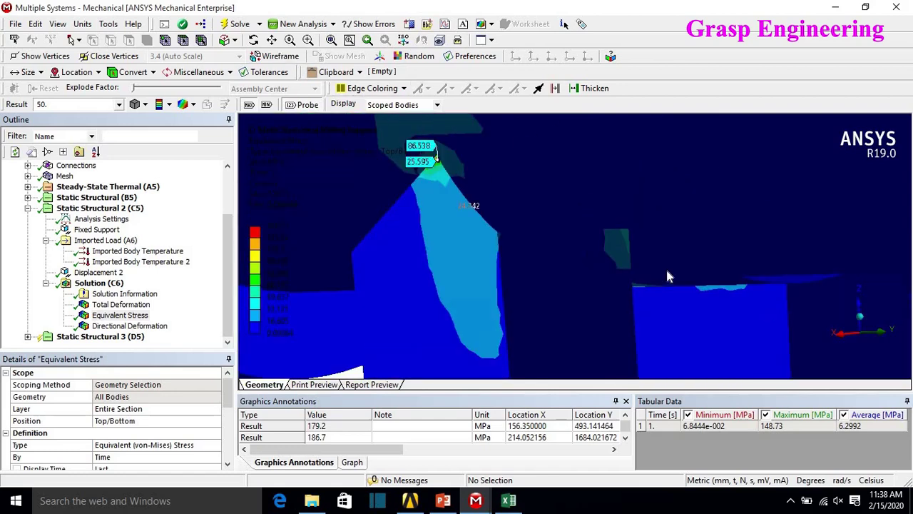
{"action": "left_click", "coordinate": [626, 231]}
{"action": "middle_click_drag", "start_coordinate": [626, 231], "coordinate": [503, 170]}
{"action": "scroll", "coordinate": [460, 256], "scroll_direction": "up", "scroll_amount": 5}
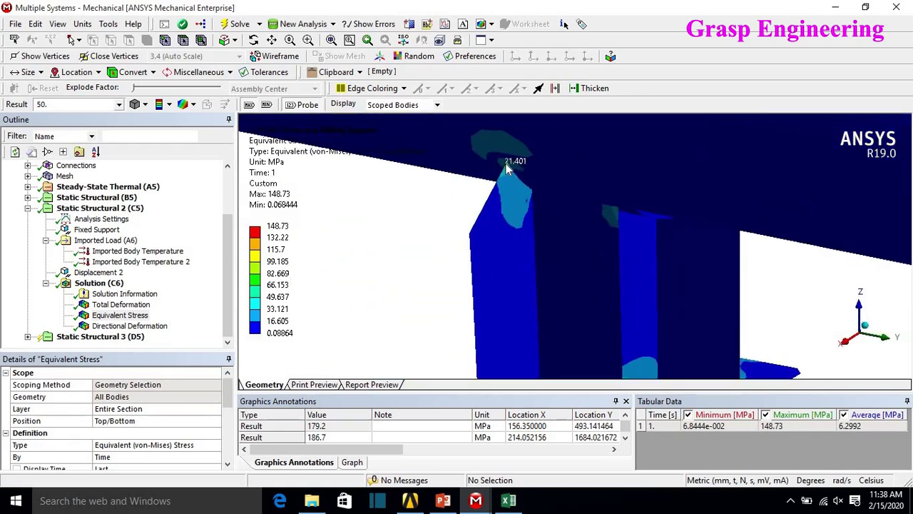
{"action": "middle_click_drag", "start_coordinate": [506, 165], "coordinate": [602, 290]}
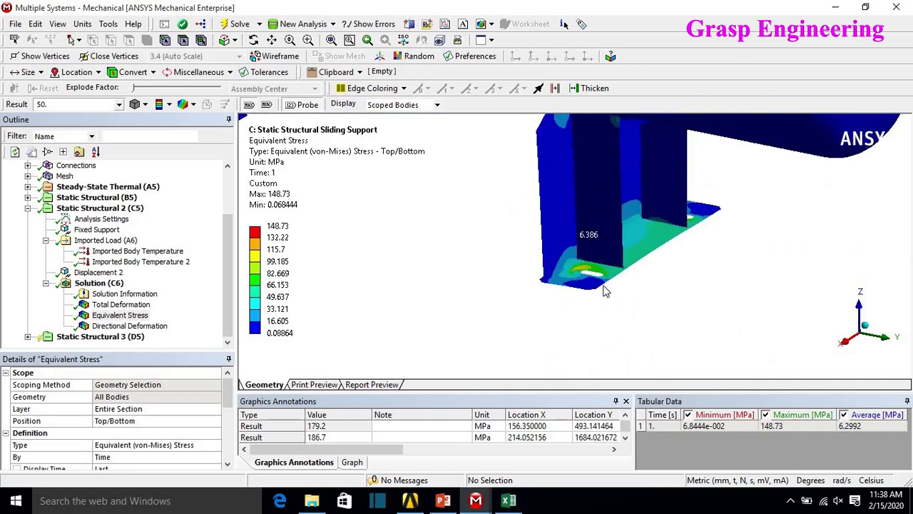
{"action": "scroll", "coordinate": [604, 291], "scroll_direction": "up", "scroll_amount": 3}
{"action": "scroll", "coordinate": [562, 288], "scroll_direction": "down", "scroll_amount": 5}
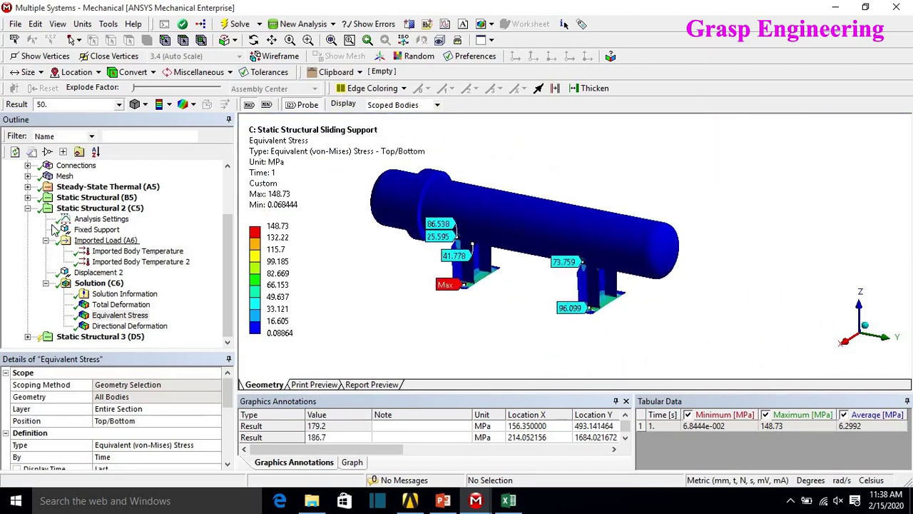
{"action": "left_click", "coordinate": [27, 198]}
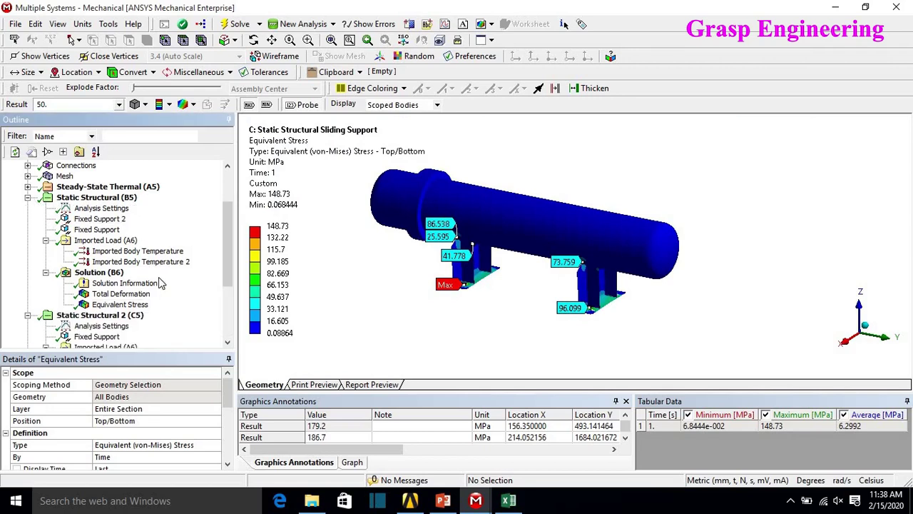
{"action": "left_click", "coordinate": [120, 304]}
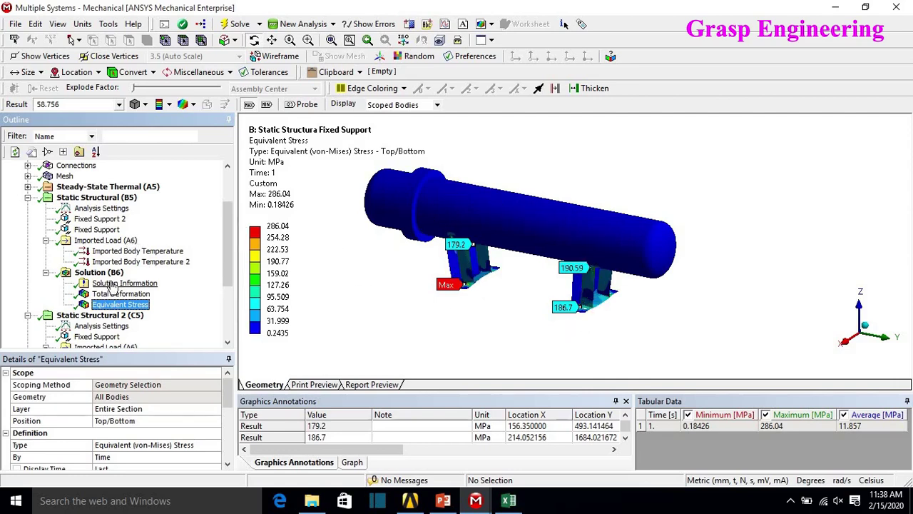
{"action": "scroll", "coordinate": [161, 323], "scroll_direction": "down", "scroll_amount": 3}
{"action": "left_click", "coordinate": [132, 316]}
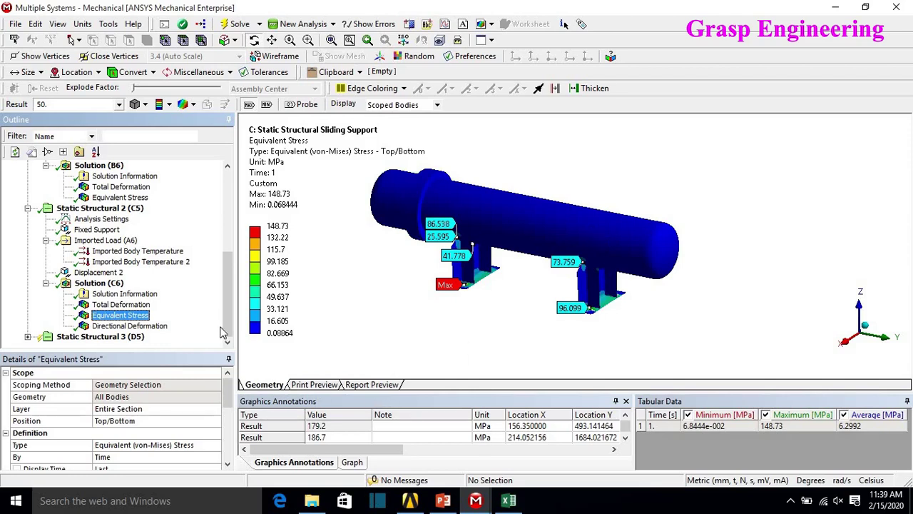
Step: Check Static Structural 3's prescribed Displacement, confirming its 1.7 mm Y component
{"action": "left_click", "coordinate": [27, 209]}
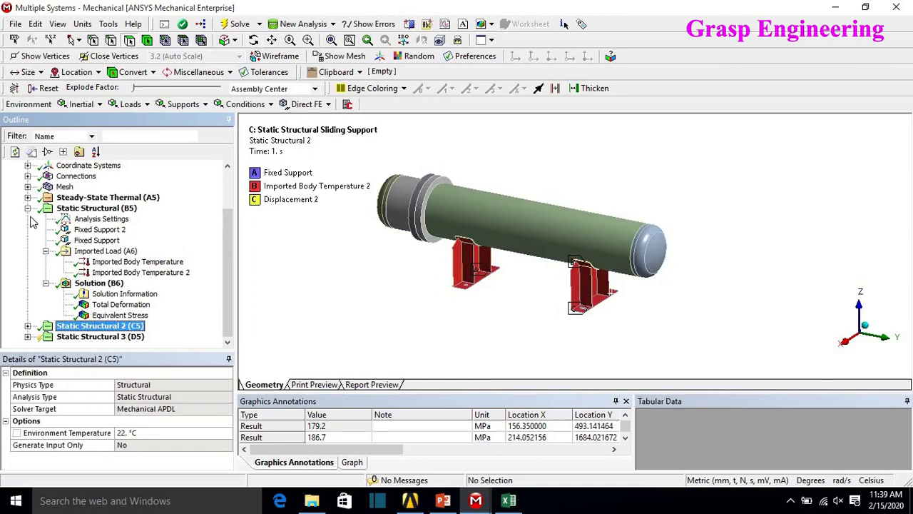
{"action": "left_click", "coordinate": [27, 208]}
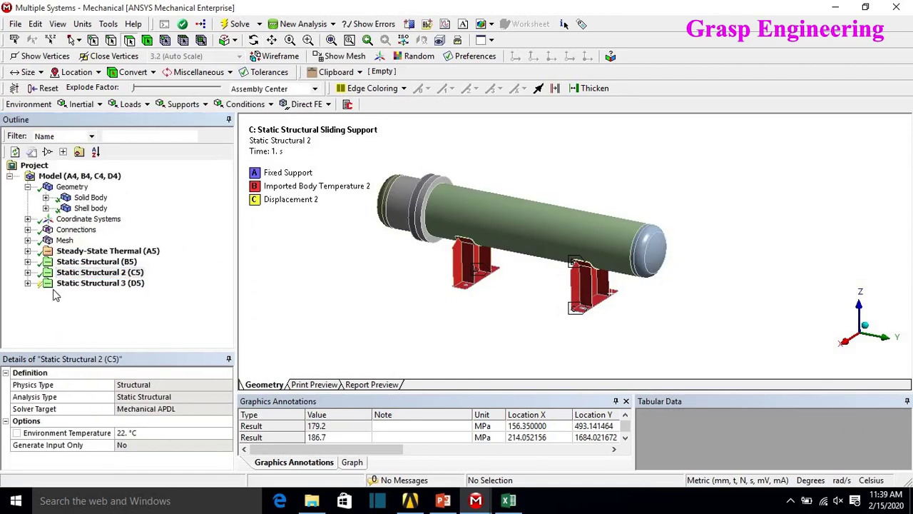
{"action": "left_click", "coordinate": [27, 282]}
{"action": "left_click", "coordinate": [97, 240]}
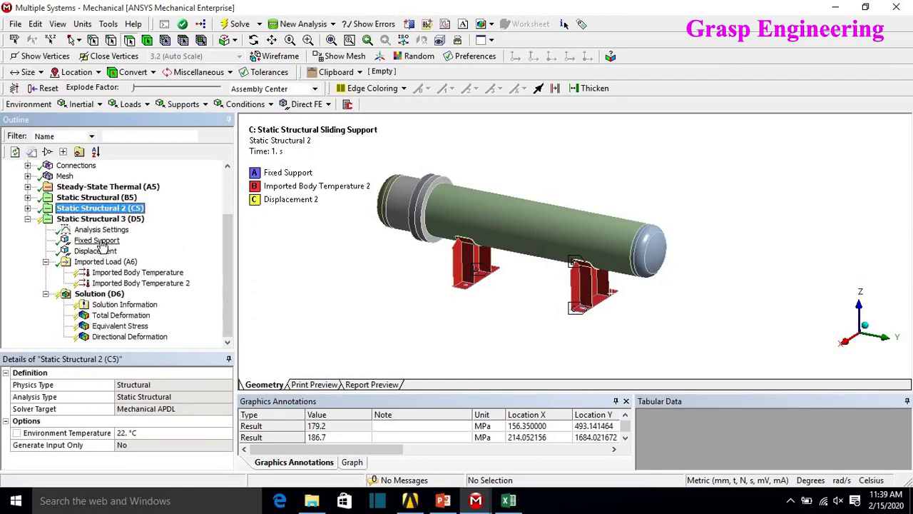
{"action": "left_click", "coordinate": [96, 251]}
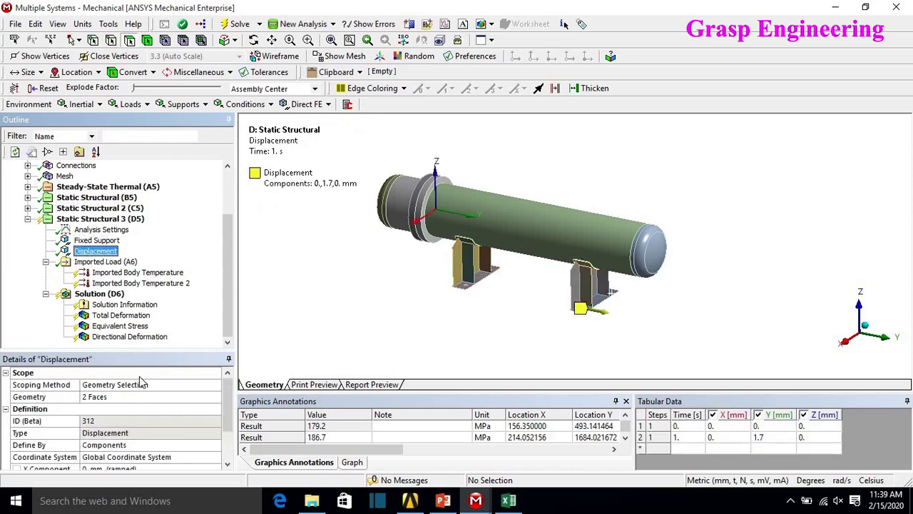
{"action": "left_click_drag", "start_coordinate": [141, 350], "coordinate": [146, 269]}
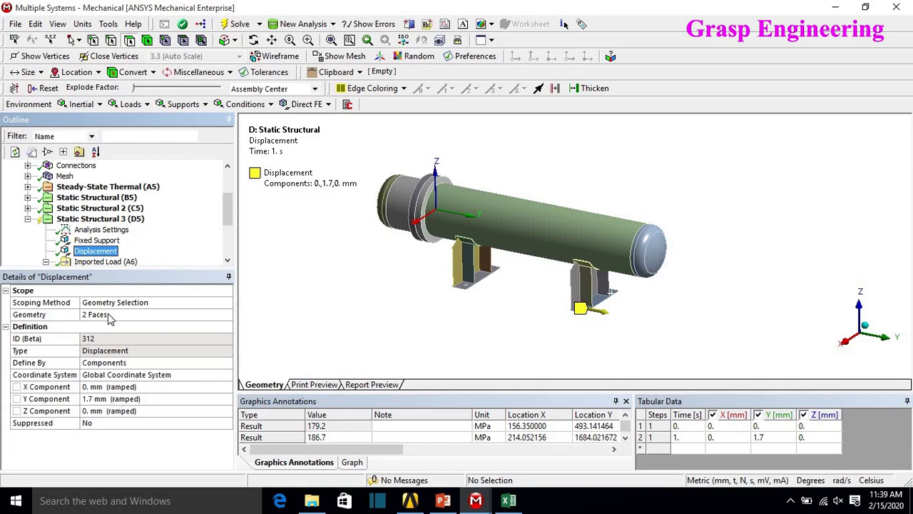
{"action": "left_click", "coordinate": [114, 400]}
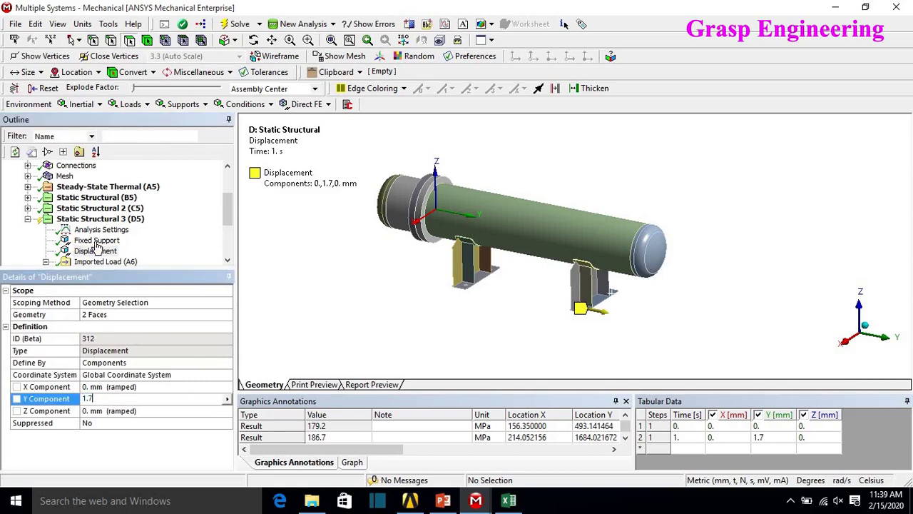
Step: Show the sliding case's Y-axis Directional Deformation, ranging -1.3274 to 2.668 mm
{"action": "left_click", "coordinate": [27, 207]}
{"action": "scroll", "coordinate": [121, 214], "scroll_direction": "down", "scroll_amount": 3}
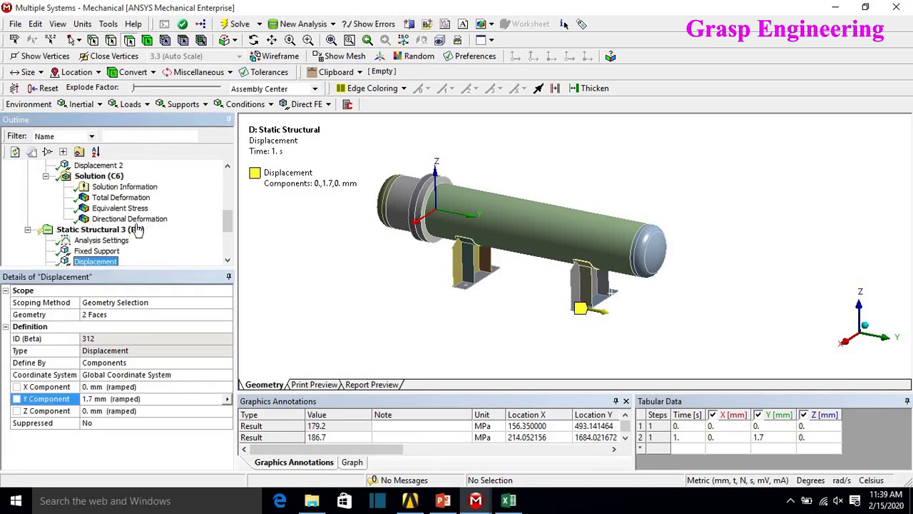
{"action": "left_click", "coordinate": [129, 218]}
{"action": "scroll", "coordinate": [564, 335], "scroll_direction": "up", "scroll_amount": 10}
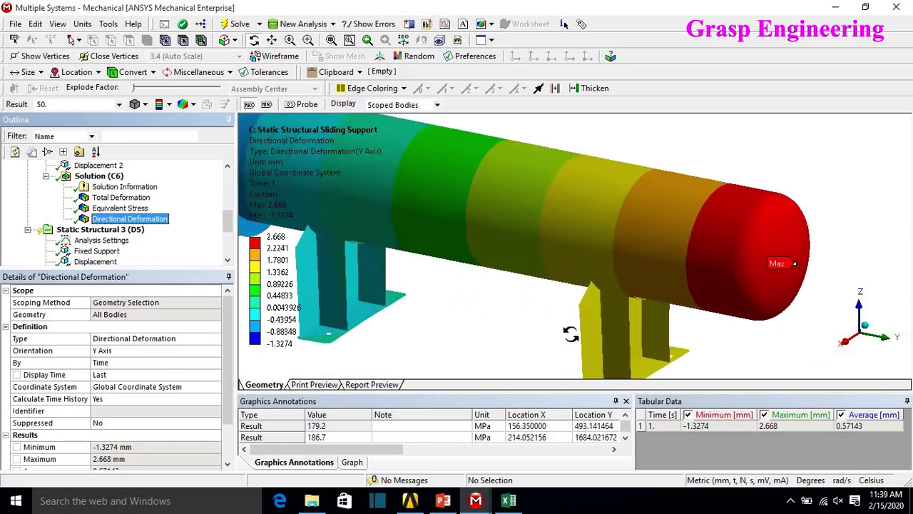
Step: Re-enter 1.7 mm as Static Structural 3's Y displacement component, then bring up Excel
{"action": "scroll", "coordinate": [465, 294], "scroll_direction": "up", "scroll_amount": 1}
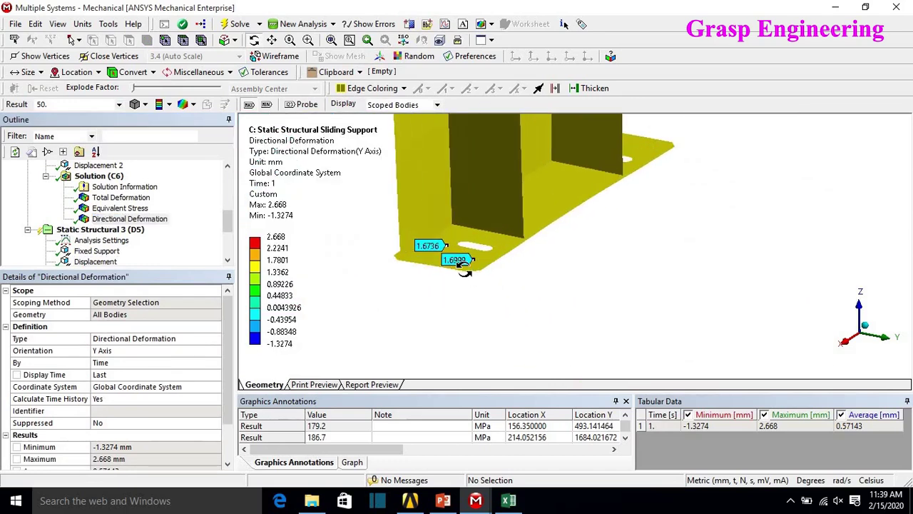
{"action": "scroll", "coordinate": [547, 264], "scroll_direction": "down", "scroll_amount": 5}
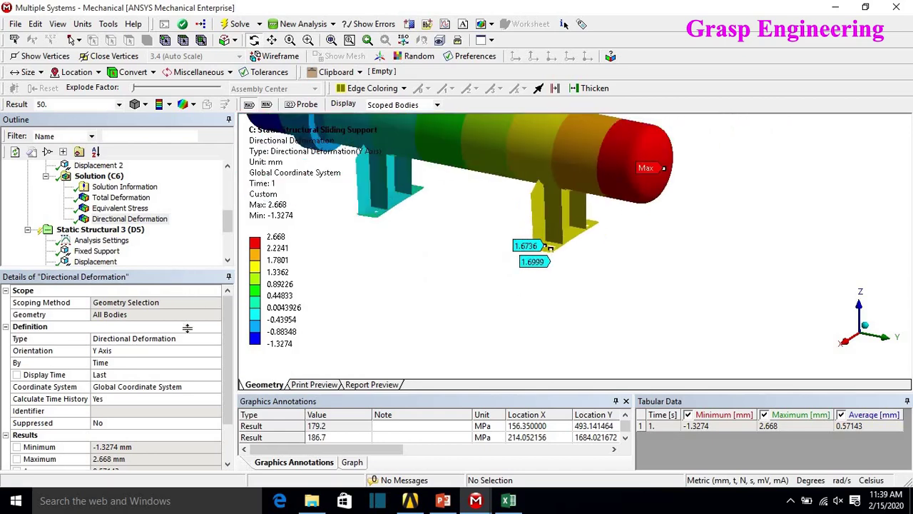
{"action": "left_click_drag", "start_coordinate": [187, 327], "coordinate": [187, 388]}
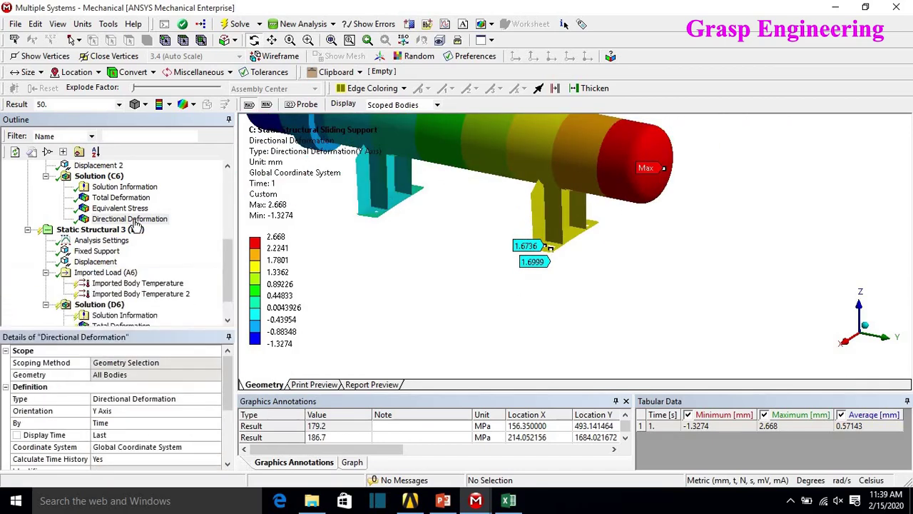
{"action": "left_click", "coordinate": [96, 262]}
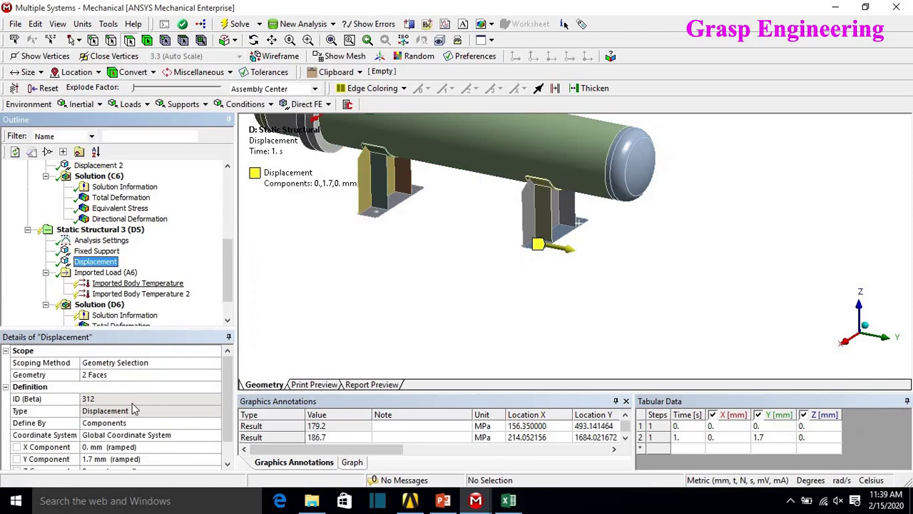
{"action": "scroll", "coordinate": [123, 454], "scroll_direction": "down", "scroll_amount": 1}
{"action": "left_click", "coordinate": [111, 435]}
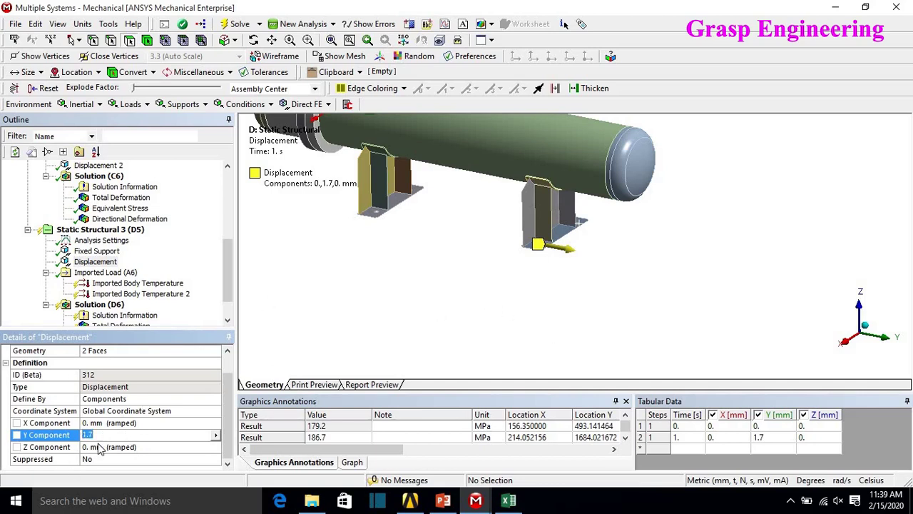
{"action": "left_click", "coordinate": [468, 293]}
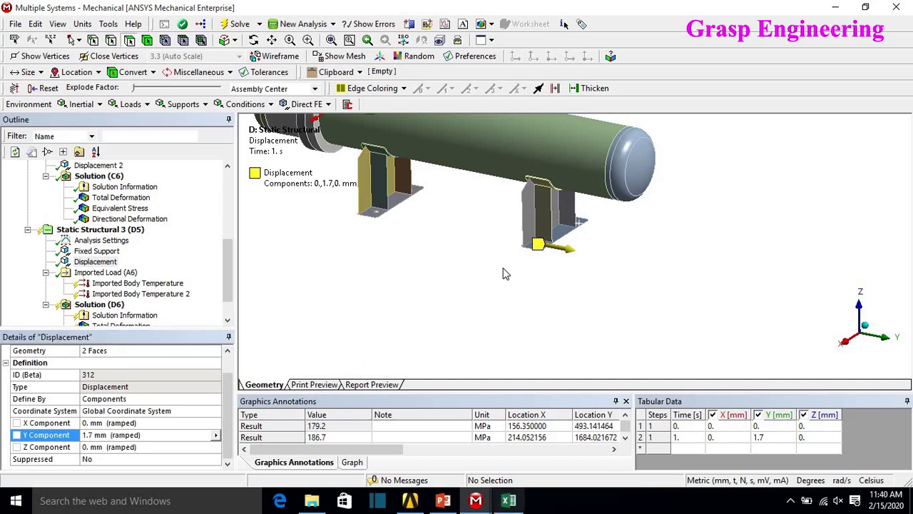
{"action": "left_click", "coordinate": [519, 504]}
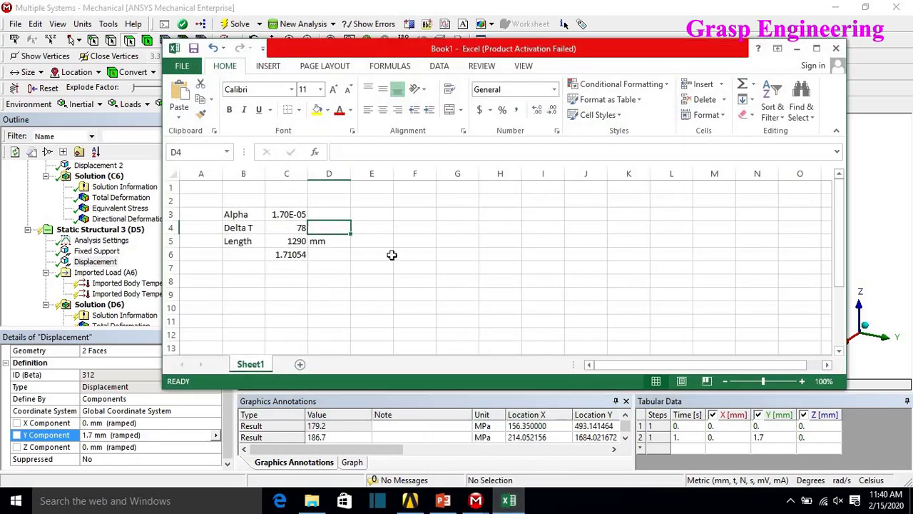
Step: Check Alpha in C3 and re-commit C4's Delta T formula =100-22 giving 78
{"action": "left_click", "coordinate": [391, 256]}
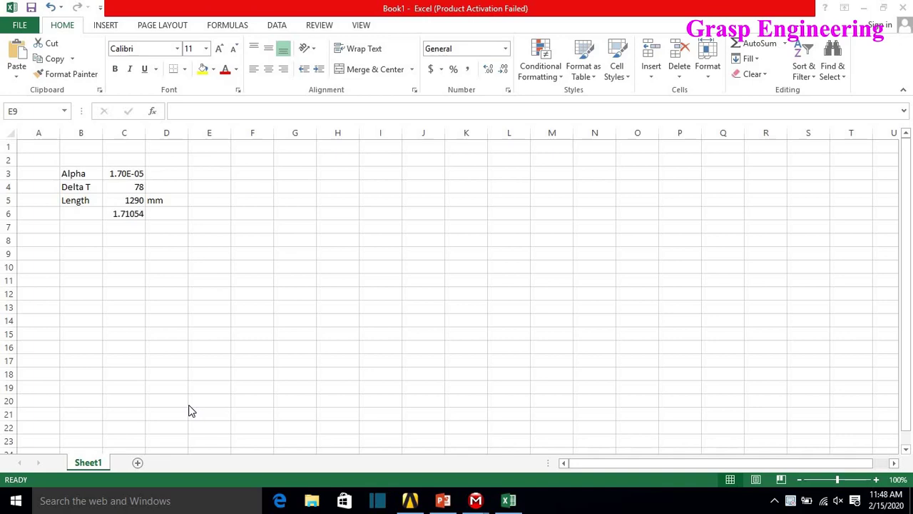
{"action": "left_click", "coordinate": [121, 175]}
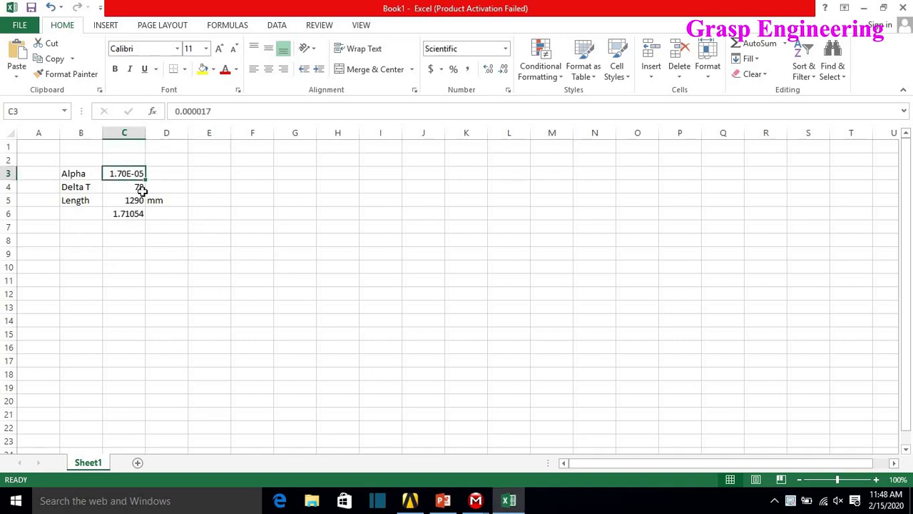
{"action": "left_click", "coordinate": [196, 289]}
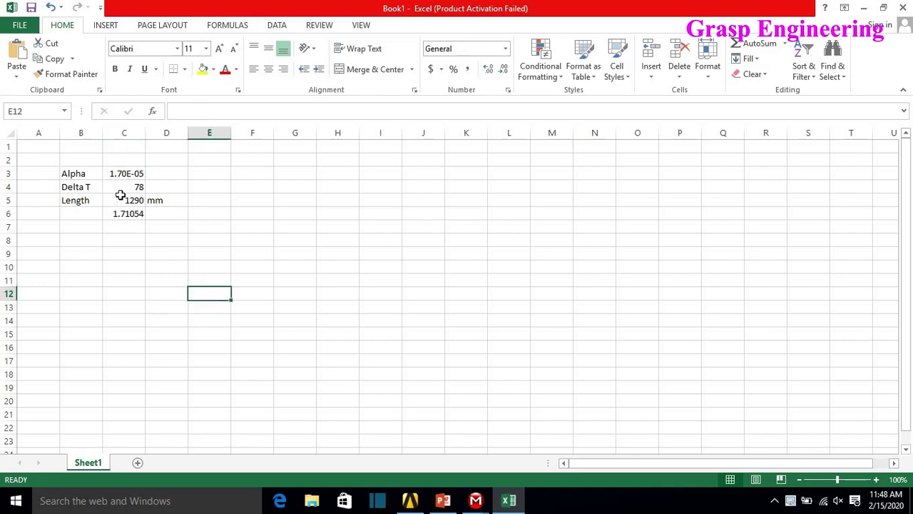
{"action": "left_click", "coordinate": [129, 186]}
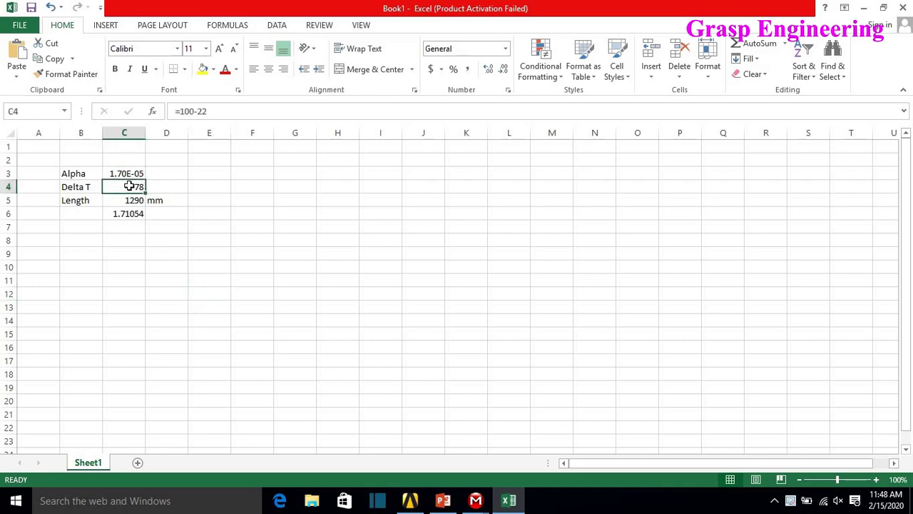
{"action": "left_click", "coordinate": [182, 111]}
{"action": "left_click_drag", "start_coordinate": [180, 110], "coordinate": [193, 111]}
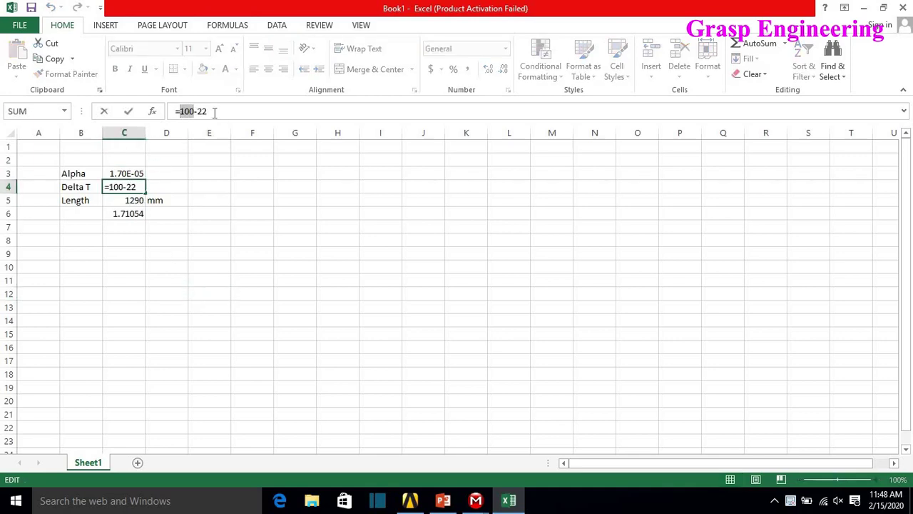
{"action": "left_click", "coordinate": [214, 111]}
{"action": "key", "text": "Return"}
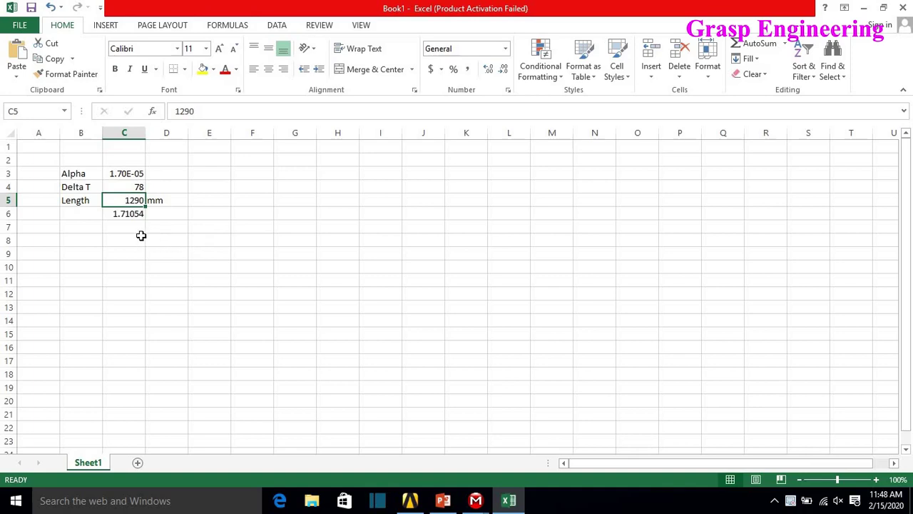
Step: Re-commit C6's thermal growth =C3*C4*C5 reading 1.71E+00, then return to Mechanical
{"action": "left_click", "coordinate": [130, 216]}
{"action": "double_click", "coordinate": [130, 215]}
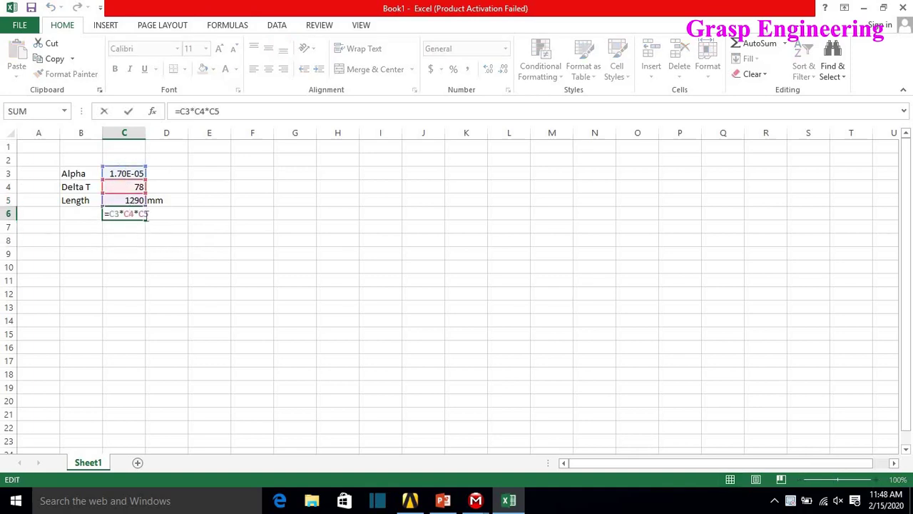
{"action": "key", "text": "Return"}
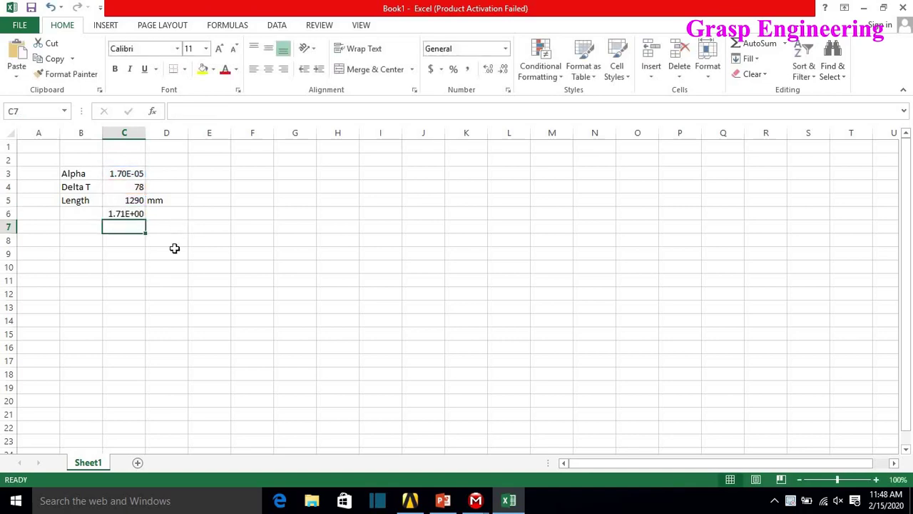
{"action": "left_click", "coordinate": [174, 250]}
{"action": "left_click", "coordinate": [123, 212]}
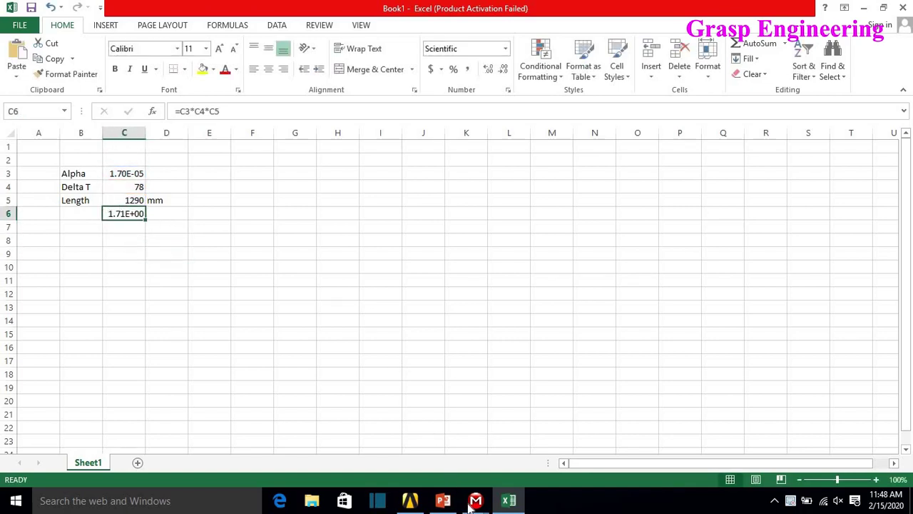
{"action": "mouse_move", "coordinate": [474, 502]}
{"action": "left_click", "coordinate": [382, 427]}
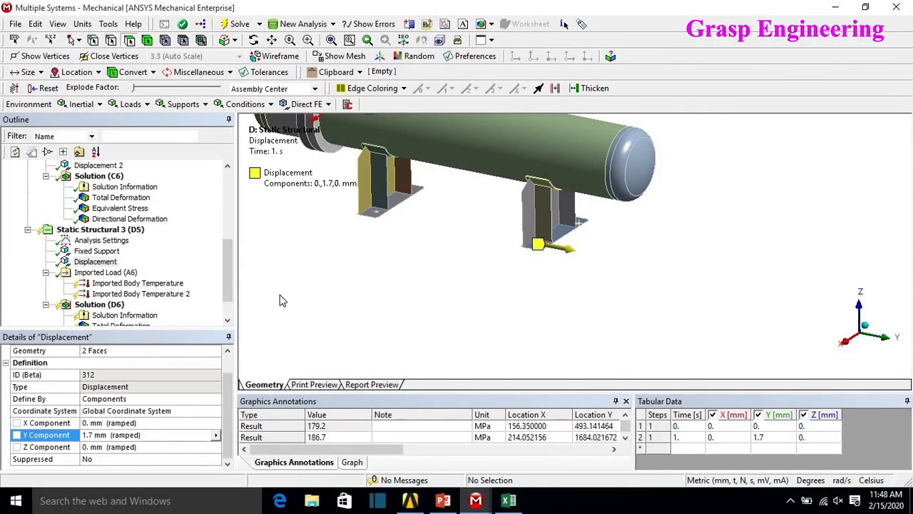
Step: Confirm Static Structural 3's 1.7 mm Y displacement and solve its Solution (D6)
{"action": "left_click", "coordinate": [130, 218]}
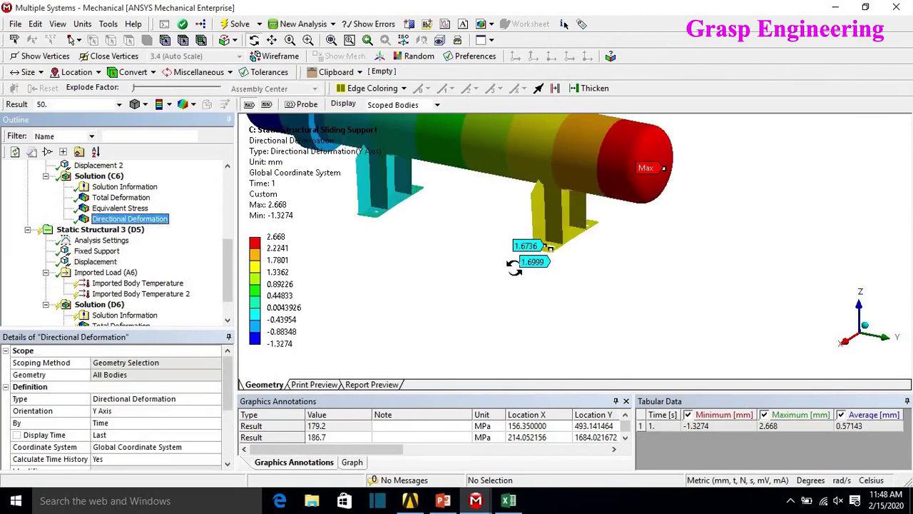
{"action": "left_click_drag", "start_coordinate": [481, 305], "coordinate": [442, 303]}
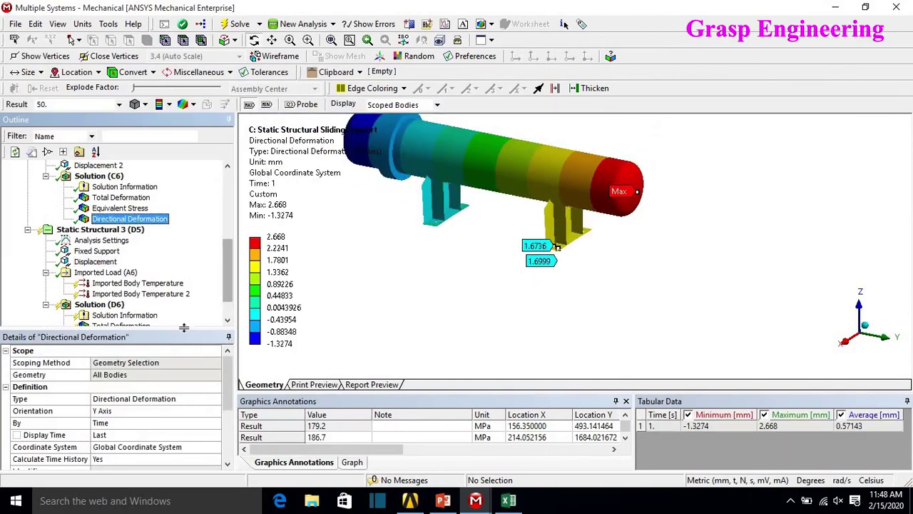
{"action": "left_click_drag", "start_coordinate": [184, 327], "coordinate": [174, 379]}
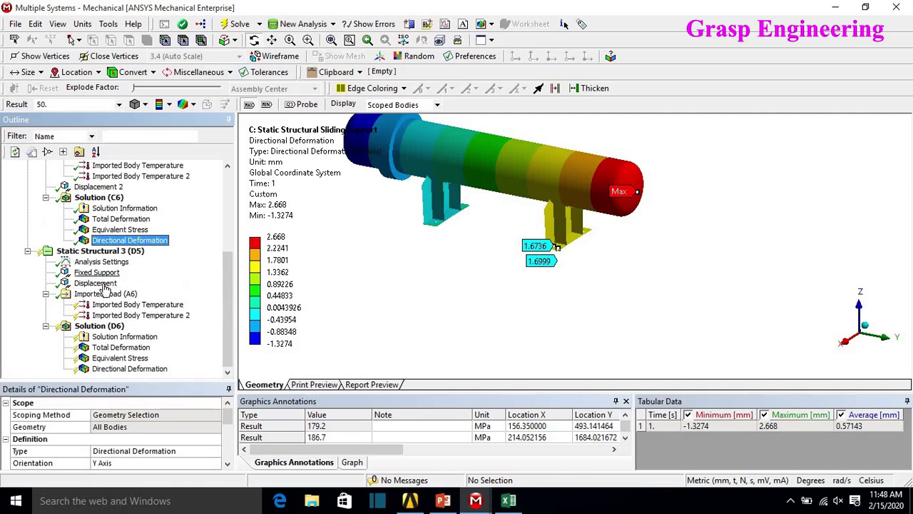
{"action": "left_click", "coordinate": [99, 283]}
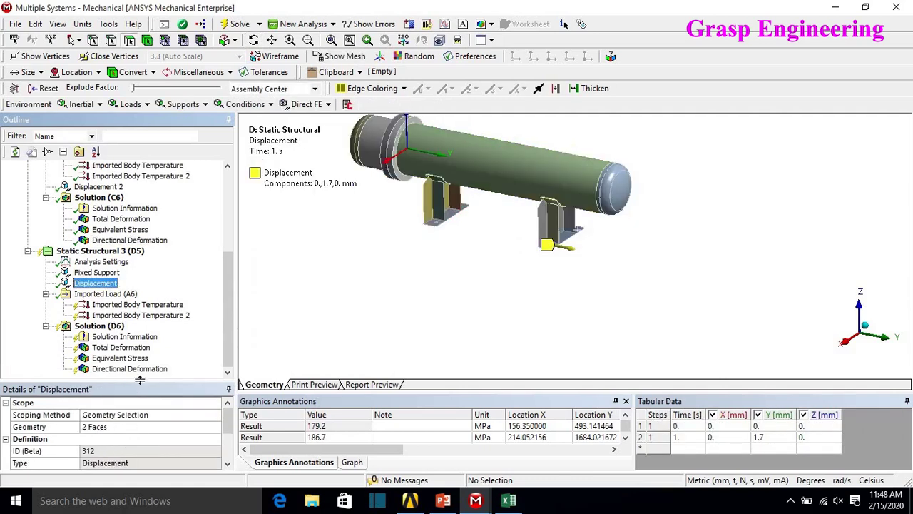
{"action": "left_click_drag", "start_coordinate": [140, 379], "coordinate": [146, 313]}
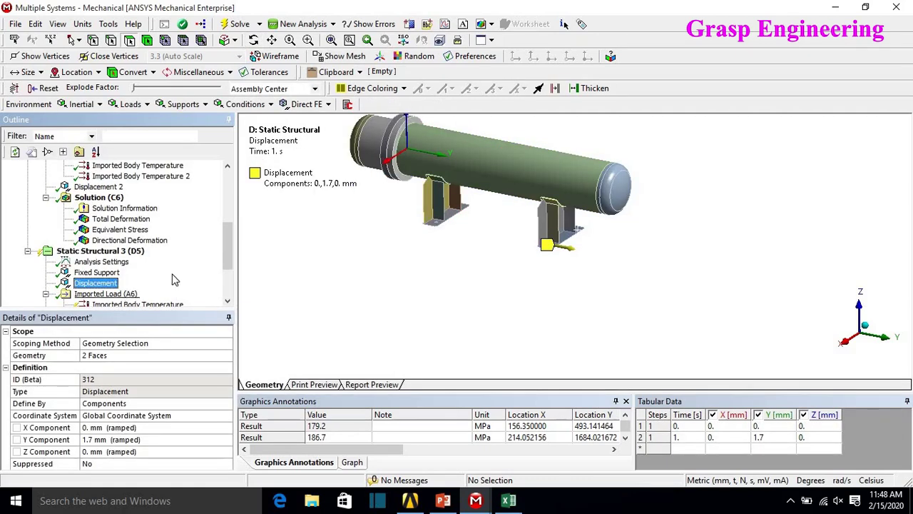
{"action": "scroll", "coordinate": [192, 285], "scroll_direction": "down", "scroll_amount": 3}
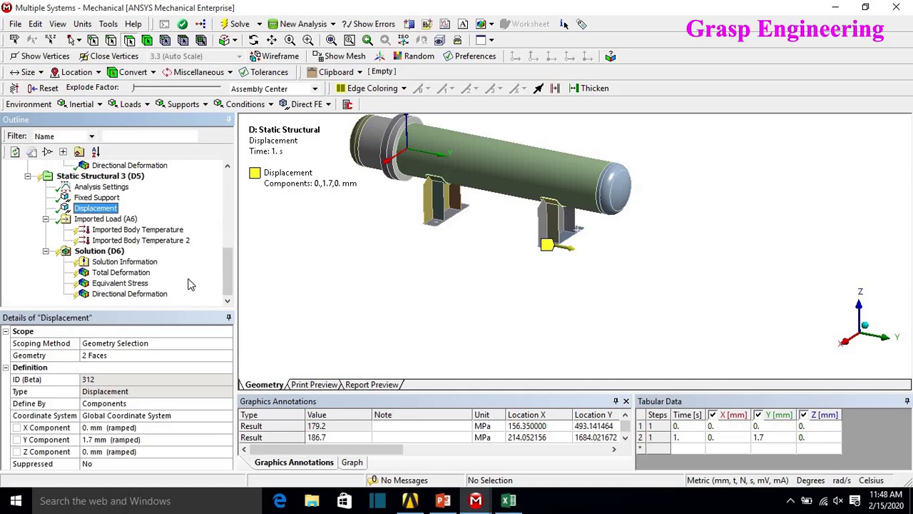
{"action": "right_click", "coordinate": [104, 251]}
{"action": "left_click", "coordinate": [159, 277]}
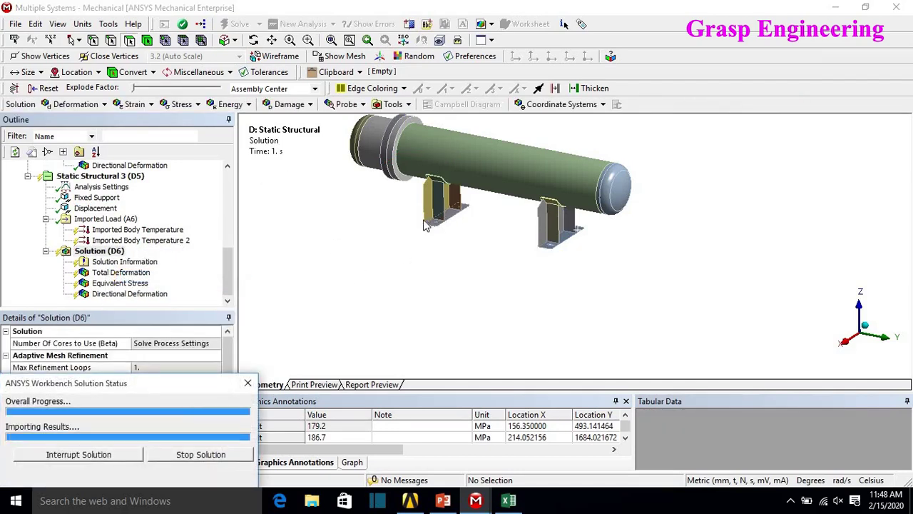
Step: Review Static Structural 3's Fixed Support and prescribed Displacement faces while the solve runs
{"action": "left_click", "coordinate": [97, 197]}
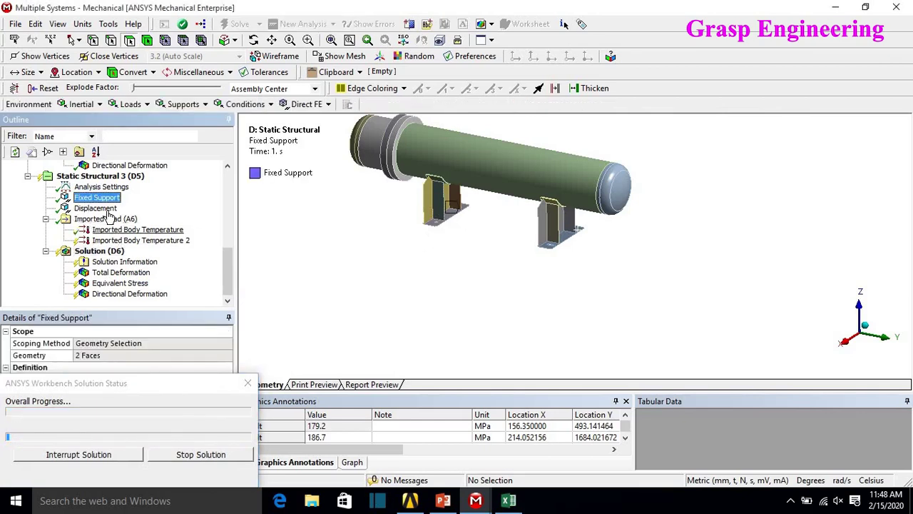
{"action": "left_click", "coordinate": [100, 207]}
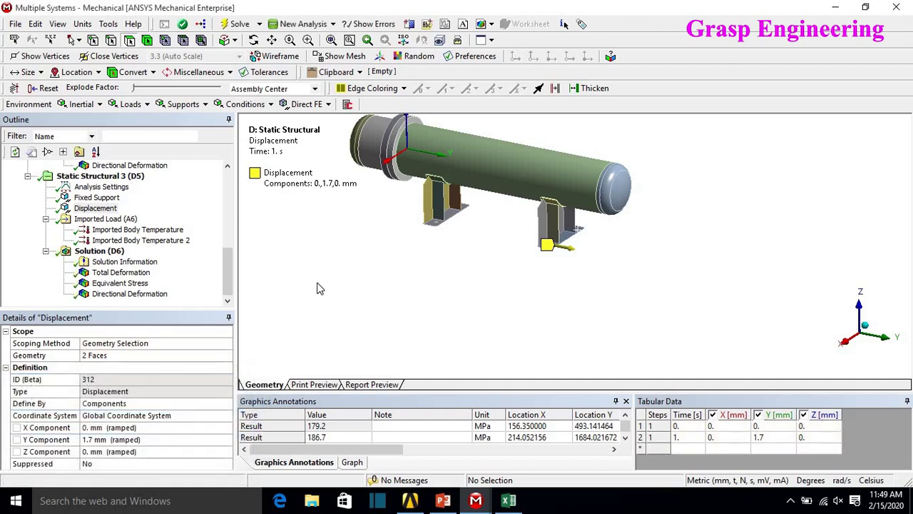
Step: Show the third case's Total Deformation (2.746 mm), compare with the sliding case, and animate it
{"action": "left_click", "coordinate": [121, 272]}
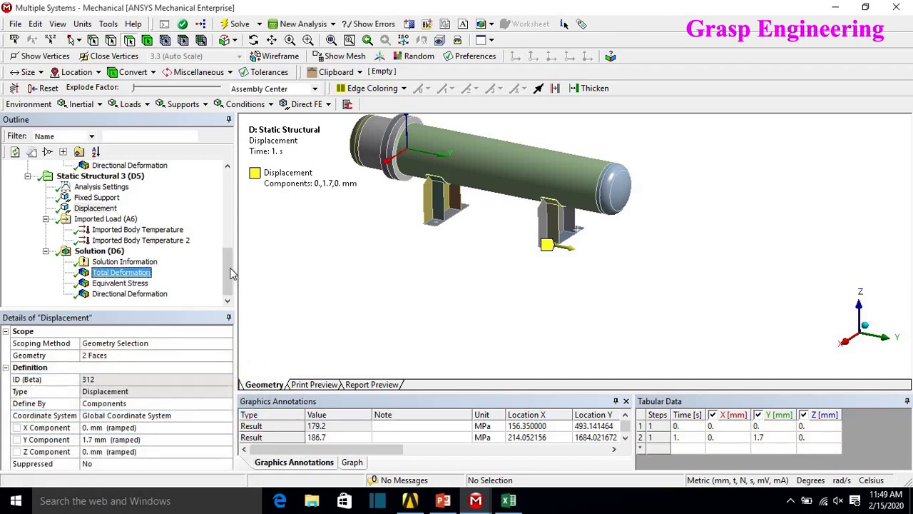
{"action": "right_click", "coordinate": [301, 156]}
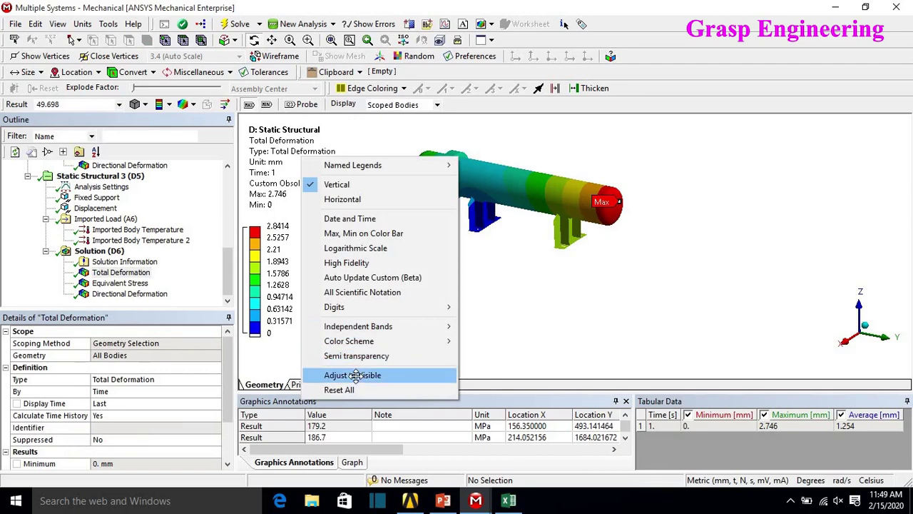
{"action": "left_click", "coordinate": [350, 375]}
{"action": "scroll", "coordinate": [121, 200], "scroll_direction": "up", "scroll_amount": 1}
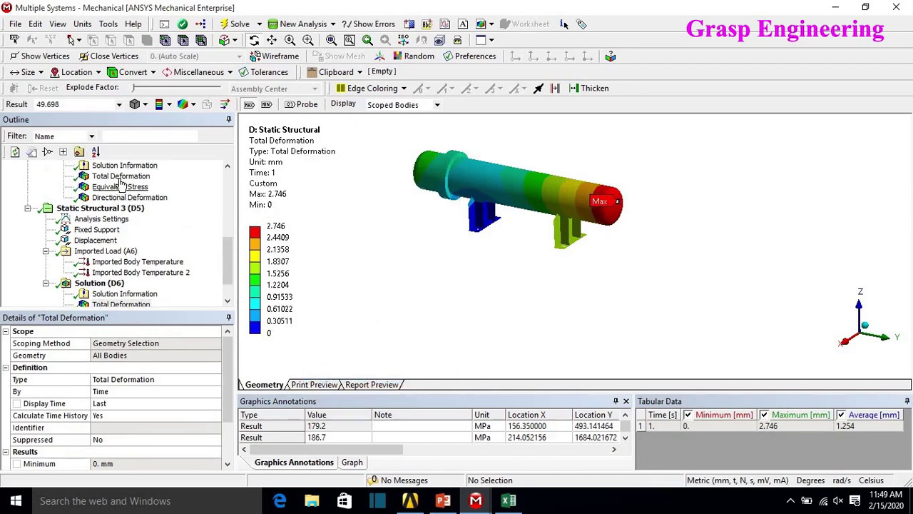
{"action": "left_click", "coordinate": [121, 176]}
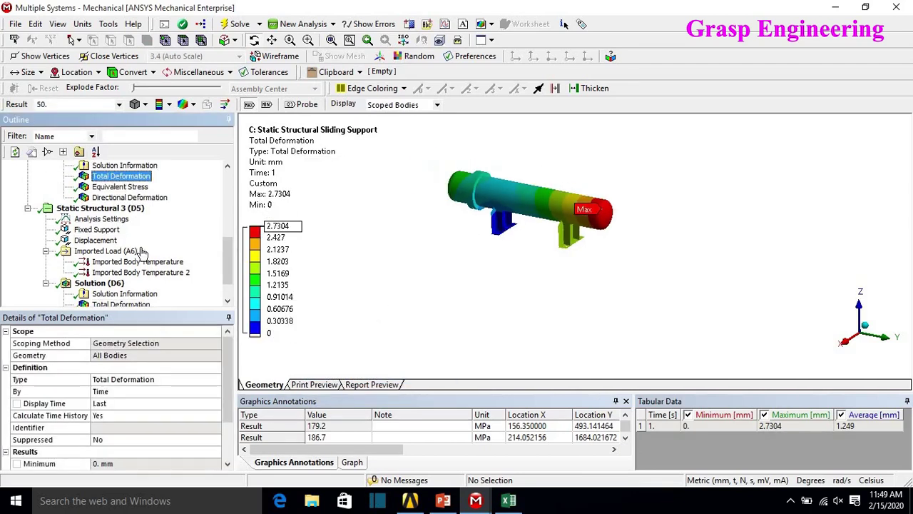
{"action": "scroll", "coordinate": [136, 275], "scroll_direction": "down", "scroll_amount": 1}
{"action": "left_click", "coordinate": [121, 272]}
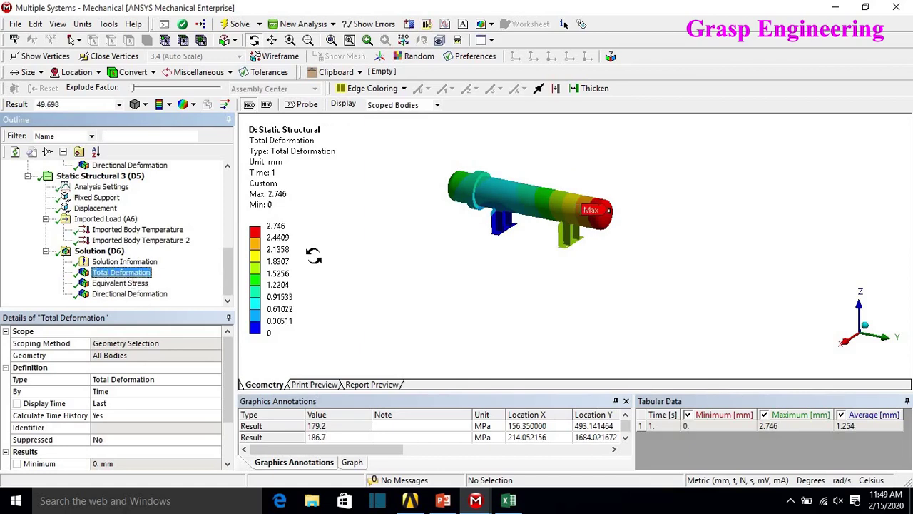
{"action": "right_click", "coordinate": [278, 163]}
{"action": "left_click", "coordinate": [335, 382]}
{"action": "mouse_move", "coordinate": [481, 247]}
{"action": "middle_mouse_down"}
{"action": "mouse_move", "coordinate": [485, 289]}
{"action": "mouse_move", "coordinate": [480, 251]}
{"action": "middle_mouse_up"}
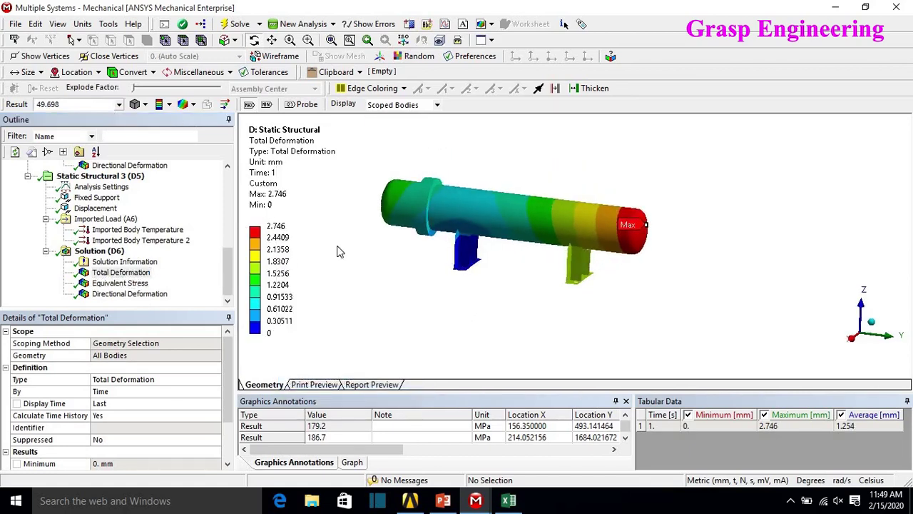
{"action": "left_click", "coordinate": [351, 463]}
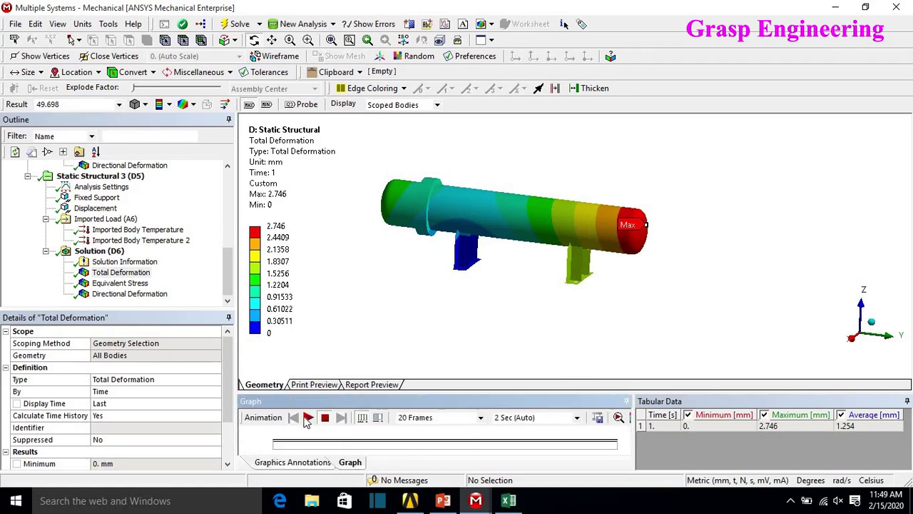
{"action": "left_click", "coordinate": [303, 417]}
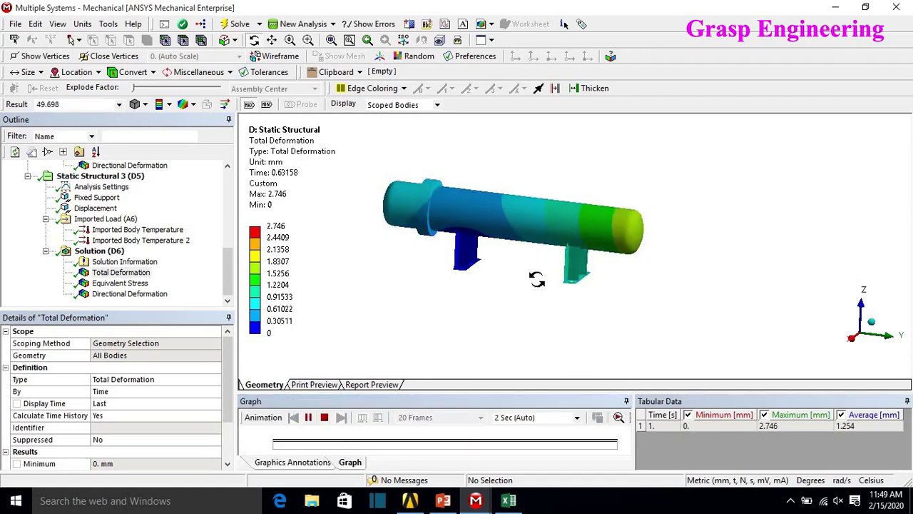
Step: Show the Equivalent Stress peaking at 148.26 MPa, legend adjusted to visible, around the supports
{"action": "left_click", "coordinate": [139, 284]}
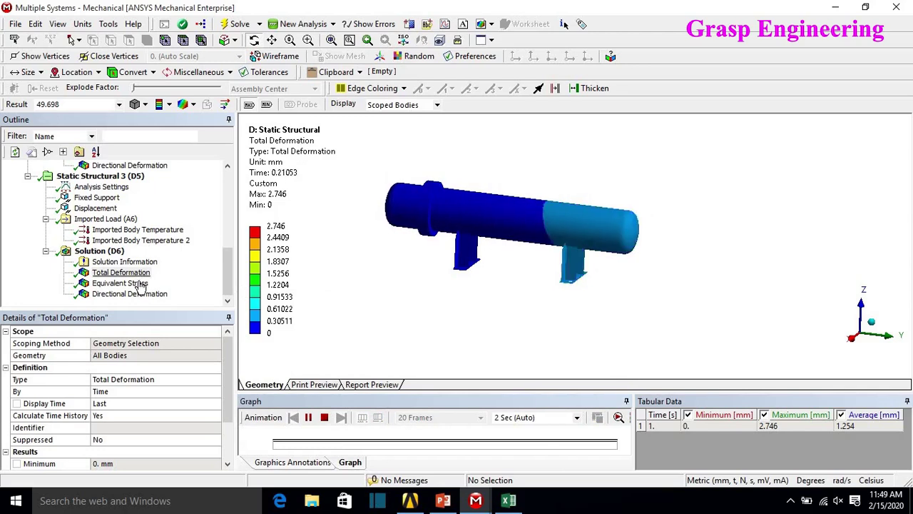
{"action": "right_click", "coordinate": [278, 162]}
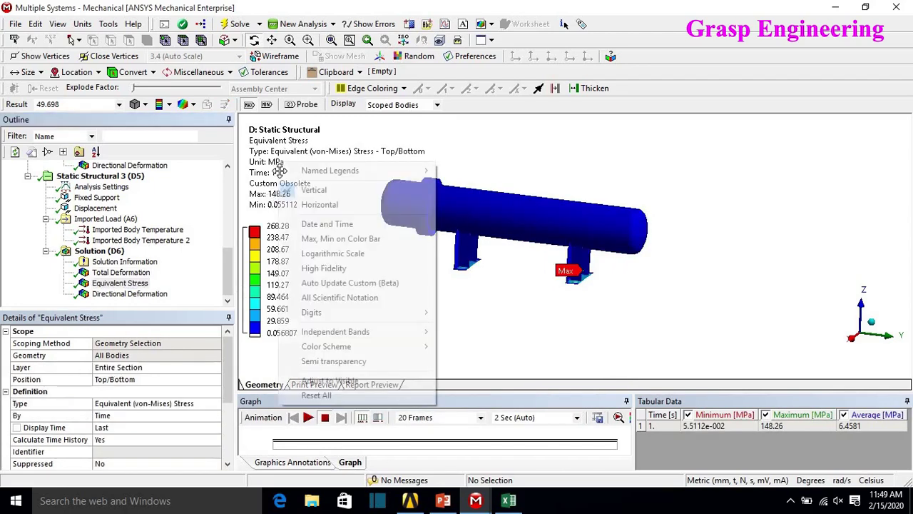
{"action": "left_click", "coordinate": [349, 381]}
{"action": "scroll", "coordinate": [534, 322], "scroll_direction": "up", "scroll_amount": 5}
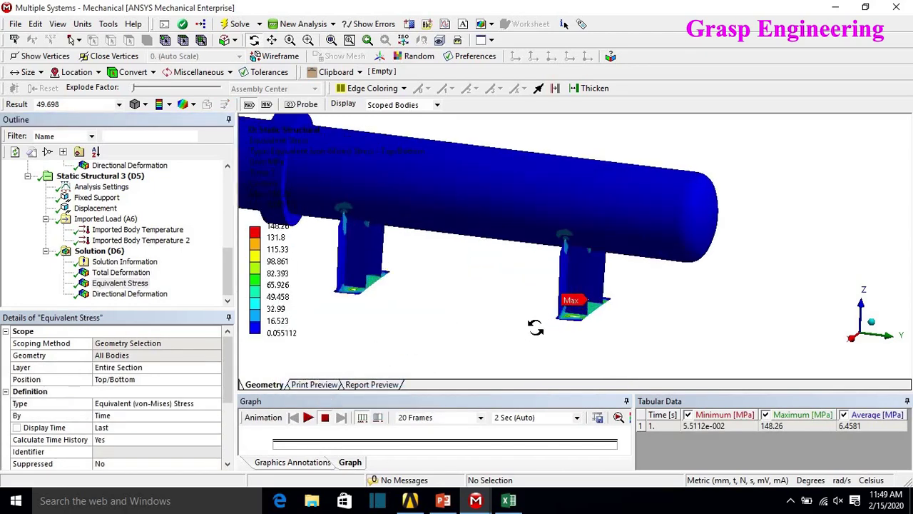
{"action": "left_click_drag", "start_coordinate": [472, 331], "coordinate": [583, 252]}
{"action": "middle_click_drag", "start_coordinate": [582, 252], "coordinate": [475, 279], "text": "ctrl"}
{"action": "scroll", "coordinate": [499, 305], "scroll_direction": "down", "scroll_amount": 5}
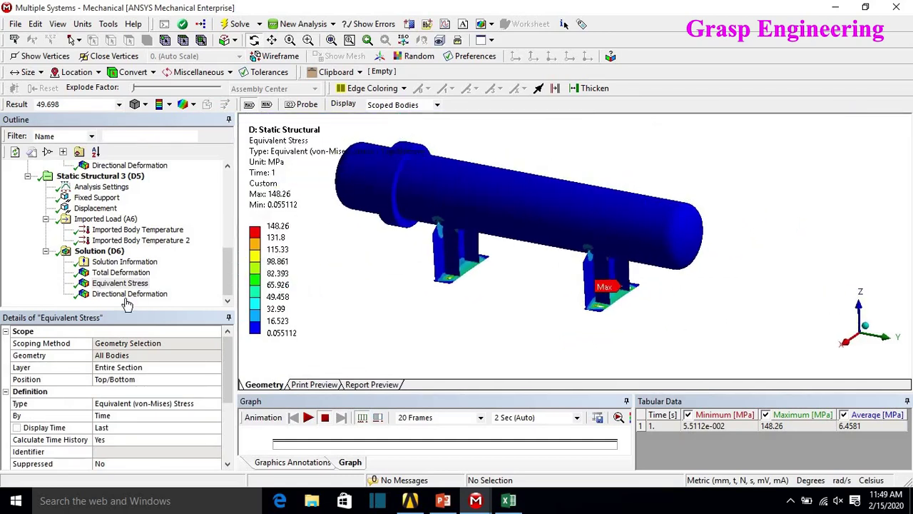
Step: Show the Directional Deformation at 2.6842 mm and check the Solution (D6) summary
{"action": "left_click", "coordinate": [126, 294]}
{"action": "right_click", "coordinate": [252, 148]}
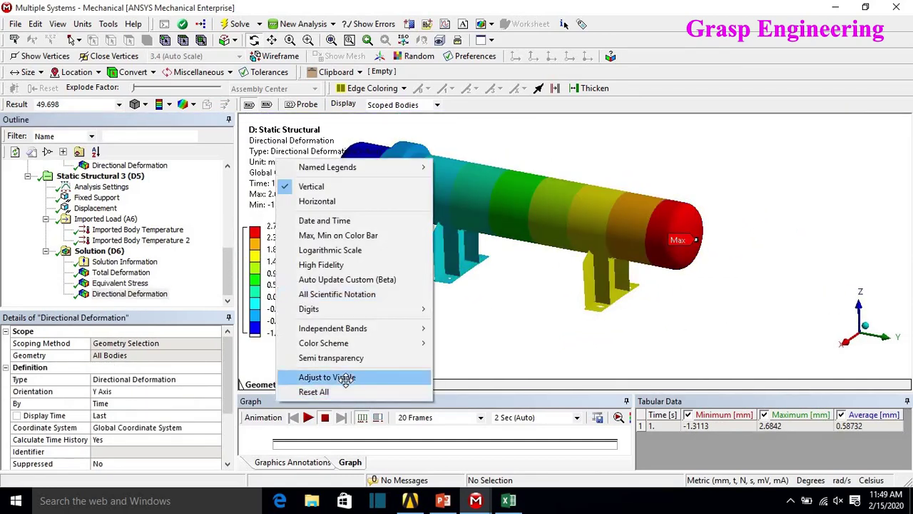
{"action": "left_click", "coordinate": [345, 378]}
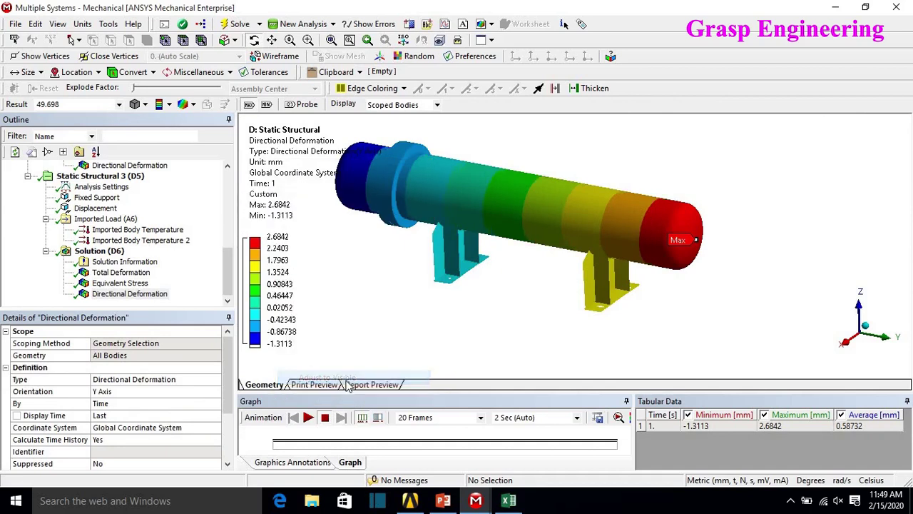
{"action": "left_click", "coordinate": [104, 254]}
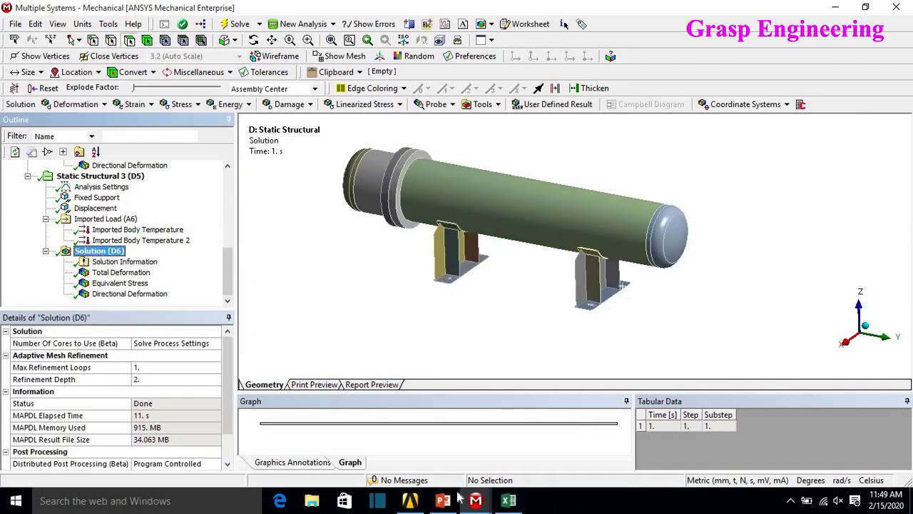
Step: Rename Workbench system D to 'Static Structural Analytical' and bring Excel back up
{"action": "left_click", "coordinate": [410, 502]}
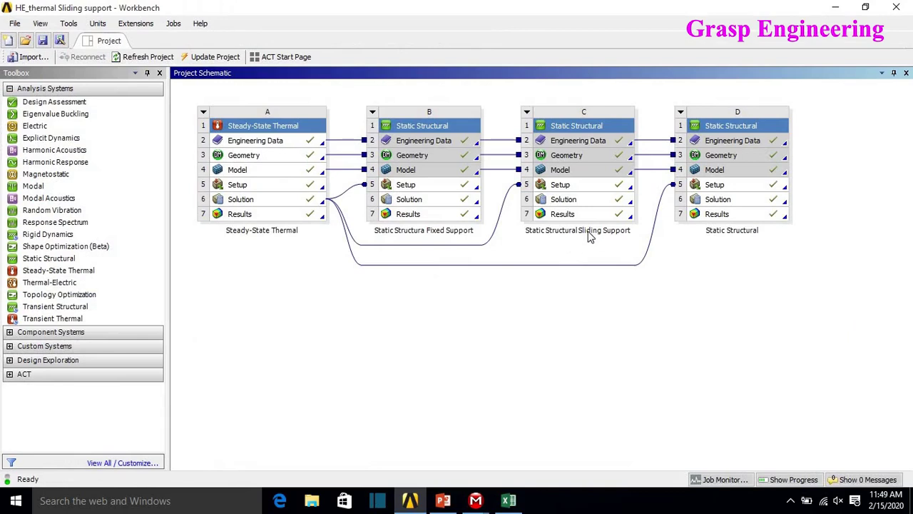
{"action": "double_click", "coordinate": [758, 230]}
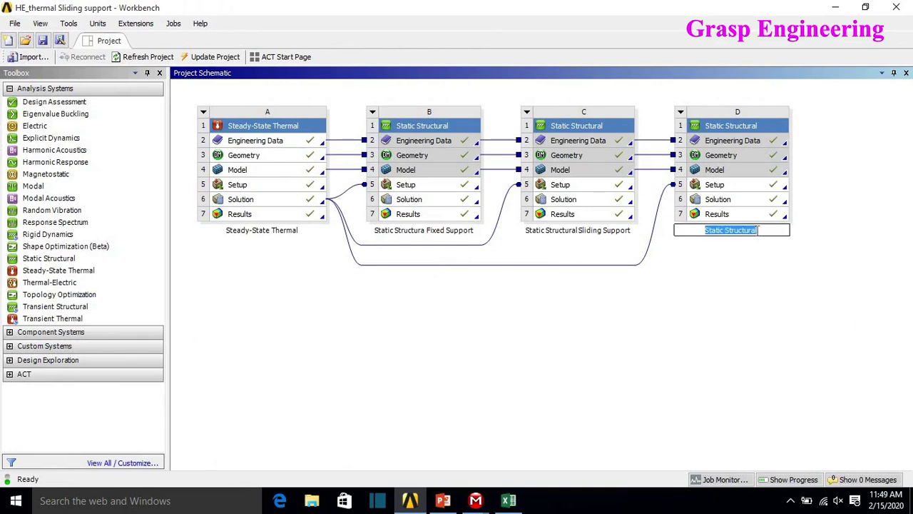
{"action": "left_click", "coordinate": [761, 229]}
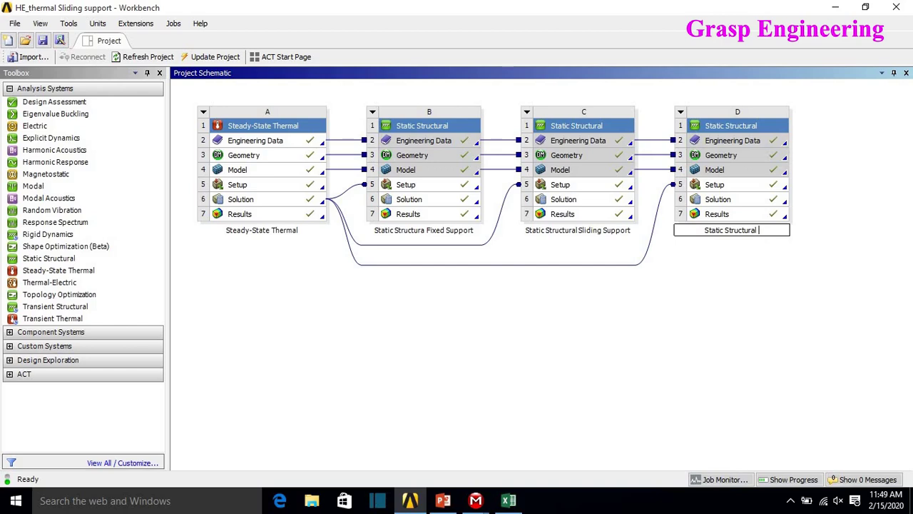
{"action": "type", "text": "Analytical"}
{"action": "key", "text": "Return"}
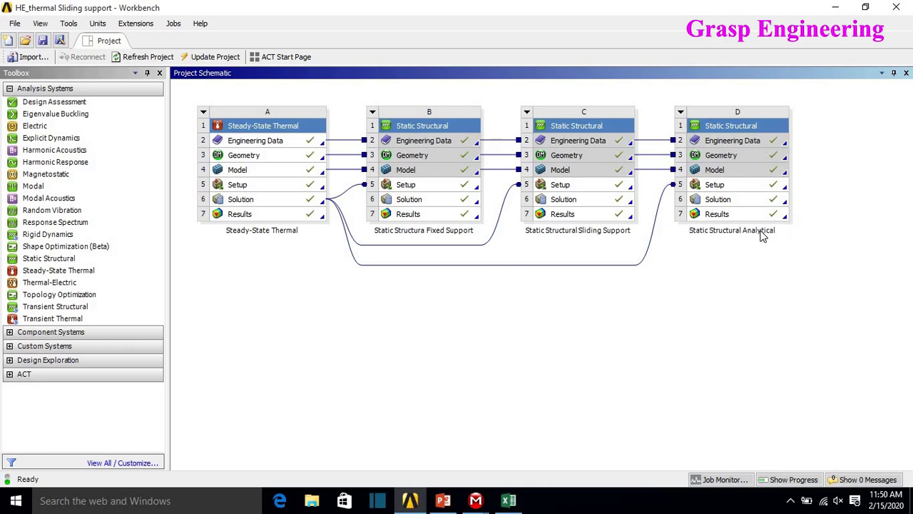
{"action": "left_click", "coordinate": [508, 501]}
{"action": "left_click", "coordinate": [423, 253]}
Step: Enter labels Fixed Support, Sliding Suppport and Thermal Disp in F7:F9, then AutoFit column F
{"action": "left_click", "coordinate": [240, 229]}
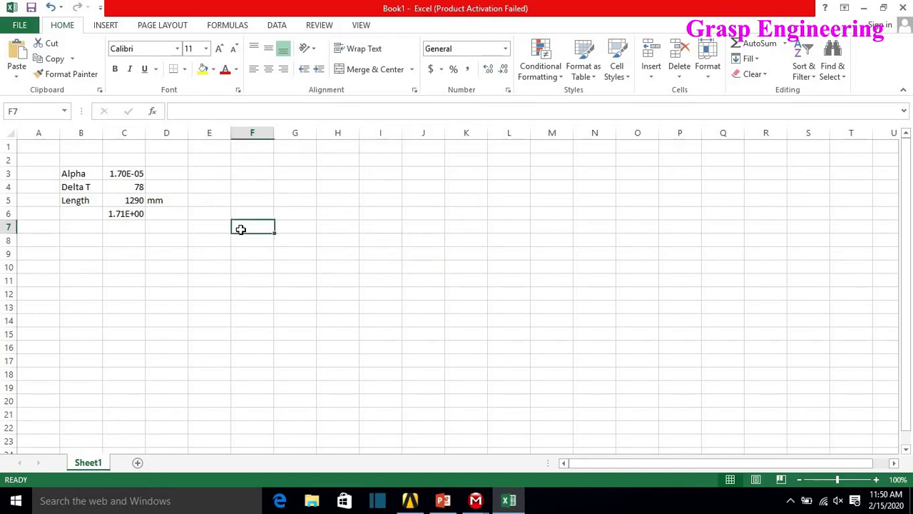
{"action": "type", "text": "Fi"}
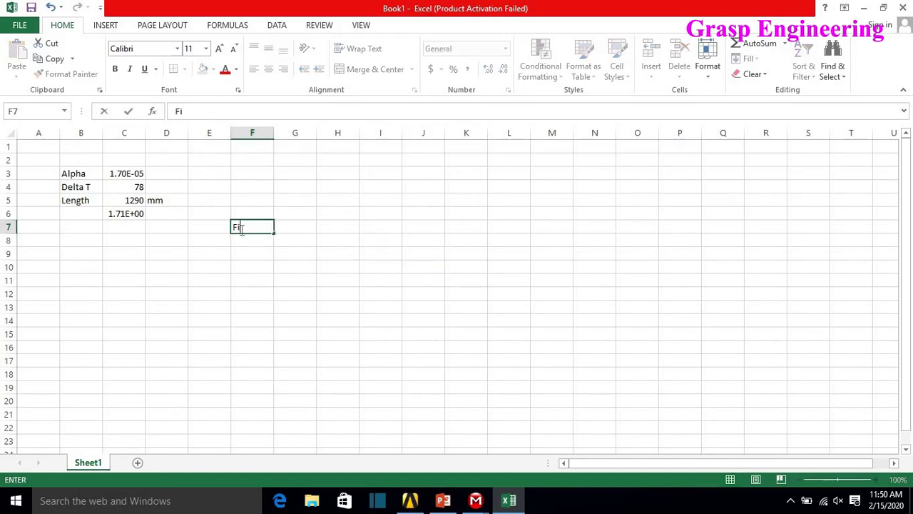
{"action": "type", "text": "xed Support"}
{"action": "key", "text": "Return"}
{"action": "type", "text": "S"}
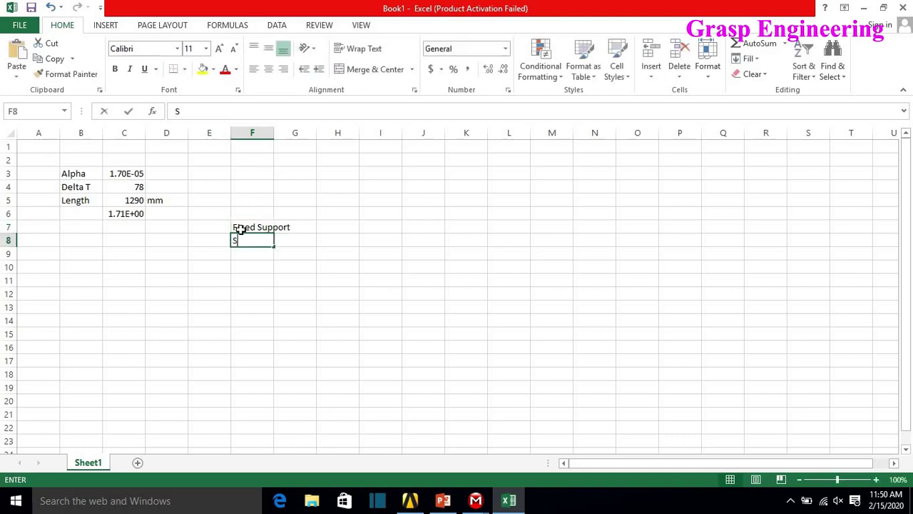
{"action": "type", "text": "Li"}
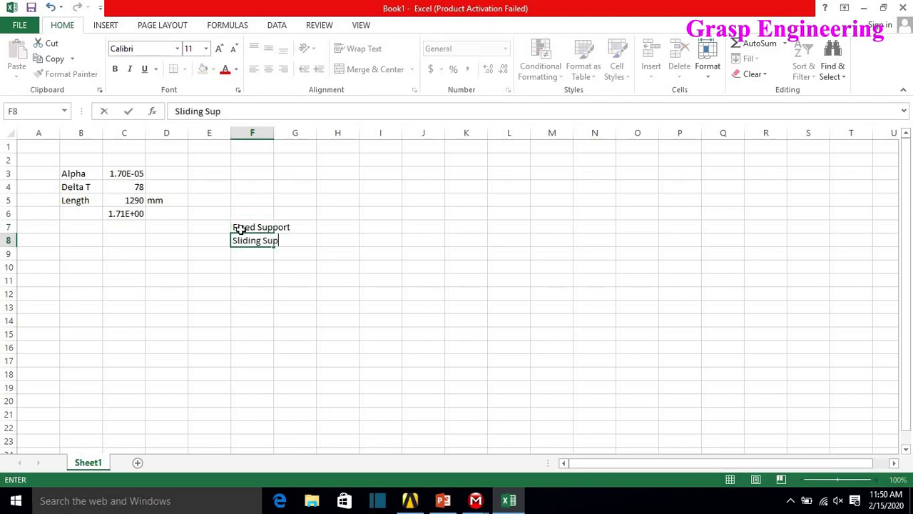
{"action": "type", "text": "t"}
{"action": "key", "text": "Return"}
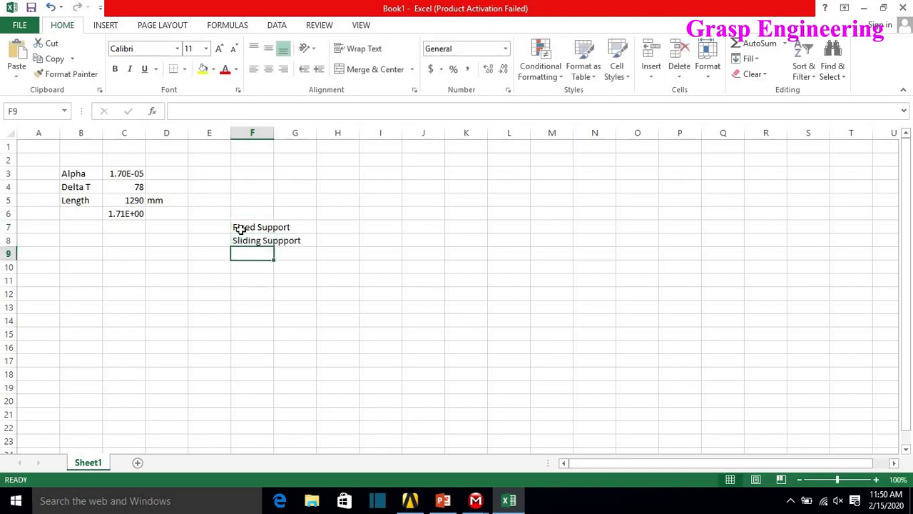
{"action": "left_click", "coordinate": [241, 228], "text": "shift"}
{"action": "type", "text": "Thermal Disp"}
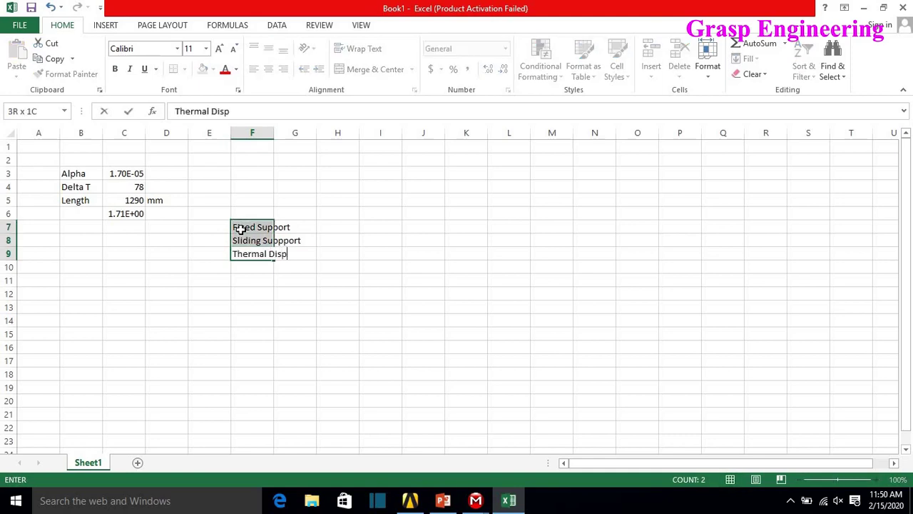
{"action": "key", "text": "Return"}
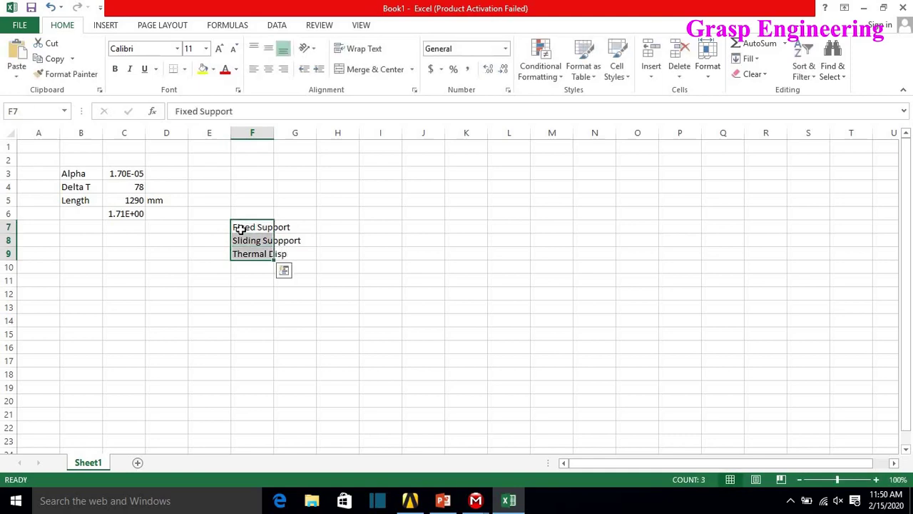
{"action": "double_click", "coordinate": [273, 135]}
{"action": "left_click", "coordinate": [476, 500]}
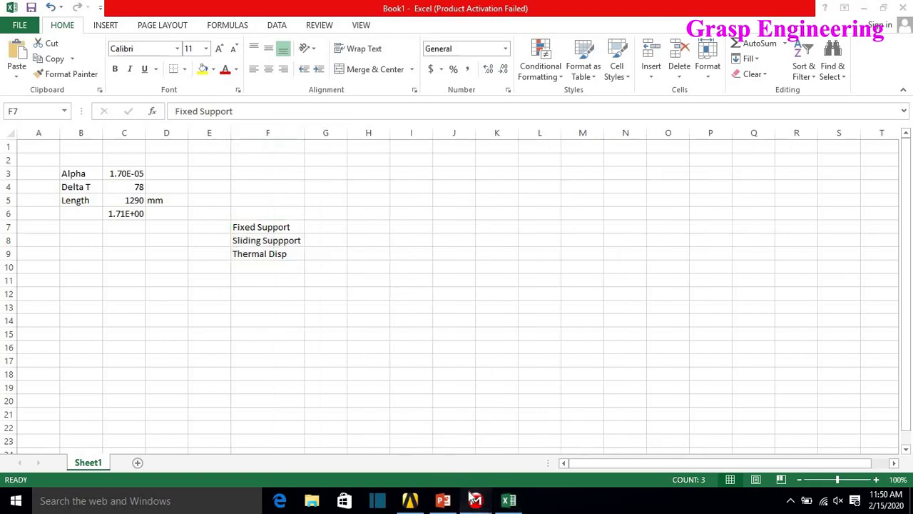
Step: Show Equivalent Stress for the fixed, sliding and analytical cases in turn
{"action": "left_click", "coordinate": [436, 433]}
{"action": "scroll", "coordinate": [68, 236], "scroll_direction": "down", "scroll_amount": 3}
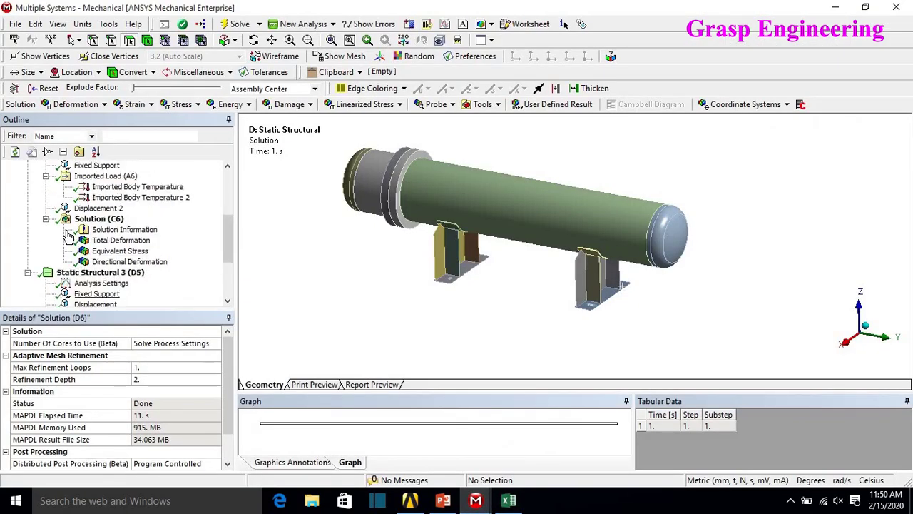
{"action": "scroll", "coordinate": [68, 236], "scroll_direction": "up", "scroll_amount": 2}
{"action": "scroll", "coordinate": [43, 235], "scroll_direction": "down", "scroll_amount": 1}
{"action": "scroll", "coordinate": [32, 236], "scroll_direction": "up", "scroll_amount": 2}
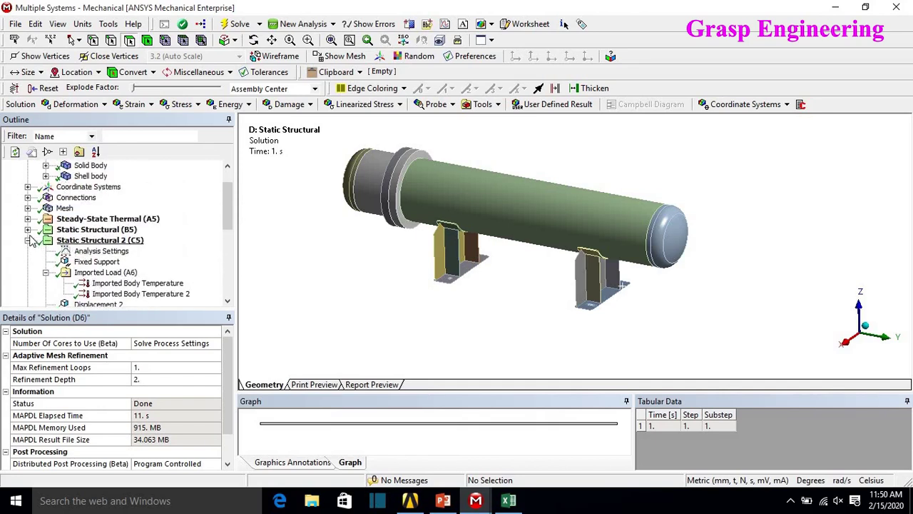
{"action": "left_click", "coordinate": [28, 228]}
{"action": "left_click", "coordinate": [120, 293]}
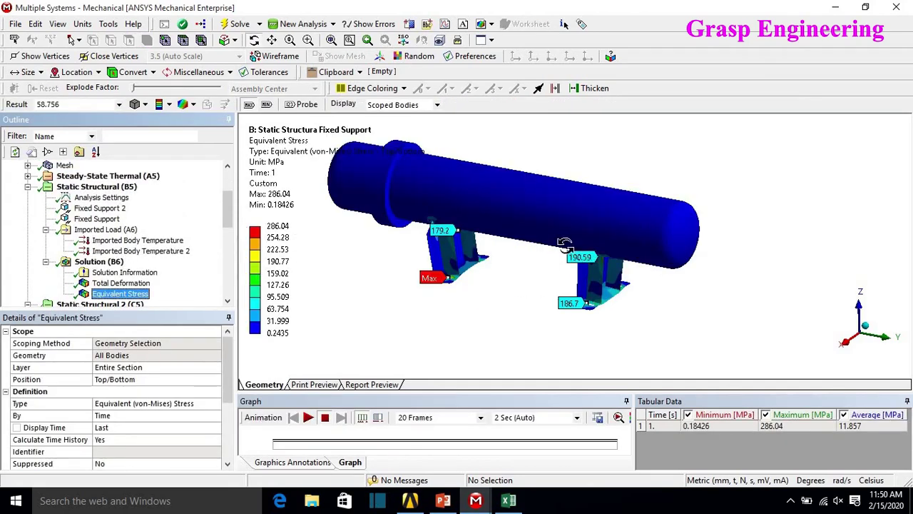
{"action": "scroll", "coordinate": [144, 275], "scroll_direction": "down", "scroll_amount": 4}
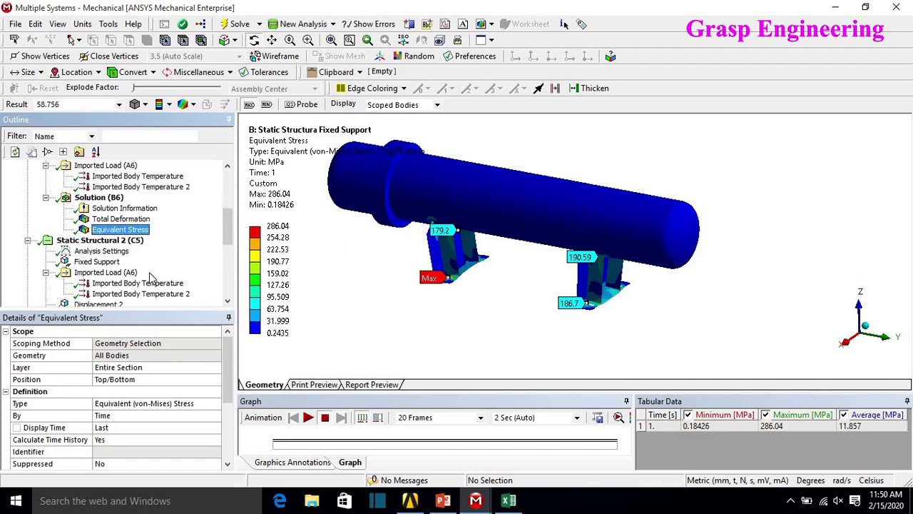
{"action": "left_click", "coordinate": [120, 283]}
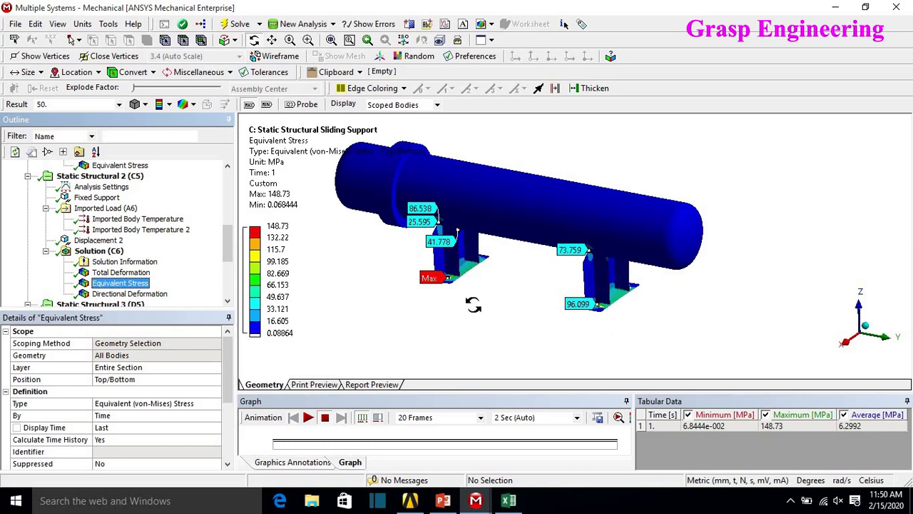
{"action": "scroll", "coordinate": [114, 260], "scroll_direction": "down", "scroll_amount": 2}
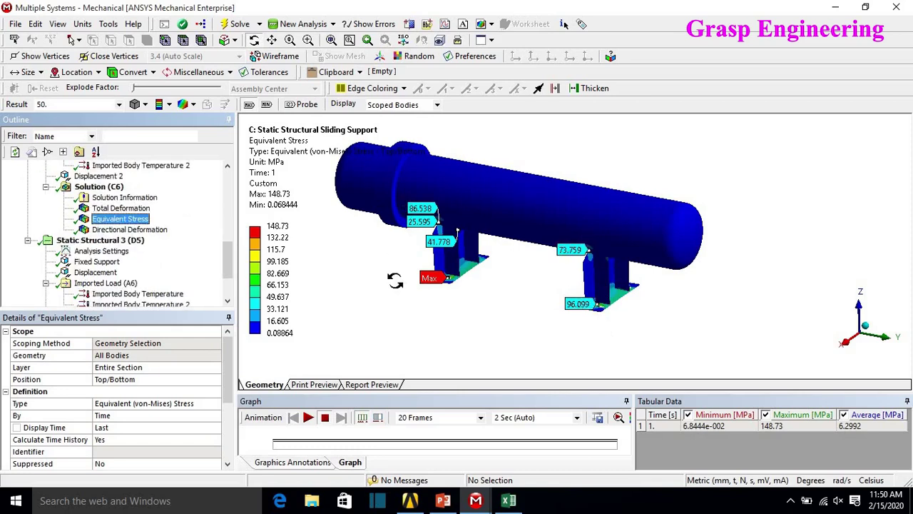
{"action": "scroll", "coordinate": [161, 253], "scroll_direction": "down", "scroll_amount": 2}
{"action": "left_click", "coordinate": [120, 284]}
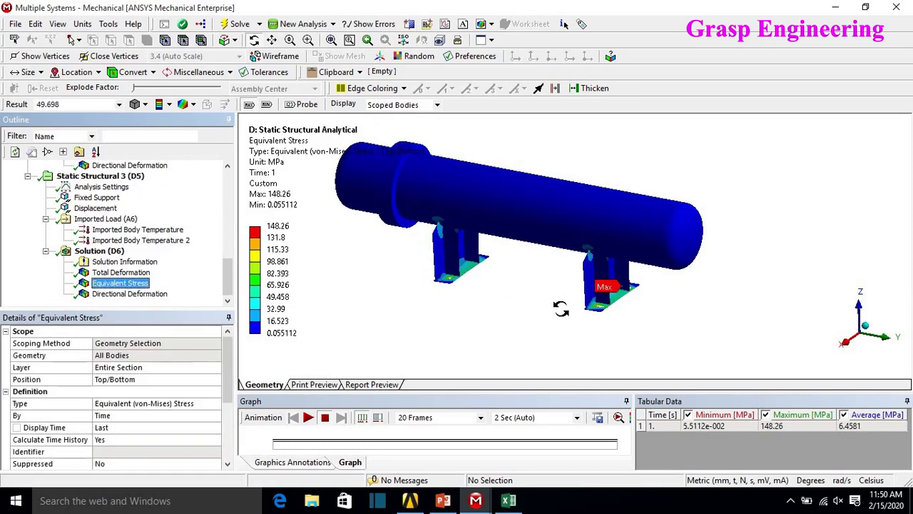
Step: Probe 79.496 MPa at the support column tip in the analytical case, then return to Excel
{"action": "scroll", "coordinate": [560, 308], "scroll_direction": "up", "scroll_amount": 3}
{"action": "scroll", "coordinate": [504, 265], "scroll_direction": "up", "scroll_amount": 5}
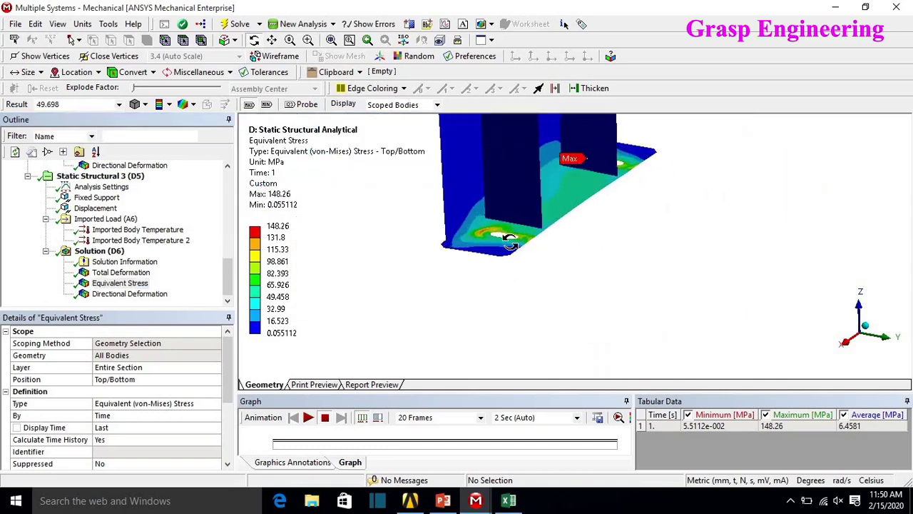
{"action": "left_click_drag", "start_coordinate": [500, 263], "coordinate": [314, 125]}
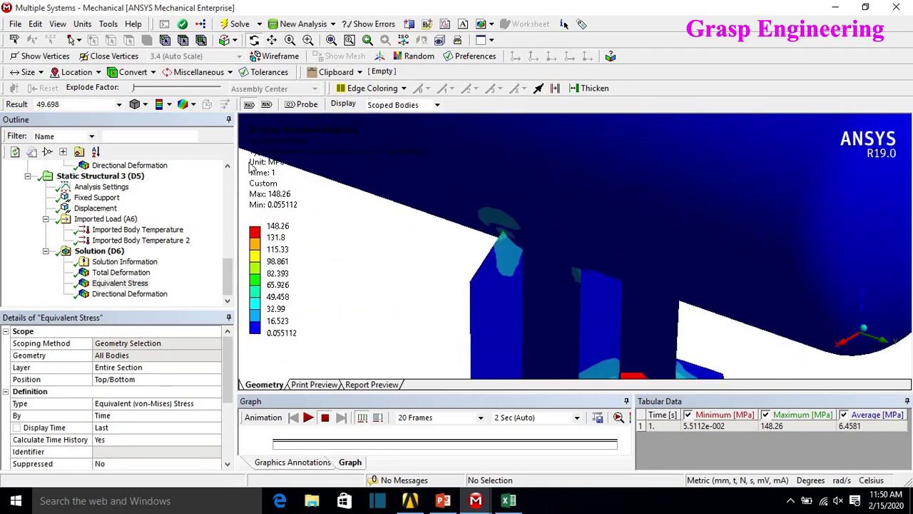
{"action": "left_click", "coordinate": [307, 104]}
{"action": "left_click", "coordinate": [503, 236]}
{"action": "scroll", "coordinate": [489, 297], "scroll_direction": "up", "scroll_amount": 2}
{"action": "left_click", "coordinate": [434, 224]}
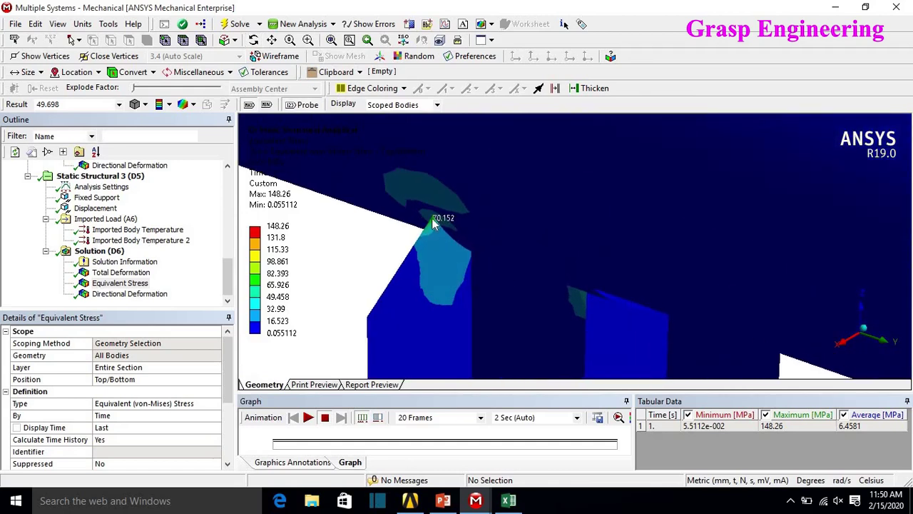
{"action": "left_click", "coordinate": [436, 221]}
{"action": "scroll", "coordinate": [482, 374], "scroll_direction": "down", "scroll_amount": 2}
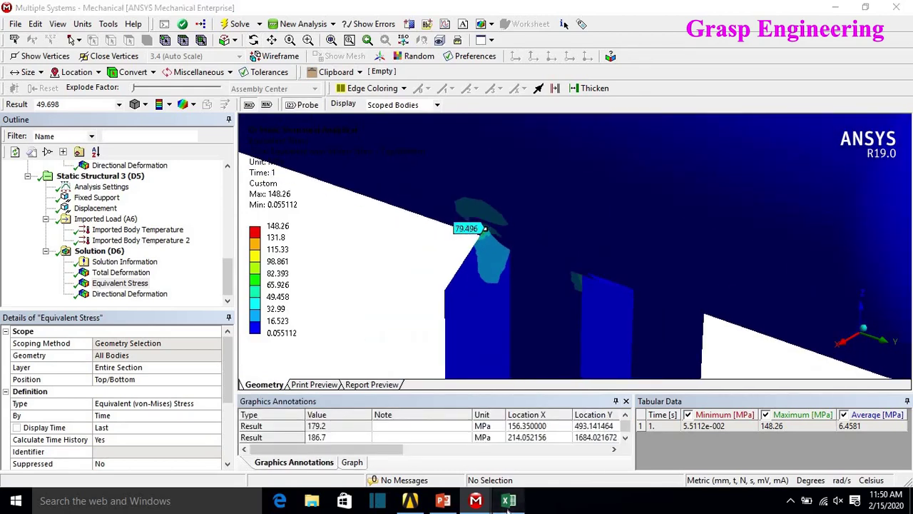
{"action": "left_click", "coordinate": [508, 500]}
{"action": "left_click", "coordinate": [461, 306]}
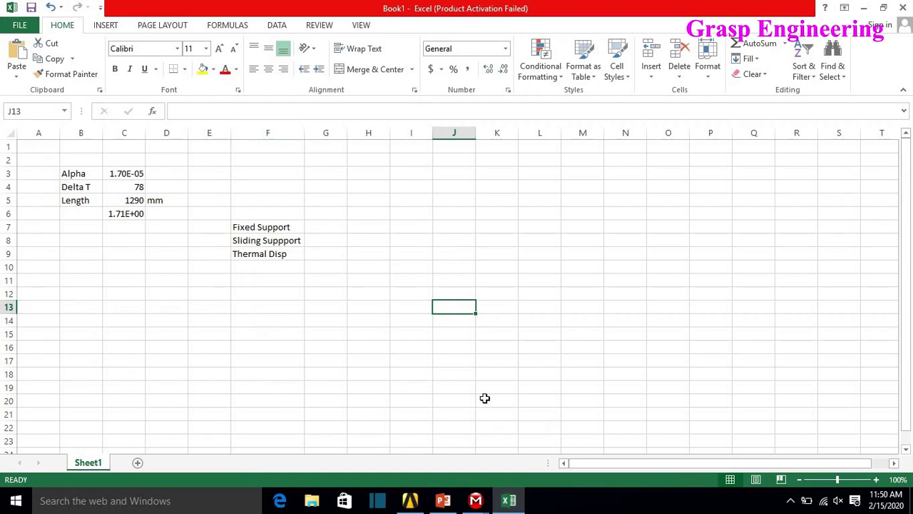
Step: Enter peak stresses 200, 100 and 100-140 in cells G7, G8 and G9
{"action": "left_click", "coordinate": [326, 230]}
{"action": "type", "text": "1"}
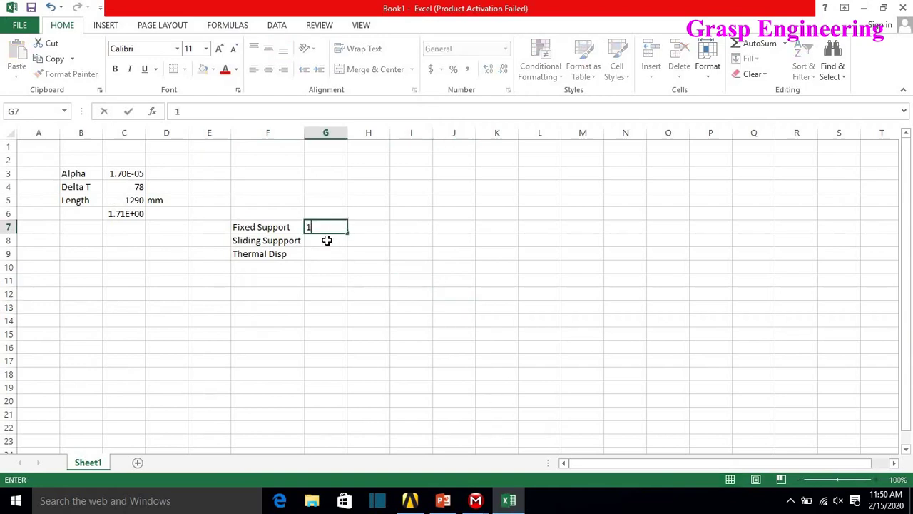
{"action": "key", "text": "Escape"}
{"action": "left_click", "coordinate": [383, 263]}
{"action": "left_click", "coordinate": [332, 240]}
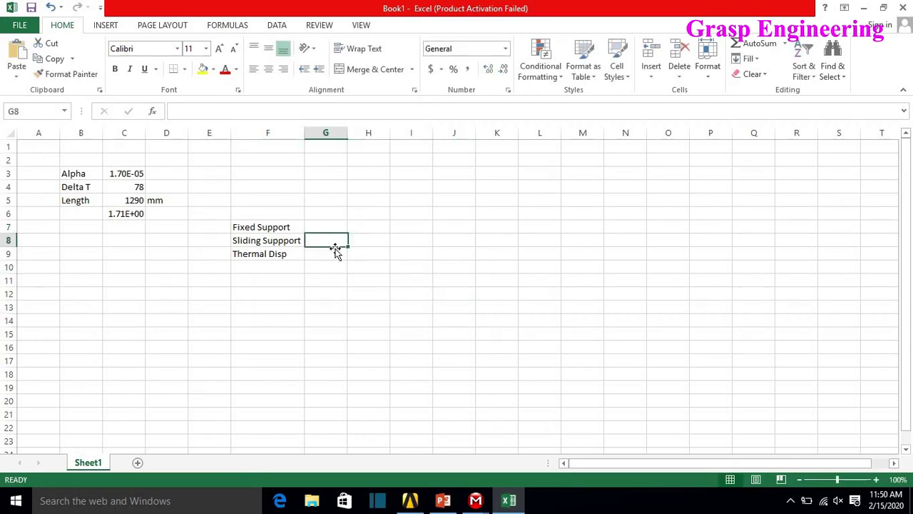
{"action": "key", "text": "Up"}
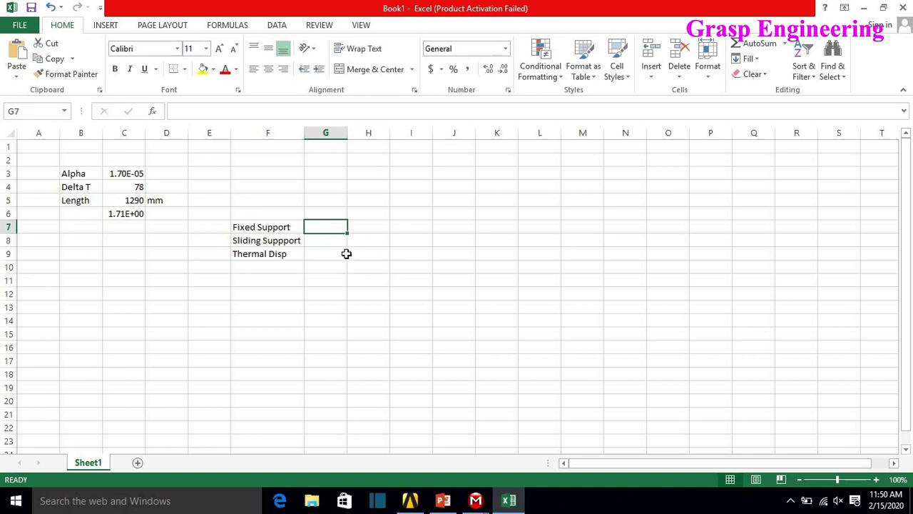
{"action": "type", "text": "200"}
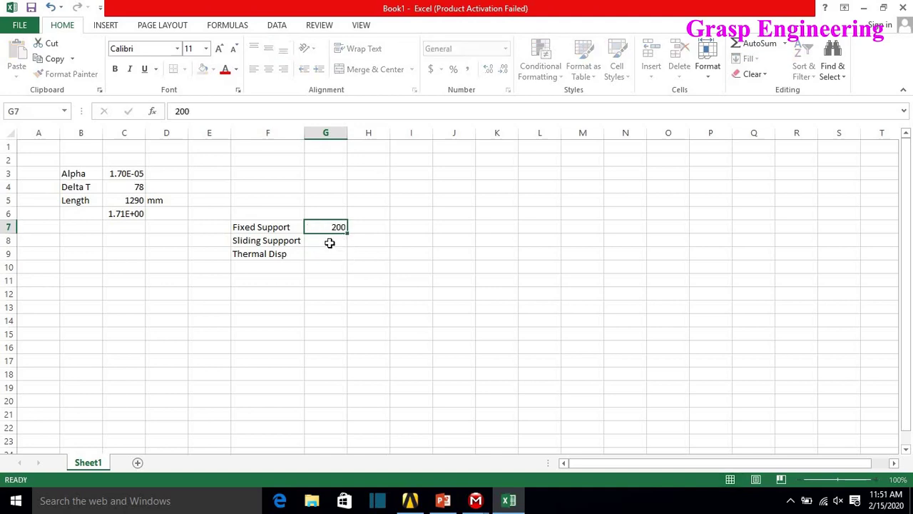
{"action": "key", "text": "Return"}
{"action": "double_click", "coordinate": [323, 242]}
{"action": "type", "text": "100"}
{"action": "key", "text": "Return"}
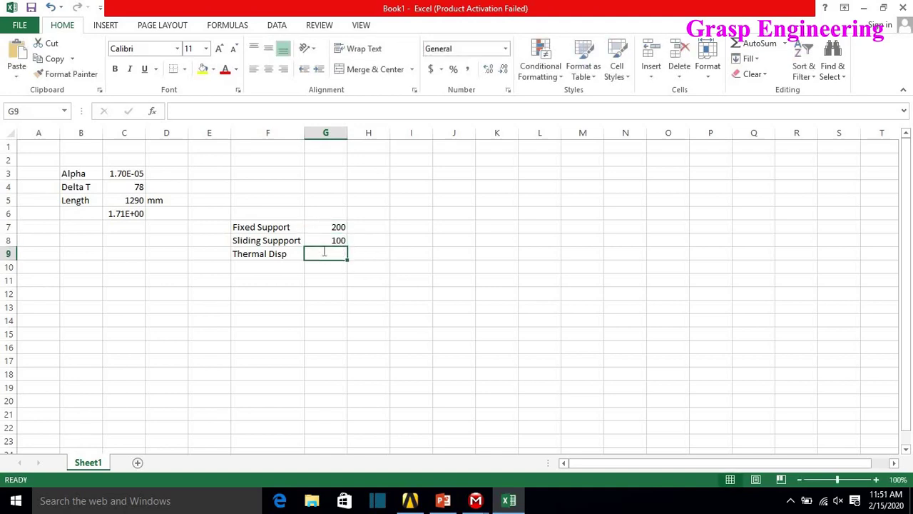
{"action": "type", "text": "2"}
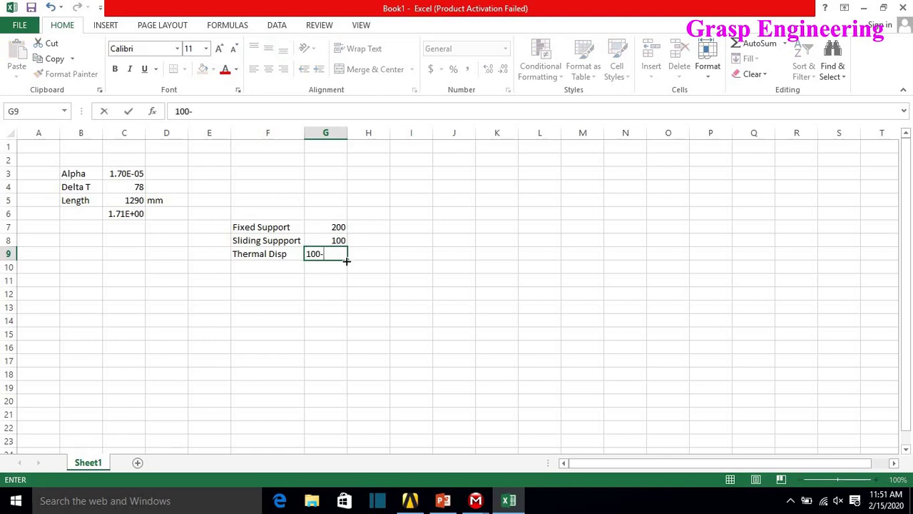
{"action": "type", "text": "00-140"}
{"action": "key", "text": "Return"}
{"action": "left_click", "coordinate": [428, 265]}
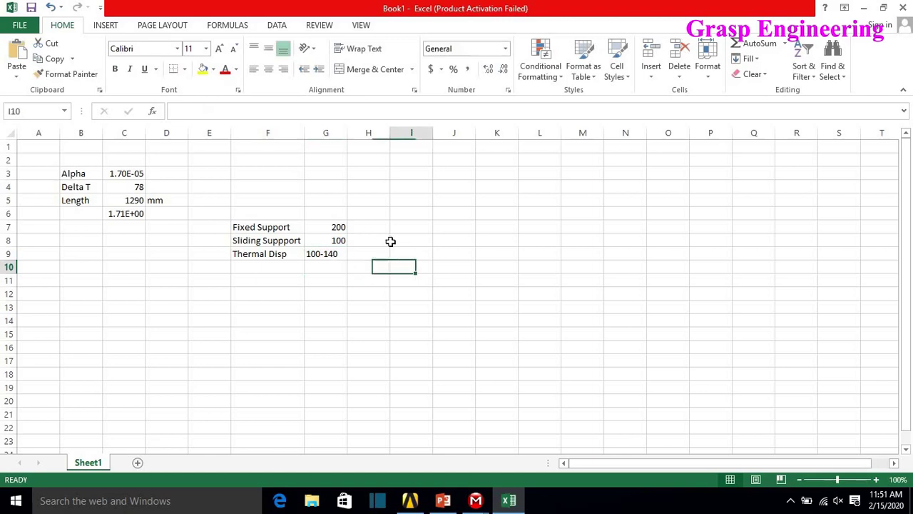
Step: Mark the Fixed Support row red and shade the Sliding Support and Thermal Disp rows yellow
{"action": "left_click_drag", "start_coordinate": [282, 227], "coordinate": [325, 226]}
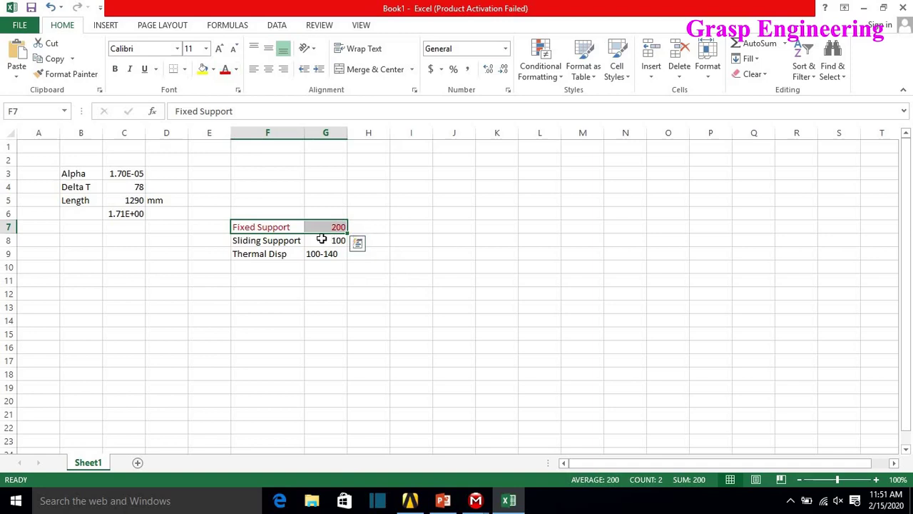
{"action": "left_click_drag", "start_coordinate": [322, 240], "coordinate": [294, 251]}
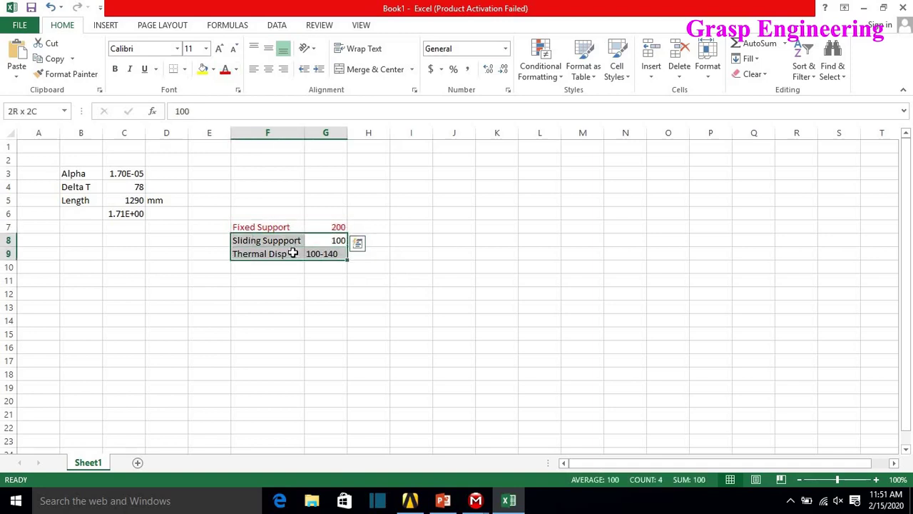
{"action": "left_click", "coordinate": [203, 69]}
{"action": "left_click", "coordinate": [498, 279]}
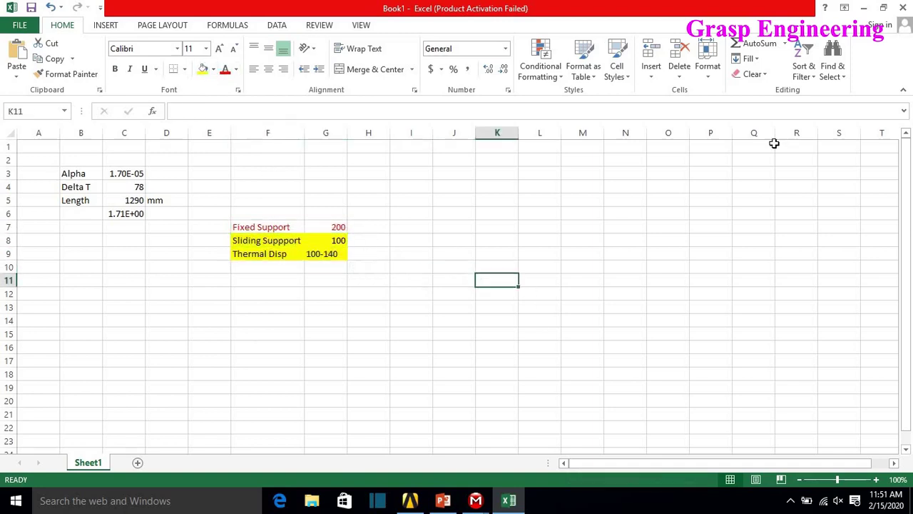
Step: Back in Mechanical, zoom to fit the whole vessel and start editing a stress legend band value
{"action": "key", "text": "alt+Tab"}
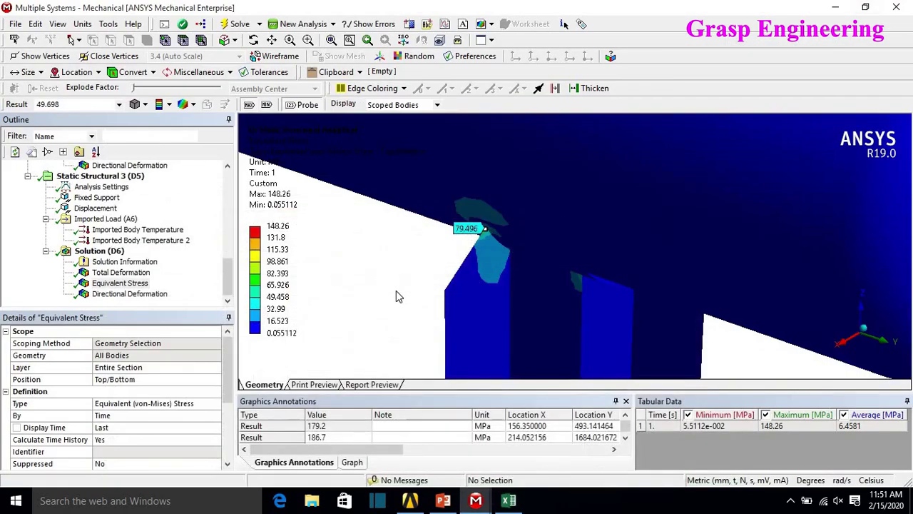
{"action": "right_click", "coordinate": [397, 298]}
{"action": "left_click", "coordinate": [436, 164]}
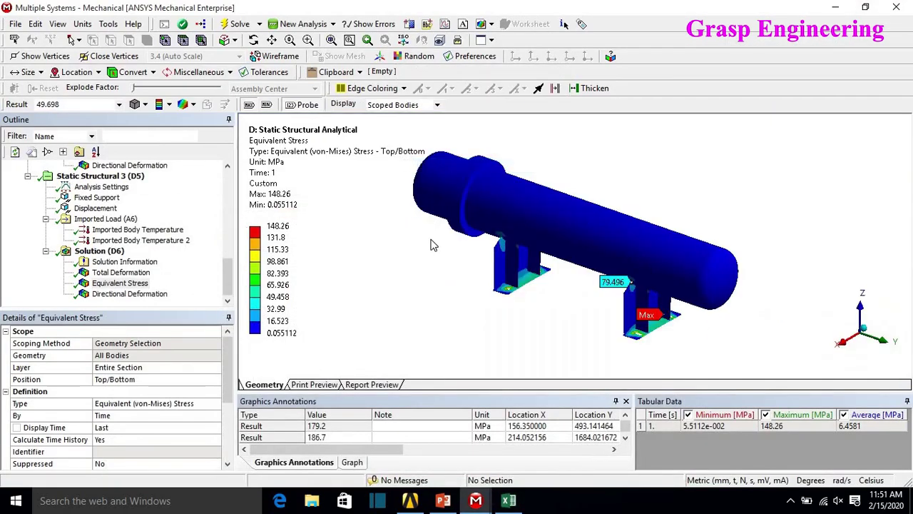
{"action": "left_click", "coordinate": [294, 273]}
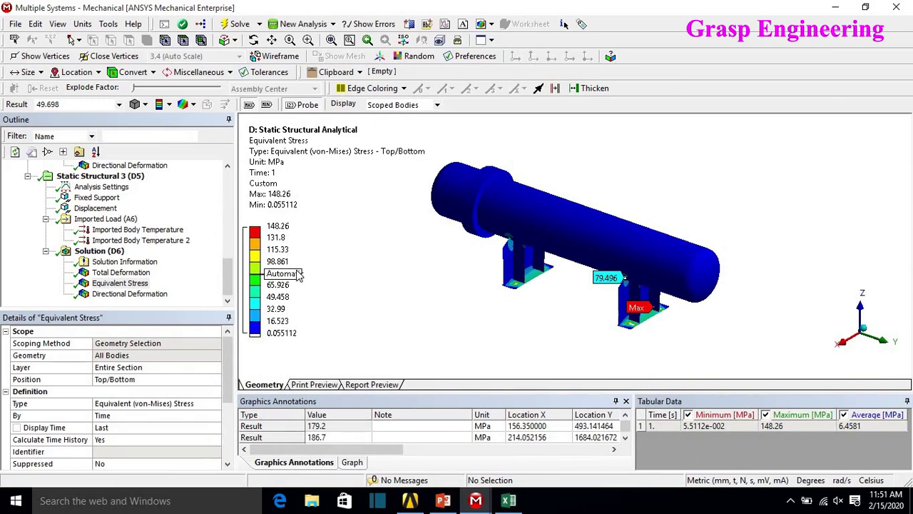